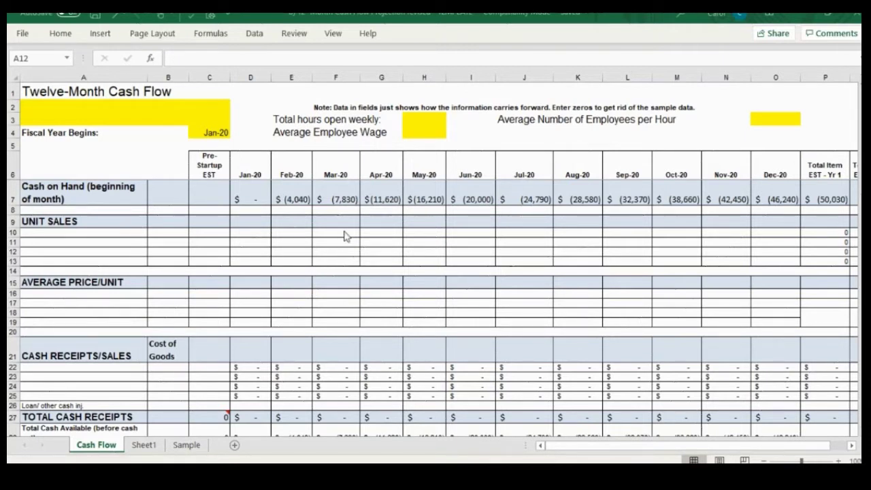
- Enter Residential Lawn Care, Commercial Lawn Care and Landscaping in A10:A12 under Unit Sales
{"action": "left_click", "coordinate": [70, 249]}
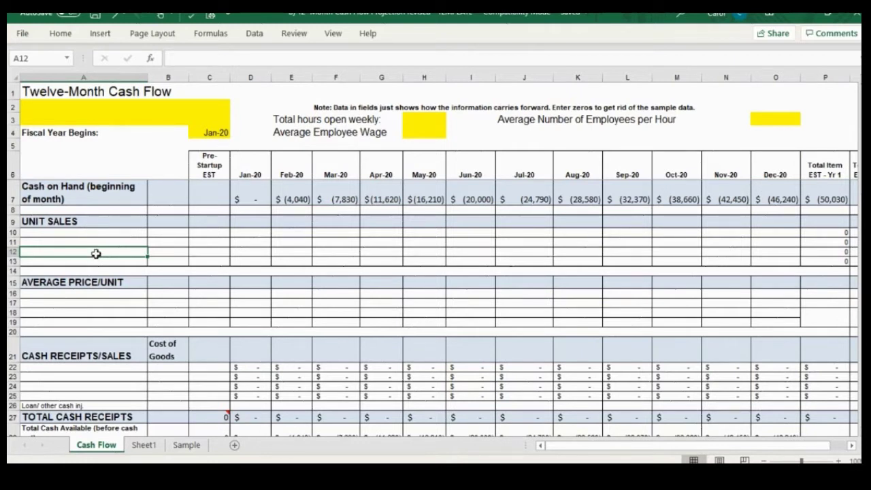
{"action": "left_click", "coordinate": [91, 380]}
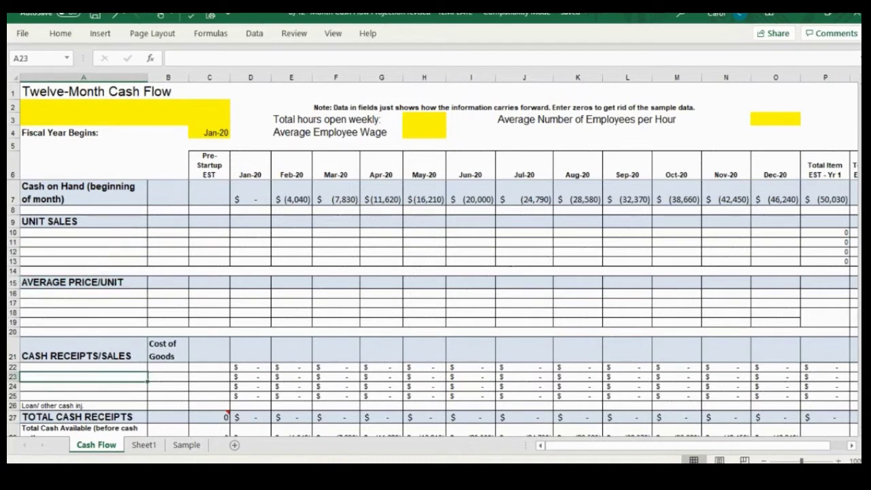
{"action": "left_click", "coordinate": [82, 238]}
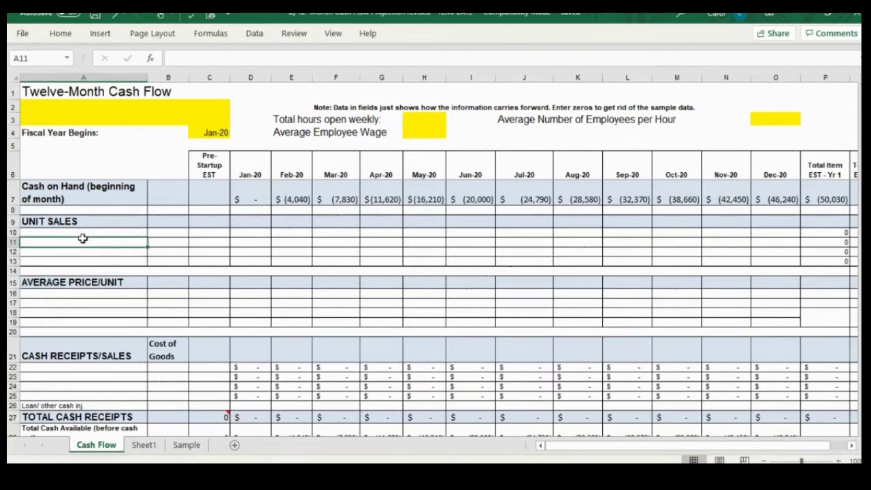
{"action": "left_click", "coordinate": [83, 232]}
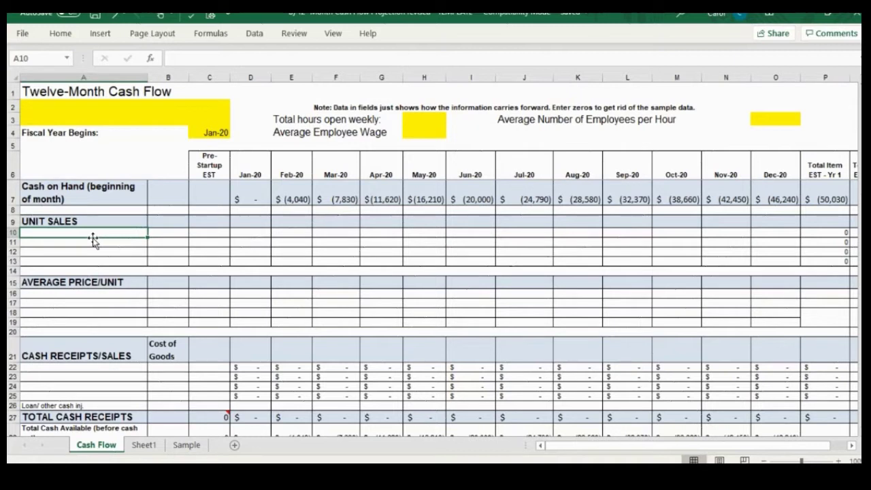
{"action": "key", "text": "Down"}
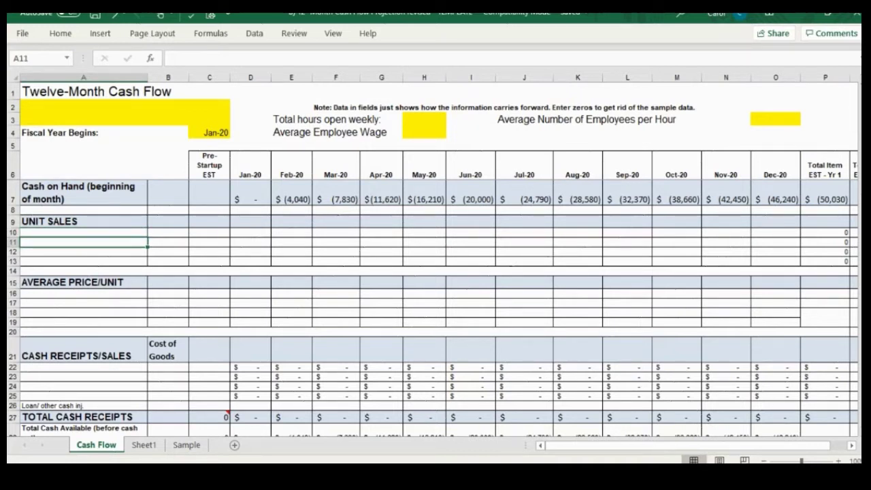
{"action": "left_click", "coordinate": [103, 235]}
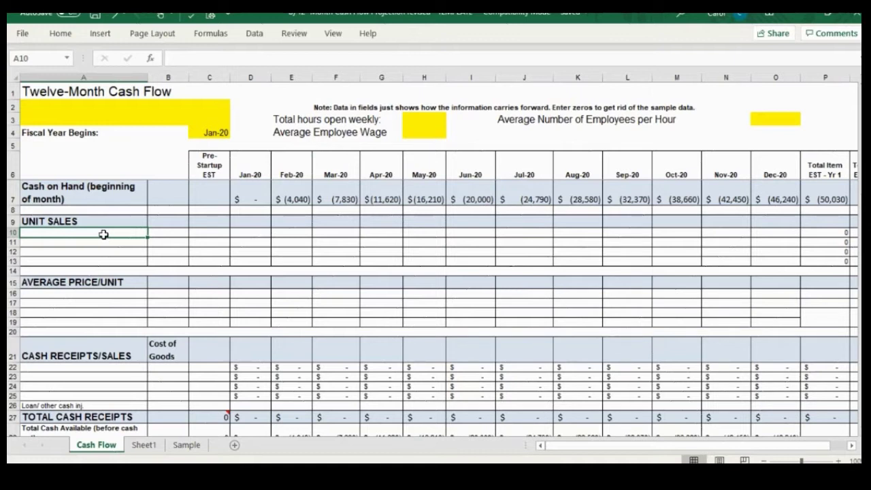
{"action": "type", "text": "Residential L"}
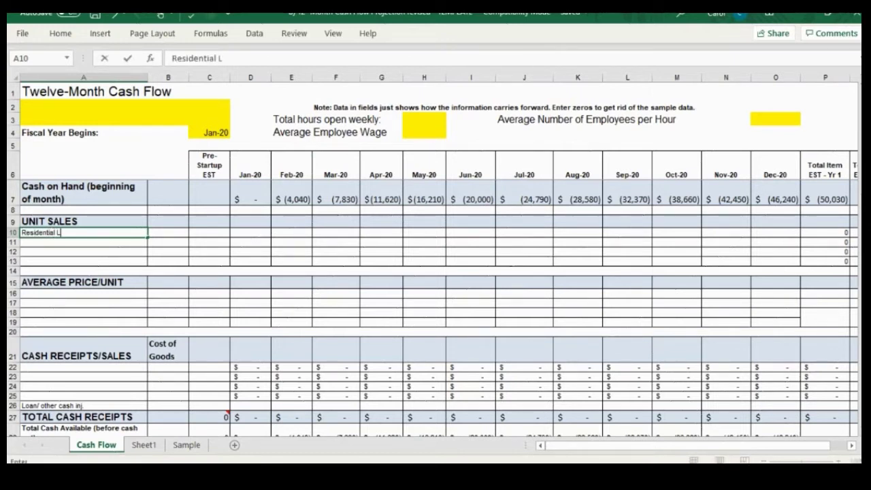
{"action": "type", "text": "awn Care"}
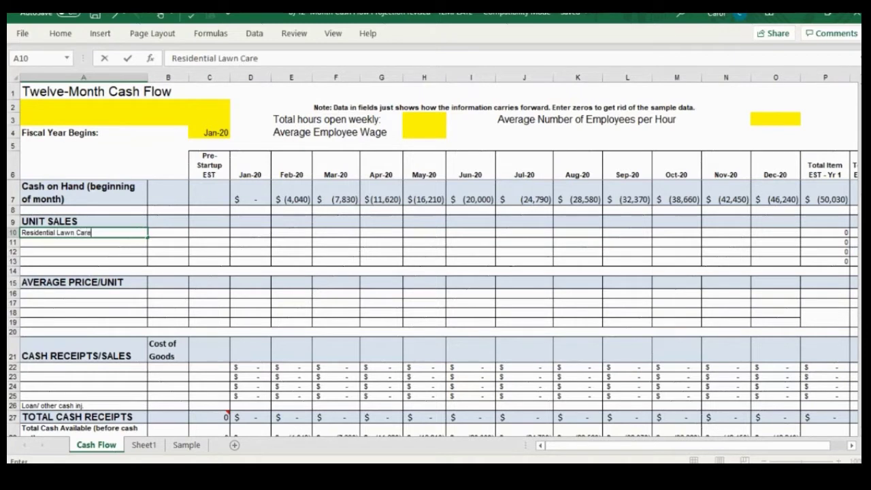
{"action": "key", "text": "Return"}
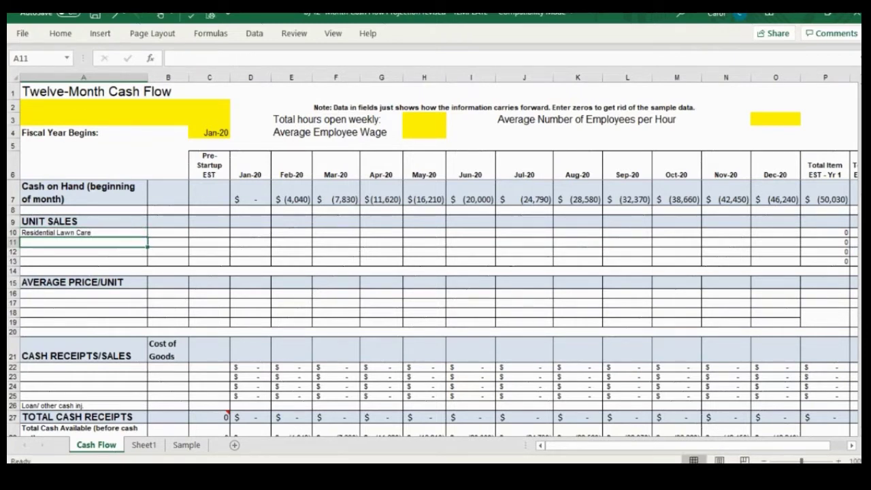
{"action": "type", "text": "Commercial"}
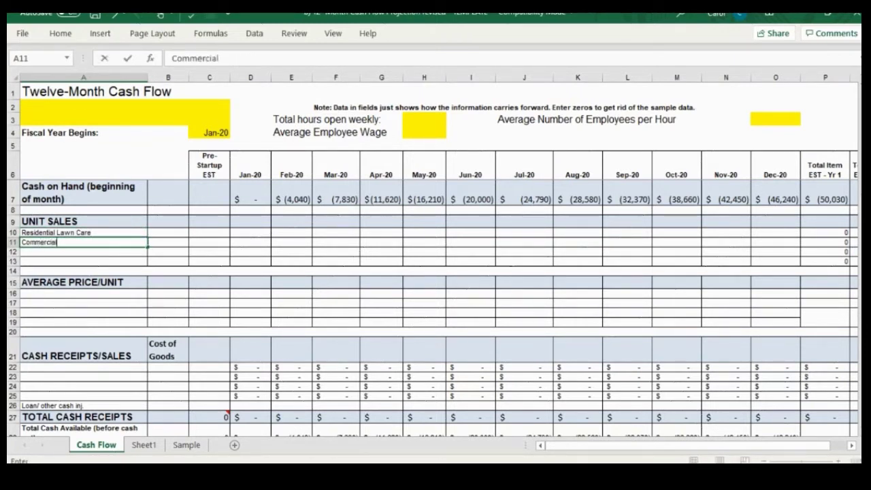
{"action": "type", "text": " Lawn Care"}
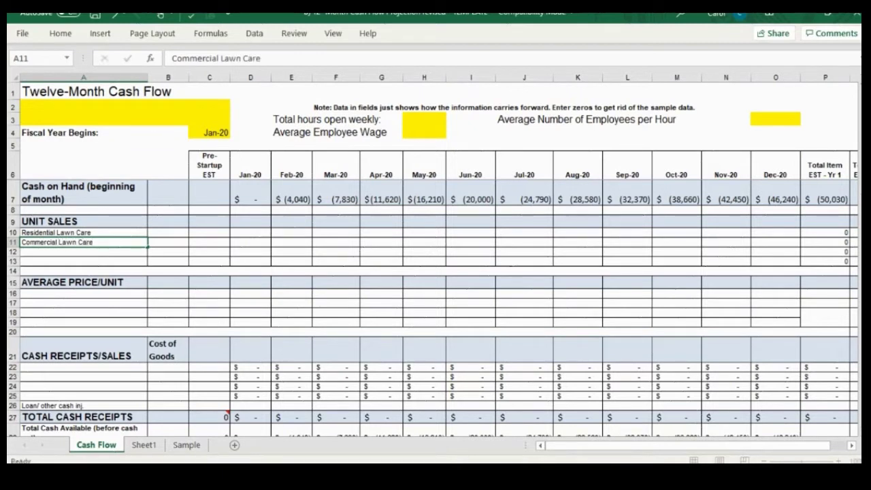
{"action": "key", "text": "Return"}
{"action": "type", "text": "Landscaping"}
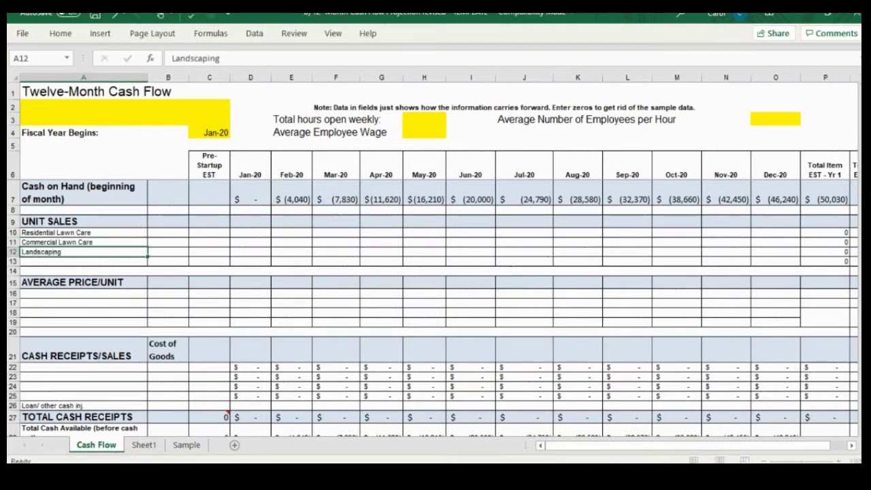
{"action": "key", "text": "Return"}
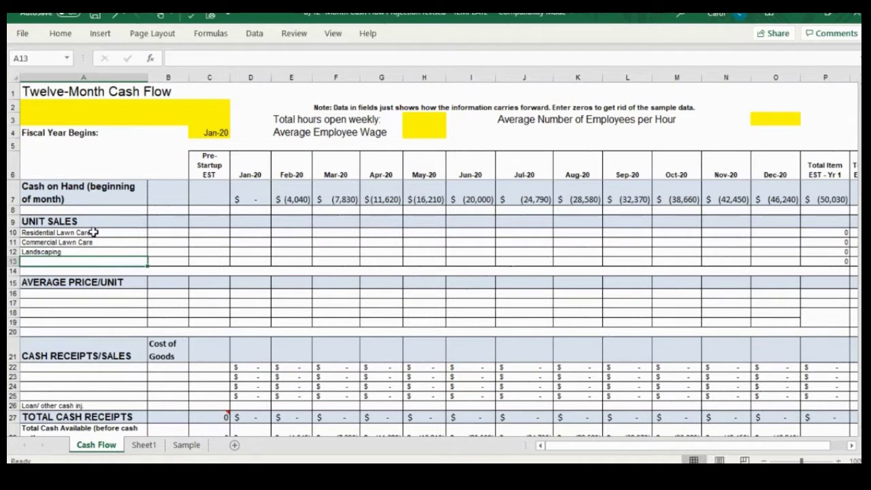
- Copy the three service labels into the Average Price/Unit and Cash Receipts/Sales rows
{"action": "left_click_drag", "start_coordinate": [91, 232], "coordinate": [91, 253]}
{"action": "key", "text": "ctrl+c"}
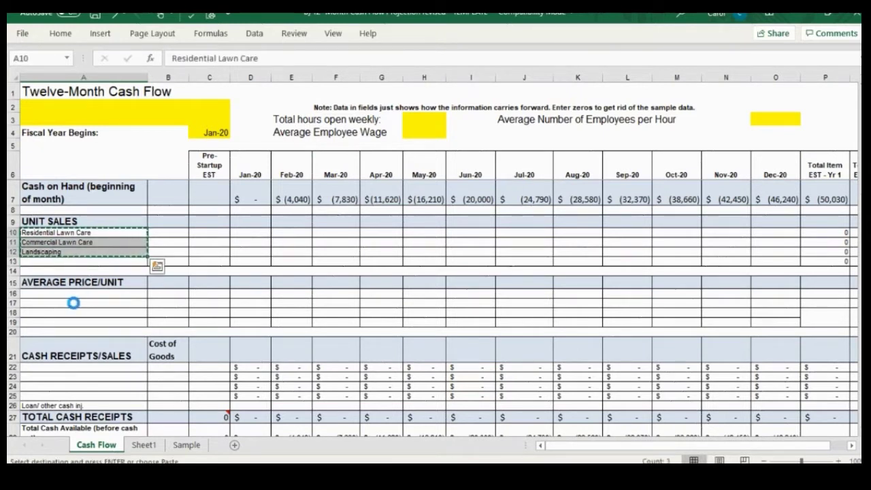
{"action": "left_click", "coordinate": [73, 294]}
{"action": "key", "text": "ctrl+v"}
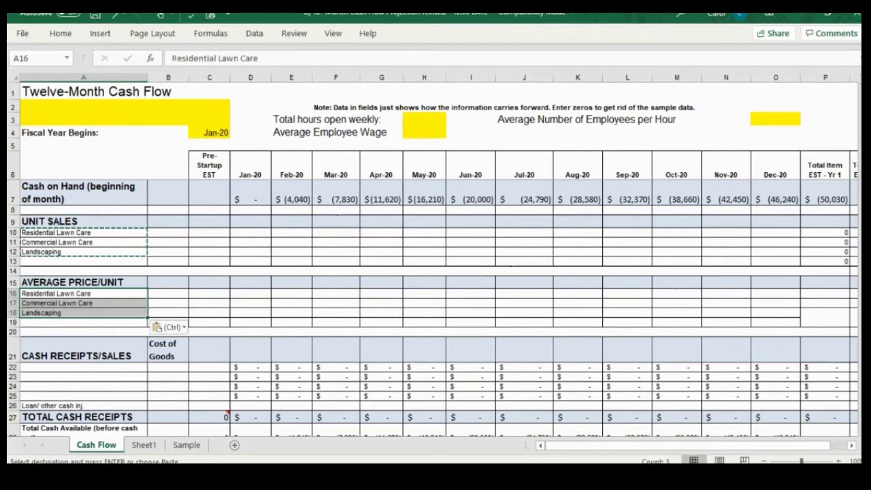
{"action": "left_click", "coordinate": [74, 367]}
{"action": "key", "text": "ctrl+v"}
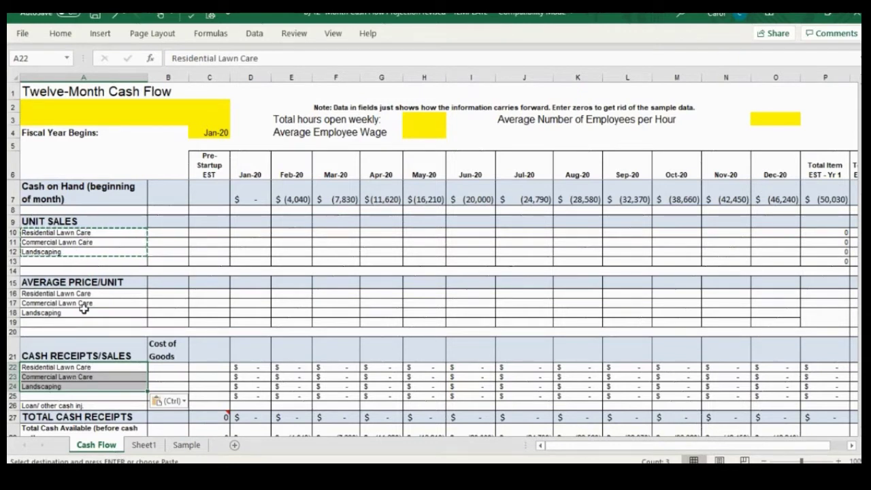
{"action": "left_click", "coordinate": [86, 386]}
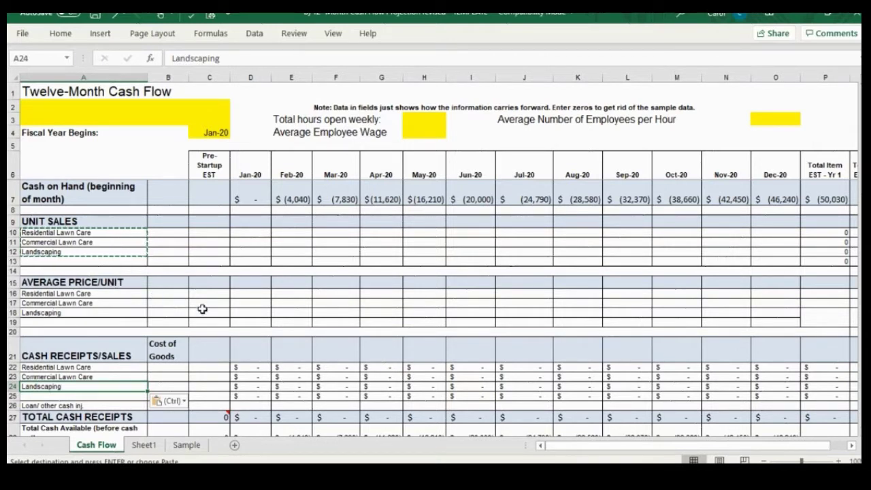
{"action": "left_click", "coordinate": [245, 293]}
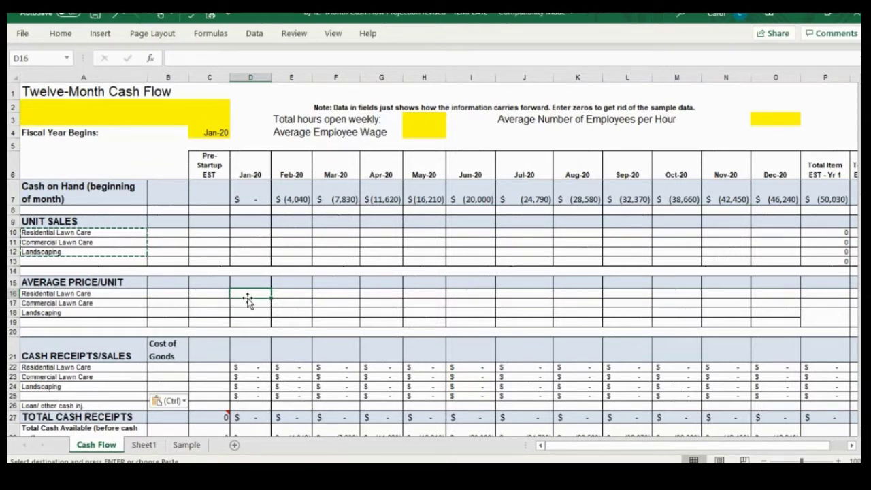
- Enter a $50 January Residential Lawn Care price in D16 and copy it across February to October
{"action": "type", "text": "150"}
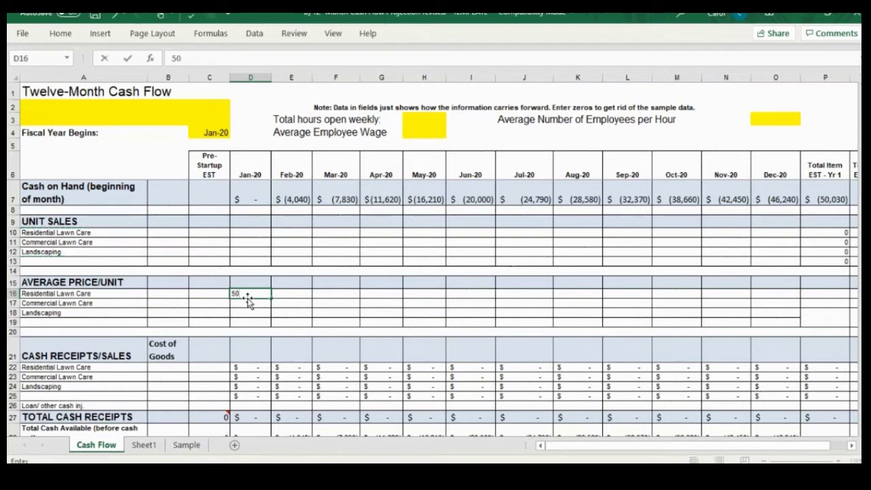
{"action": "key", "text": "Return"}
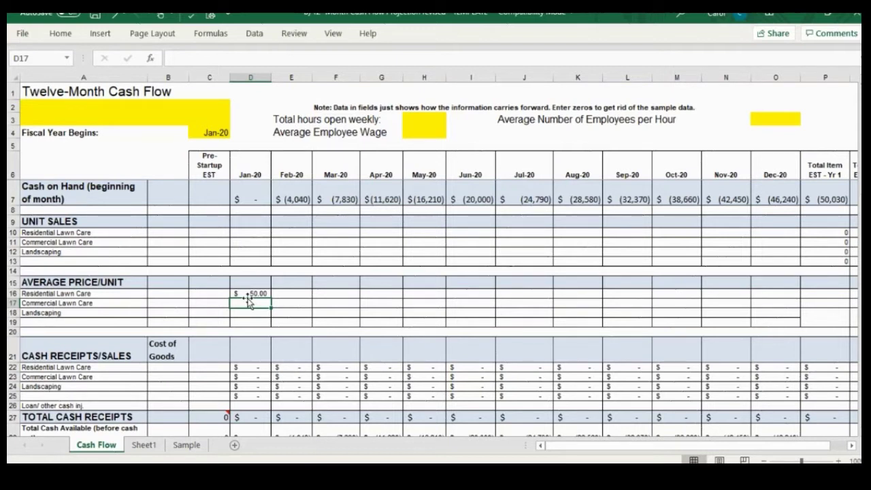
{"action": "left_click", "coordinate": [247, 296]}
{"action": "key", "text": "ctrl+c"}
{"action": "left_click_drag", "start_coordinate": [292, 293], "coordinate": [701, 293]}
{"action": "key", "text": "ctrl+v"}
{"action": "key", "text": "Right"}
{"action": "key", "text": "Right"}
{"action": "key", "text": "Right"}
{"action": "key", "text": "Right"}
{"action": "key", "text": "Right"}
{"action": "key", "text": "Right"}
{"action": "key", "text": "Right"}
{"action": "key", "text": "Right"}
{"action": "key", "text": "Right"}
{"action": "key", "text": "Right"}
{"action": "key", "text": "Right"}
{"action": "key", "text": "Right"}
{"action": "key", "text": "Right"}
{"action": "key", "text": "Right"}
{"action": "key", "text": "Right"}
{"action": "key", "text": "Right"}
{"action": "key", "text": "Right"}
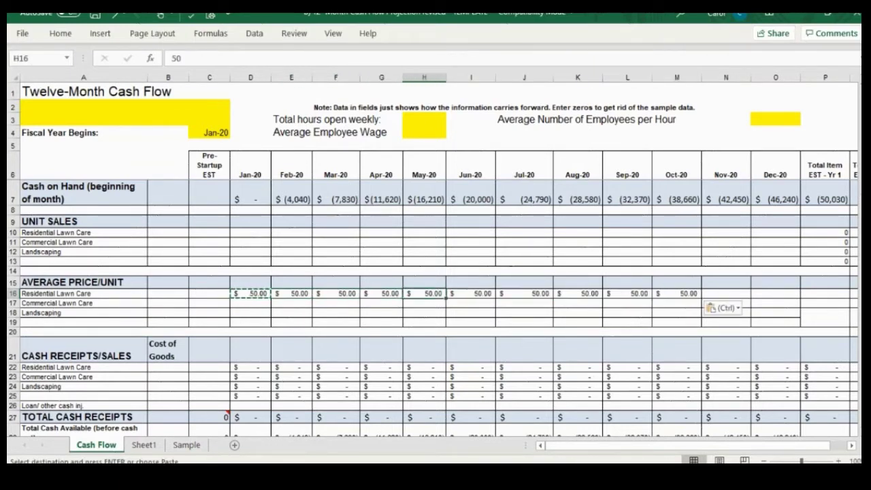
{"action": "key", "text": "Left"}
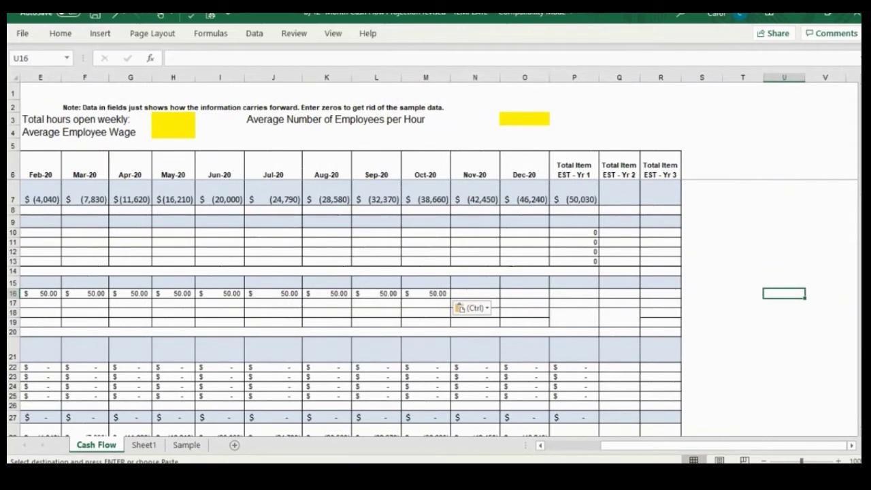
- Extend the $50.00 Residential Lawn Care price into November and December
{"action": "left_click", "coordinate": [415, 293]}
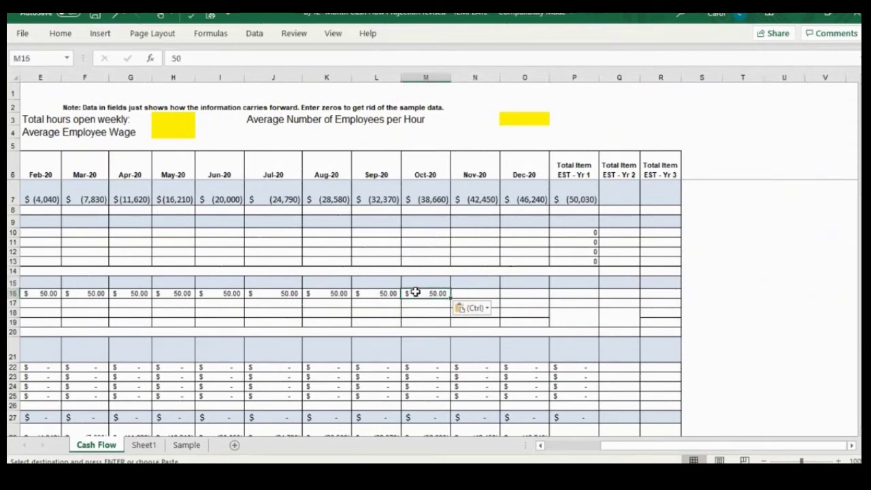
{"action": "key", "text": "ctrl+c"}
{"action": "key", "text": "Right"}
{"action": "key", "text": "ctrl+v"}
{"action": "key", "text": "Right"}
{"action": "key", "text": "ctrl+v"}
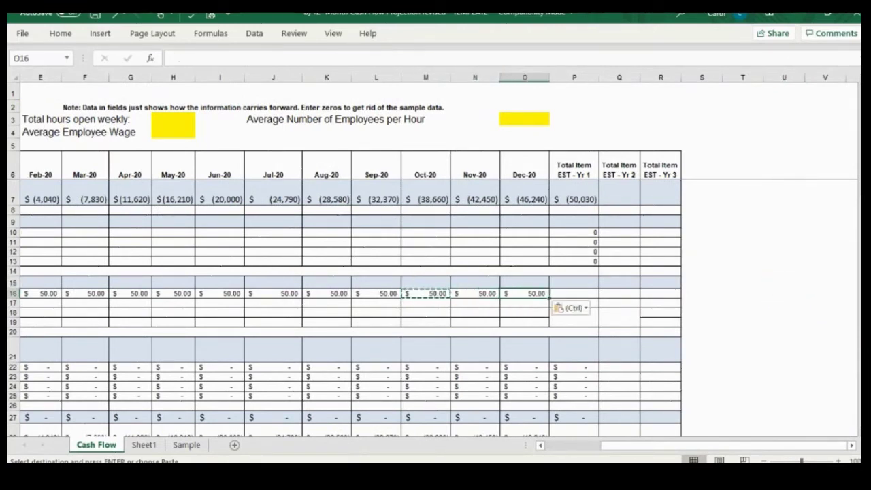
{"action": "key", "text": "Left"}
{"action": "key", "text": "Left"}
{"action": "key", "text": "Left"}
{"action": "key", "text": "Left"}
{"action": "key", "text": "Left"}
{"action": "key", "text": "Left"}
{"action": "key", "text": "Left"}
{"action": "key", "text": "Left"}
{"action": "key", "text": "Left"}
{"action": "key", "text": "Left"}
{"action": "key", "text": "Left"}
{"action": "key", "text": "Left"}
{"action": "key", "text": "Left"}
{"action": "key", "text": "Left"}
{"action": "key", "text": "Right"}
{"action": "key", "text": "Right"}
{"action": "key", "text": "Right"}
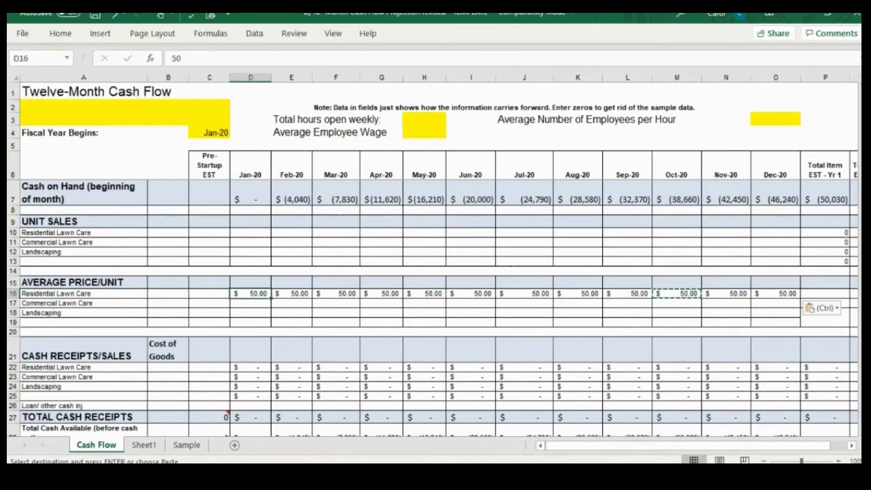
{"action": "key", "text": "Up"}
{"action": "key", "text": "Up"}
{"action": "key", "text": "Up"}
{"action": "key", "text": "Down"}
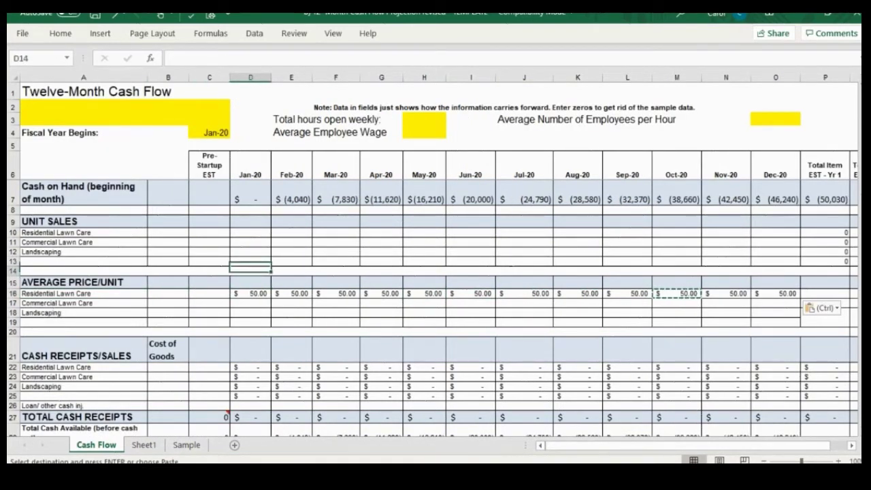
{"action": "key", "text": "Down"}
{"action": "key", "text": "Down"}
{"action": "key", "text": "Down"}
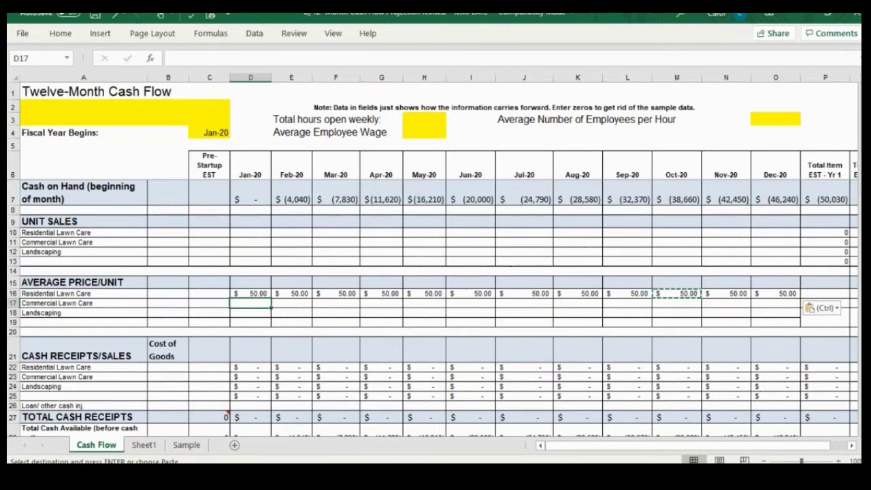
- Enter 100 as the January Commercial Lawn Care price and copy it through October
{"action": "key", "text": "Escape"}
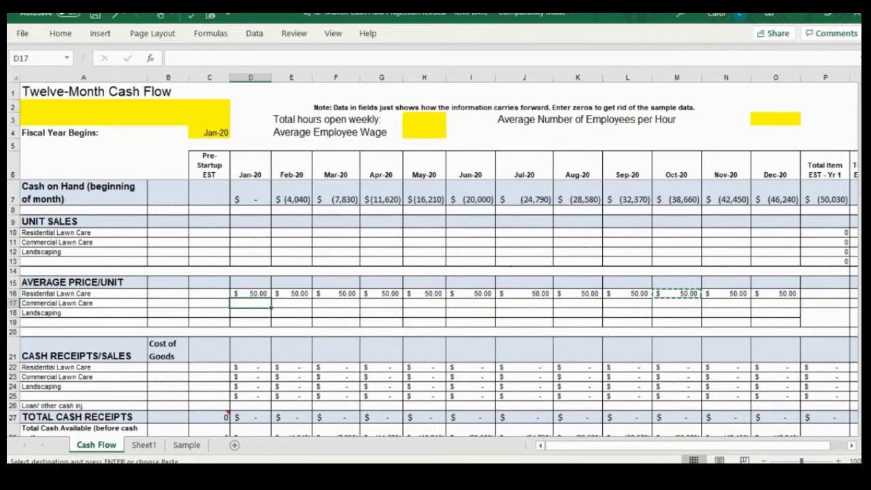
{"action": "type", "text": "100"}
{"action": "key", "text": "Return"}
{"action": "key", "text": "Up"}
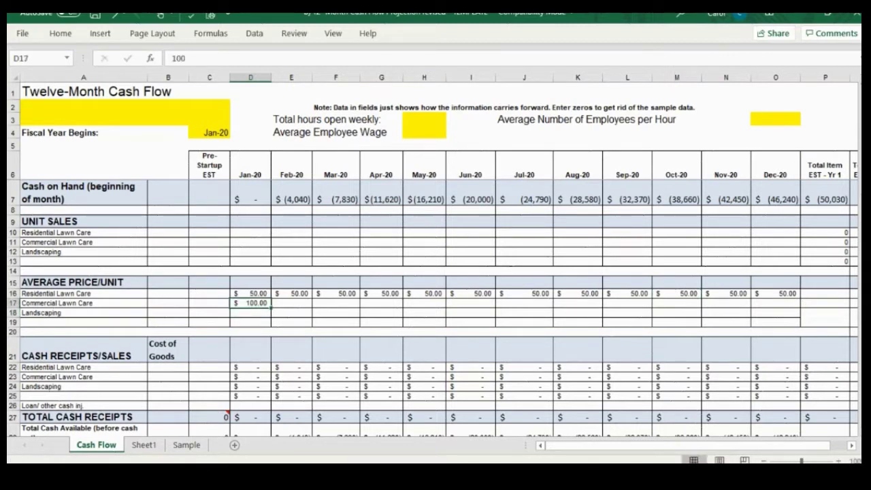
{"action": "key", "text": "ctrl+c"}
{"action": "key", "text": "Right"}
{"action": "key", "text": "shift+Right"}
{"action": "key", "text": "shift+Right"}
{"action": "key", "text": "shift+Right"}
{"action": "key", "text": "shift+Right"}
{"action": "key", "text": "shift+Right"}
{"action": "key", "text": "shift+Right"}
{"action": "key", "text": "shift+Right"}
{"action": "key", "text": "shift+Right"}
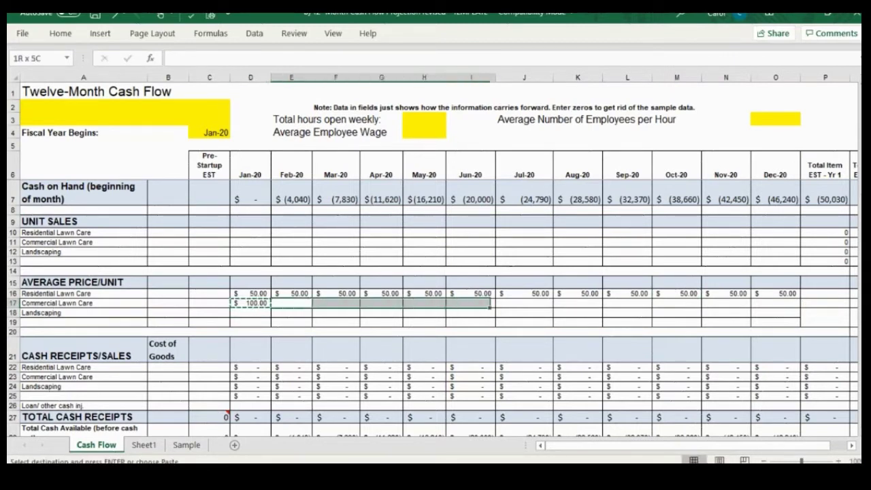
{"action": "key", "text": "ctrl+v"}
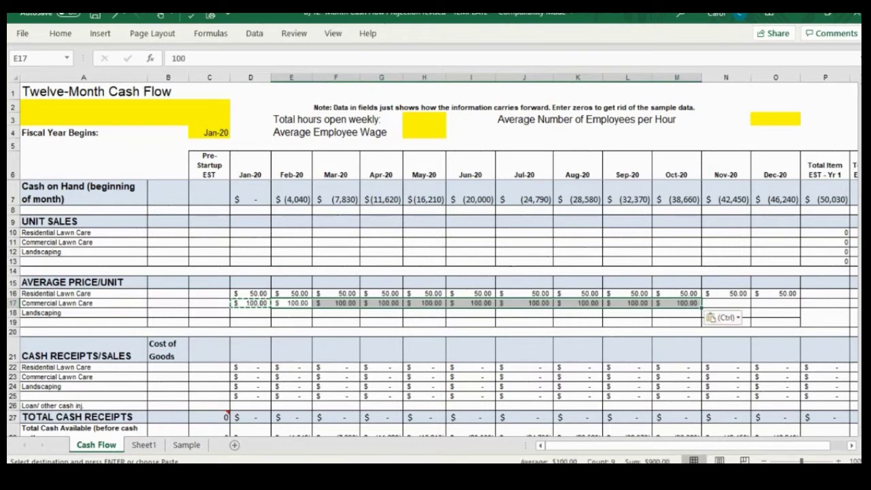
{"action": "key", "text": "Right"}
{"action": "key", "text": "Right"}
{"action": "key", "text": "Right"}
{"action": "key", "text": "Right"}
{"action": "key", "text": "Right"}
{"action": "key", "text": "Right"}
{"action": "key", "text": "Right"}
{"action": "key", "text": "Right"}
{"action": "key", "text": "Right"}
{"action": "key", "text": "Right"}
{"action": "key", "text": "Right"}
{"action": "key", "text": "Right"}
{"action": "key", "text": "Right"}
{"action": "key", "text": "Right"}
{"action": "key", "text": "Right"}
{"action": "key", "text": "Right"}
{"action": "key", "text": "Left"}
{"action": "key", "text": "Left"}
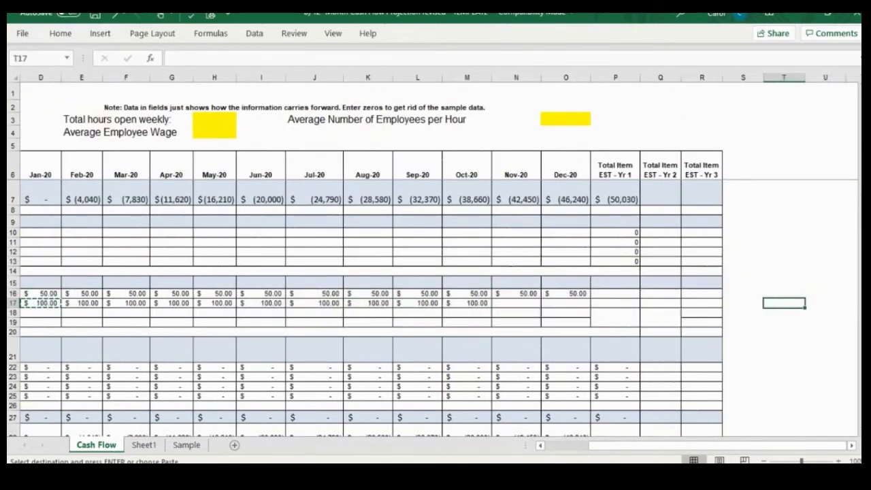
- Copy the $100.00 Commercial Lawn Care price into the November and December cells
{"action": "left_click", "coordinate": [467, 303]}
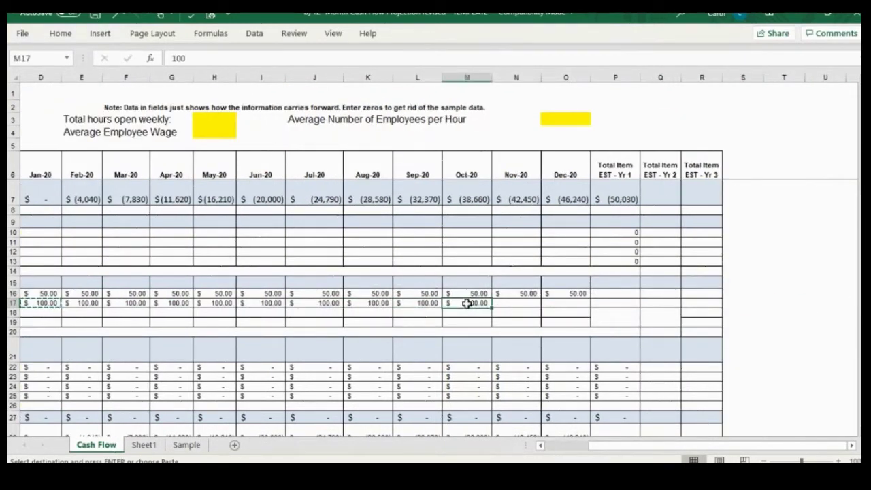
{"action": "key", "text": "ctrl+c"}
{"action": "key", "text": "Right"}
{"action": "key", "text": "shift+Right"}
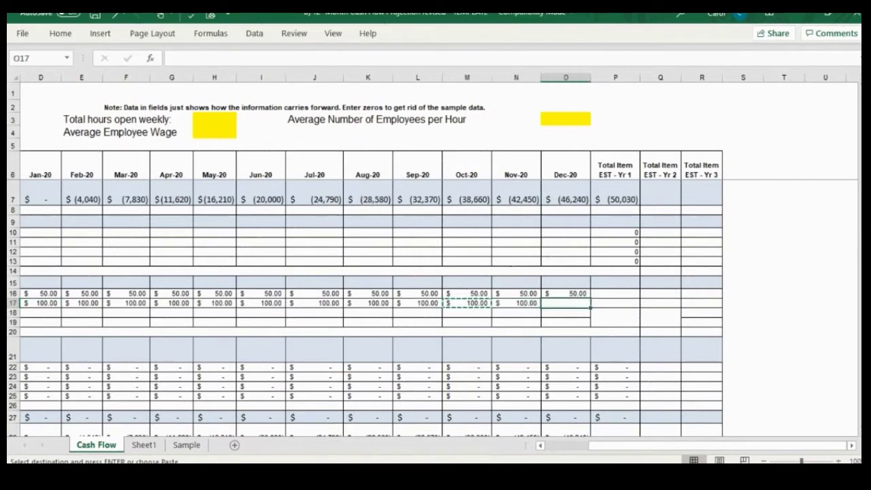
{"action": "key", "text": "ctrl+v"}
{"action": "key", "text": "shift+Left"}
{"action": "key", "text": "Home"}
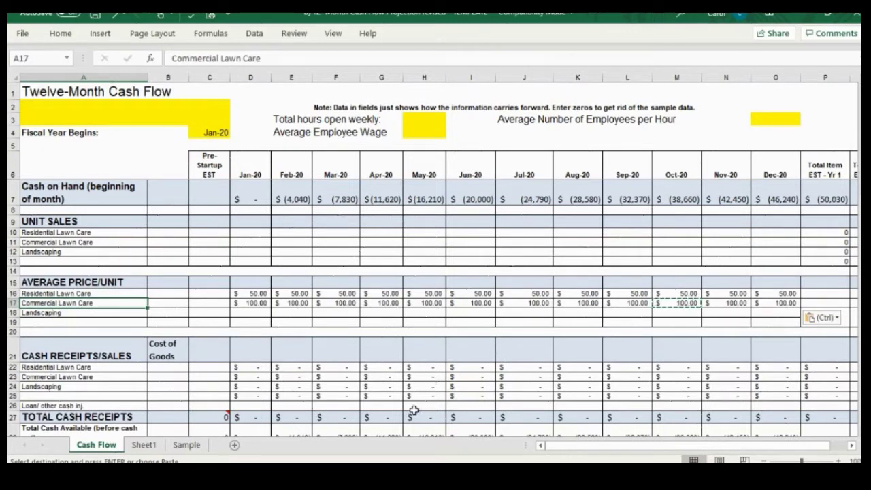
{"action": "left_click", "coordinate": [255, 311]}
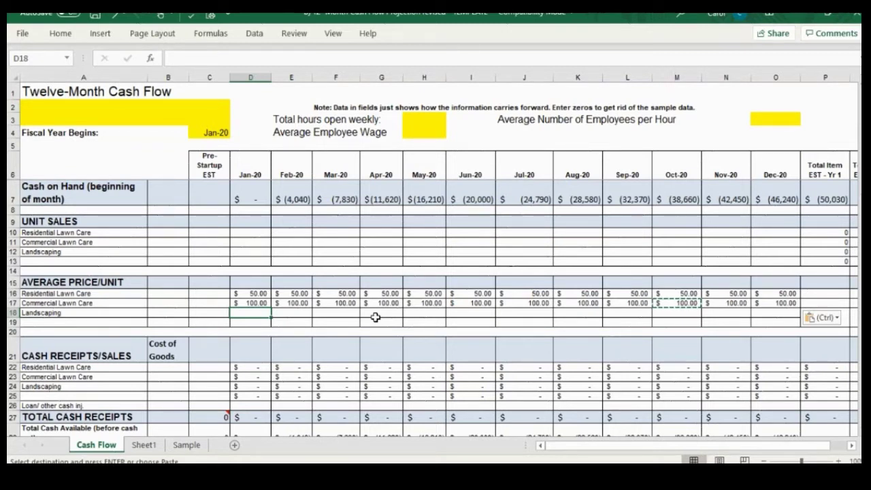
- Enter 2000 as the January Landscaping price and copy it across February to September
{"action": "type", "text": "2000"}
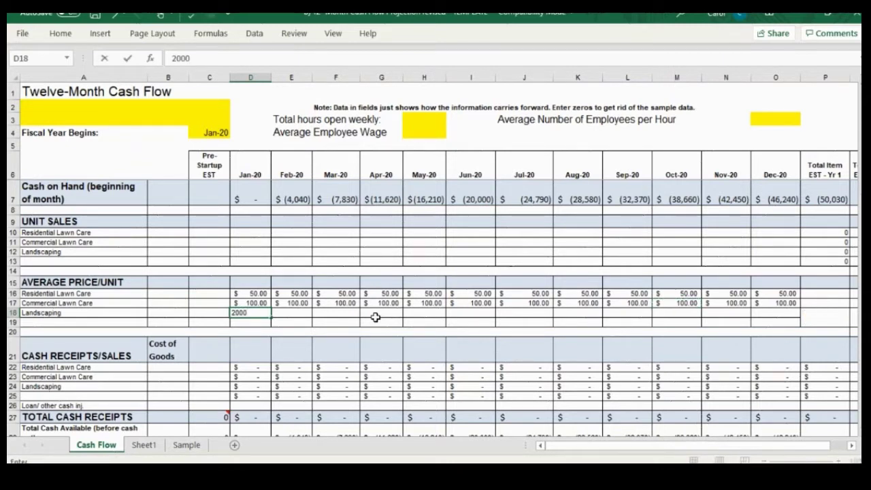
{"action": "key", "text": "Return"}
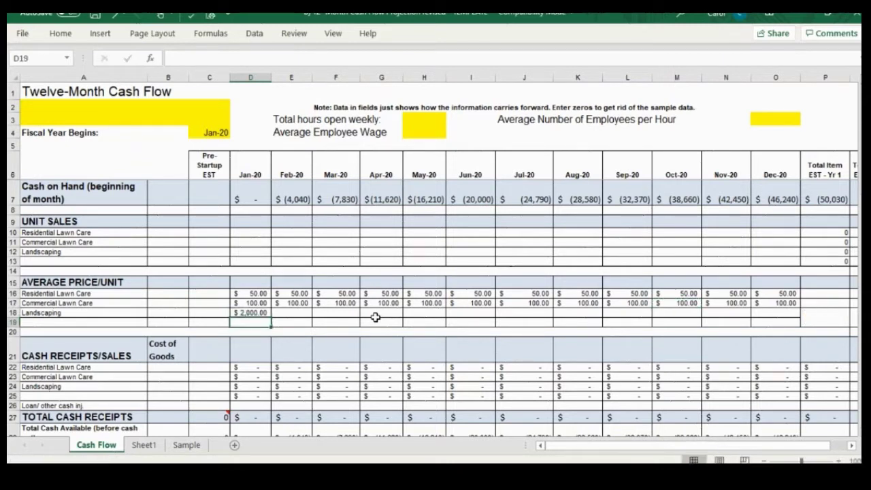
{"action": "key", "text": "Up"}
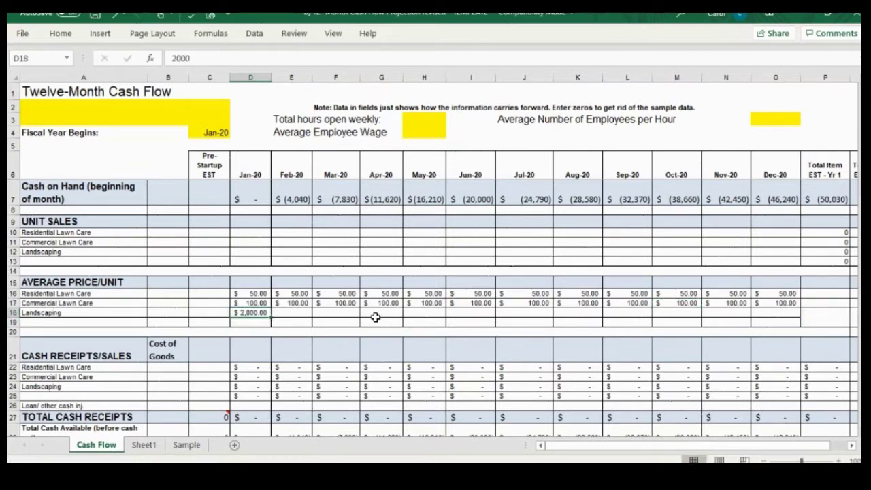
{"action": "key", "text": "ctrl+c"}
{"action": "left_click_drag", "start_coordinate": [291, 313], "coordinate": [742, 314]}
{"action": "key", "text": "ctrl+c"}
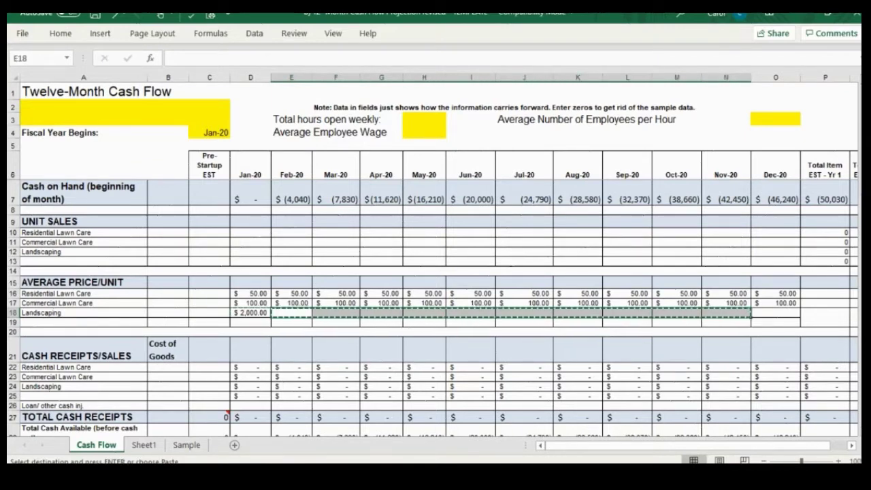
{"action": "key", "text": "Left"}
{"action": "key", "text": "ctrl+c"}
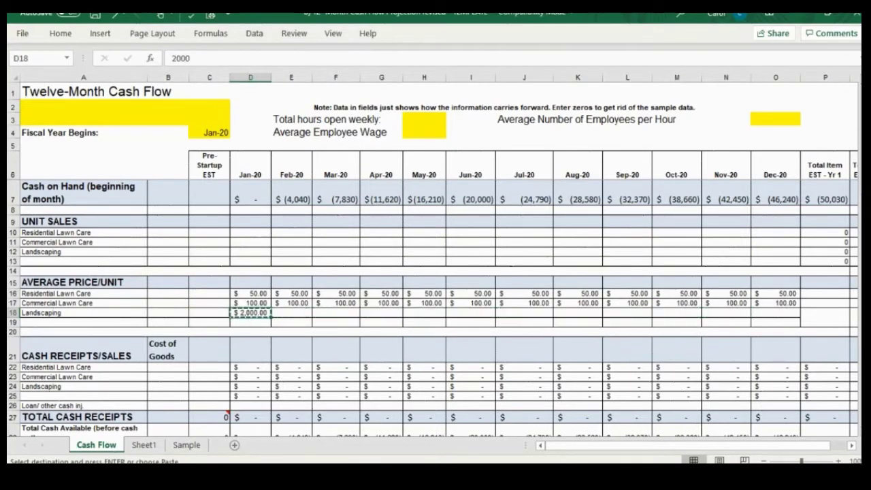
{"action": "left_click_drag", "start_coordinate": [291, 313], "coordinate": [628, 313]}
{"action": "key", "text": "ctrl+v"}
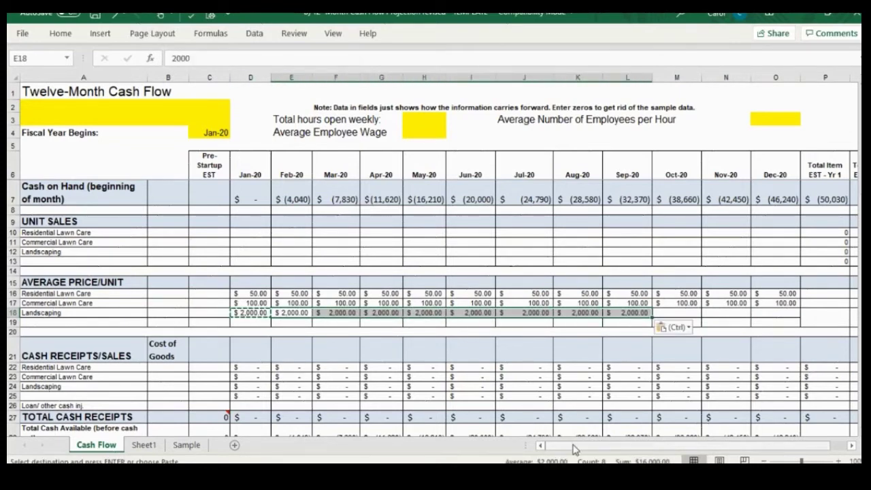
- Copy the $2,000.00 Landscaping price into the October, November and December cells
{"action": "left_click_drag", "start_coordinate": [574, 449], "coordinate": [603, 449]}
{"action": "left_click", "coordinate": [510, 313]}
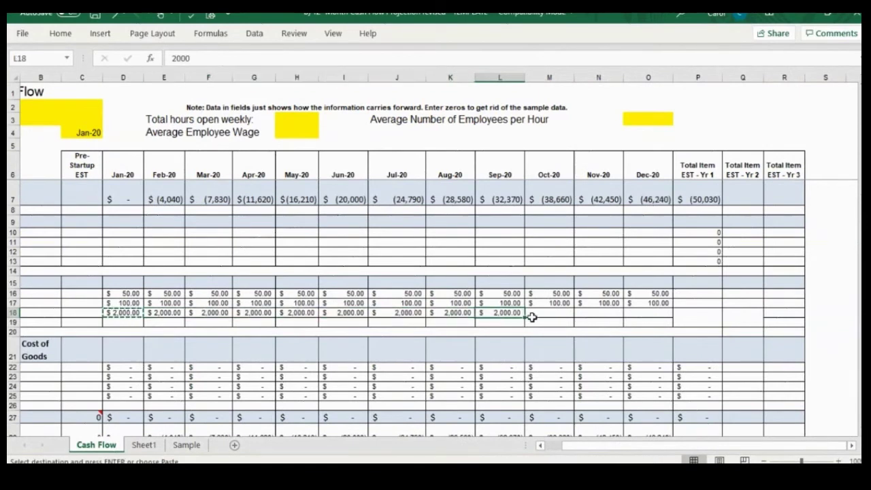
{"action": "key", "text": "ctrl+c"}
{"action": "left_click", "coordinate": [541, 316]}
{"action": "key", "text": "ctrl+v"}
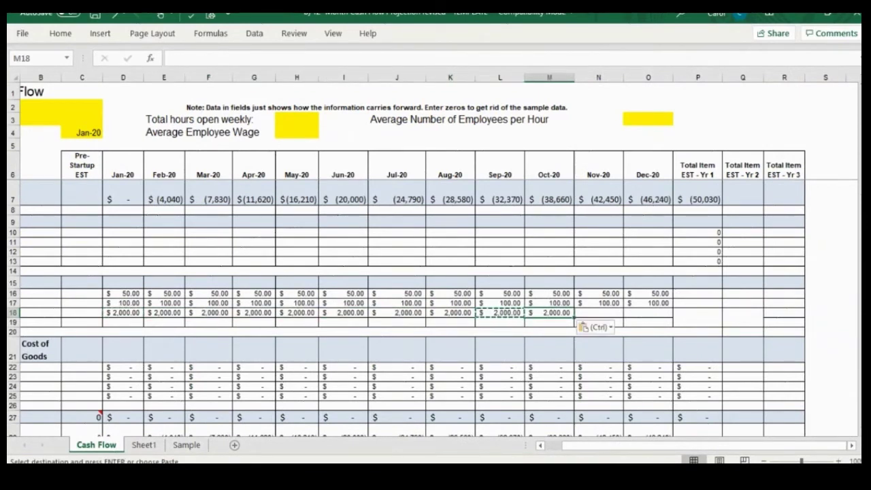
{"action": "left_click", "coordinate": [599, 313]}
{"action": "key", "text": "ctrl+v"}
{"action": "left_click", "coordinate": [647, 314]}
{"action": "key", "text": "ctrl+v"}
{"action": "left_click", "coordinate": [599, 313]}
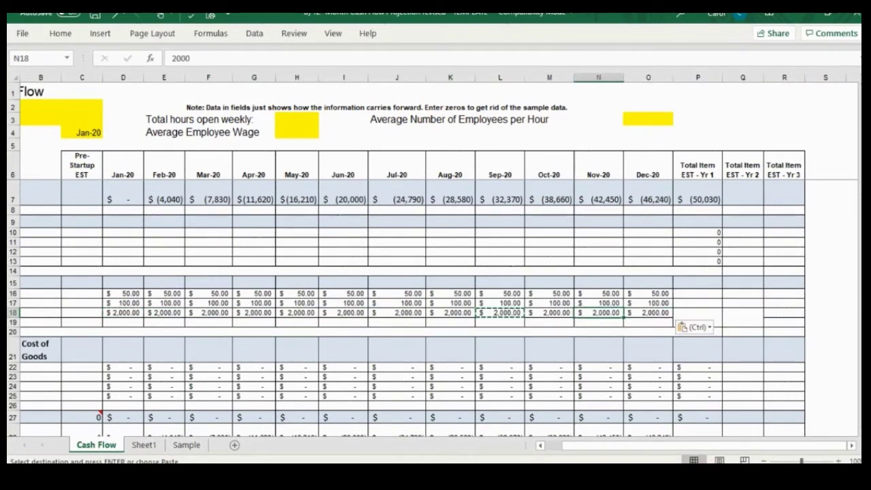
{"action": "key", "text": "Left"}
{"action": "key", "text": "Left"}
{"action": "key", "text": "Left"}
{"action": "key", "text": "Left"}
{"action": "key", "text": "Left"}
{"action": "key", "text": "Left"}
{"action": "key", "text": "Left"}
{"action": "key", "text": "Left"}
{"action": "key", "text": "Left"}
{"action": "key", "text": "Left"}
{"action": "key", "text": "Left"}
{"action": "key", "text": "Left"}
{"action": "key", "text": "Left"}
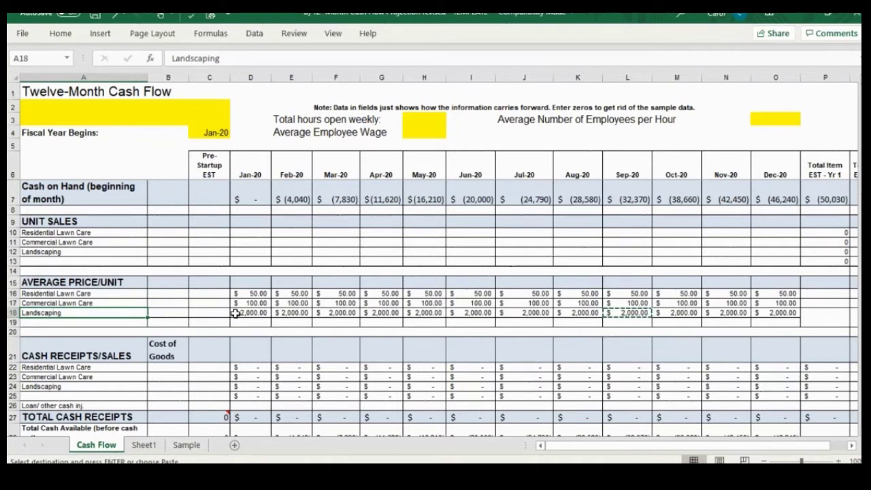
- Enter 2 Residential Lawn Care units in the Mar-20 sales cell F10
{"action": "left_click", "coordinate": [247, 232]}
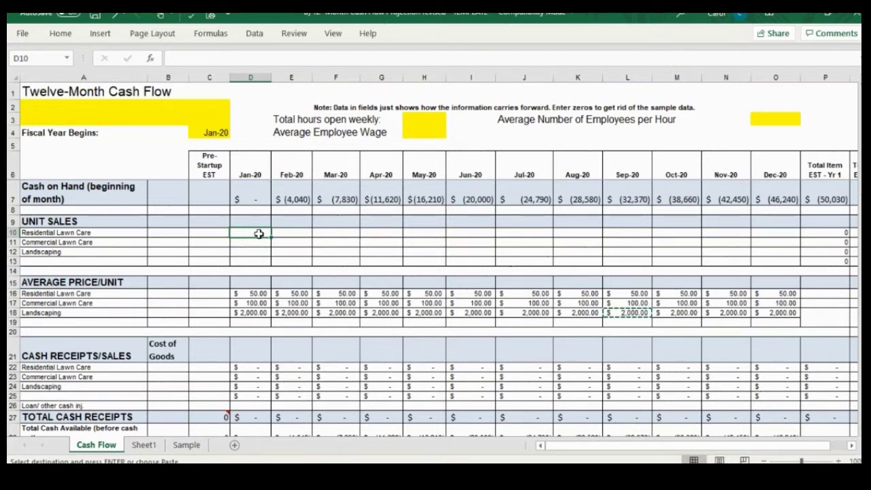
{"action": "key", "text": "Right"}
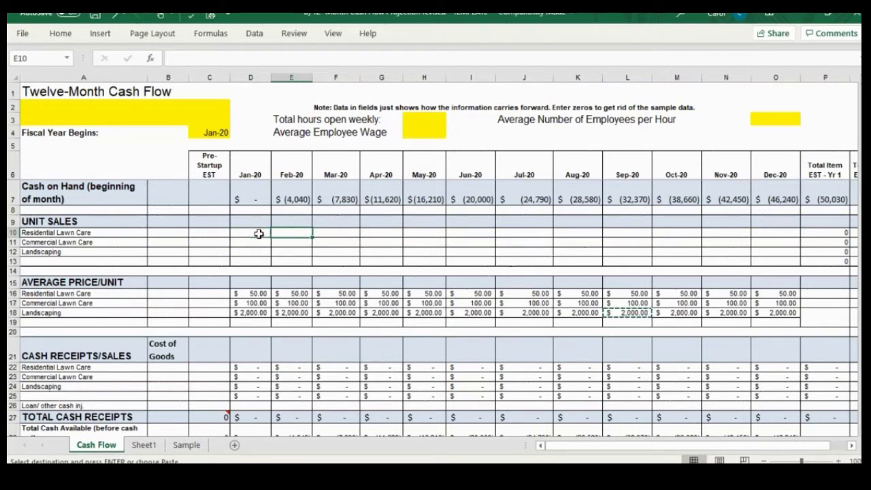
{"action": "key", "text": "Right"}
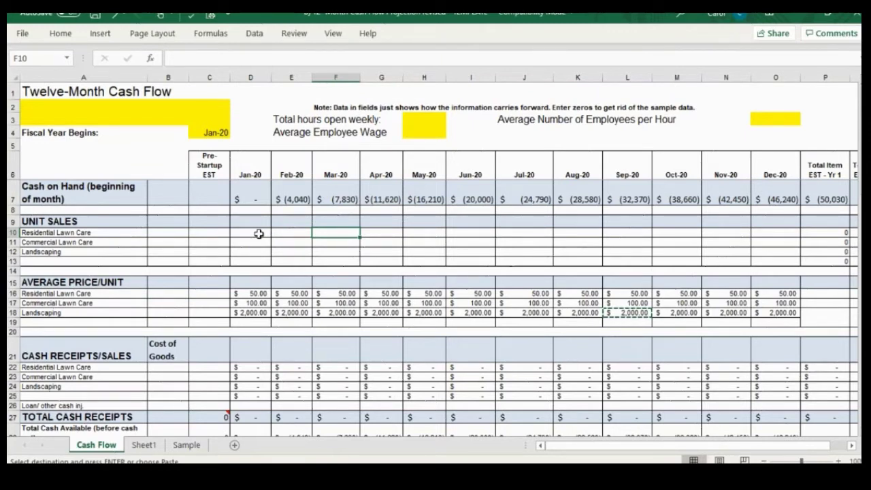
{"action": "type", "text": "2"}
{"action": "key", "text": "Return"}
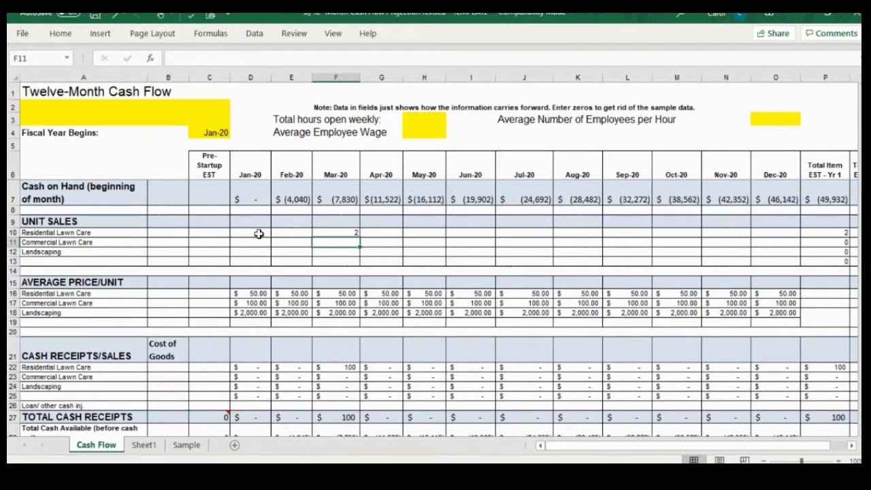
{"action": "key", "text": "Up"}
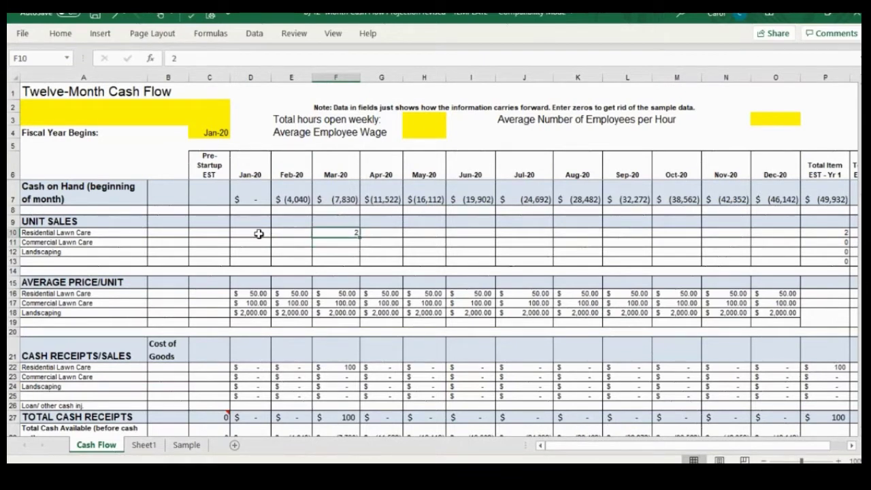
{"action": "key", "text": "Right"}
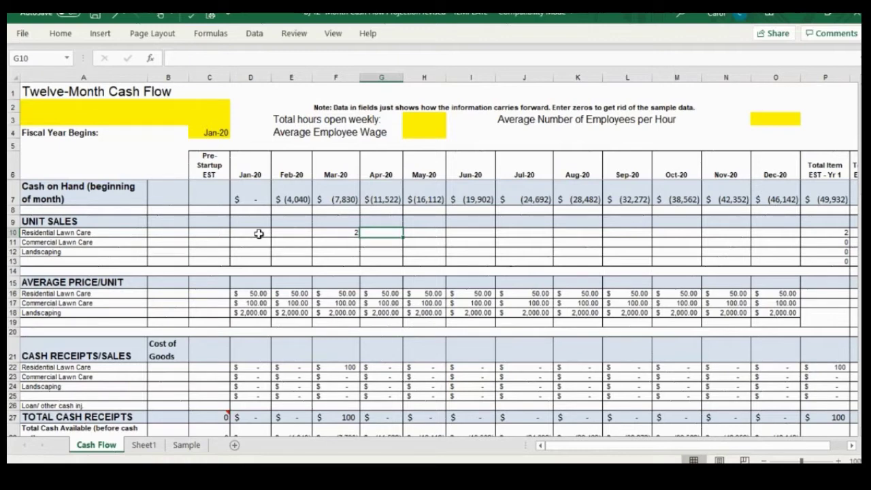
- Enter 4 in the Apr-20 sales cell G10, then replace it with +4*4 for 16 units
{"action": "type", "text": "4"}
{"action": "key", "text": "Return"}
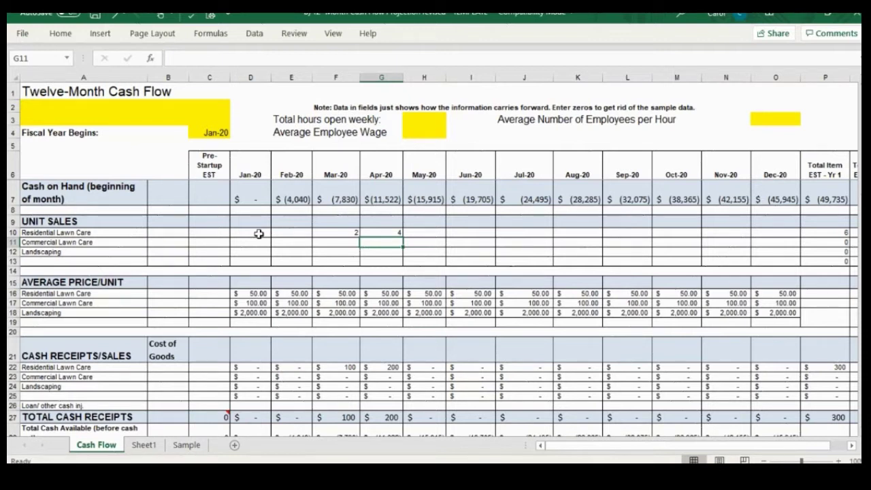
{"action": "key", "text": "Up"}
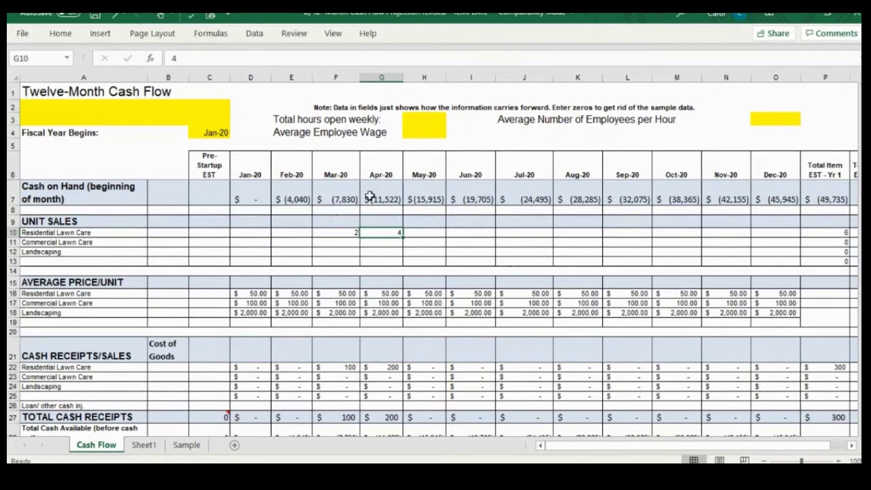
{"action": "type", "text": "+4"}
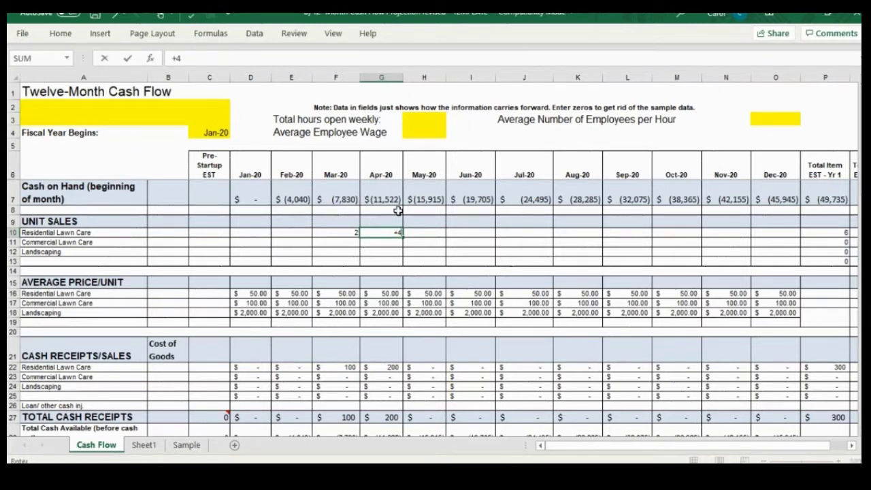
{"action": "type", "text": "*4"}
{"action": "key", "text": "Return"}
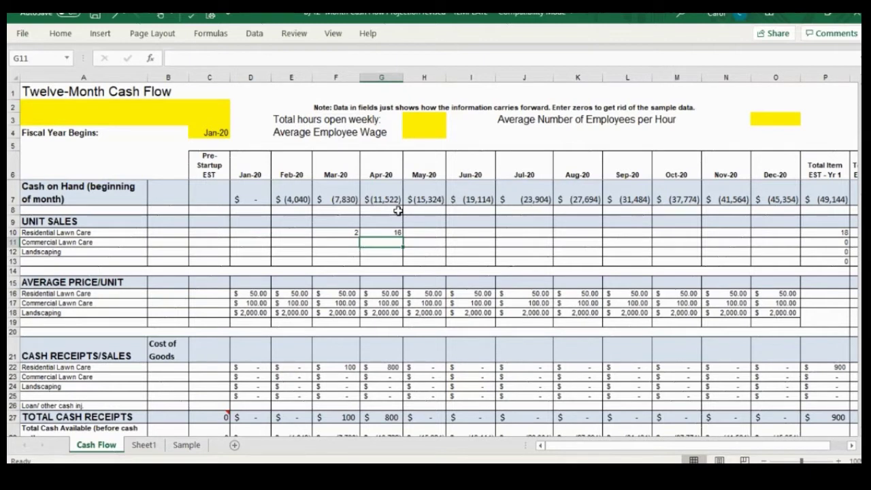
{"action": "key", "text": "Up"}
{"action": "key", "text": "Right"}
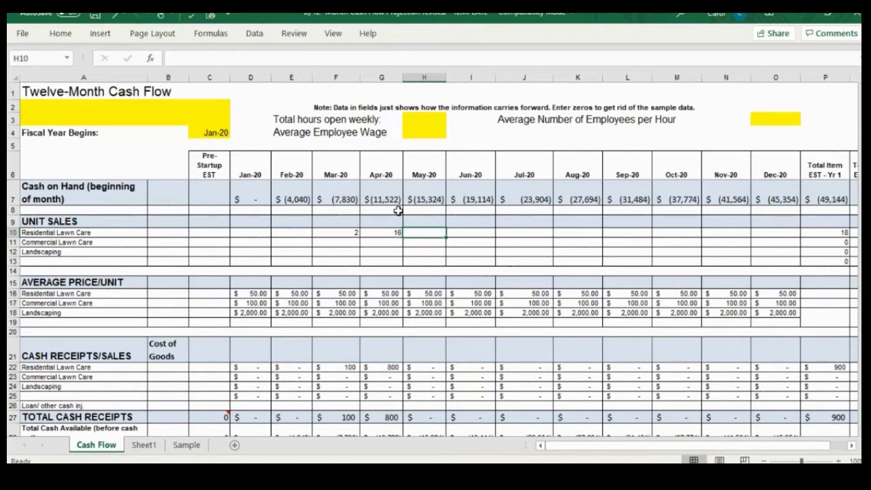
- Set May's Residential sales in H10 to April's G10 times 2, giving 32 units
{"action": "type", "text": "+"}
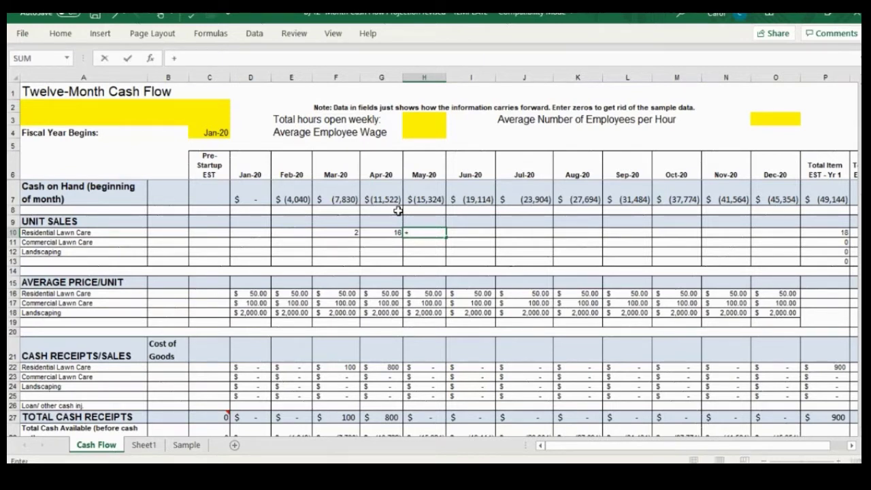
{"action": "key", "text": "Left"}
{"action": "type", "text": "*"}
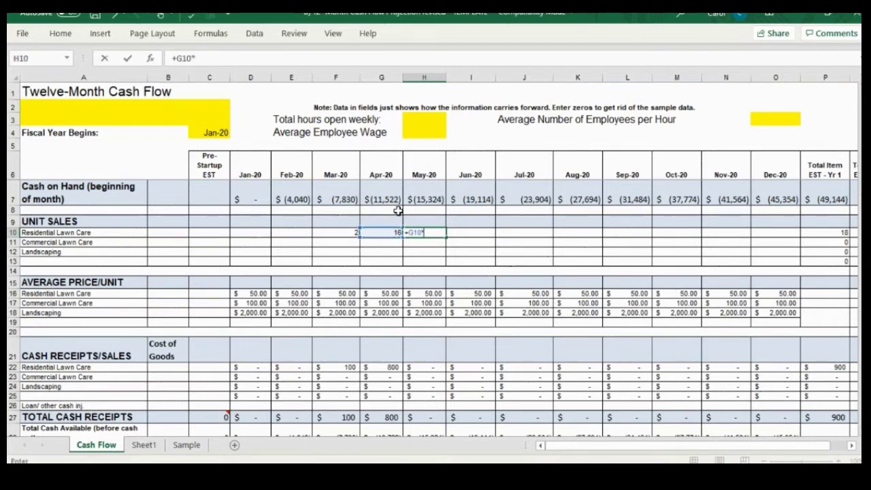
{"action": "type", "text": "2"}
{"action": "key", "text": "Return"}
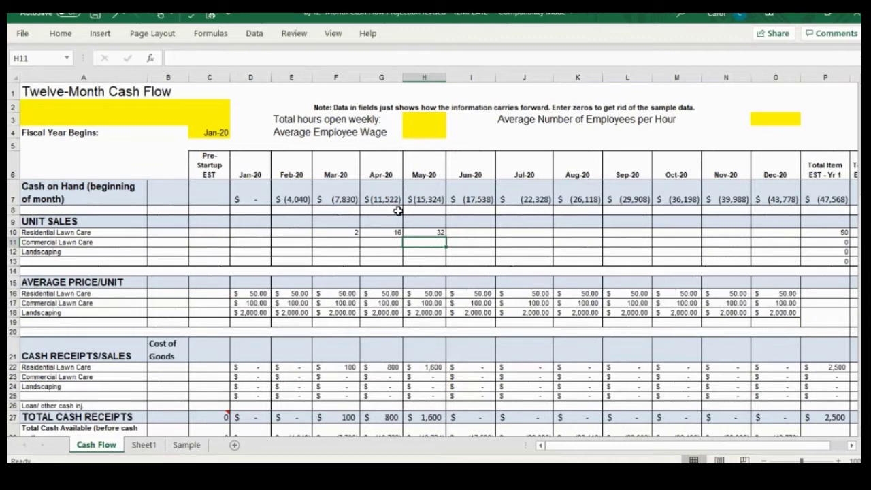
{"action": "key", "text": "Up"}
{"action": "key", "text": "Right"}
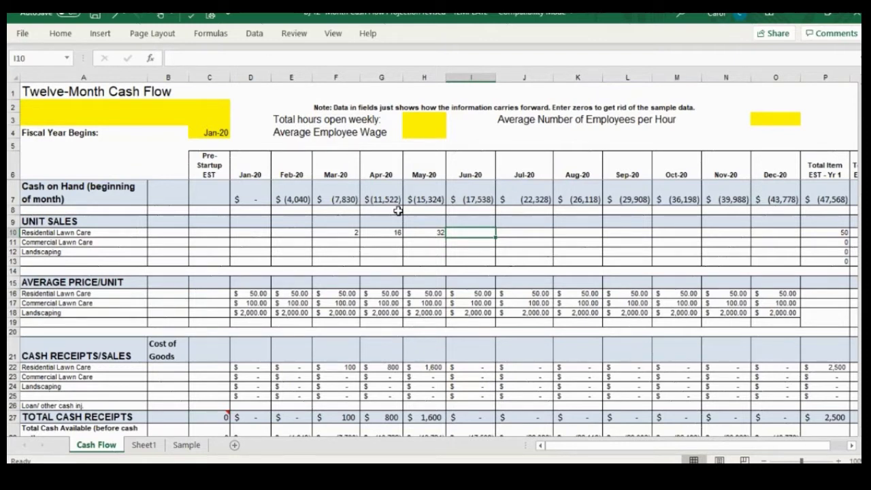
- Set June Residential Lawn Care sales in I10 to +H10*2 (64 units) and check the formula
{"action": "type", "text": "+H10*2"}
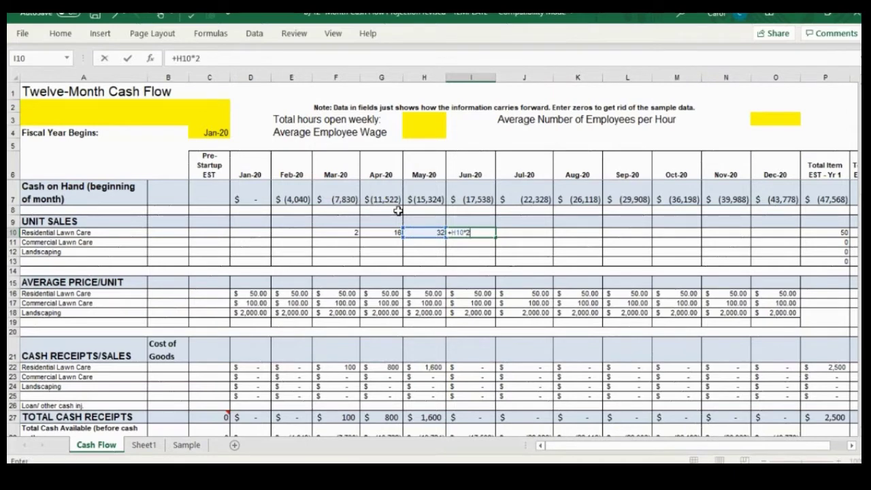
{"action": "key", "text": "Return"}
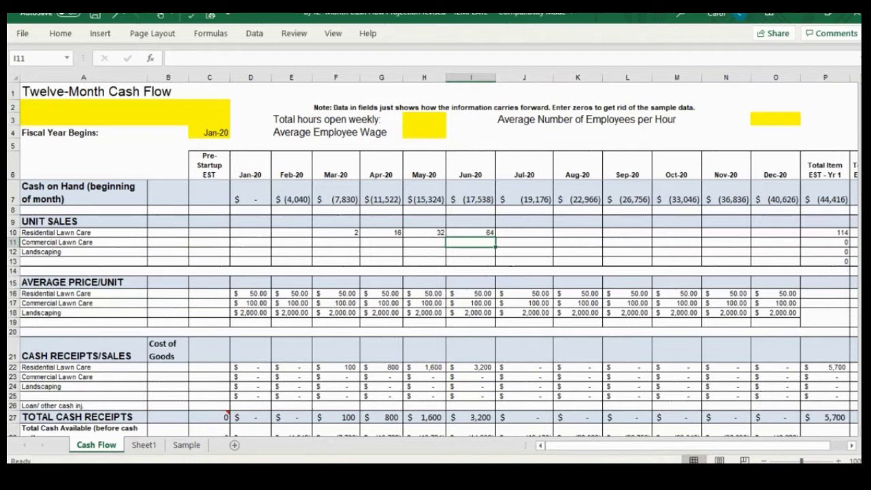
{"action": "left_click", "coordinate": [471, 232]}
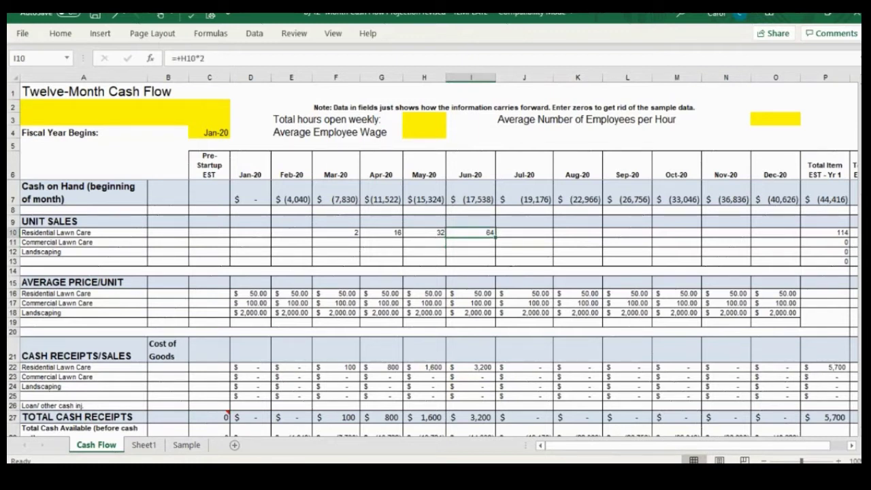
{"action": "left_click", "coordinate": [524, 232]}
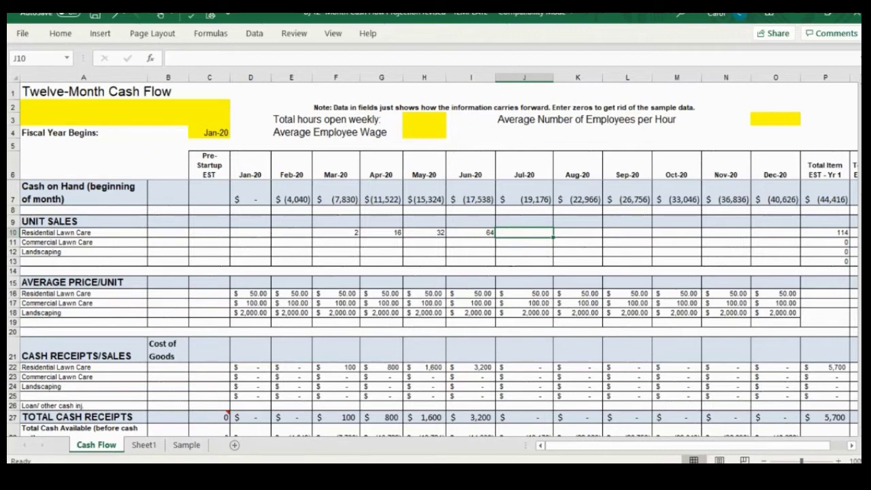
- Enter Residential Lawn Care sales of 48, 48 and 55 for July, August and September
{"action": "type", "text": "48"}
{"action": "key", "text": "Return"}
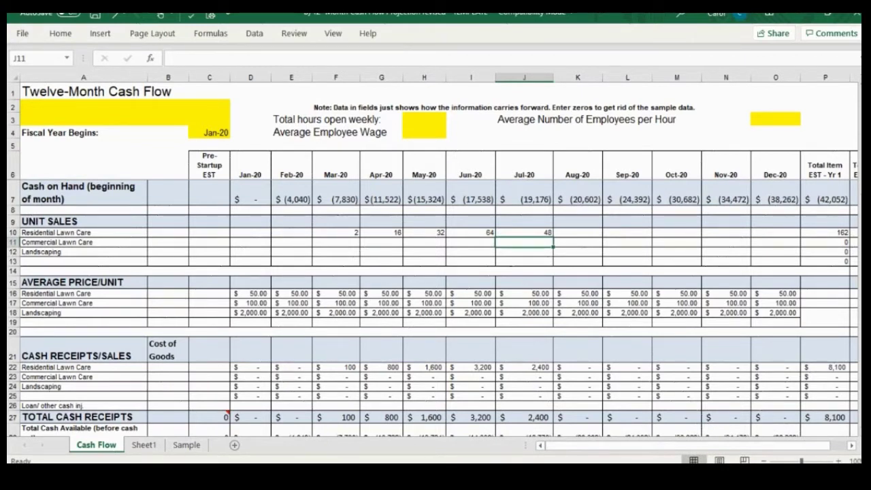
{"action": "key", "text": "Up"}
{"action": "key", "text": "Right"}
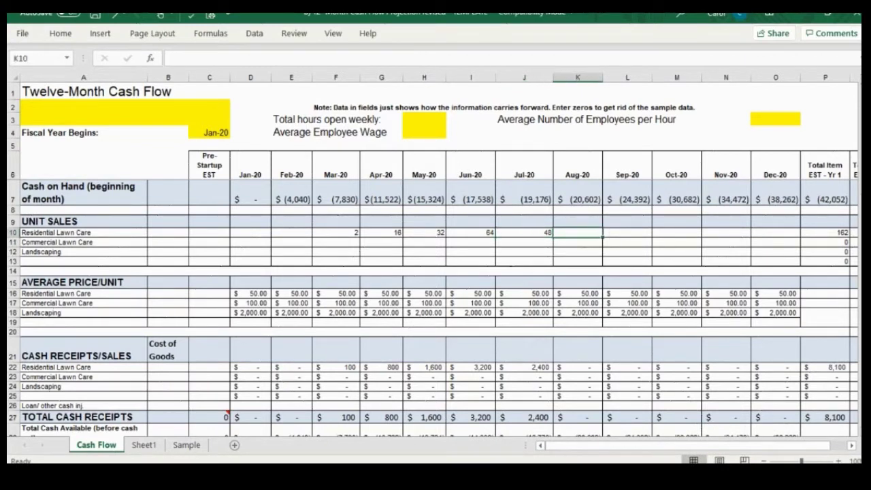
{"action": "type", "text": "48"}
{"action": "key", "text": "Return"}
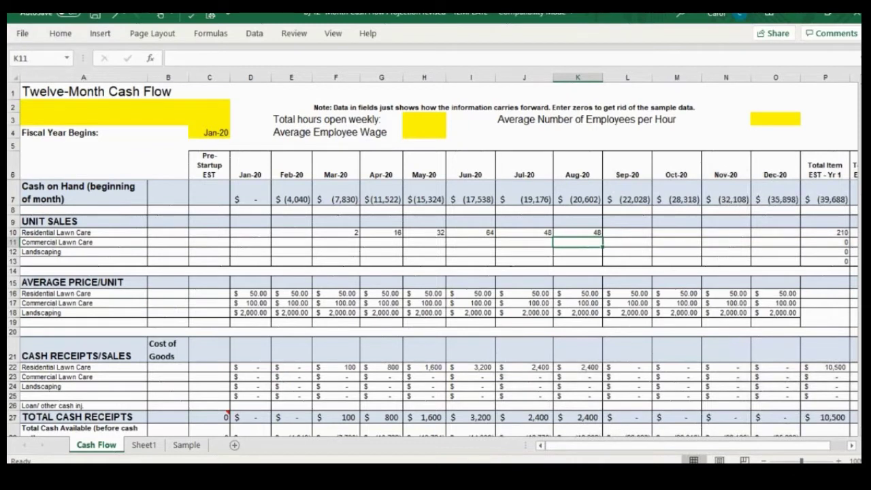
{"action": "left_click", "coordinate": [626, 232]}
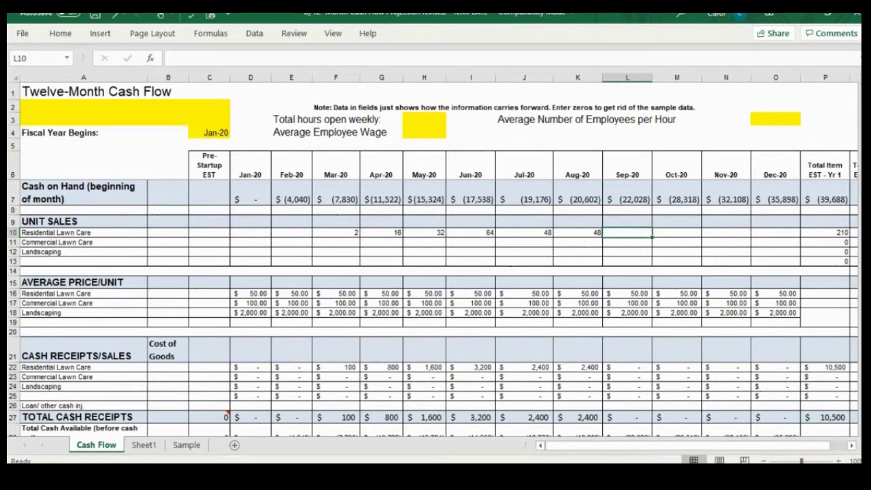
{"action": "type", "text": "55"}
{"action": "key", "text": "Tab"}
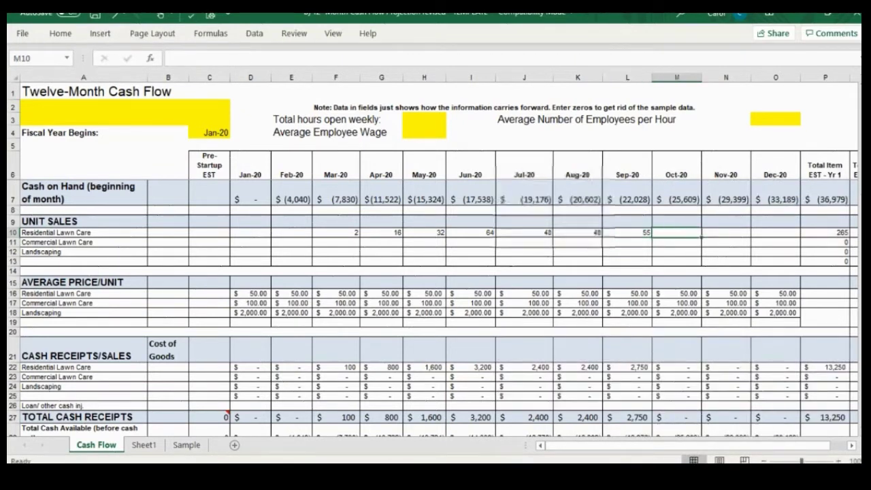
{"action": "key", "text": "Tab"}
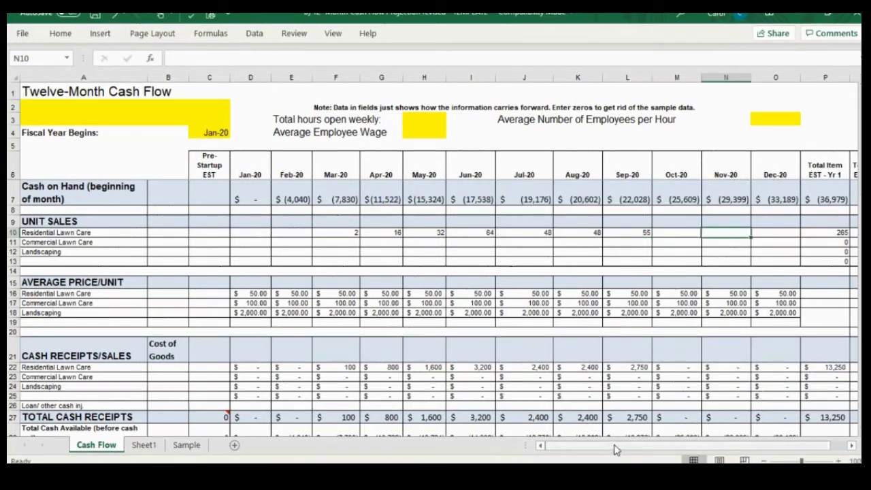
- Enter Residential Lawn Care sales of 32 for October and 16 for November
{"action": "left_click_drag", "start_coordinate": [618, 446], "coordinate": [652, 447]}
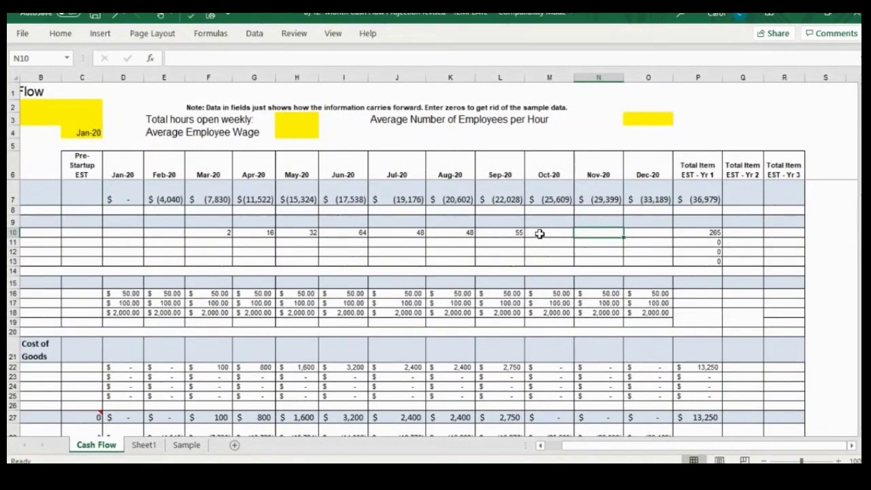
{"action": "left_click", "coordinate": [536, 233]}
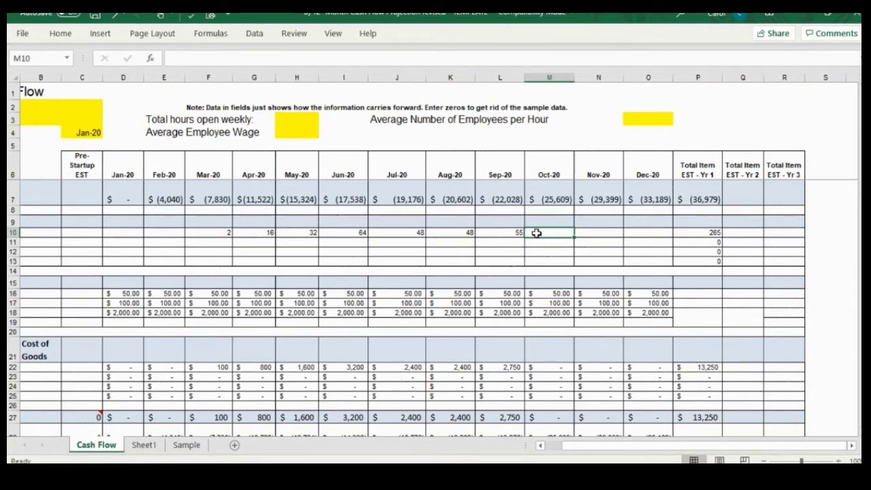
{"action": "type", "text": "32"}
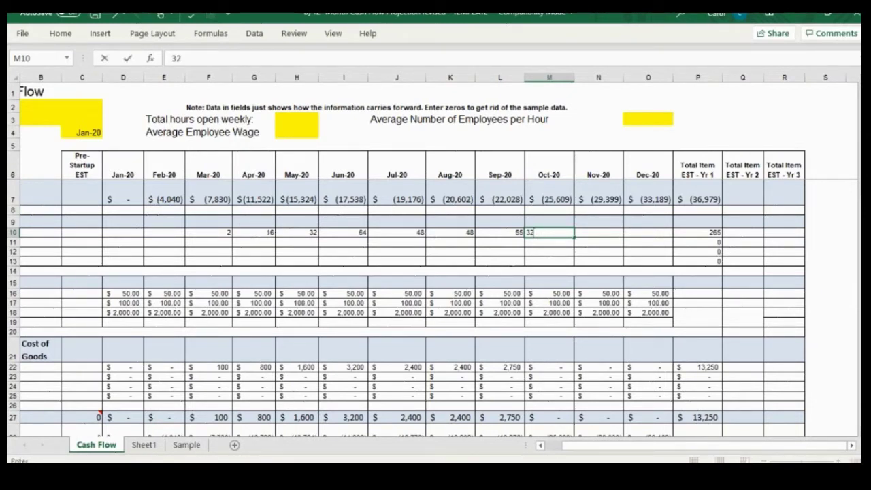
{"action": "key", "text": "Return"}
{"action": "key", "text": "Up"}
{"action": "left_click", "coordinate": [599, 232]}
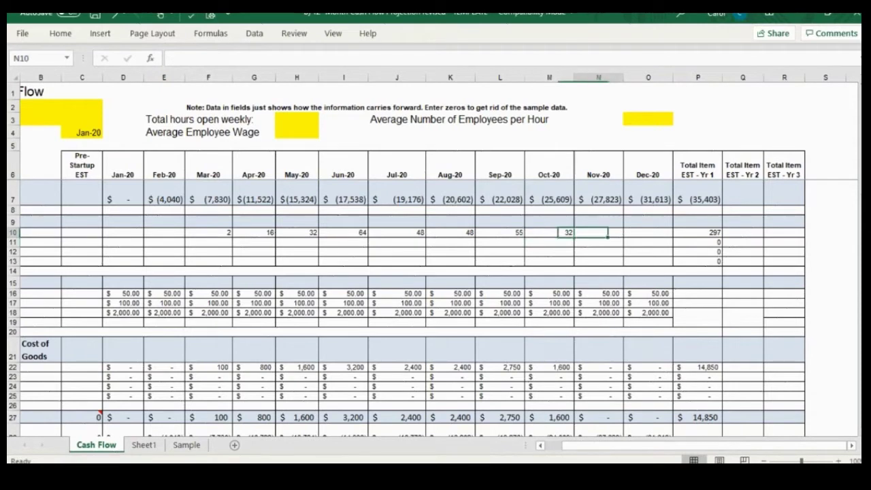
{"action": "type", "text": "16"}
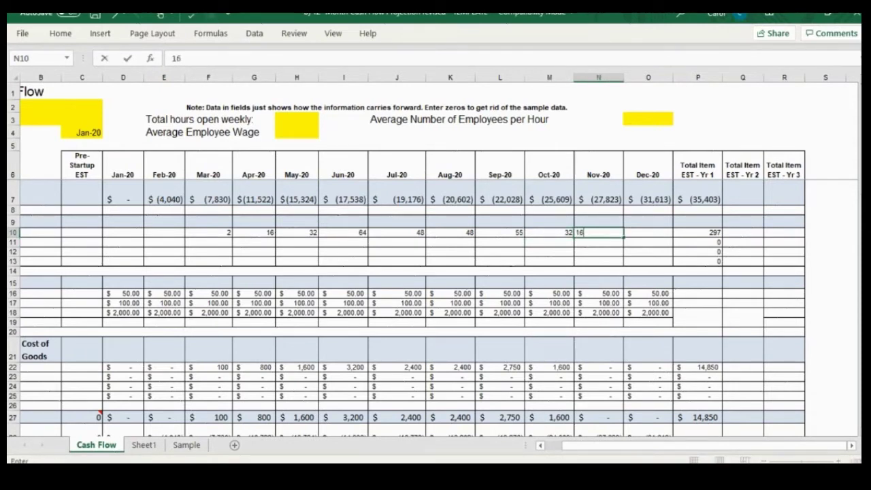
{"action": "key", "text": "Return"}
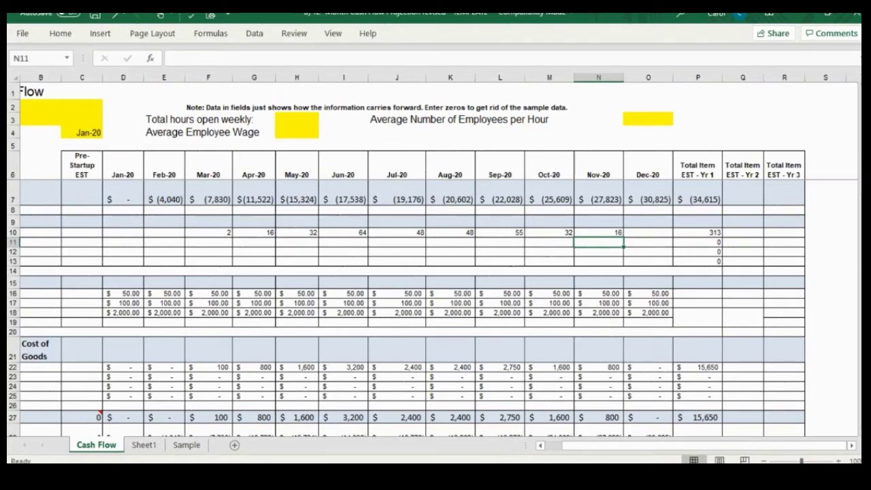
{"action": "left_click", "coordinate": [599, 232]}
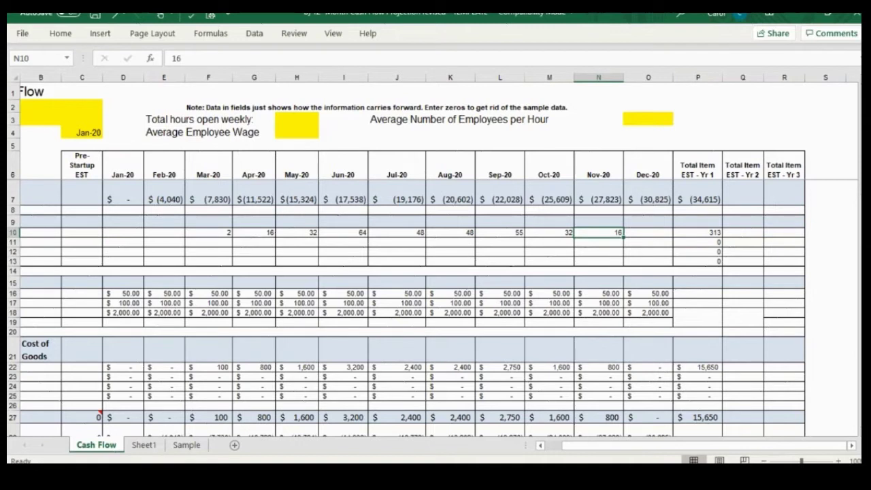
{"action": "left_click", "coordinate": [208, 234]}
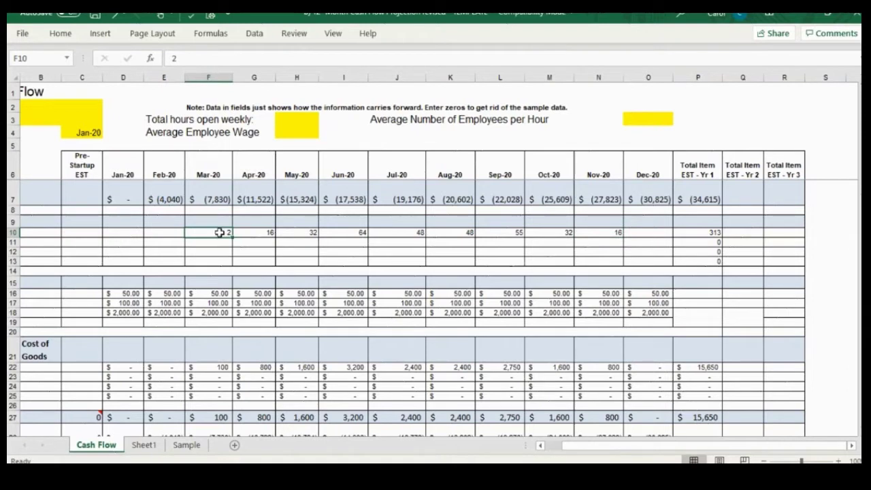
{"action": "left_click", "coordinate": [255, 234]}
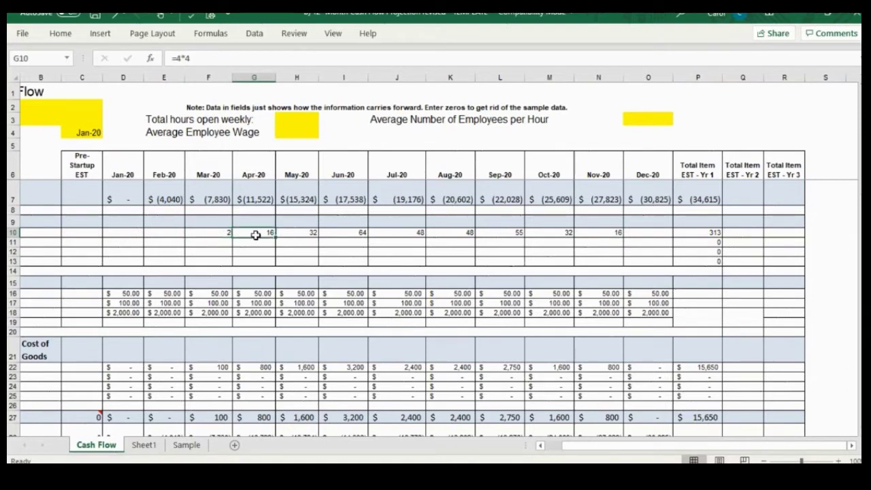
{"action": "left_click", "coordinate": [289, 234]}
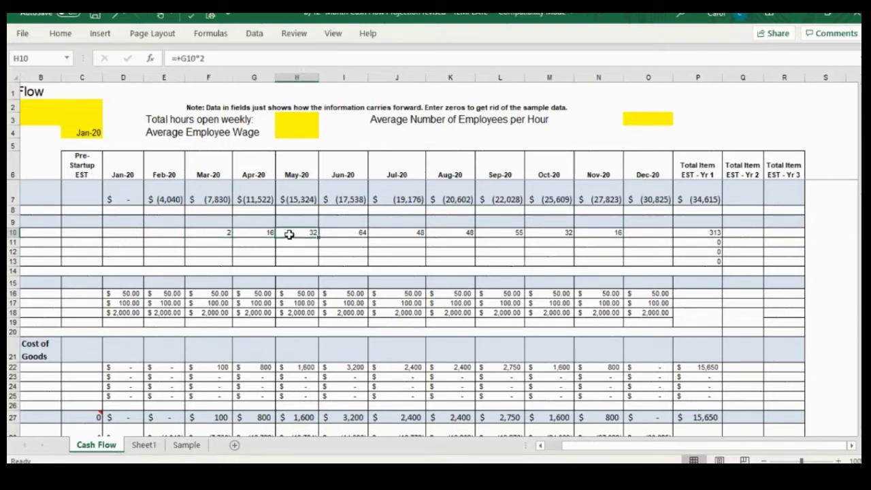
{"action": "key", "text": "Right"}
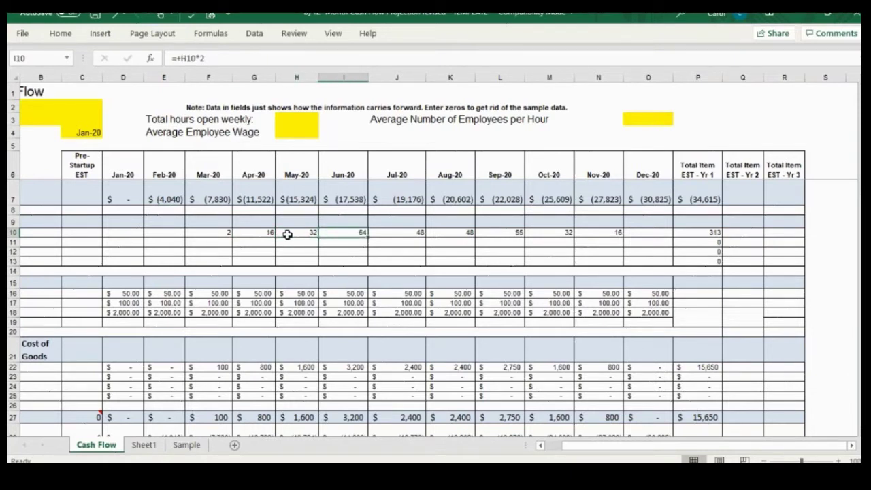
{"action": "key", "text": "Right"}
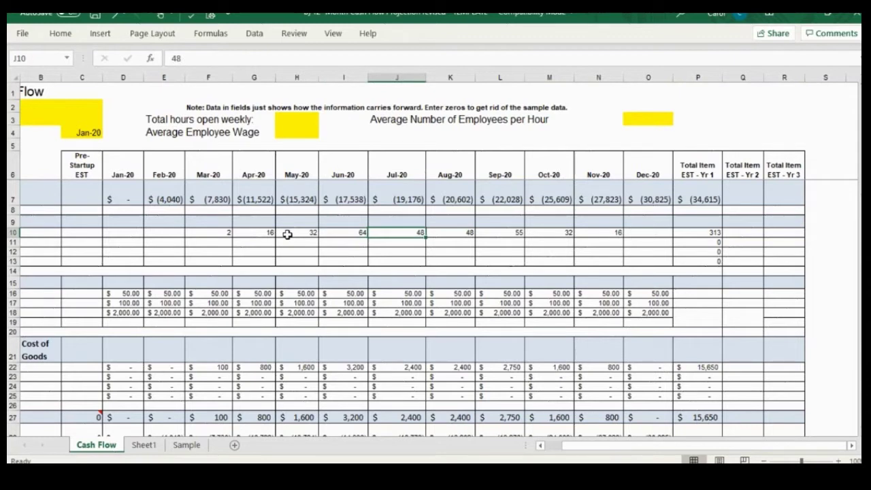
{"action": "key", "text": "Right"}
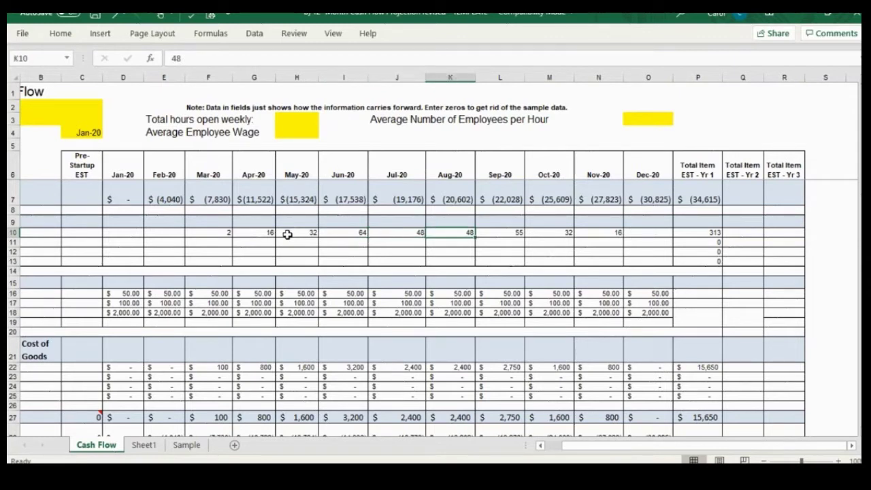
{"action": "key", "text": "Right"}
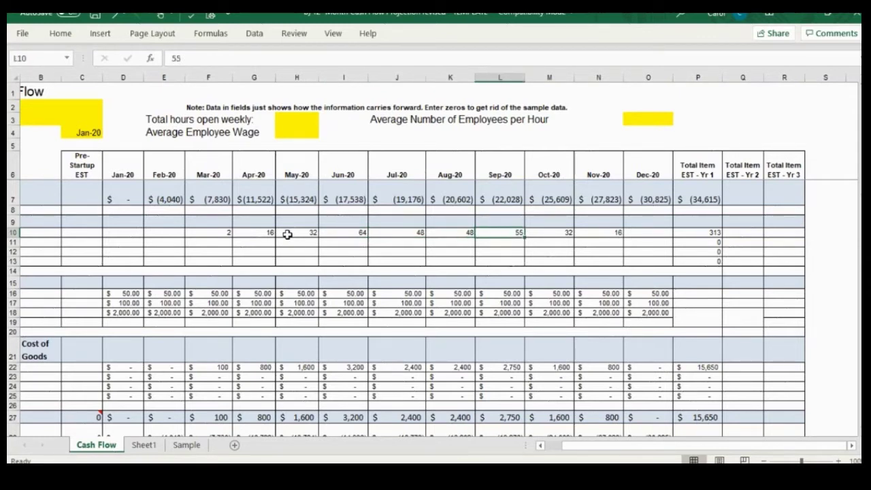
{"action": "key", "text": "Right"}
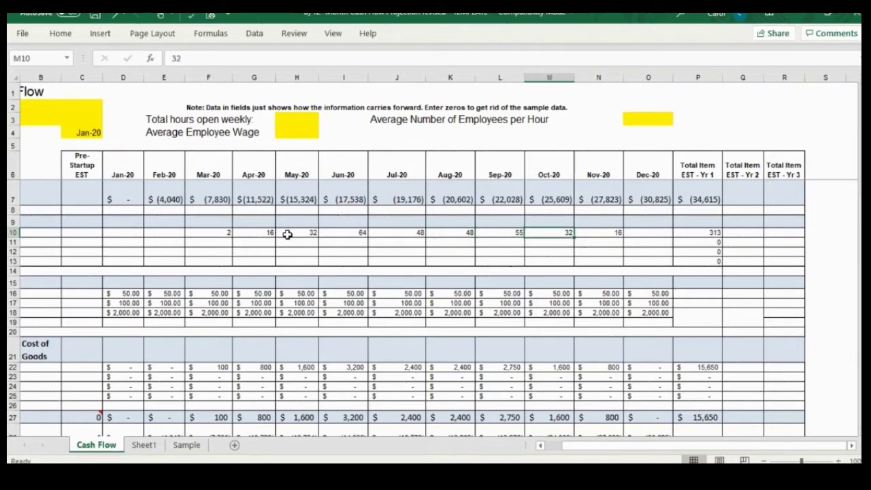
{"action": "key", "text": "Right"}
{"action": "key", "text": "Right"}
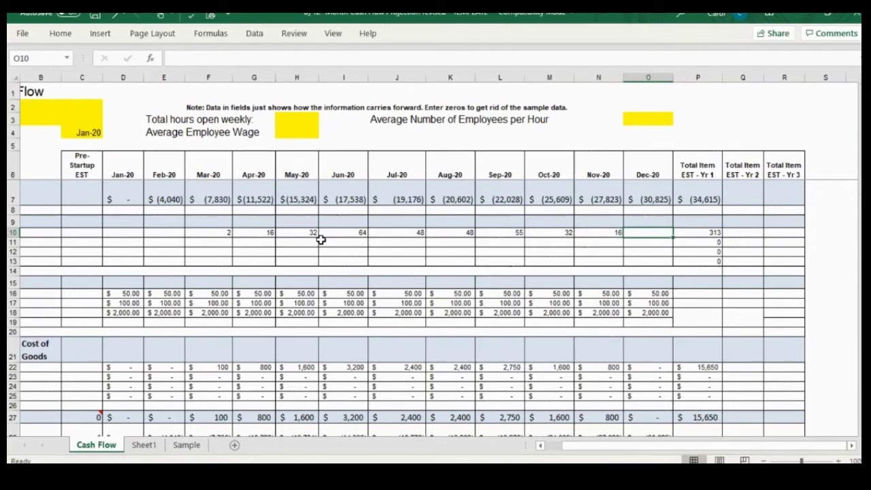
{"action": "left_click_drag", "start_coordinate": [610, 446], "coordinate": [575, 446]}
- Enter 1 and 4 Commercial Lawn Care units for Mar-20 and Apr-20
{"action": "left_click", "coordinate": [354, 246]}
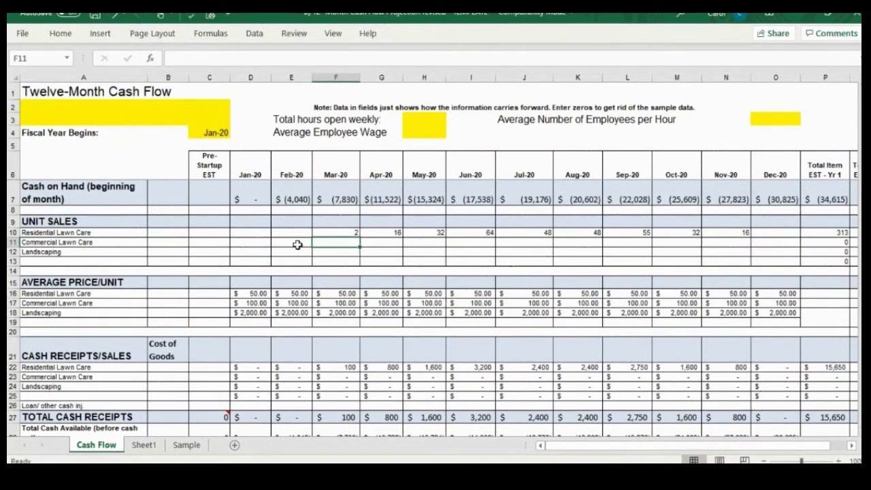
{"action": "type", "text": "1"}
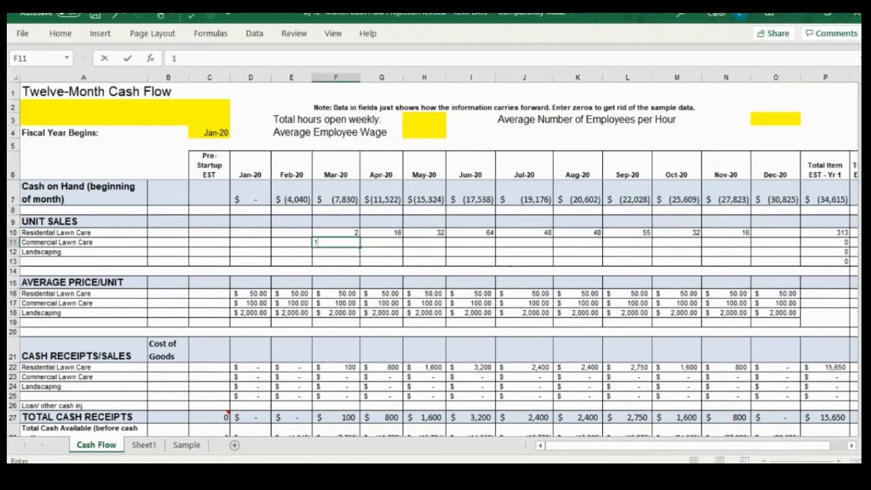
{"action": "key", "text": "Tab"}
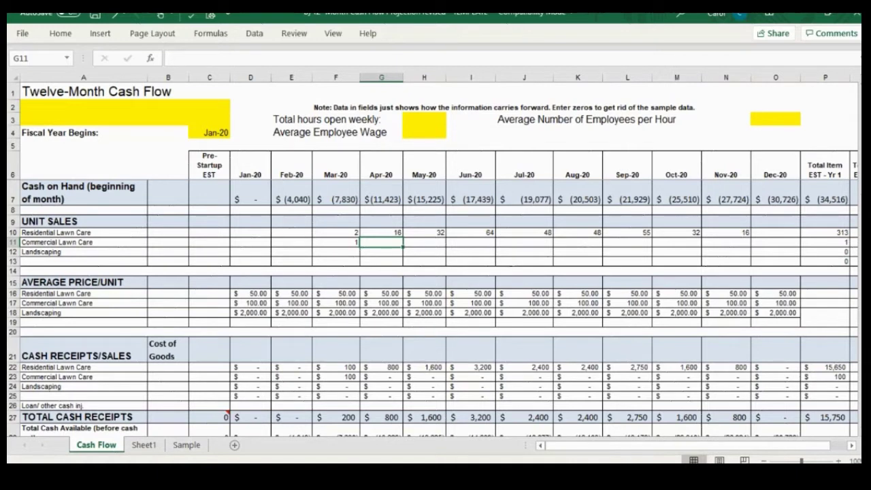
{"action": "left_click", "coordinate": [335, 243]}
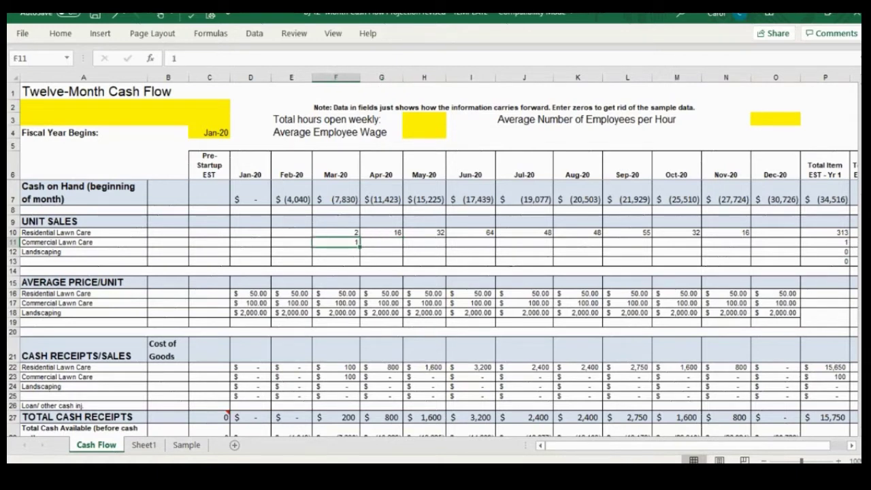
{"action": "left_click", "coordinate": [381, 243]}
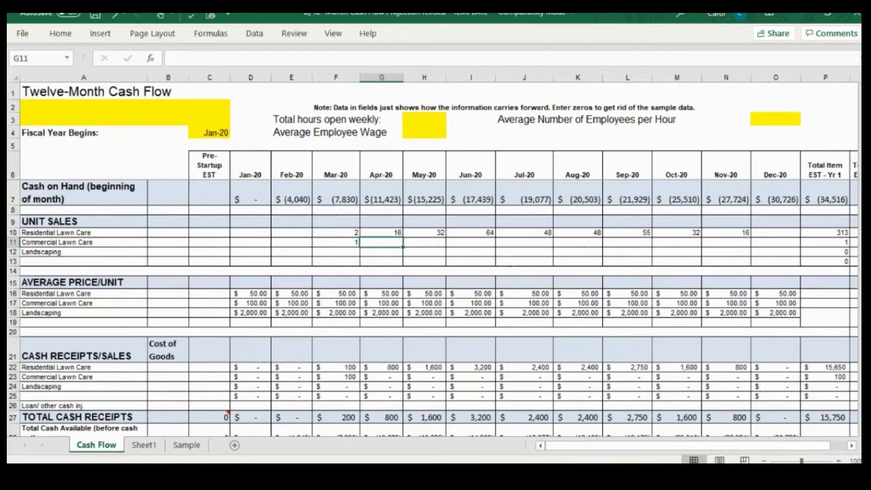
{"action": "type", "text": "4"}
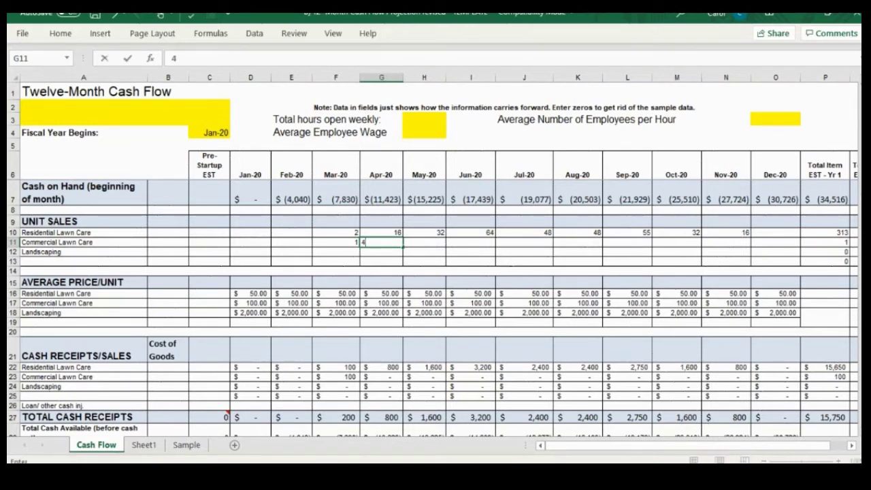
{"action": "key", "text": "Return"}
- Enter 8 and 16 Commercial Lawn Care units for May-20 and Jun-20
{"action": "key", "text": "Up"}
{"action": "key", "text": "Right"}
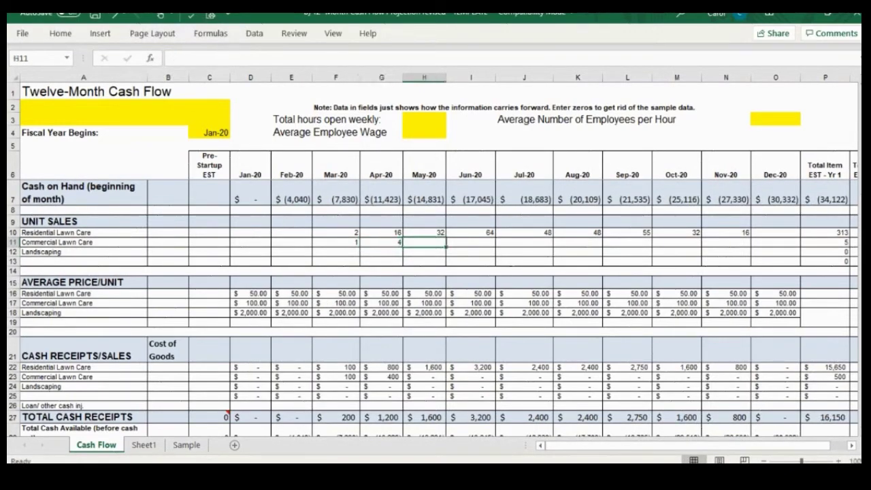
{"action": "type", "text": "8"}
{"action": "key", "text": "Return"}
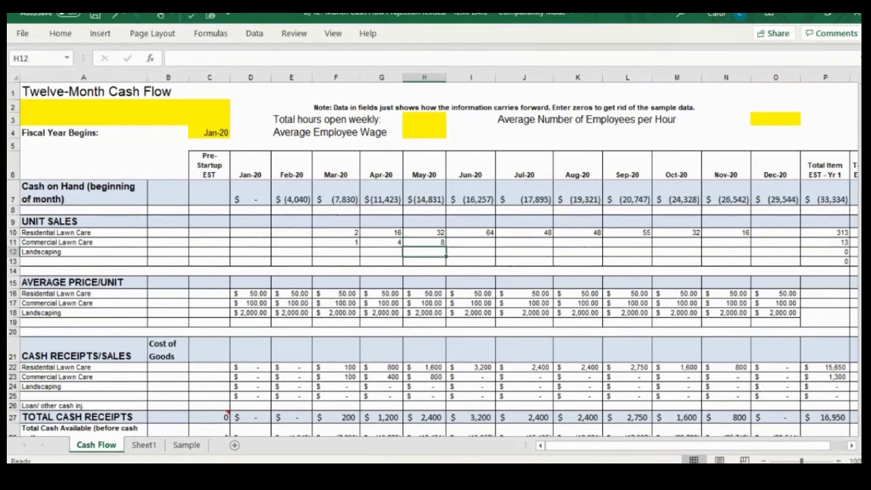
{"action": "key", "text": "Up"}
{"action": "key", "text": "Right"}
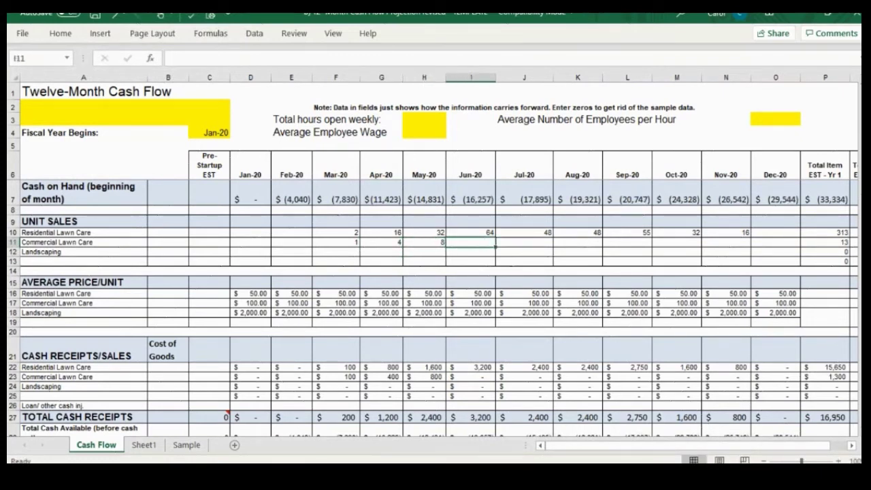
{"action": "type", "text": "16"}
{"action": "key", "text": "Return"}
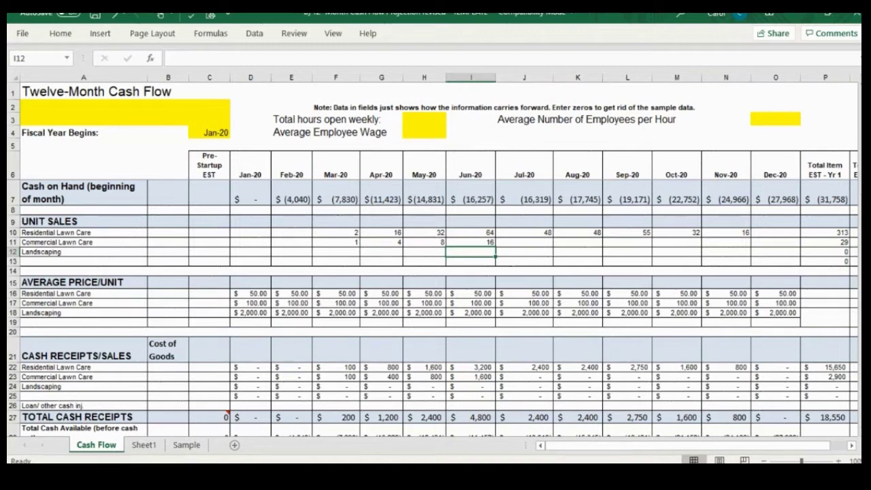
{"action": "left_click", "coordinate": [471, 242]}
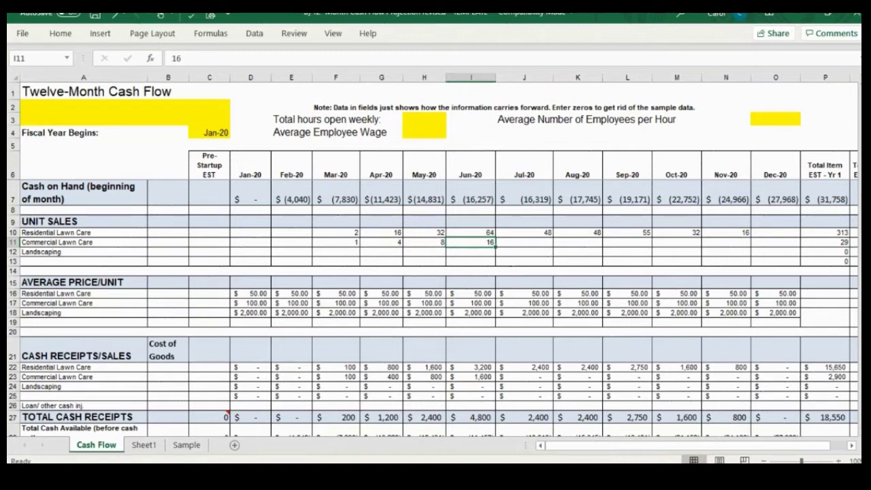
- Enter 12 Commercial Lawn Care units each for Jul-20 and Aug-20
{"action": "left_click", "coordinate": [524, 243]}
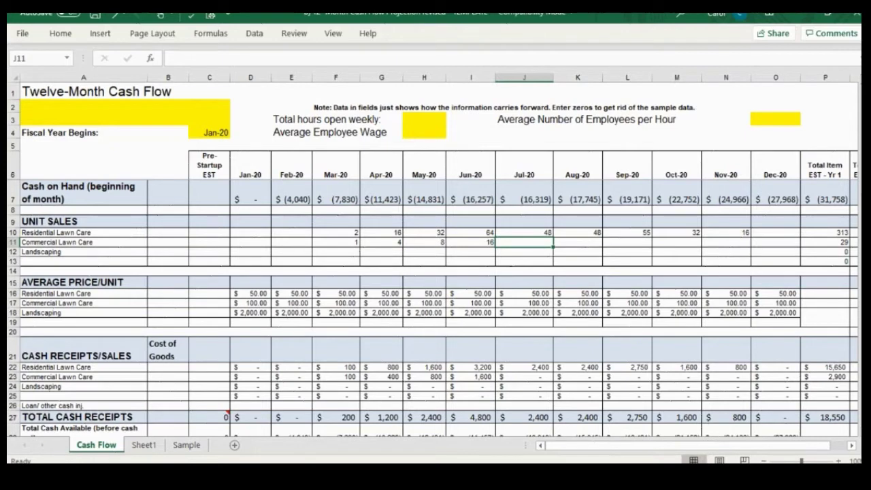
{"action": "type", "text": "12"}
{"action": "key", "text": "Tab"}
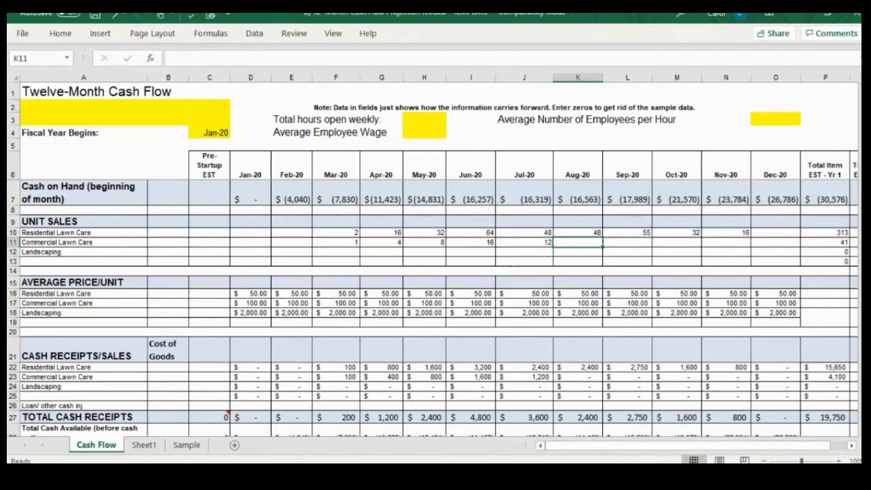
{"action": "type", "text": "12"}
{"action": "key", "text": "Tab"}
{"action": "key", "text": "Tab"}
{"action": "key", "text": "Tab"}
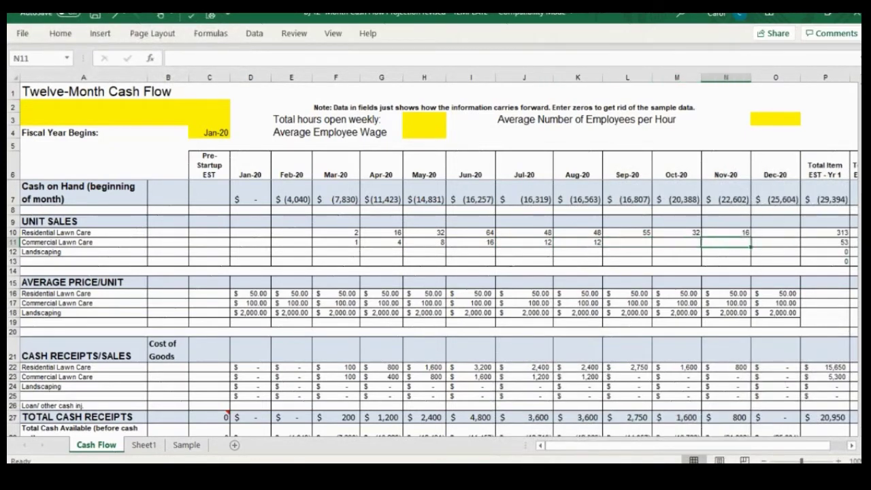
{"action": "left_click_drag", "start_coordinate": [626, 445], "coordinate": [643, 443]}
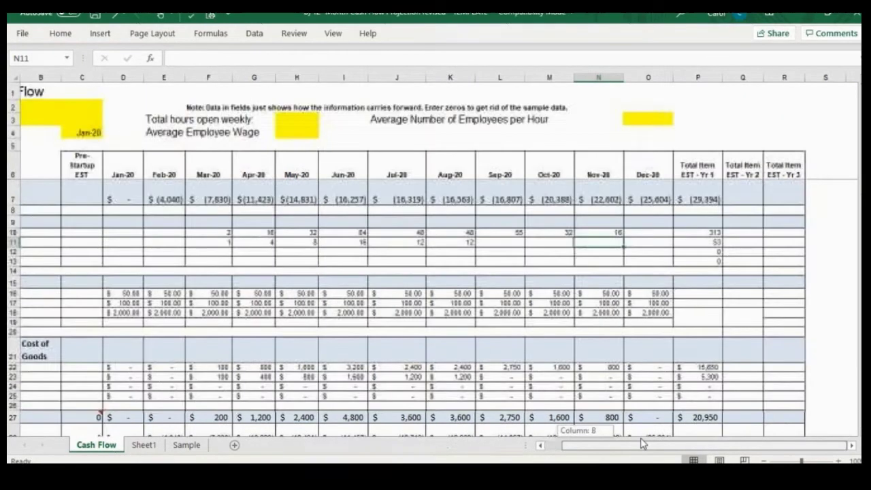
- Enter 14, 8 and 4 Commercial Lawn Care units for Sep-20 through Nov-20
{"action": "left_click", "coordinate": [496, 241]}
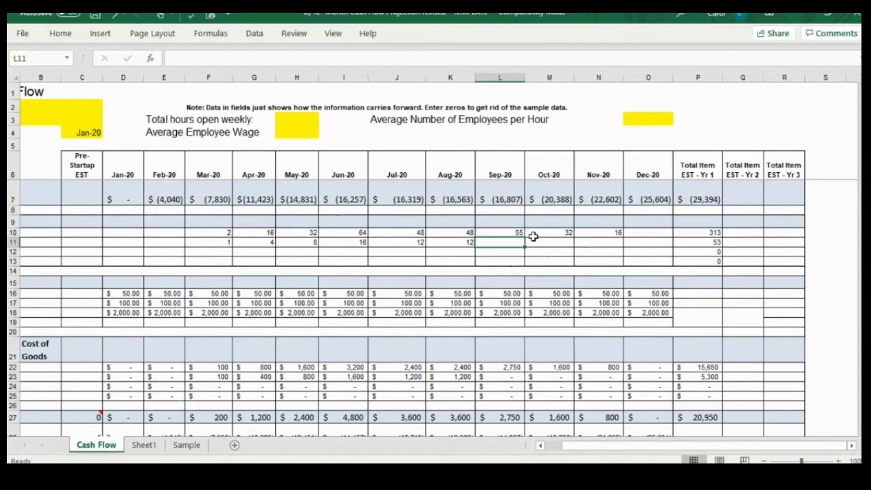
{"action": "type", "text": "14"}
{"action": "key", "text": "Tab"}
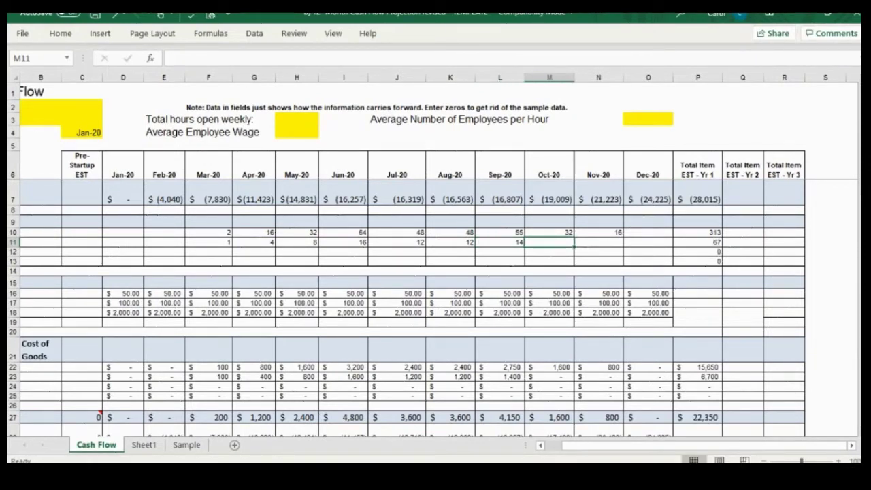
{"action": "type", "text": "8"}
{"action": "key", "text": "Tab"}
{"action": "type", "text": "4"}
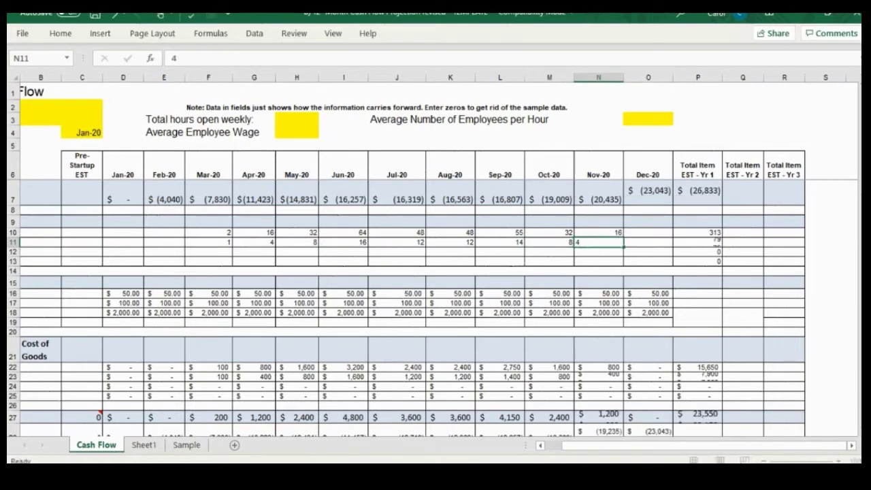
{"action": "key", "text": "ctrl+Return"}
{"action": "key", "text": "Left"}
{"action": "key", "text": "Left"}
{"action": "key", "text": "Left"}
{"action": "key", "text": "Left"}
{"action": "key", "text": "Left"}
{"action": "key", "text": "Left"}
{"action": "key", "text": "Left"}
{"action": "key", "text": "Left"}
{"action": "key", "text": "Left"}
{"action": "key", "text": "Left"}
{"action": "key", "text": "Left"}
{"action": "key", "text": "Left"}
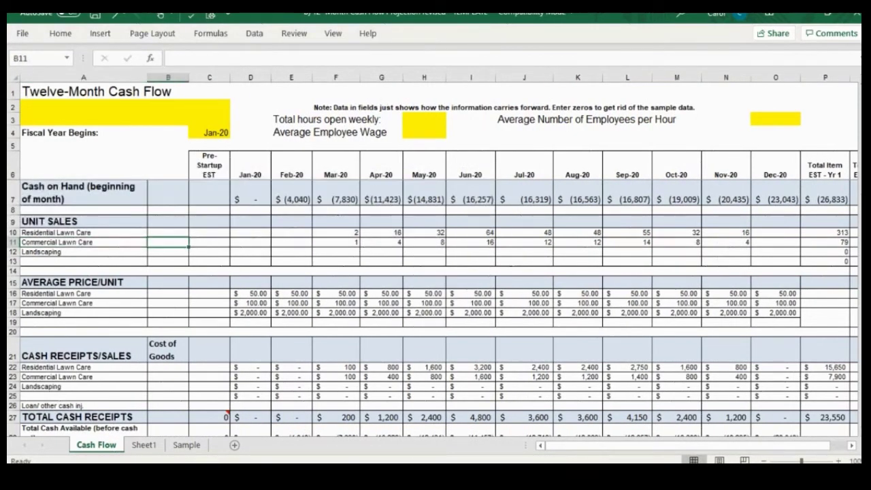
{"action": "key", "text": "Down"}
{"action": "key", "text": "Down"}
{"action": "key", "text": "Down"}
{"action": "key", "text": "Down"}
{"action": "key", "text": "Down"}
{"action": "key", "text": "Down"}
{"action": "key", "text": "Down"}
{"action": "key", "text": "Down"}
{"action": "key", "text": "Down"}
{"action": "key", "text": "Down"}
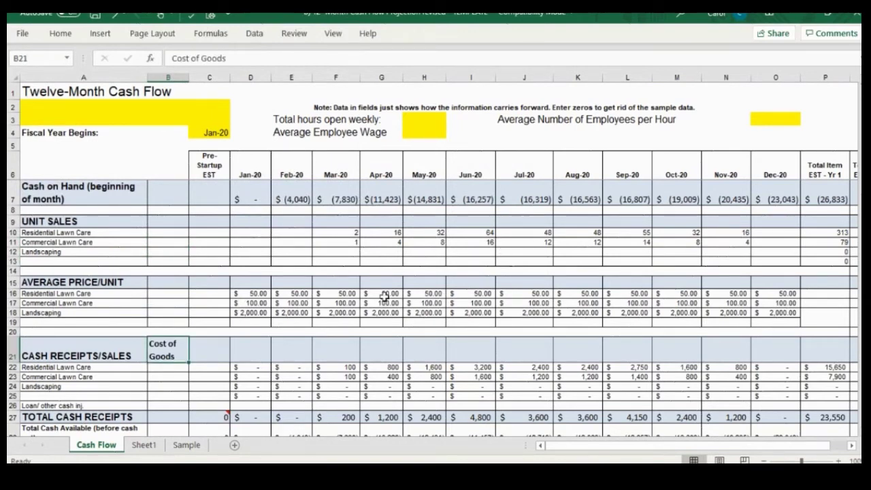
{"action": "left_click", "coordinate": [385, 302]}
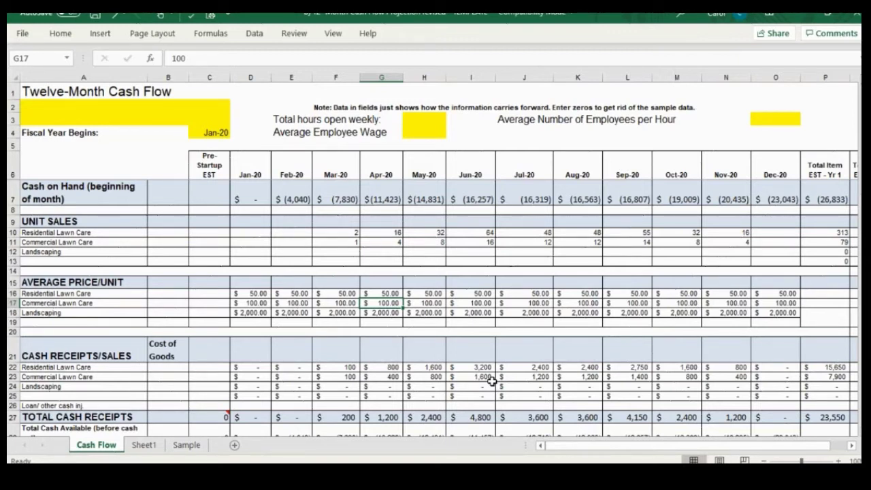
{"action": "left_click", "coordinate": [349, 251]}
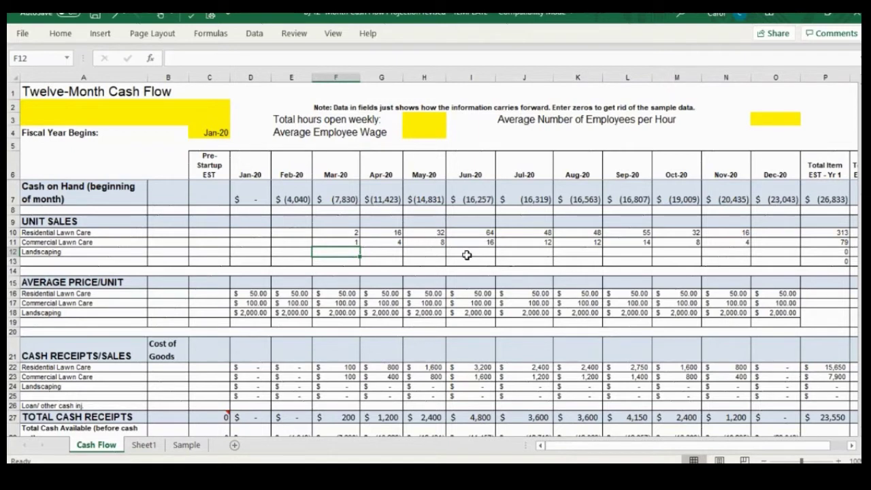
- Enter Landscaping units of 1, 2, 2 and 1 for Mar-20 through Jun-20 in F12:I12
{"action": "type", "text": "1"}
{"action": "key", "text": "Tab"}
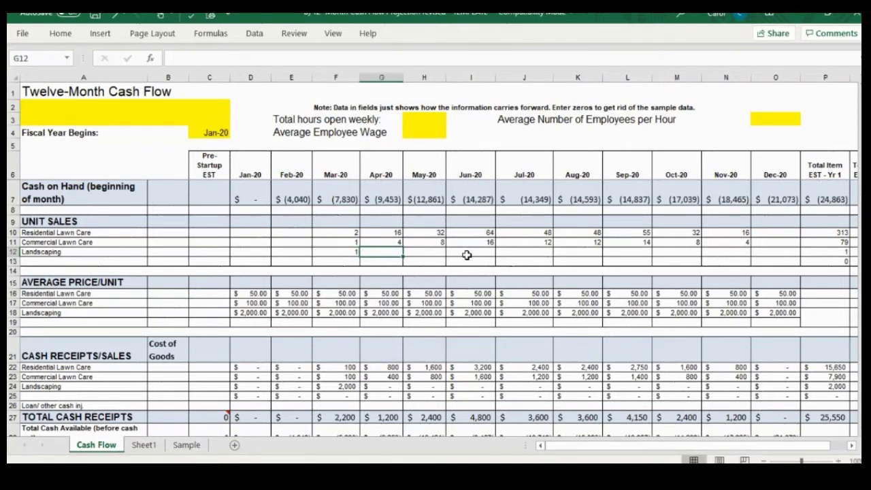
{"action": "type", "text": "2"}
{"action": "key", "text": "Tab"}
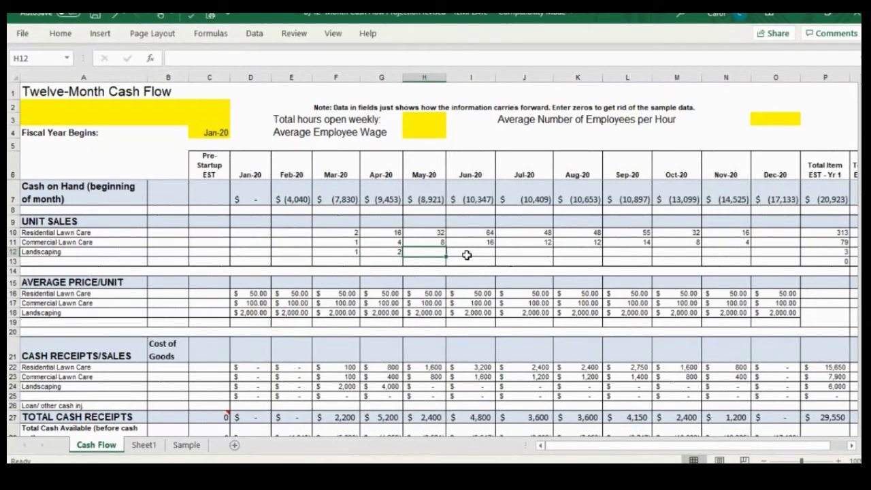
{"action": "type", "text": "2"}
{"action": "key", "text": "Tab"}
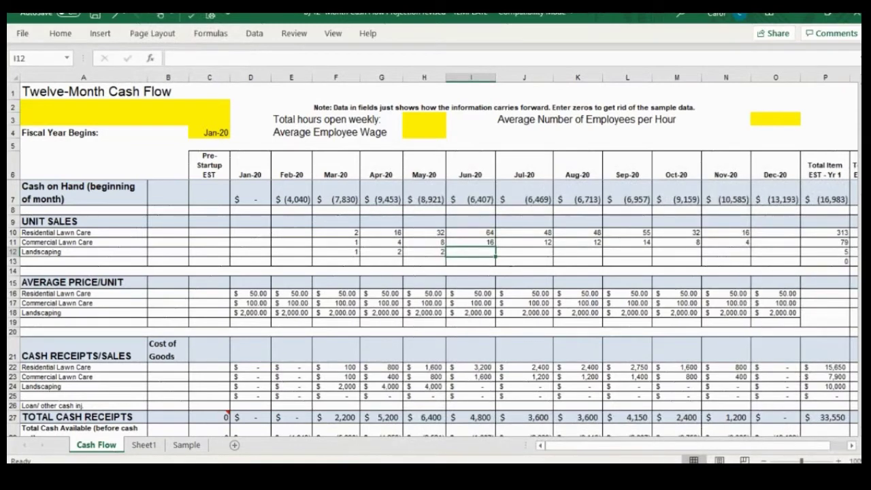
{"action": "key", "text": "Right"}
{"action": "key", "text": "Right"}
{"action": "key", "text": "Right"}
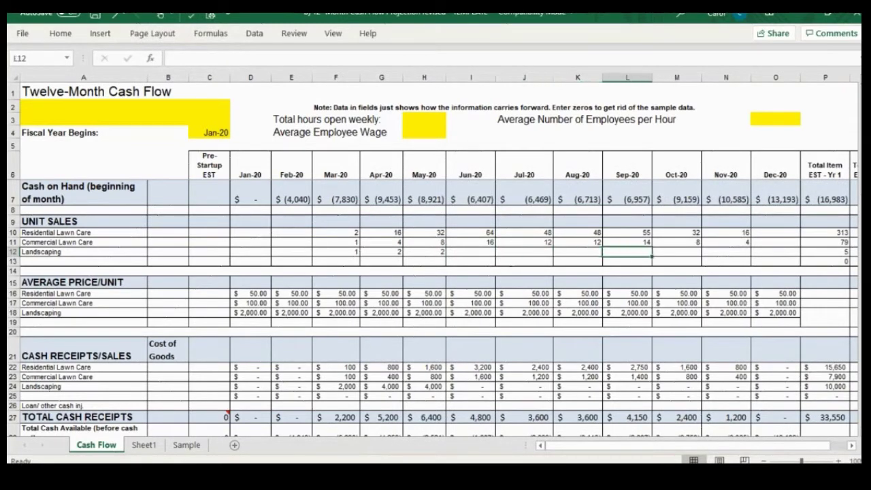
{"action": "key", "text": "Left"}
{"action": "key", "text": "Left"}
{"action": "key", "text": "Left"}
{"action": "type", "text": "1"}
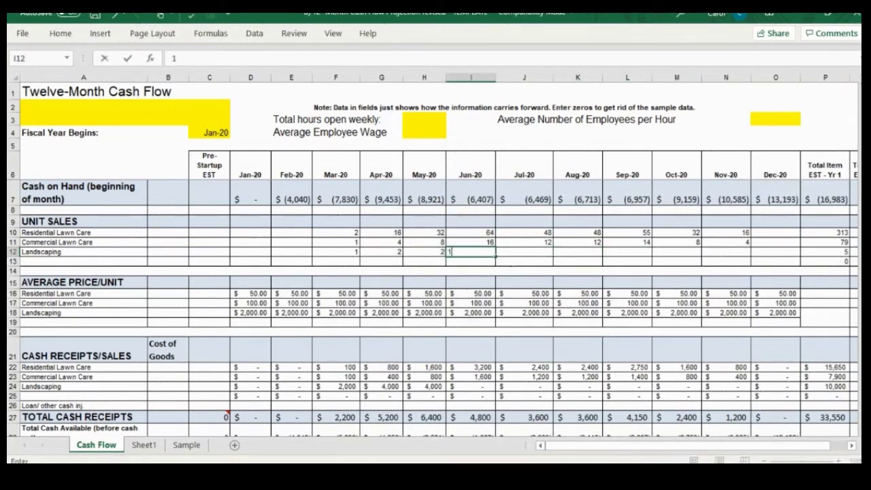
{"action": "key", "text": "Tab"}
- Enter 2 Landscaping units each for Sep-20 and Oct-20 in L12:M12
{"action": "left_click", "coordinate": [677, 252]}
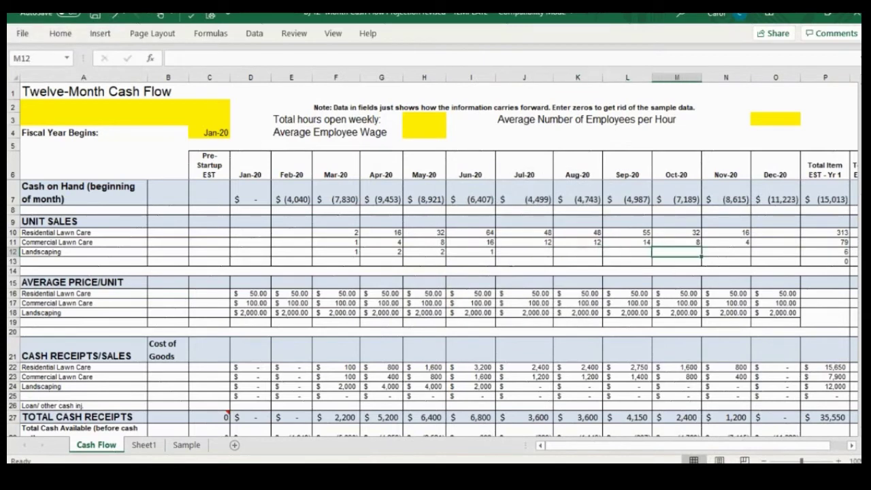
{"action": "key", "text": "Right"}
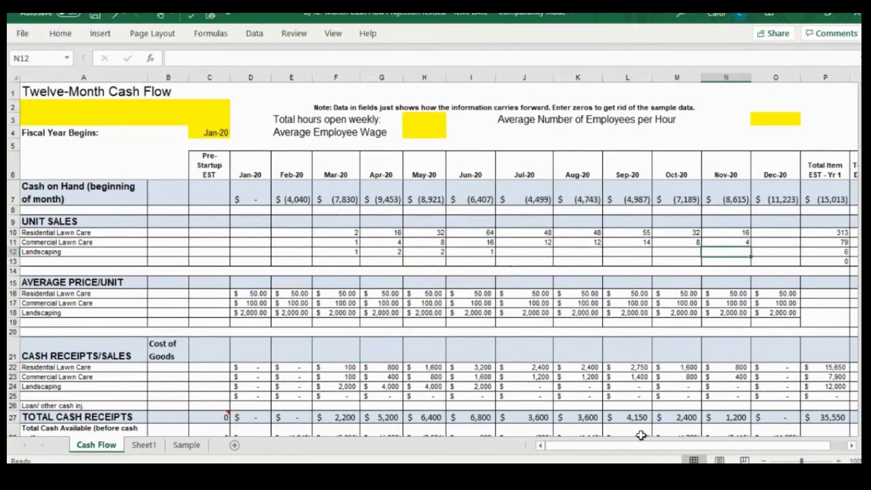
{"action": "left_click_drag", "start_coordinate": [634, 448], "coordinate": [646, 449]}
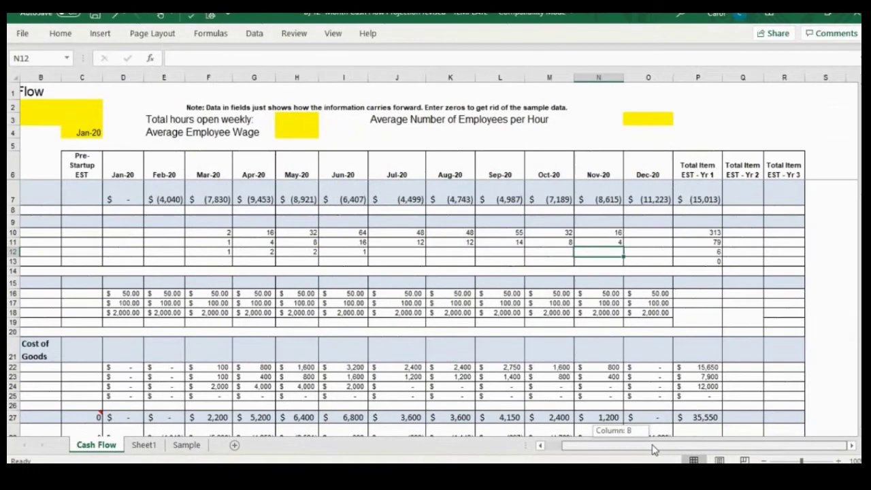
{"action": "left_click", "coordinate": [512, 253]}
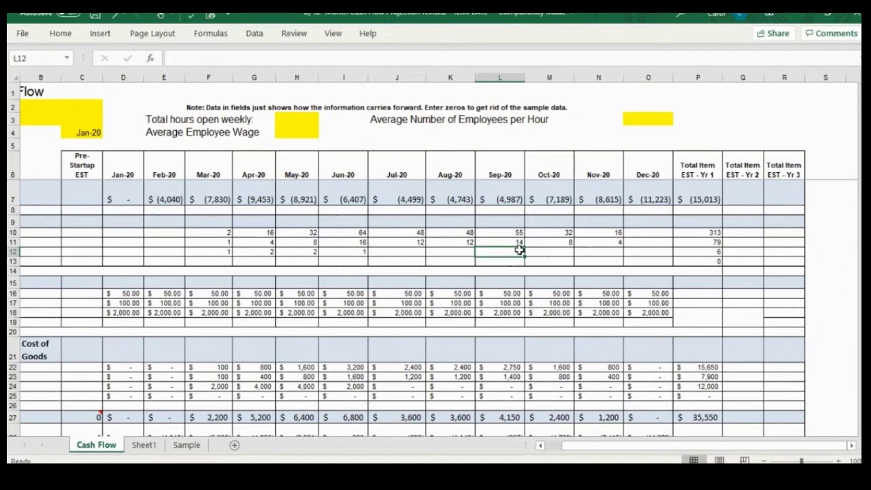
{"action": "type", "text": "2"}
{"action": "key", "text": "Tab"}
{"action": "type", "text": "2"}
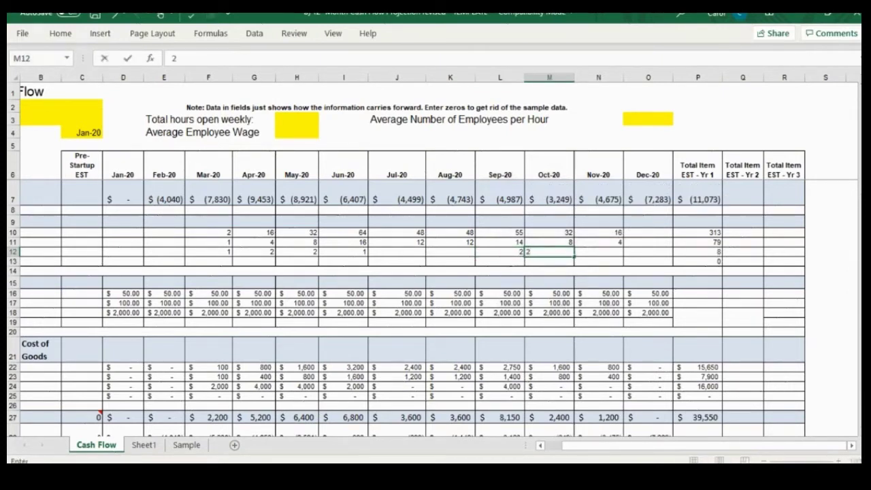
{"action": "key", "text": "Tab"}
{"action": "key", "text": "Tab"}
{"action": "key", "text": "Tab"}
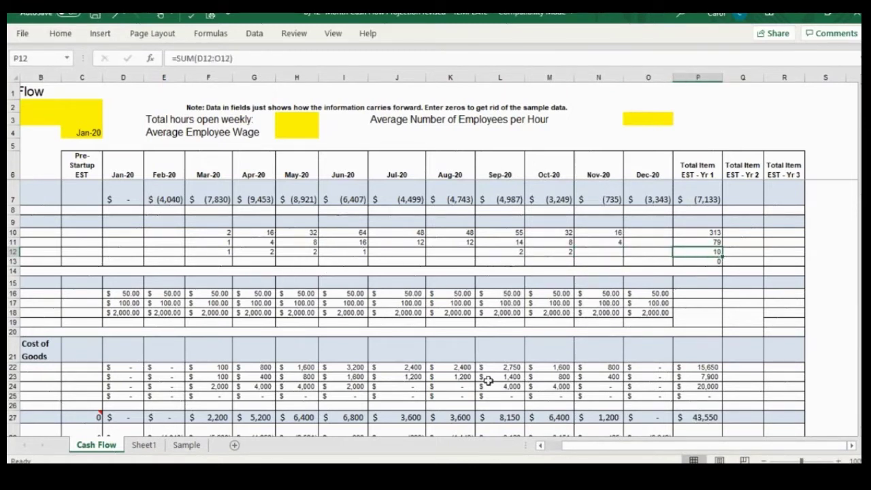
{"action": "left_click_drag", "start_coordinate": [568, 447], "coordinate": [628, 450]}
{"action": "scroll", "coordinate": [555, 447], "scroll_direction": "left", "scroll_amount": 3}
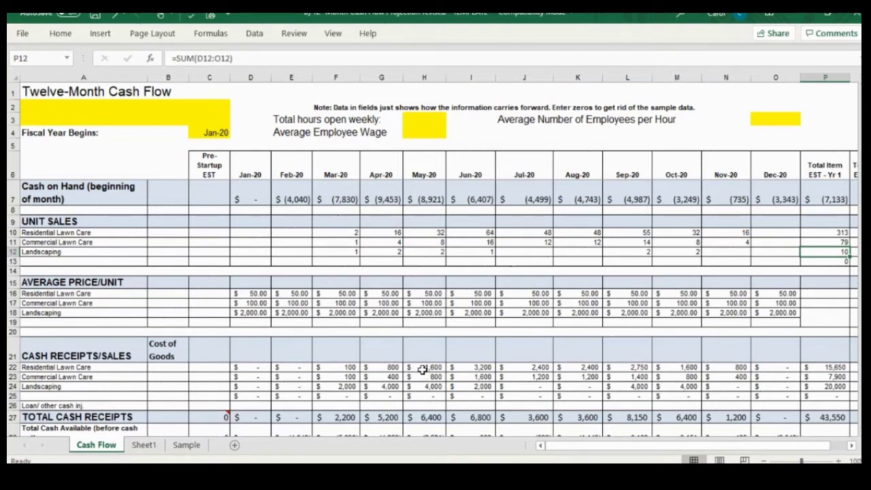
{"action": "scroll", "coordinate": [421, 370], "scroll_direction": "down", "scroll_amount": 2}
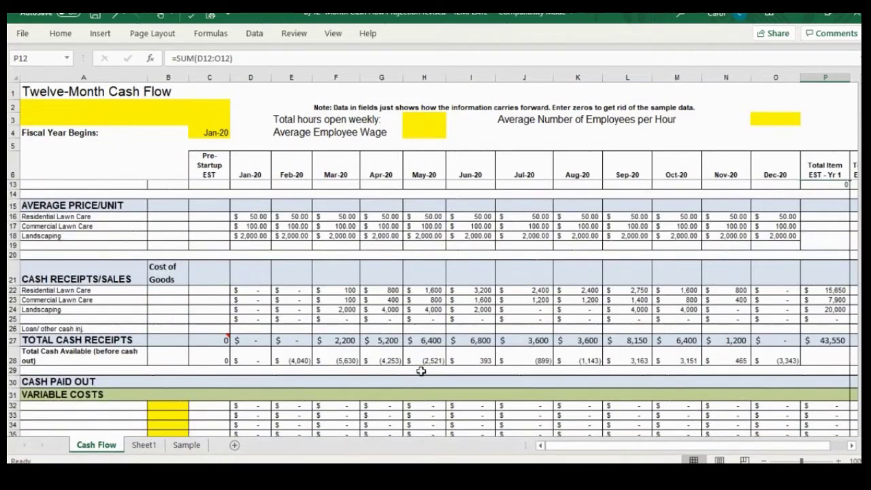
{"action": "scroll", "coordinate": [421, 371], "scroll_direction": "down", "scroll_amount": 1}
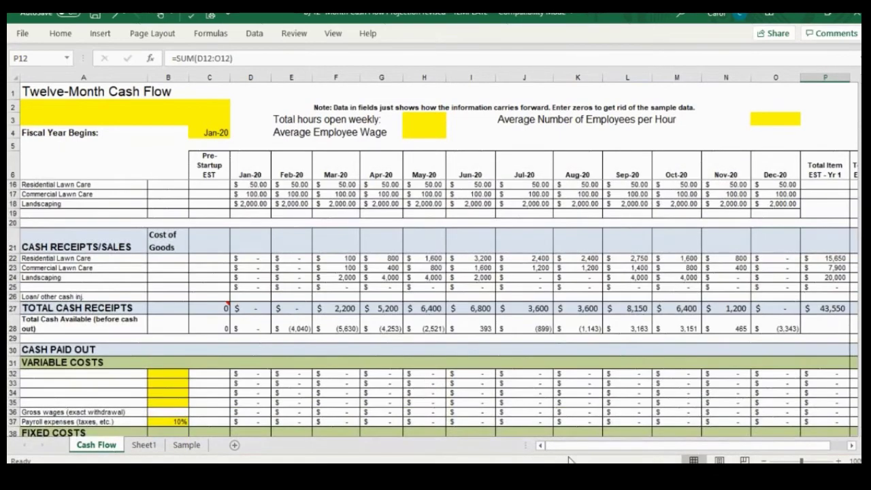
{"action": "left_click_drag", "start_coordinate": [575, 446], "coordinate": [709, 446]}
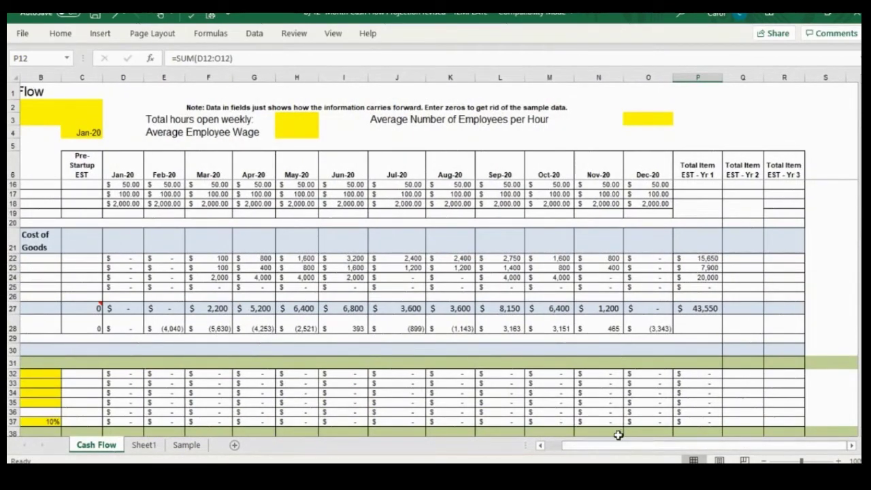
{"action": "left_click", "coordinate": [610, 327]}
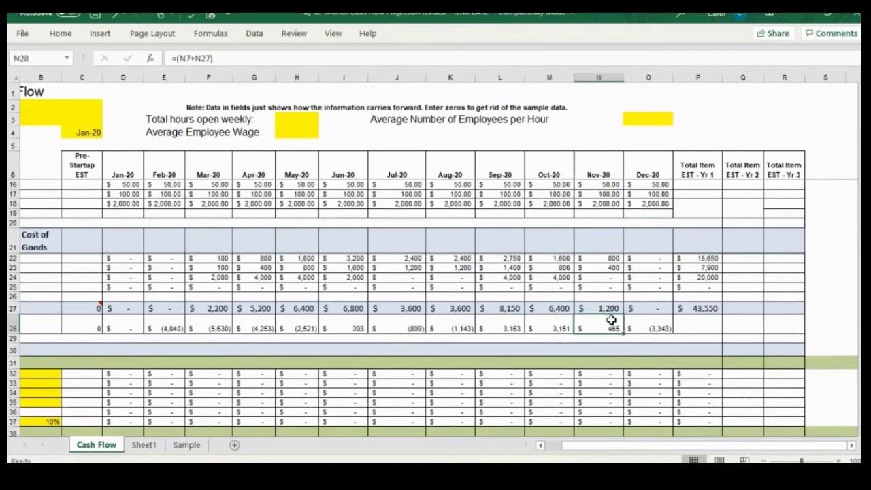
{"action": "key", "text": "Right"}
{"action": "key", "text": "Right"}
{"action": "key", "text": "Right"}
{"action": "key", "text": "Right"}
{"action": "key", "text": "Right"}
{"action": "key", "text": "Right"}
{"action": "key", "text": "Right"}
{"action": "key", "text": "Right"}
{"action": "key", "text": "Right"}
{"action": "key", "text": "Right"}
{"action": "key", "text": "Right"}
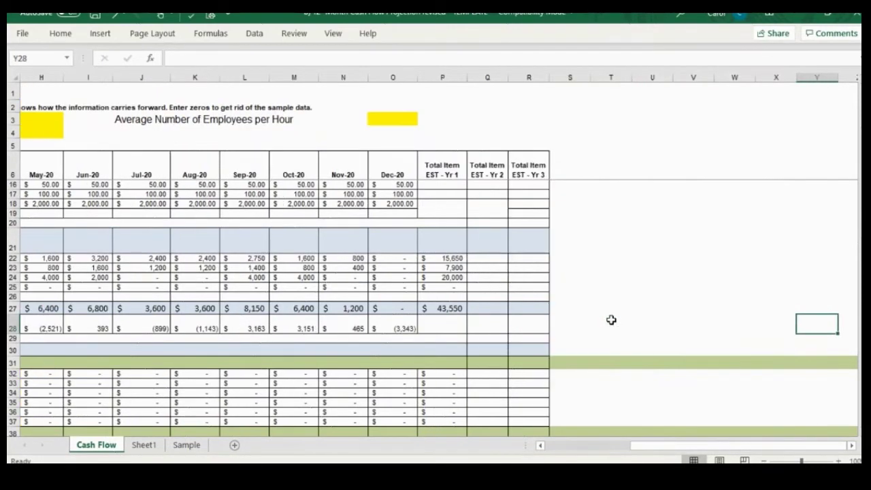
{"action": "key", "text": "Left"}
{"action": "key", "text": "Left"}
{"action": "key", "text": "Left"}
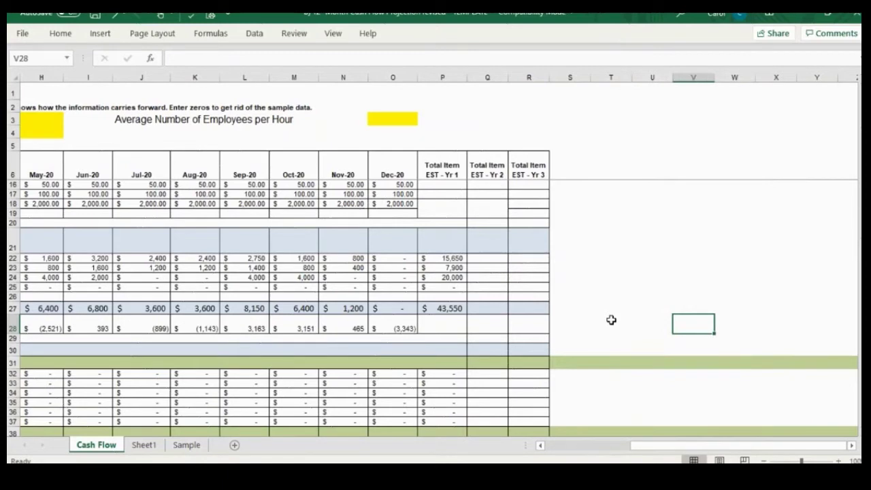
{"action": "left_click", "coordinate": [445, 309]}
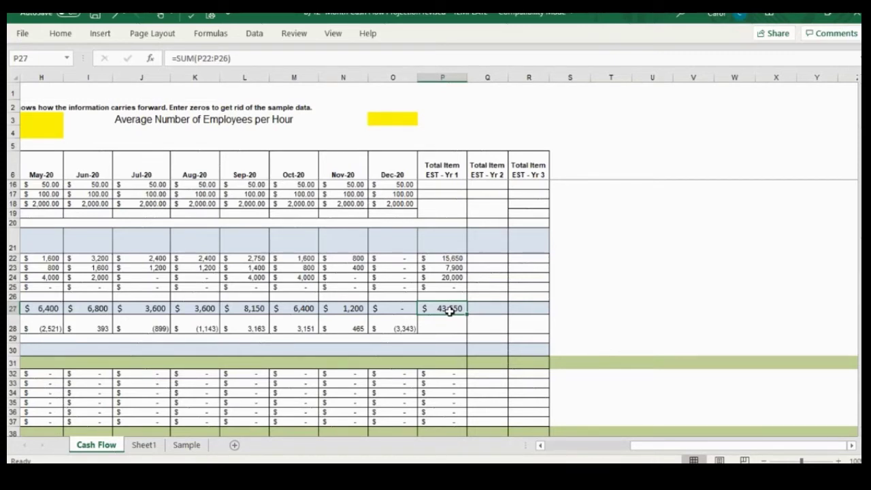
{"action": "key", "text": "Left"}
{"action": "key", "text": "Left"}
{"action": "key", "text": "Left"}
{"action": "key", "text": "Left"}
{"action": "key", "text": "Left"}
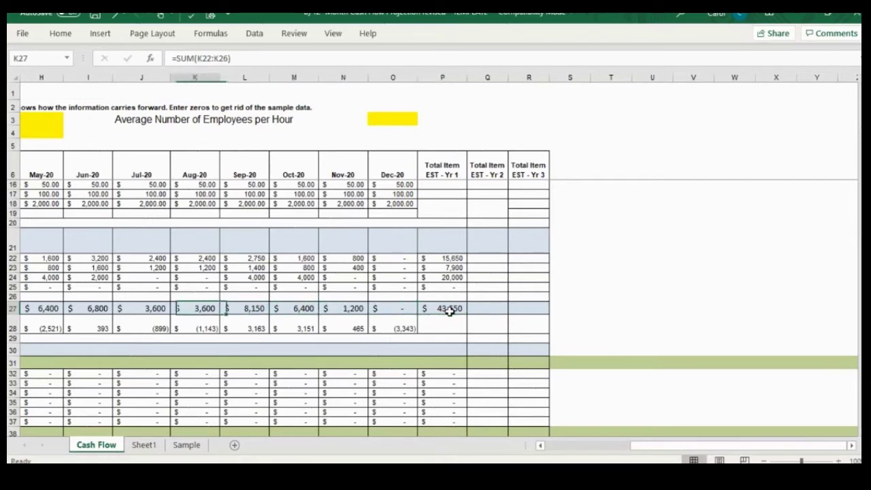
{"action": "key", "text": "Left"}
{"action": "key", "text": "Left"}
{"action": "key", "text": "Left"}
{"action": "key", "text": "Left"}
{"action": "key", "text": "Left"}
{"action": "key", "text": "Left"}
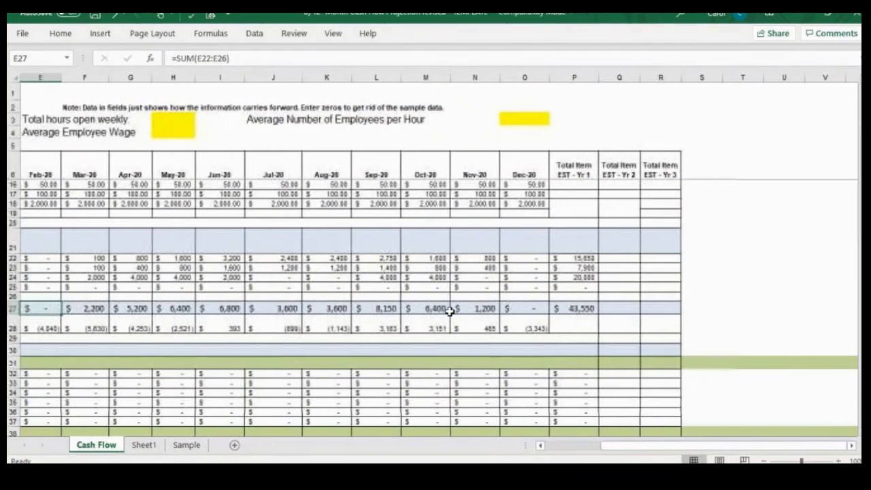
{"action": "key", "text": "Left"}
{"action": "key", "text": "Left"}
{"action": "key", "text": "Left"}
{"action": "key", "text": "Left"}
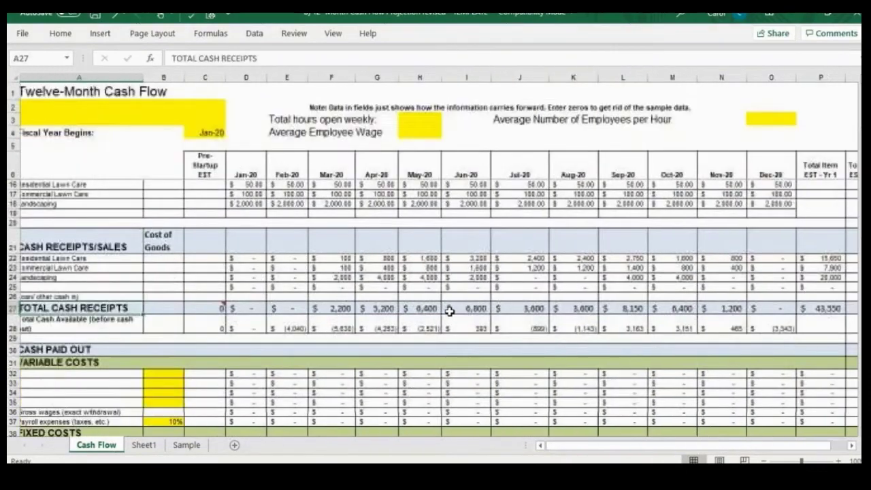
{"action": "key", "text": "Down"}
{"action": "key", "text": "Down"}
{"action": "key", "text": "Down"}
{"action": "key", "text": "Down"}
{"action": "key", "text": "Down"}
{"action": "key", "text": "Down"}
{"action": "key", "text": "Down"}
{"action": "key", "text": "Down"}
{"action": "key", "text": "Down"}
{"action": "key", "text": "Down"}
{"action": "key", "text": "Down"}
{"action": "key", "text": "Down"}
{"action": "key", "text": "Down"}
{"action": "key", "text": "Down"}
{"action": "key", "text": "Down"}
{"action": "key", "text": "Down"}
{"action": "key", "text": "Down"}
{"action": "key", "text": "Down"}
{"action": "key", "text": "Down"}
{"action": "key", "text": "Down"}
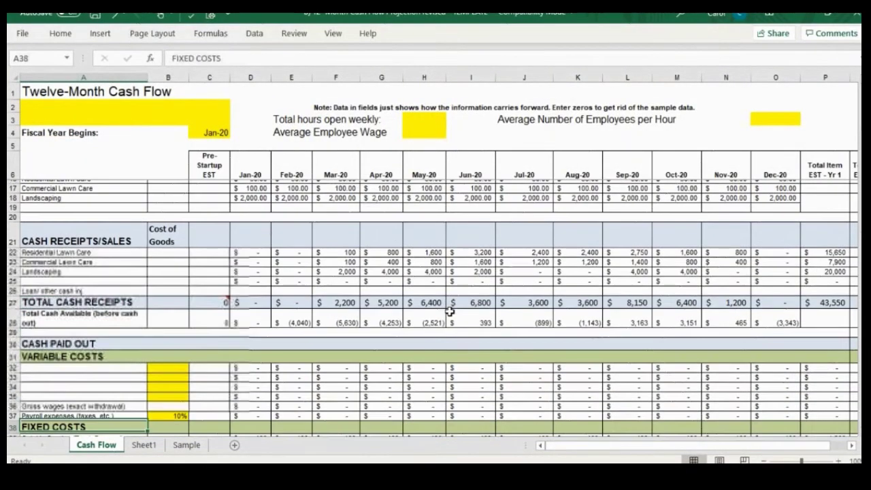
{"action": "key", "text": "Down"}
{"action": "key", "text": "Down"}
{"action": "key", "text": "Down"}
{"action": "key", "text": "Down"}
{"action": "key", "text": "Down"}
{"action": "key", "text": "Down"}
{"action": "key", "text": "Down"}
{"action": "key", "text": "Down"}
{"action": "key", "text": "Down"}
{"action": "key", "text": "Down"}
{"action": "key", "text": "Down"}
{"action": "key", "text": "Down"}
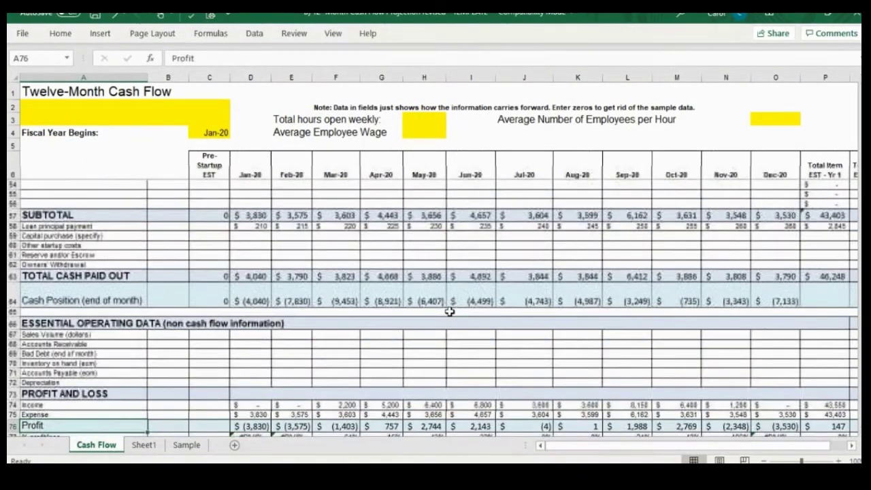
{"action": "key", "text": "Down"}
{"action": "key", "text": "Down"}
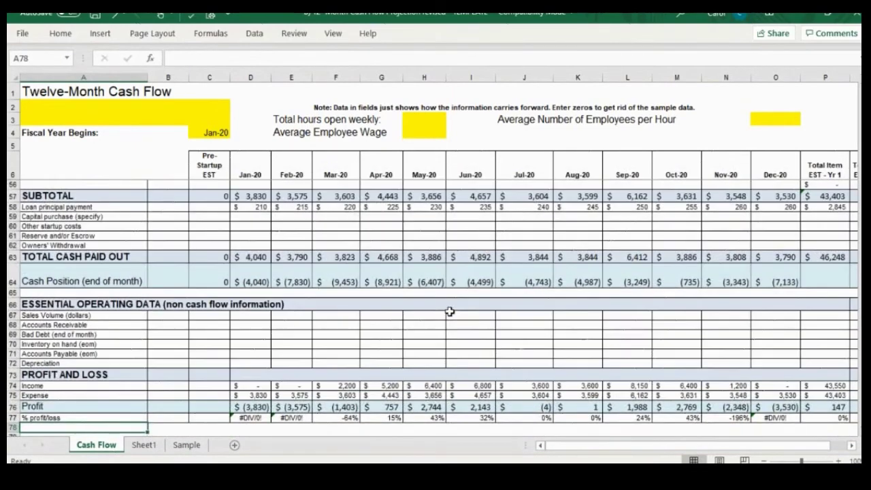
{"action": "key", "text": "Right"}
{"action": "key", "text": "Right"}
{"action": "key", "text": "Right"}
{"action": "key", "text": "Right"}
{"action": "key", "text": "Right"}
{"action": "key", "text": "Right"}
{"action": "key", "text": "Right"}
{"action": "key", "text": "Right"}
{"action": "key", "text": "Right"}
{"action": "key", "text": "Right"}
{"action": "key", "text": "Right"}
{"action": "key", "text": "Right"}
{"action": "key", "text": "Right"}
{"action": "key", "text": "Right"}
{"action": "key", "text": "Right"}
{"action": "key", "text": "Right"}
{"action": "key", "text": "Right"}
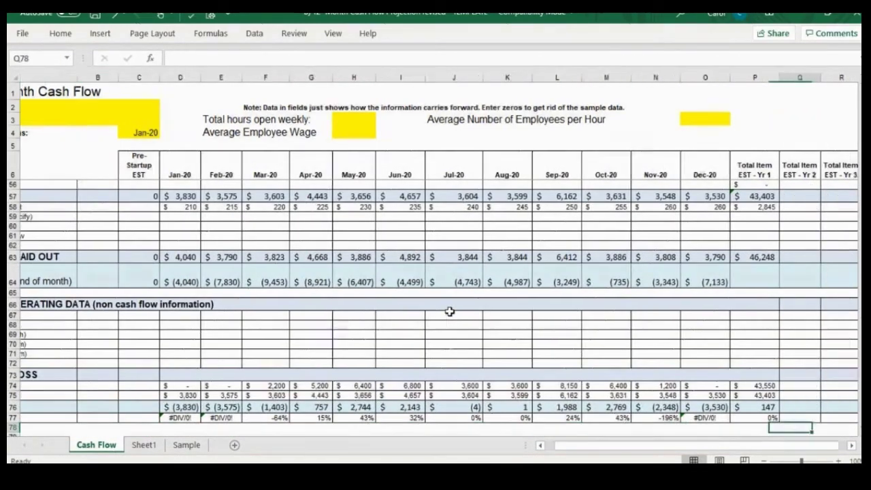
{"action": "key", "text": "Right"}
{"action": "key", "text": "Right"}
{"action": "key", "text": "Right"}
{"action": "key", "text": "Right"}
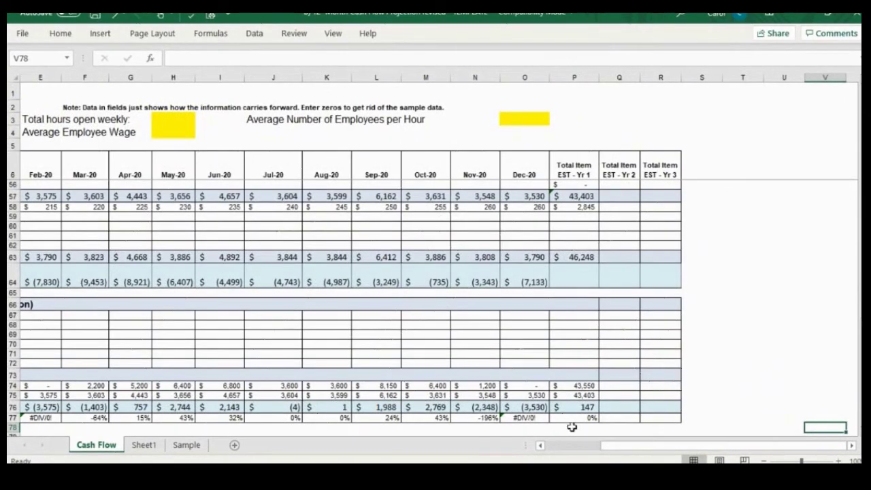
{"action": "left_click", "coordinate": [581, 407]}
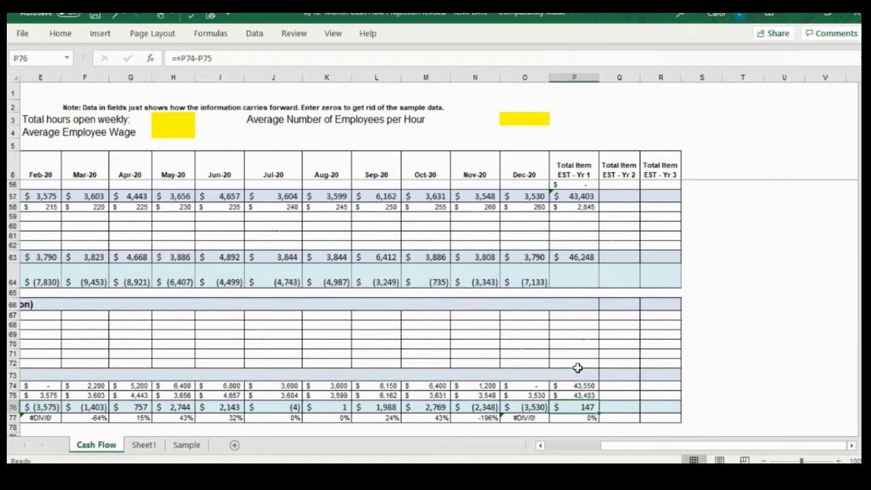
{"action": "key", "text": "Left"}
{"action": "key", "text": "Left"}
{"action": "key", "text": "Left"}
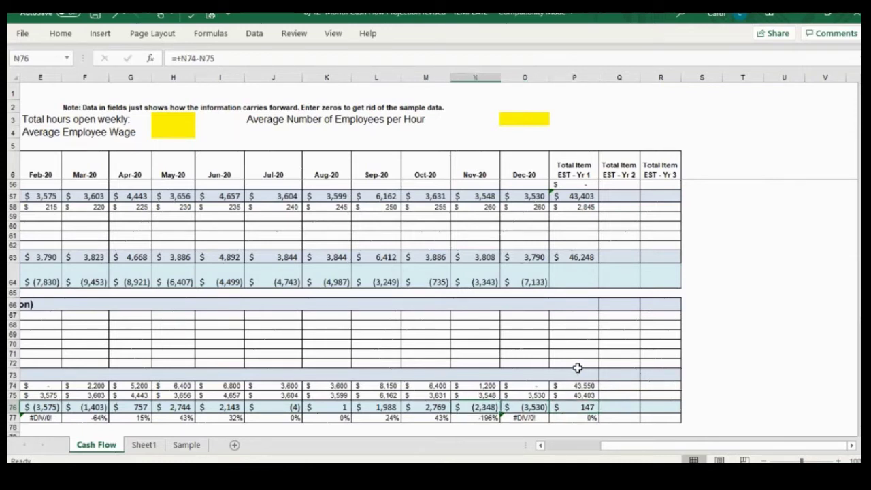
{"action": "key", "text": "Left"}
{"action": "key", "text": "Left"}
{"action": "key", "text": "Left"}
{"action": "key", "text": "Left"}
{"action": "key", "text": "Left"}
{"action": "key", "text": "Left"}
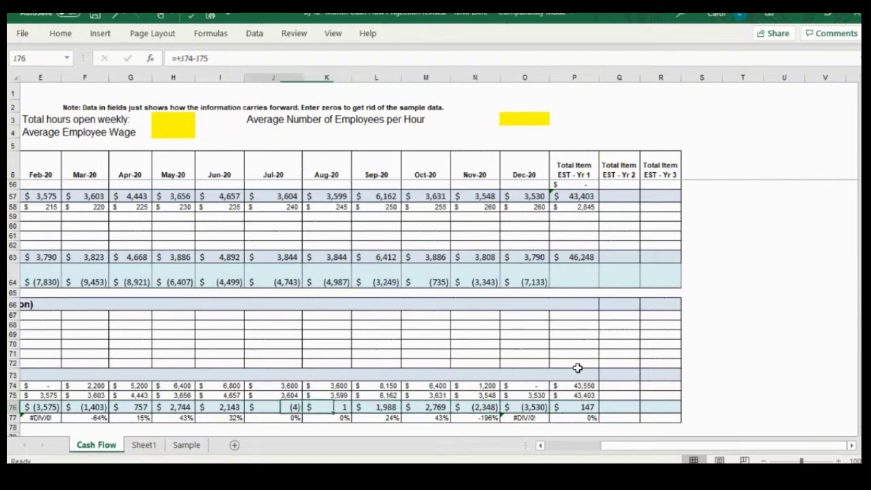
{"action": "key", "text": "Left"}
{"action": "key", "text": "Left"}
{"action": "key", "text": "Left"}
{"action": "key", "text": "Left"}
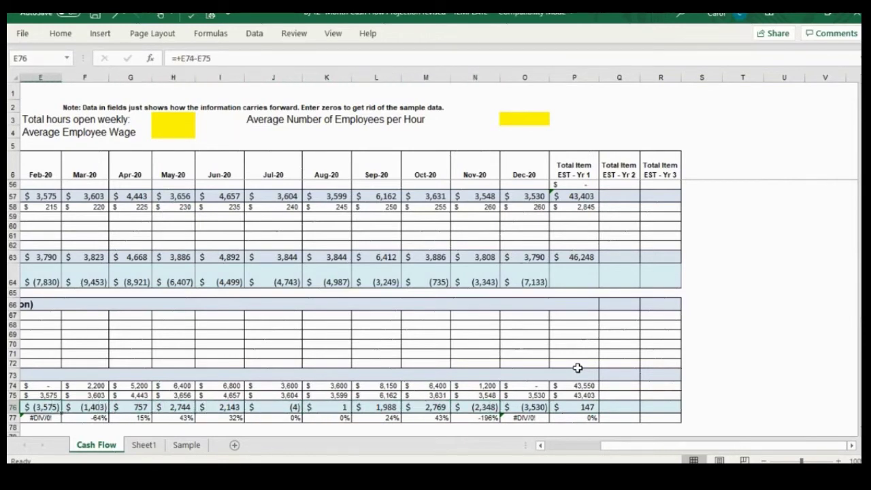
{"action": "key", "text": "Left"}
{"action": "key", "text": "Left"}
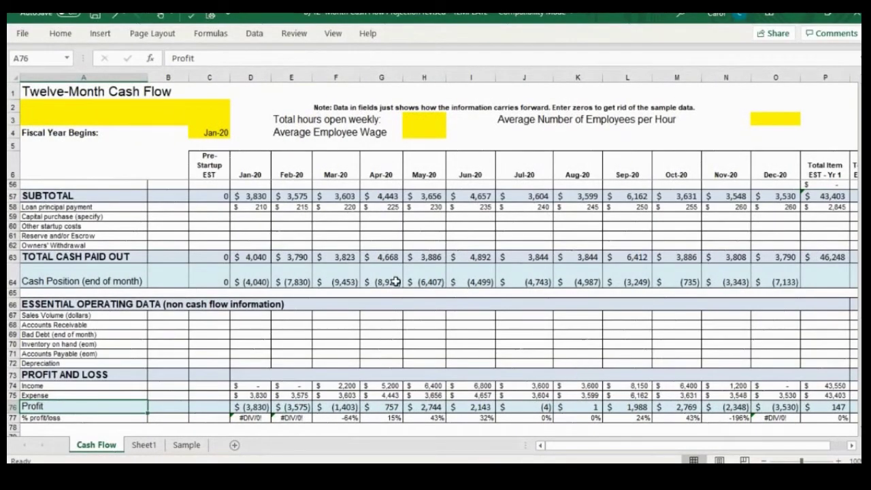
{"action": "left_click", "coordinate": [262, 408]}
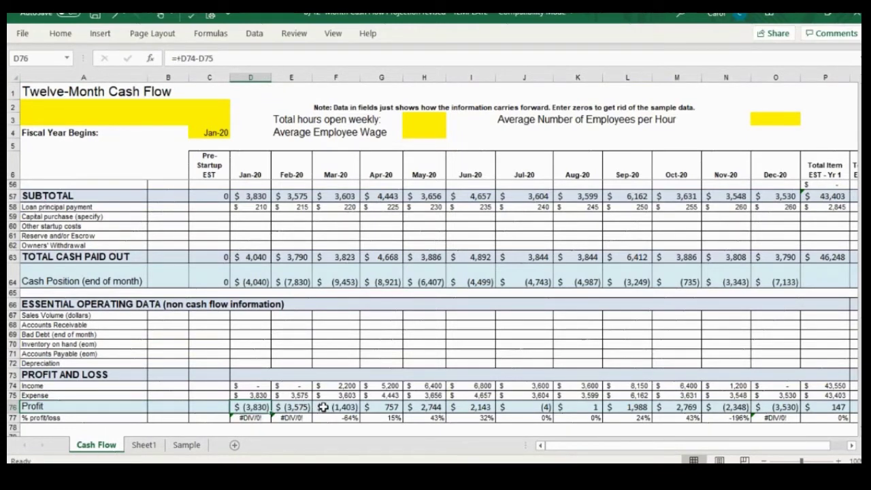
{"action": "key", "text": "Right"}
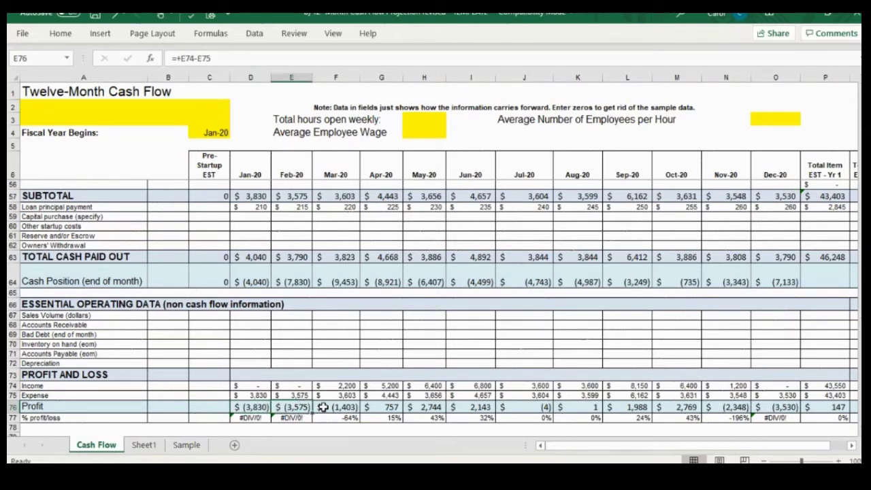
{"action": "key", "text": "Right"}
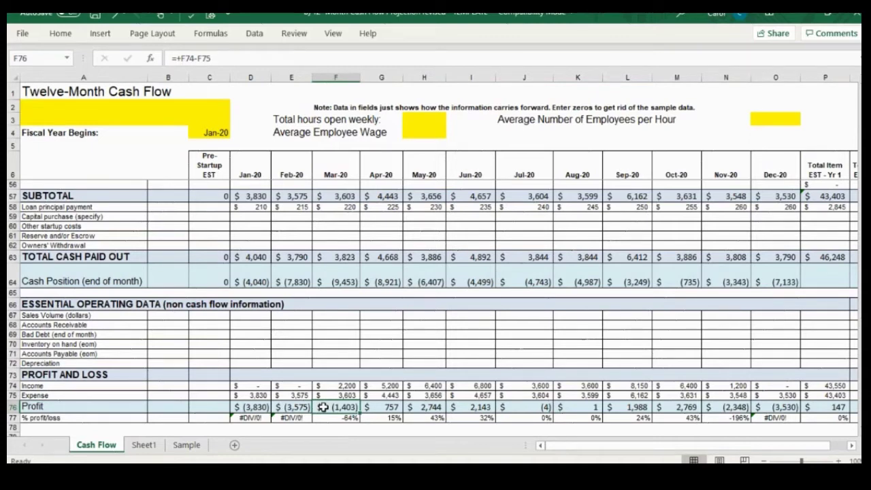
{"action": "key", "text": "Right"}
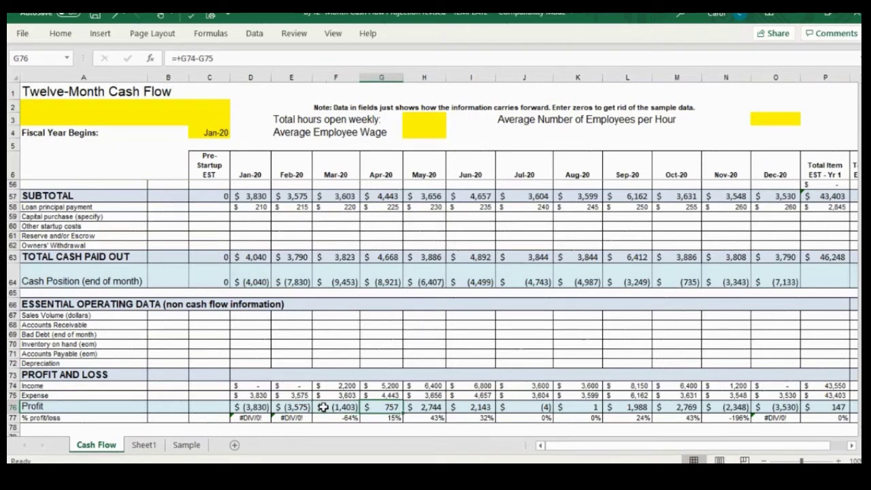
{"action": "key", "text": "Right"}
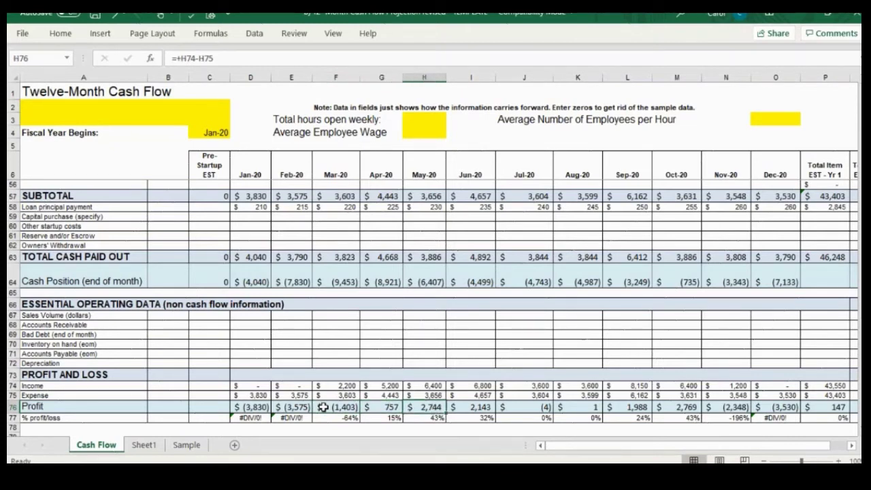
{"action": "key", "text": "Right"}
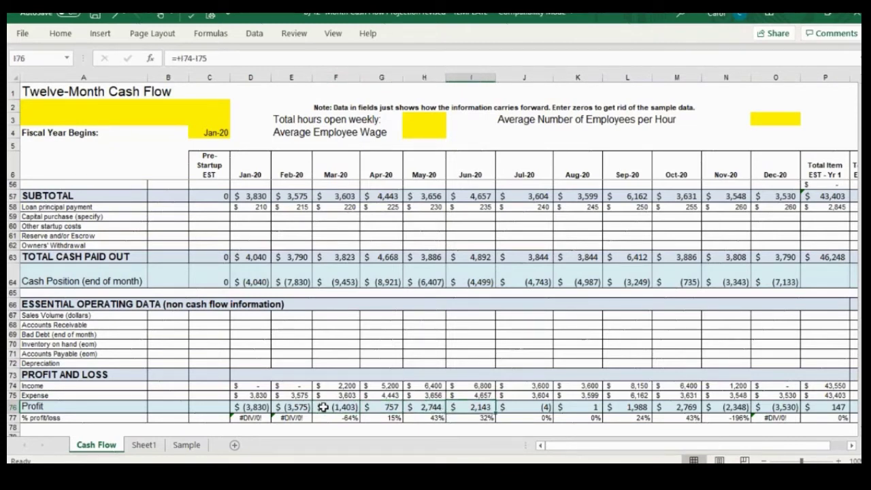
{"action": "key", "text": "Right"}
{"action": "key", "text": "Right"}
{"action": "key", "text": "Right"}
{"action": "key", "text": "Right"}
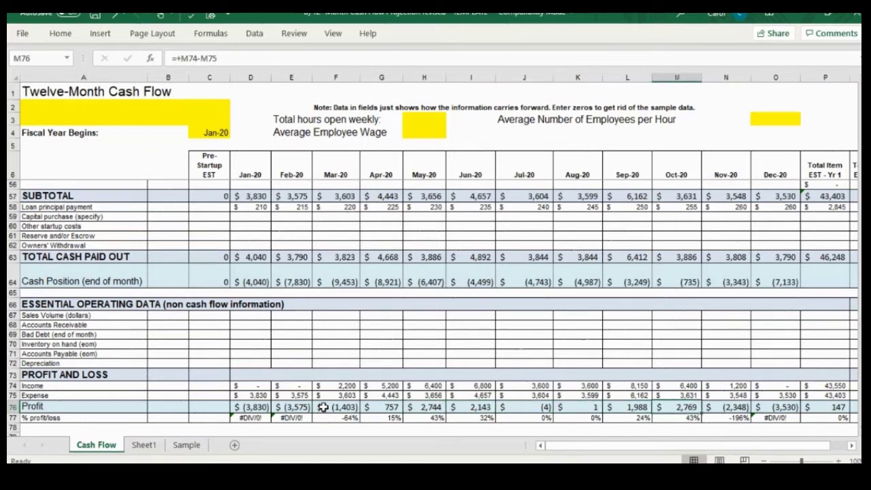
{"action": "key", "text": "Right"}
{"action": "key", "text": "Right"}
{"action": "key", "text": "Right"}
{"action": "key", "text": "Right"}
{"action": "key", "text": "Right"}
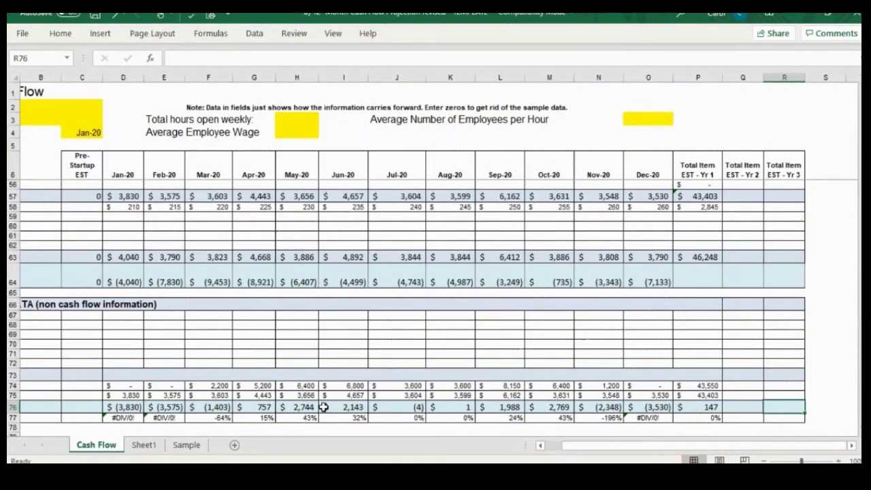
{"action": "key", "text": "Right"}
{"action": "key", "text": "Right"}
{"action": "key", "text": "Right"}
{"action": "key", "text": "Right"}
{"action": "key", "text": "Right"}
{"action": "key", "text": "Right"}
{"action": "key", "text": "Right"}
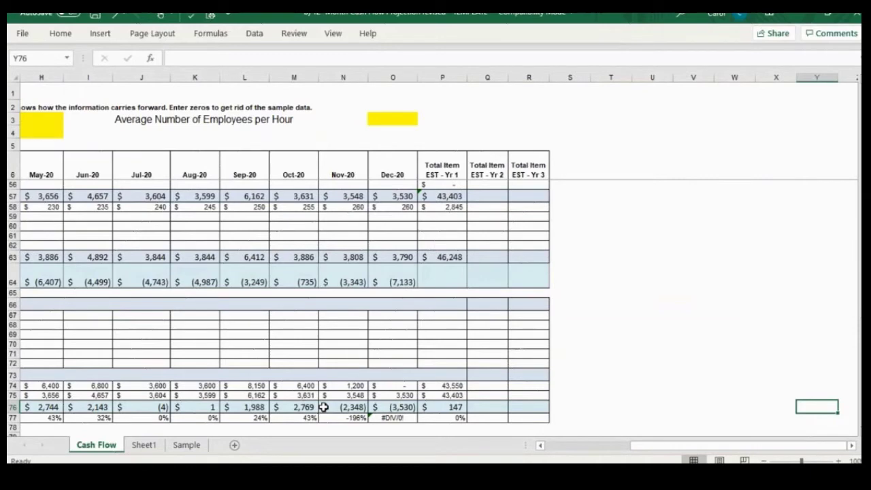
{"action": "left_click_drag", "start_coordinate": [644, 446], "coordinate": [550, 447]}
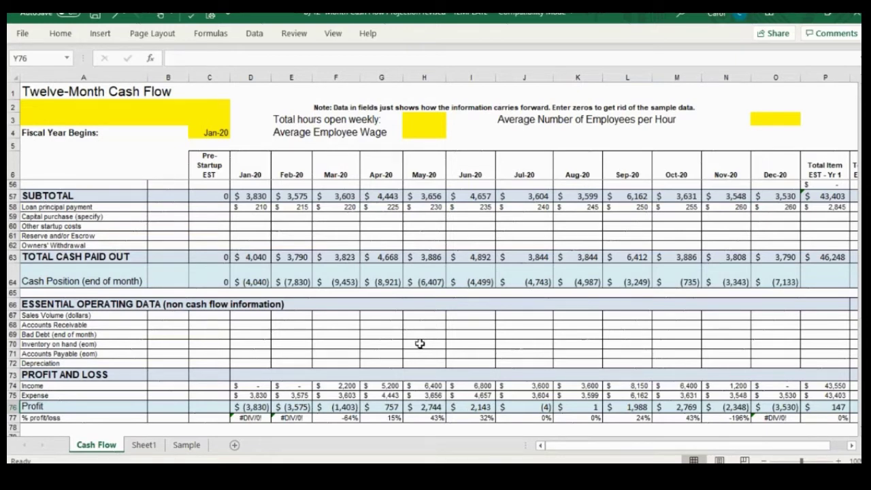
{"action": "left_click", "coordinate": [434, 409]}
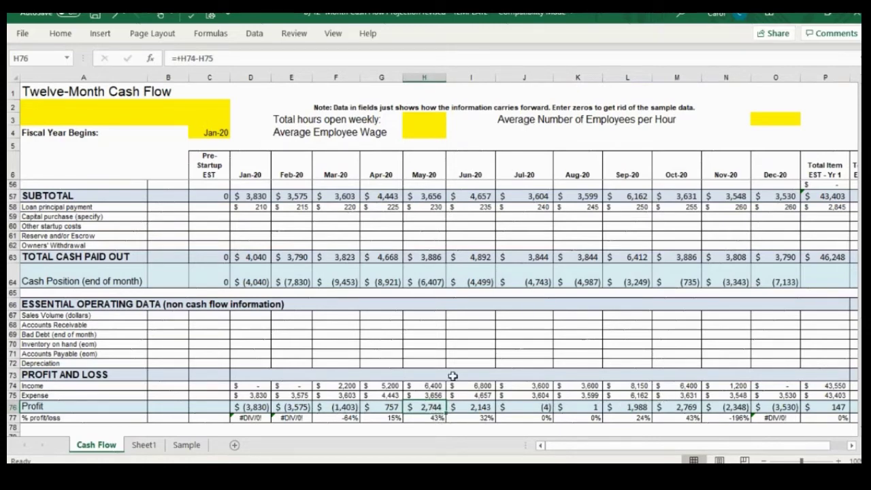
{"action": "scroll", "coordinate": [449, 372], "scroll_direction": "up", "scroll_amount": 15}
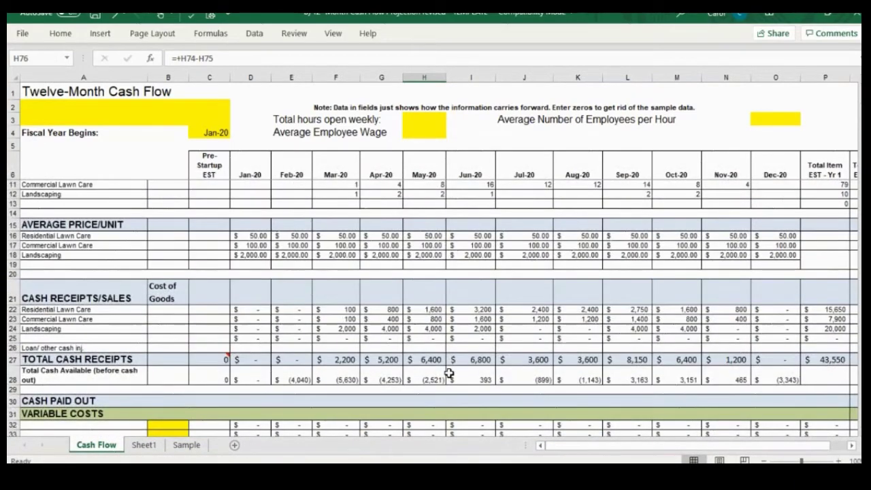
{"action": "scroll", "coordinate": [449, 373], "scroll_direction": "up", "scroll_amount": 1}
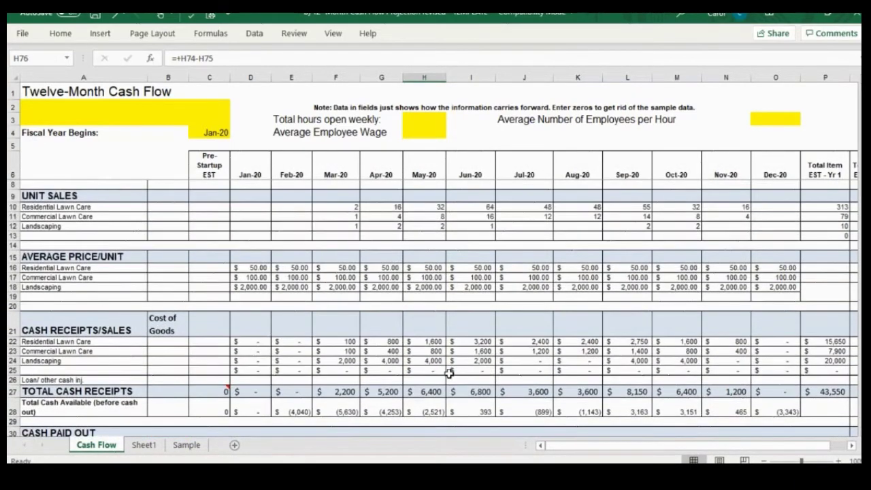
{"action": "scroll", "coordinate": [450, 374], "scroll_direction": "down", "scroll_amount": 3}
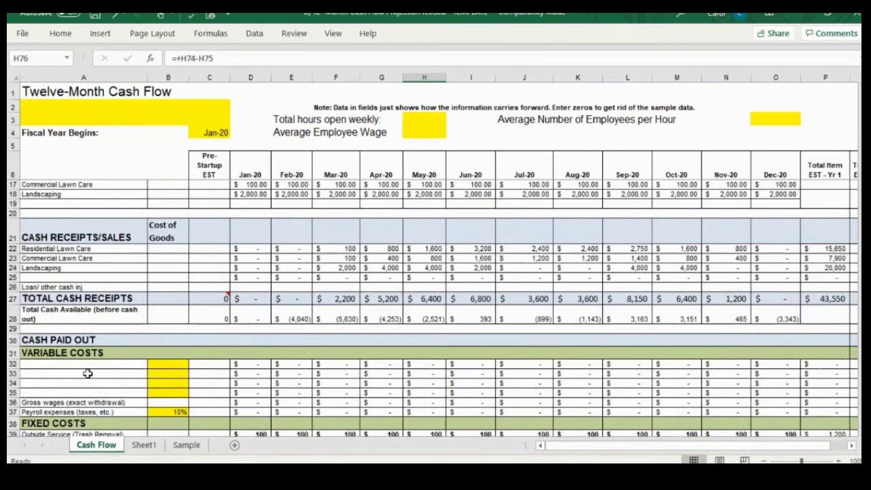
{"action": "left_click", "coordinate": [89, 368]}
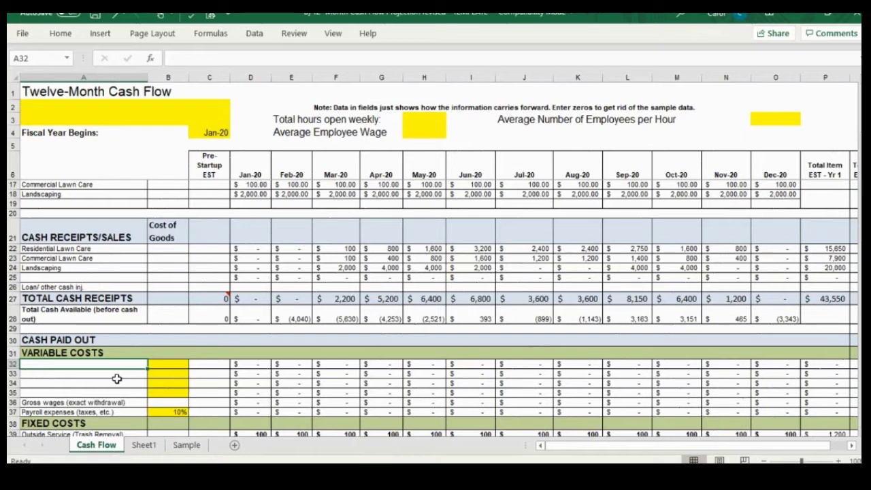
- Copy the receipts labels from A22:A24 into A32:A34 as the variable cost row labels
{"action": "left_click_drag", "start_coordinate": [109, 249], "coordinate": [109, 267]}
{"action": "key", "text": "ctrl+c"}
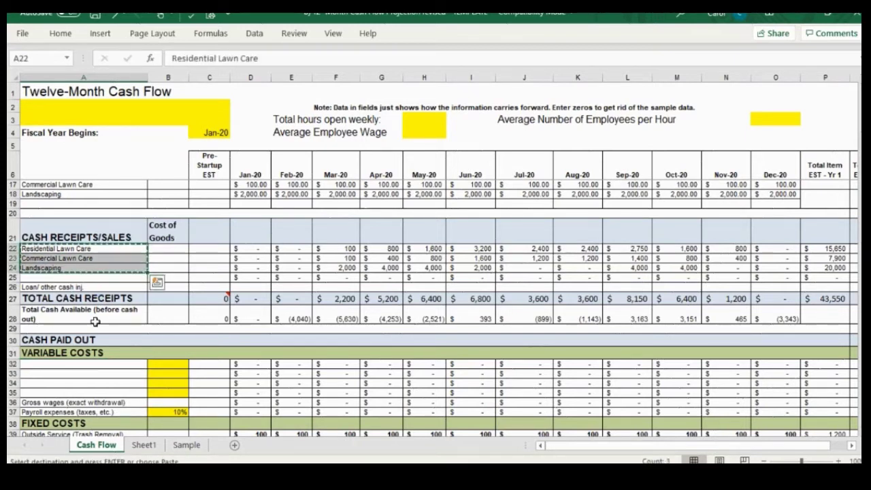
{"action": "left_click", "coordinate": [109, 366]}
{"action": "key", "text": "ctrl+v"}
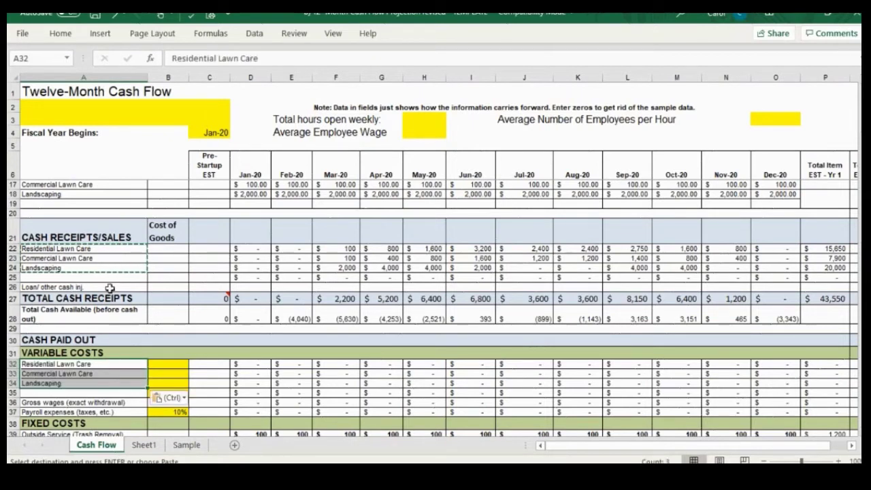
{"action": "left_click", "coordinate": [114, 366]}
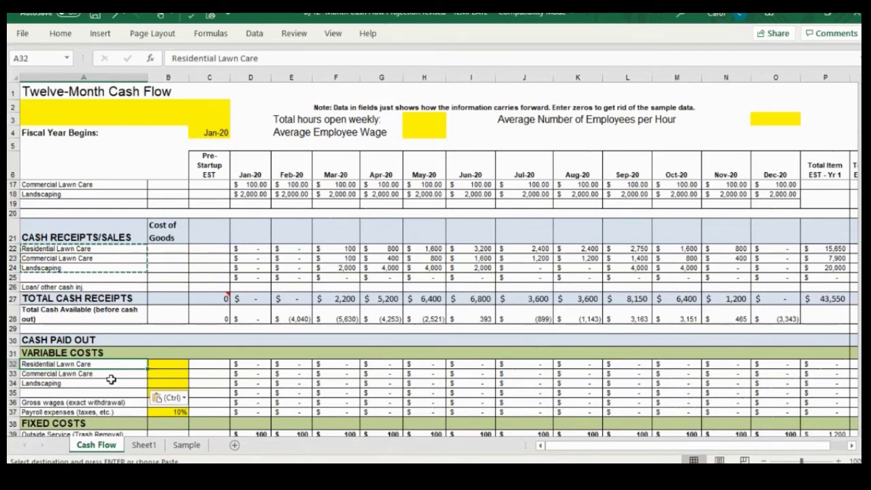
{"action": "left_click", "coordinate": [171, 367]}
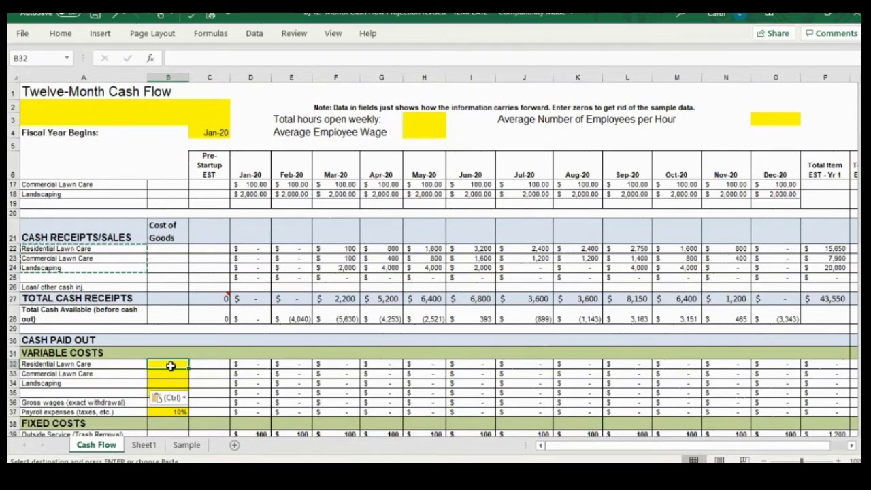
{"action": "scroll", "coordinate": [170, 366], "scroll_direction": "up", "scroll_amount": 3}
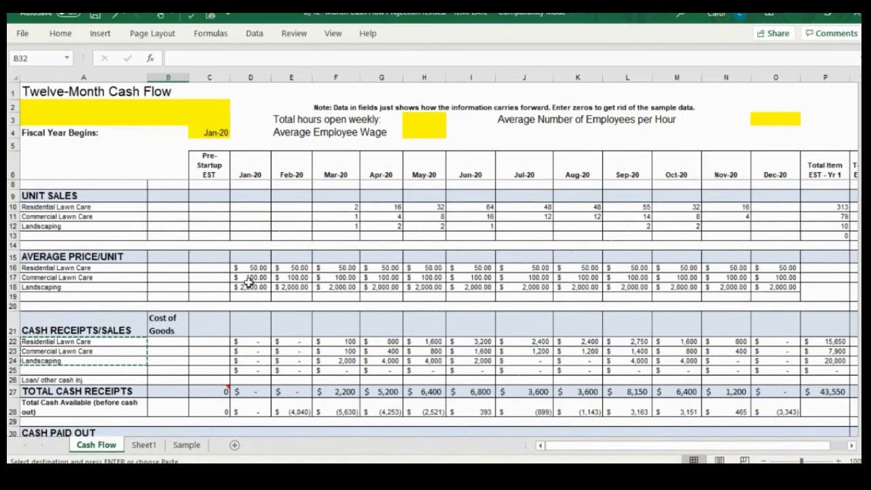
{"action": "left_click", "coordinate": [257, 271]}
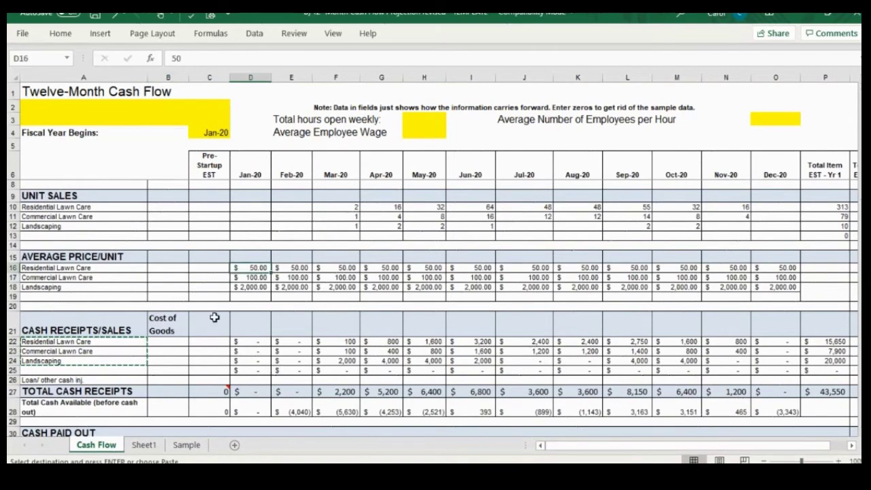
{"action": "scroll", "coordinate": [215, 321], "scroll_direction": "down", "scroll_amount": 2}
{"action": "scroll", "coordinate": [215, 321], "scroll_direction": "down", "scroll_amount": 1}
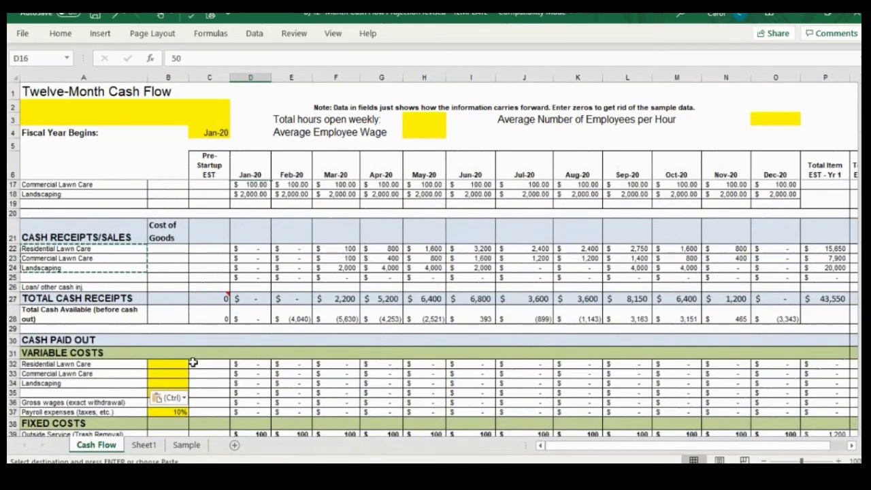
{"action": "left_click", "coordinate": [178, 364]}
{"action": "left_click", "coordinate": [244, 366]}
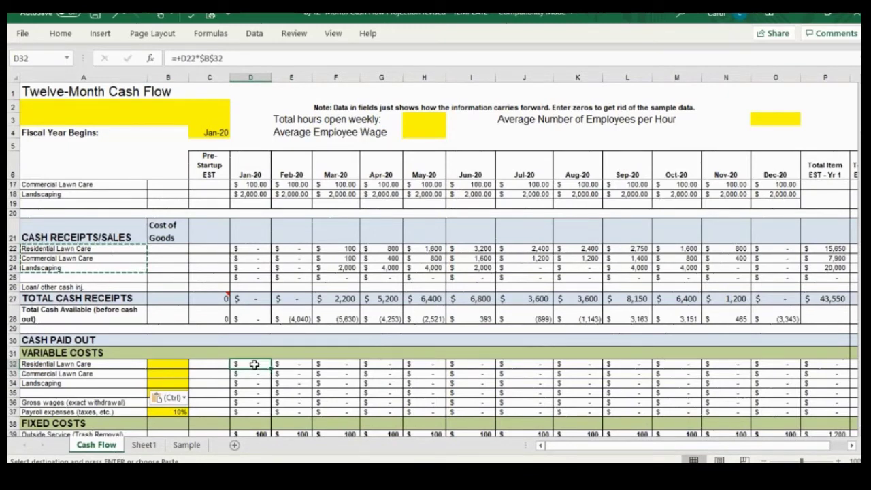
{"action": "left_click", "coordinate": [177, 368]}
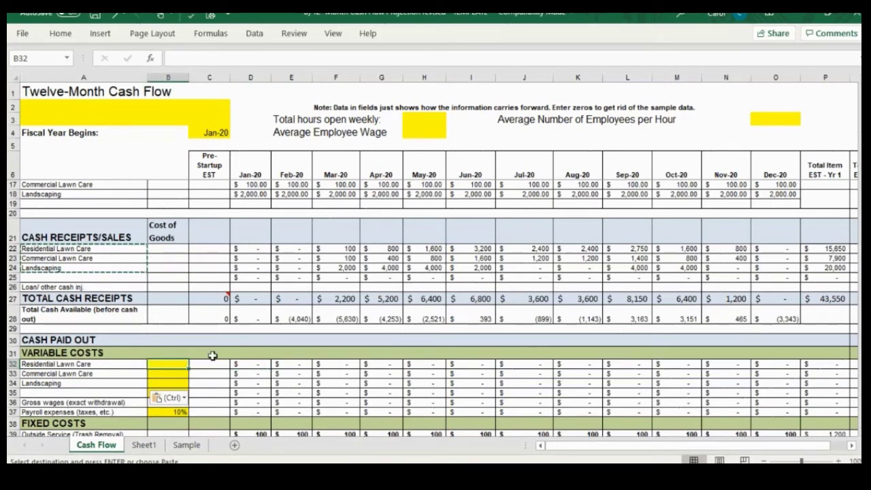
{"action": "left_click", "coordinate": [260, 363]}
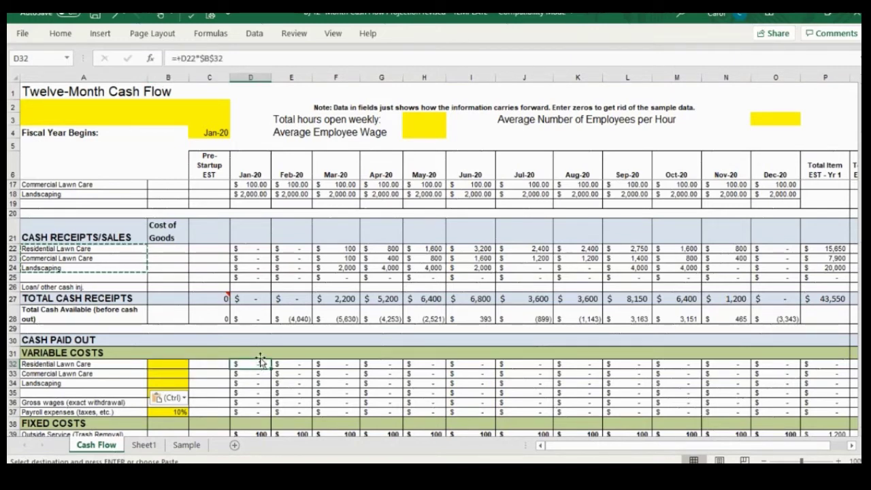
{"action": "left_click", "coordinate": [249, 249]}
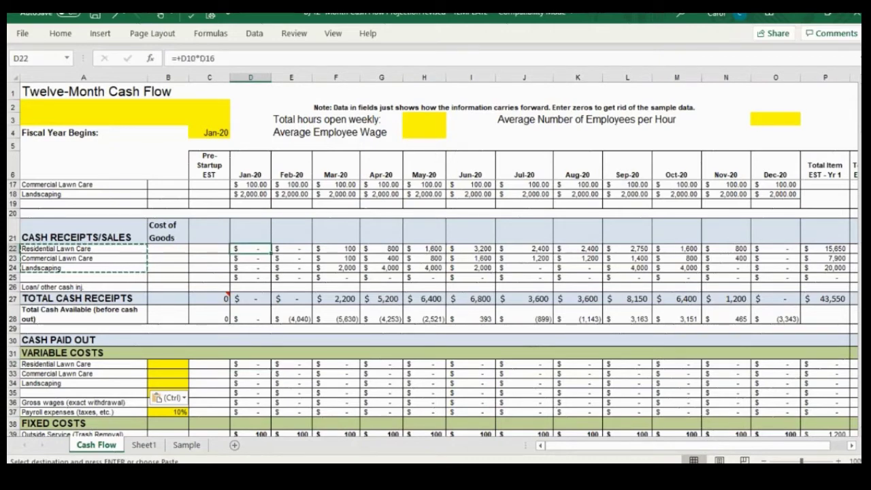
{"action": "left_click", "coordinate": [179, 365]}
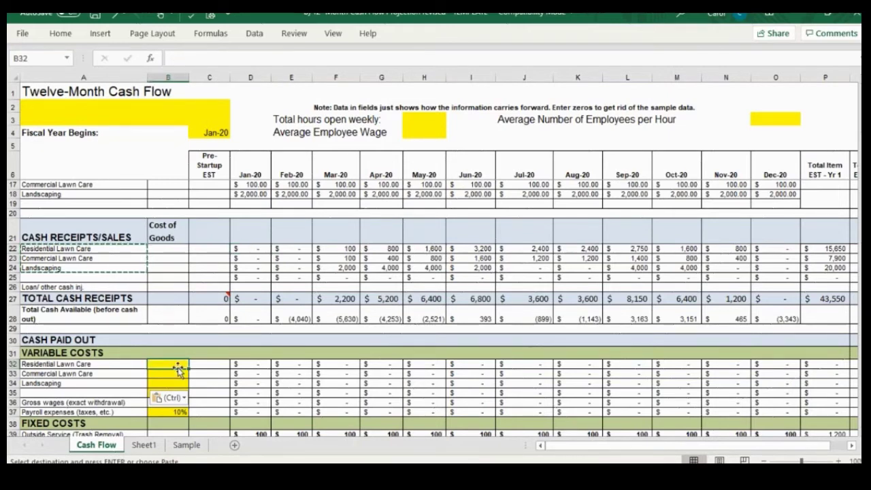
- Rewrite D32 as =+D10*$B$32 so January cost uses the absolute B32 rate
{"action": "left_click", "coordinate": [254, 365]}
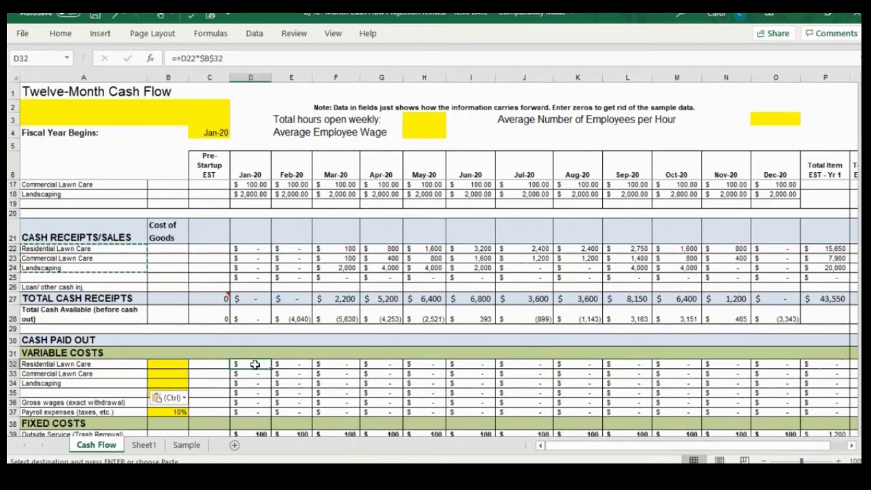
{"action": "type", "text": "+"}
{"action": "scroll", "coordinate": [252, 361], "scroll_direction": "up", "scroll_amount": 3}
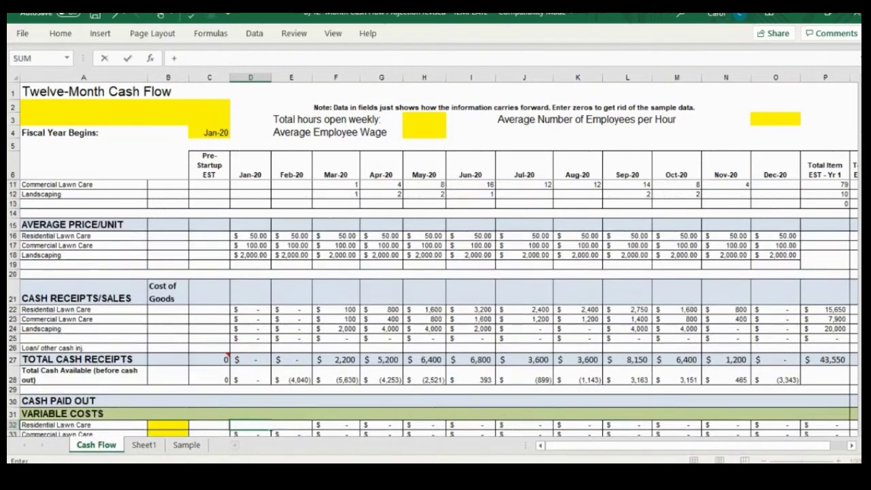
{"action": "left_click", "coordinate": [236, 232]}
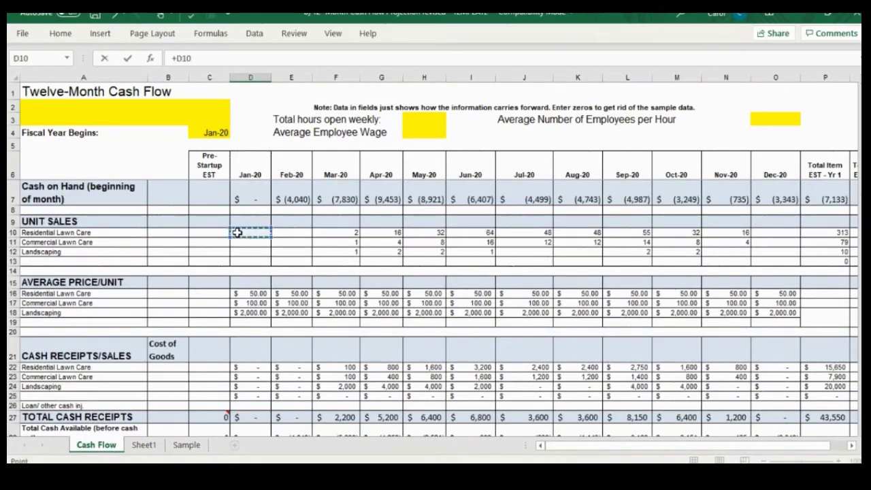
{"action": "type", "text": "*"}
{"action": "scroll", "coordinate": [234, 273], "scroll_direction": "down", "scroll_amount": 5}
{"action": "left_click", "coordinate": [170, 300]}
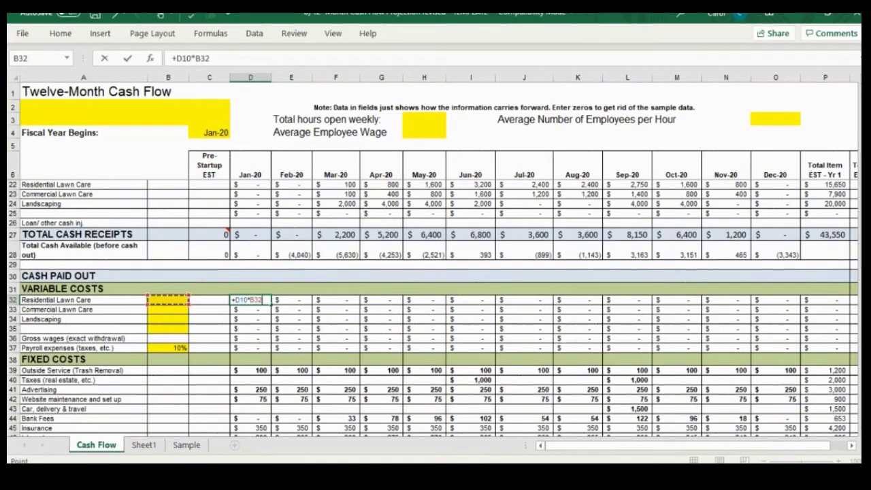
{"action": "left_click", "coordinate": [204, 58]}
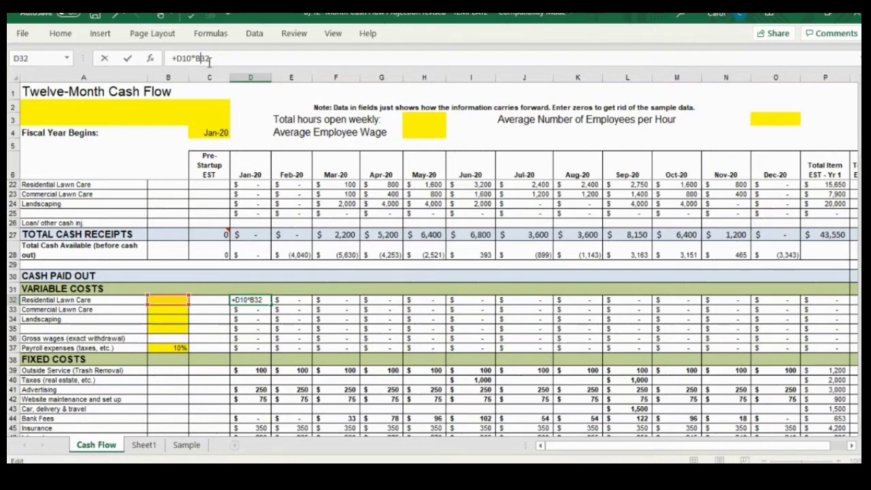
{"action": "type", "text": "$"}
{"action": "key", "text": "Left"}
{"action": "key", "text": "Left"}
{"action": "type", "text": "$"}
{"action": "key", "text": "Return"}
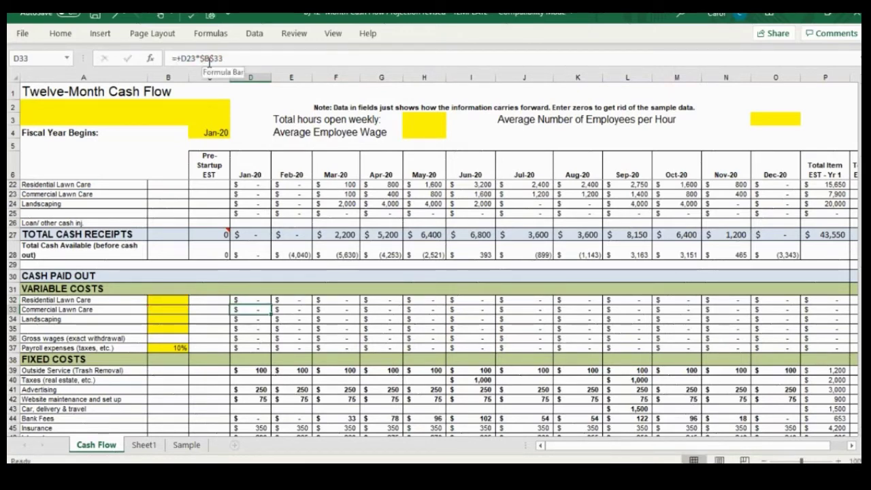
- Copy the D32 cost formula across E32:O32 for Feb-20 through Dec-20
{"action": "key", "text": "Up"}
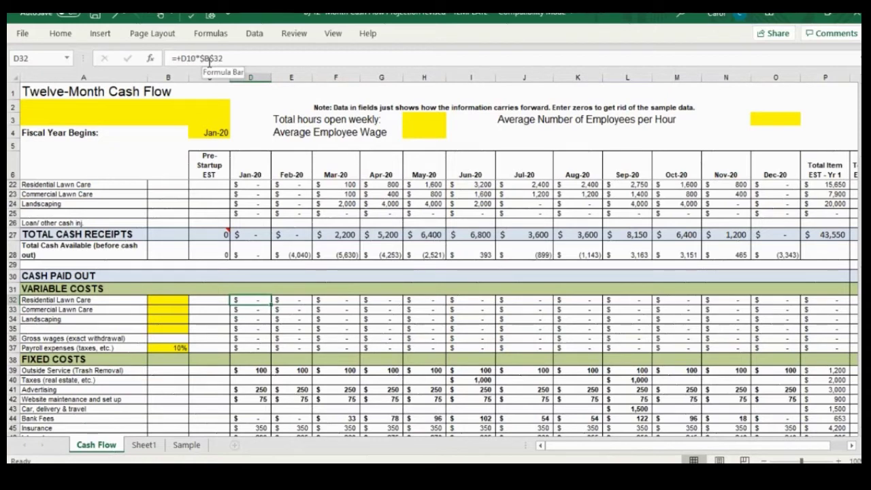
{"action": "key", "text": "ctrl+c"}
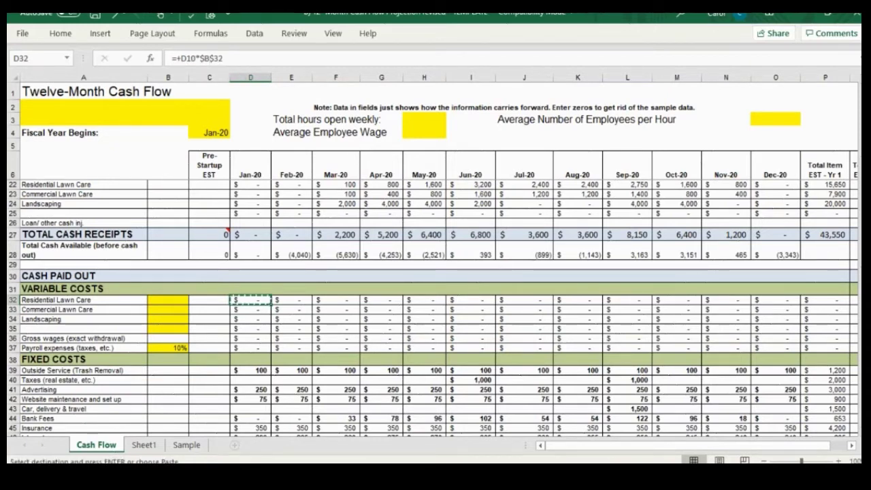
{"action": "key", "text": "Right"}
{"action": "key", "text": "shift+Right"}
{"action": "key", "text": "shift+Right"}
{"action": "key", "text": "shift+Right"}
{"action": "key", "text": "shift+Right"}
{"action": "key", "text": "shift+Right"}
{"action": "key", "text": "shift+Right"}
{"action": "key", "text": "shift+Right"}
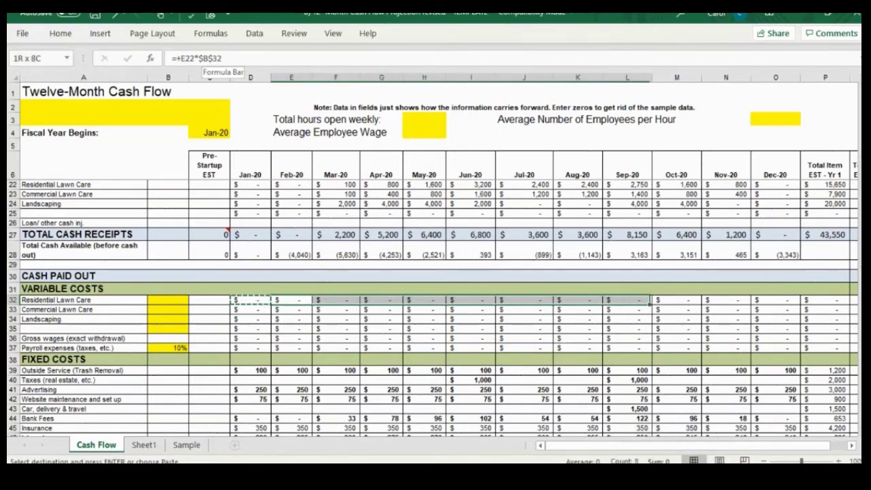
{"action": "key", "text": "ctrl+v"}
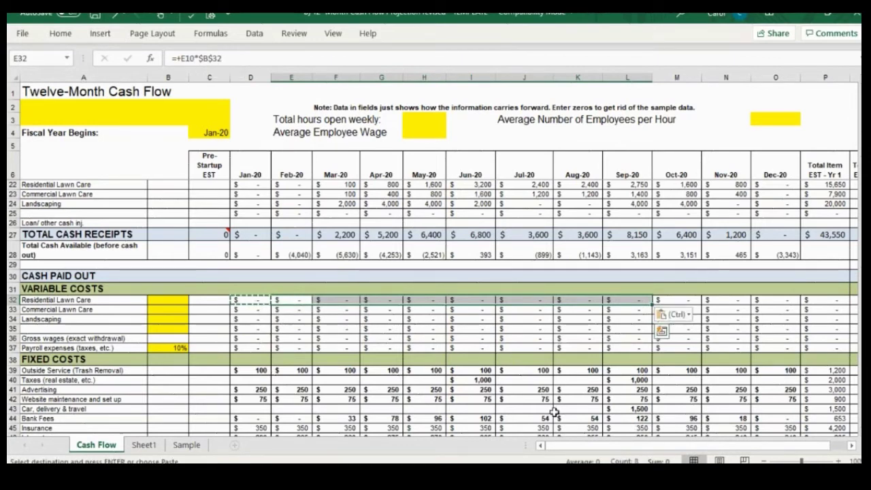
{"action": "left_click_drag", "start_coordinate": [565, 446], "coordinate": [625, 444]}
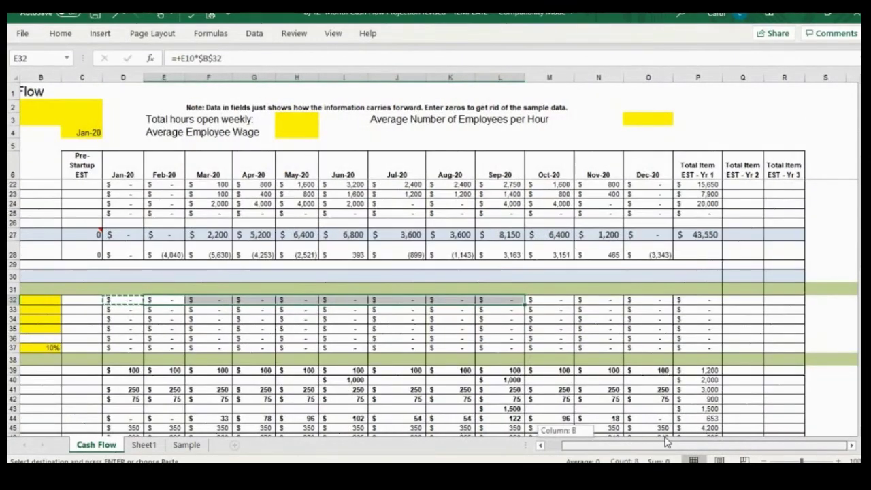
{"action": "left_click", "coordinate": [519, 299]}
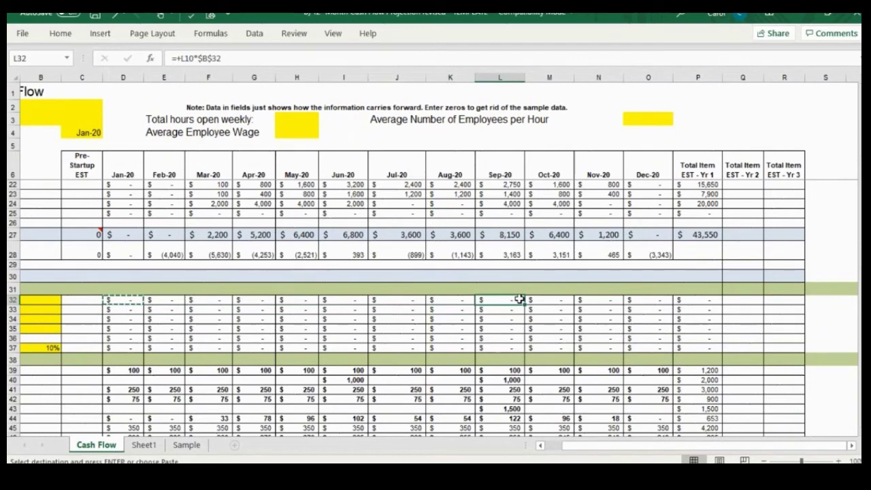
{"action": "key", "text": "ctrl+c"}
{"action": "key", "text": "Right"}
{"action": "key", "text": "Right"}
{"action": "key", "text": "ctrl+v"}
{"action": "key", "text": "ctrl+v"}
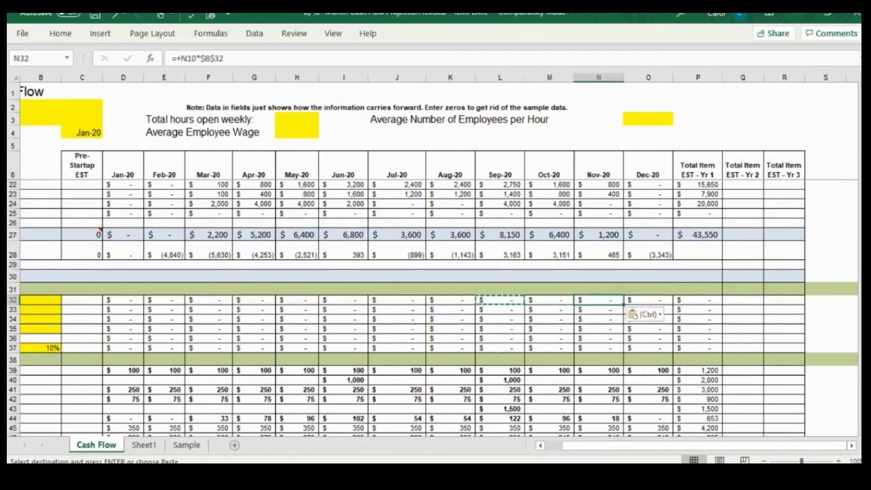
{"action": "key", "text": "Right"}
{"action": "key", "text": "ctrl+v"}
{"action": "key", "text": "Left"}
{"action": "key", "text": "Left"}
{"action": "key", "text": "Left"}
{"action": "key", "text": "Left"}
{"action": "key", "text": "Home"}
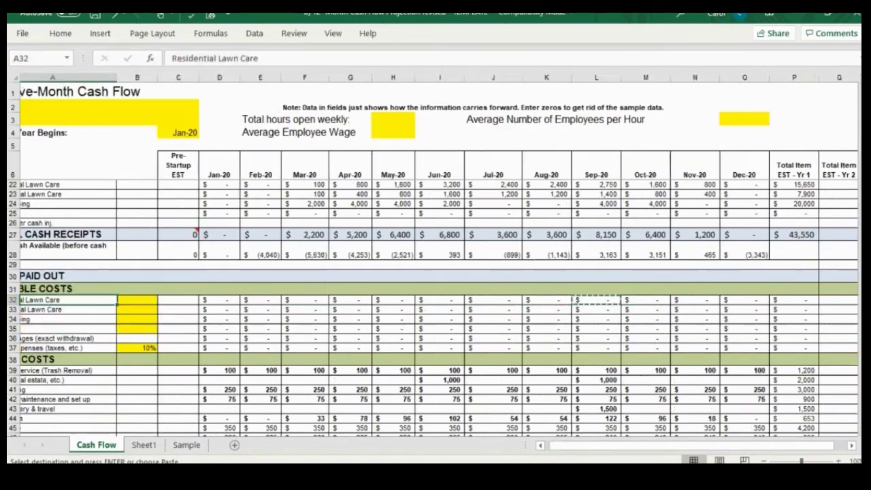
{"action": "key", "text": "Right"}
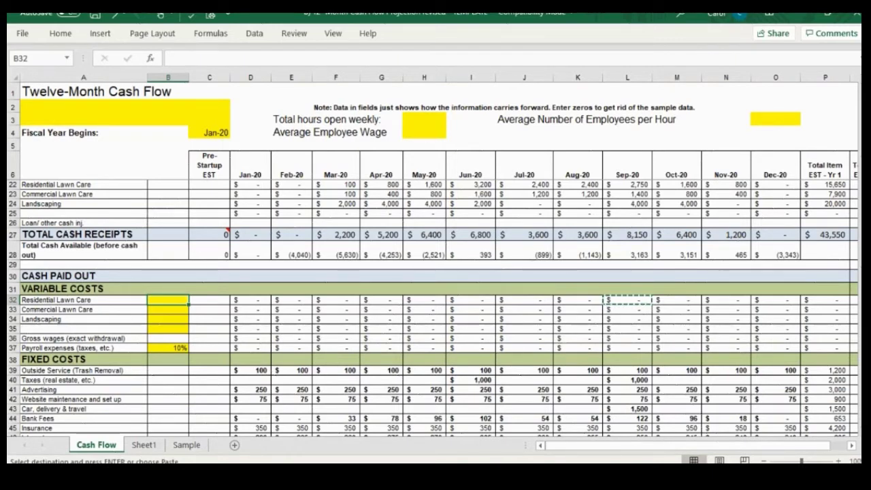
- Enter the Residential Lawn Care rate in B32 as $5.00 in Accounting format
{"action": "type", "text": "5%"}
{"action": "key", "text": "Return"}
{"action": "left_click", "coordinate": [168, 300]}
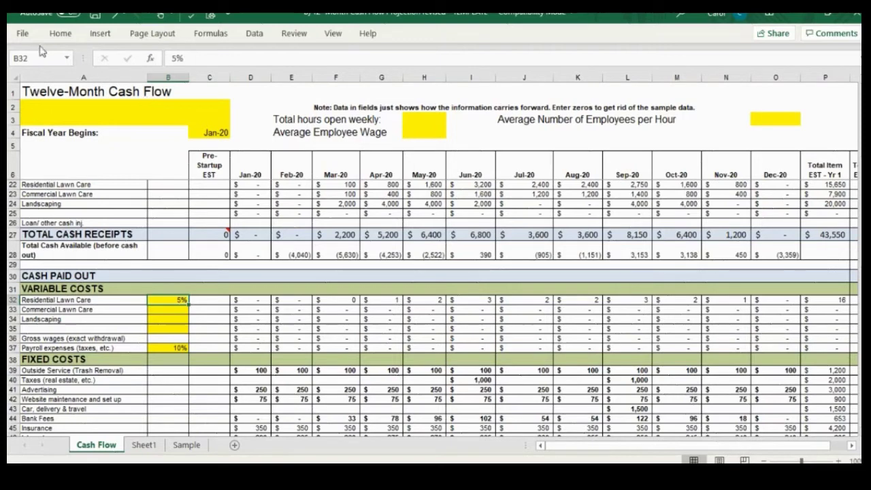
{"action": "left_click", "coordinate": [65, 38]}
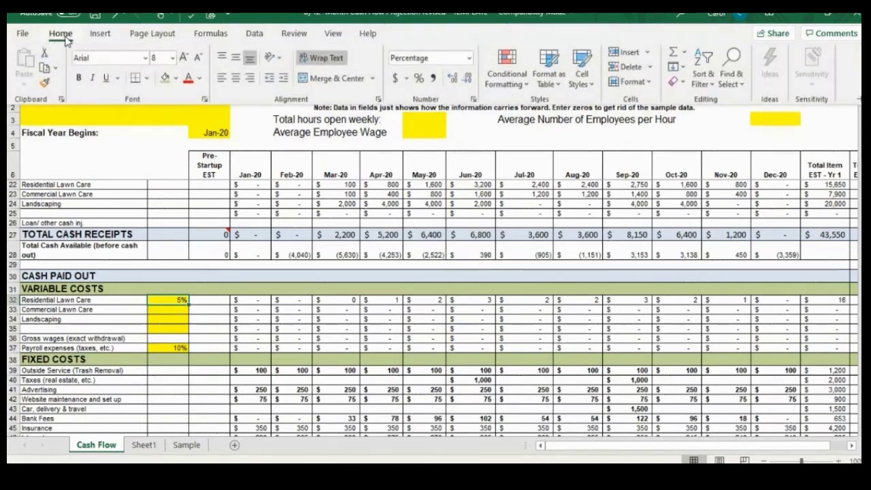
{"action": "left_click", "coordinate": [395, 79]}
{"action": "type", "text": "5"}
{"action": "key", "text": "Return"}
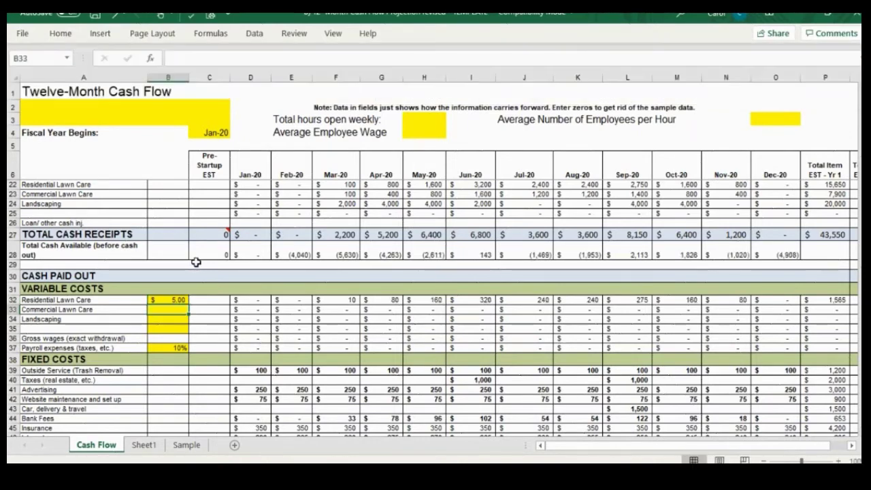
{"action": "left_click", "coordinate": [183, 300]}
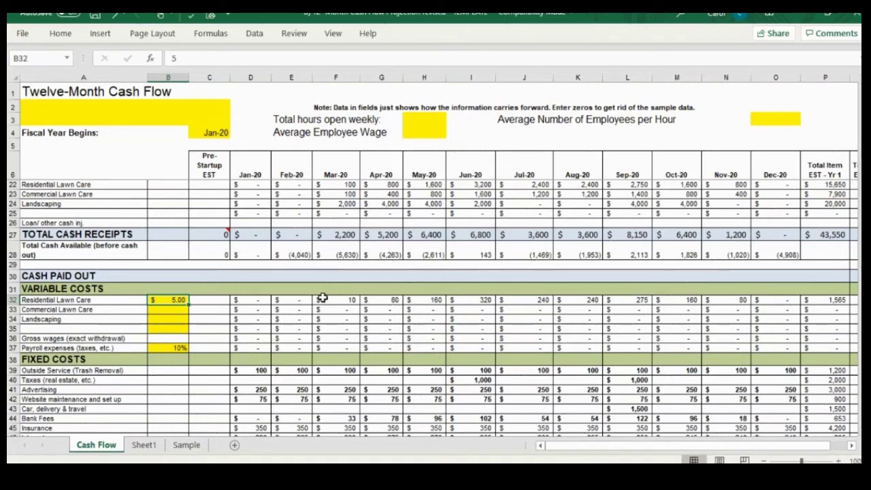
{"action": "left_click", "coordinate": [351, 302]}
{"action": "left_click", "coordinate": [385, 300]}
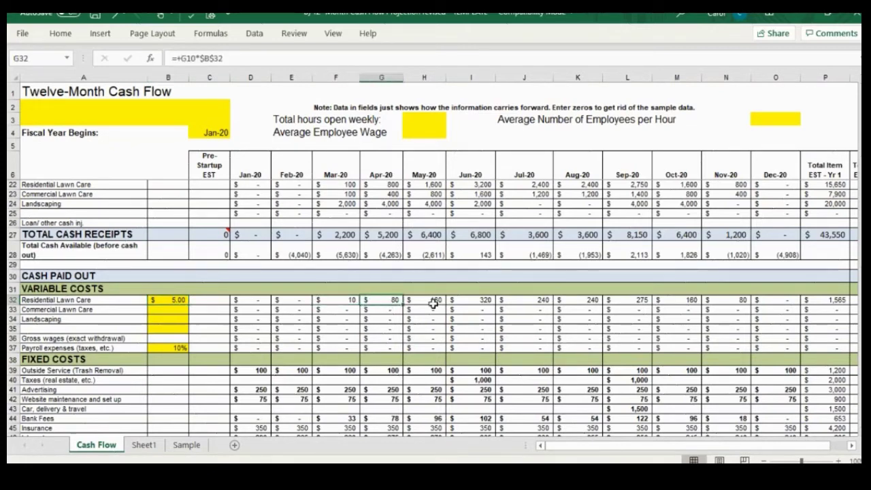
{"action": "left_click", "coordinate": [429, 300]}
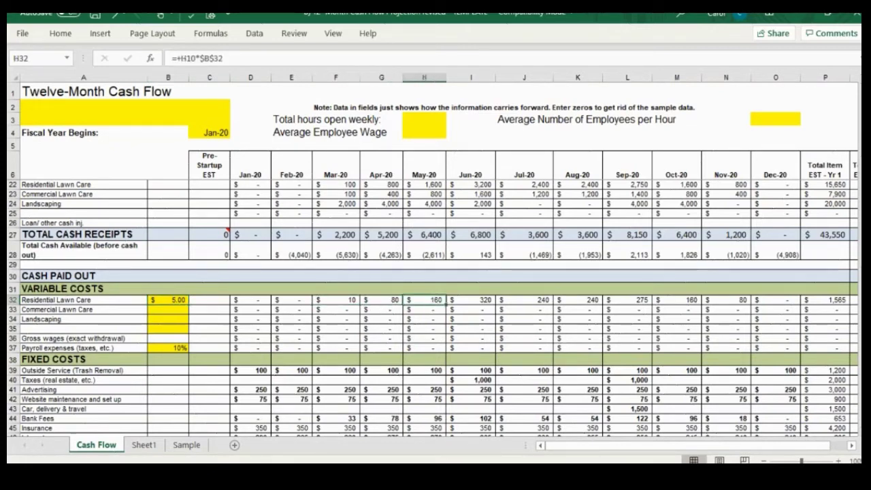
{"action": "left_click", "coordinate": [170, 302]}
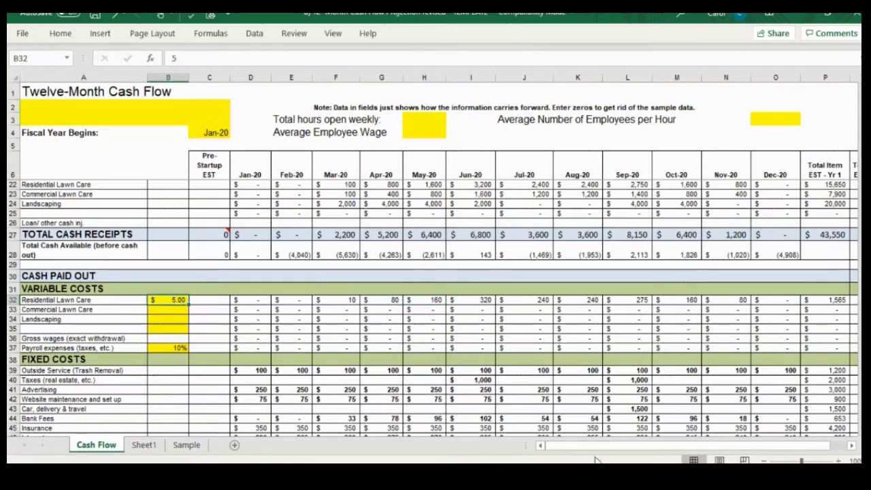
{"action": "left_click_drag", "start_coordinate": [630, 450], "coordinate": [629, 449]}
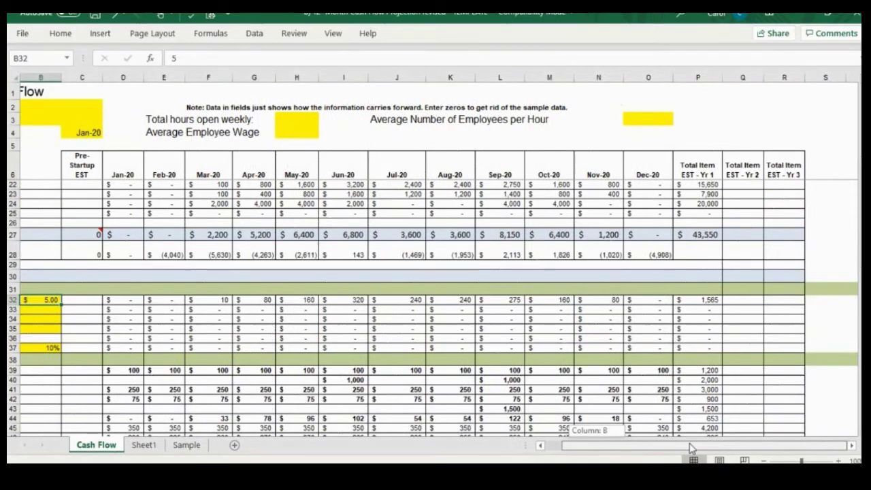
{"action": "left_click_drag", "start_coordinate": [691, 447], "coordinate": [690, 448]}
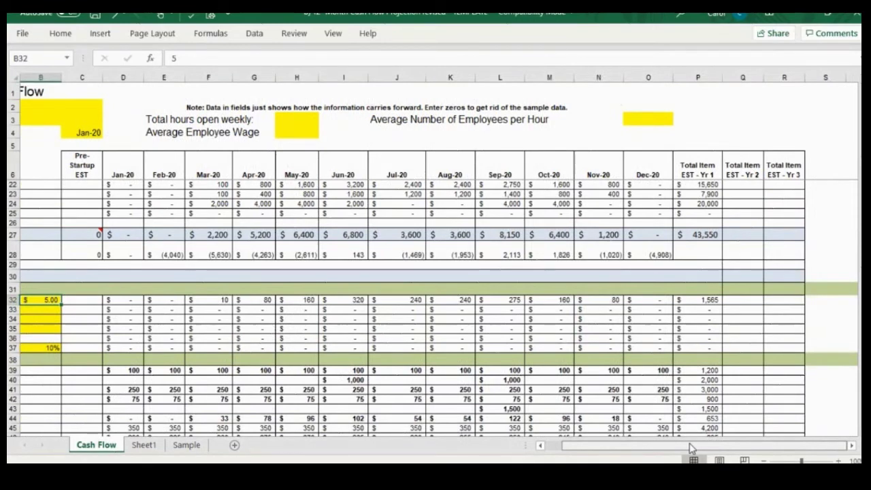
{"action": "left_click", "coordinate": [502, 299]}
{"action": "key", "text": "Right"}
{"action": "key", "text": "Right"}
{"action": "key", "text": "Right"}
{"action": "key", "text": "Right"}
{"action": "key", "text": "Right"}
{"action": "key", "text": "Right"}
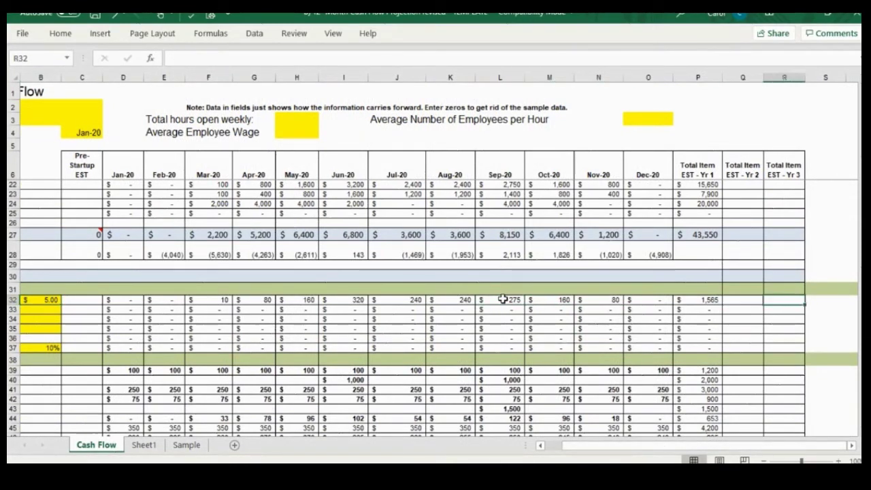
{"action": "key", "text": "Right"}
{"action": "key", "text": "Right"}
{"action": "key", "text": "Right"}
{"action": "key", "text": "Right"}
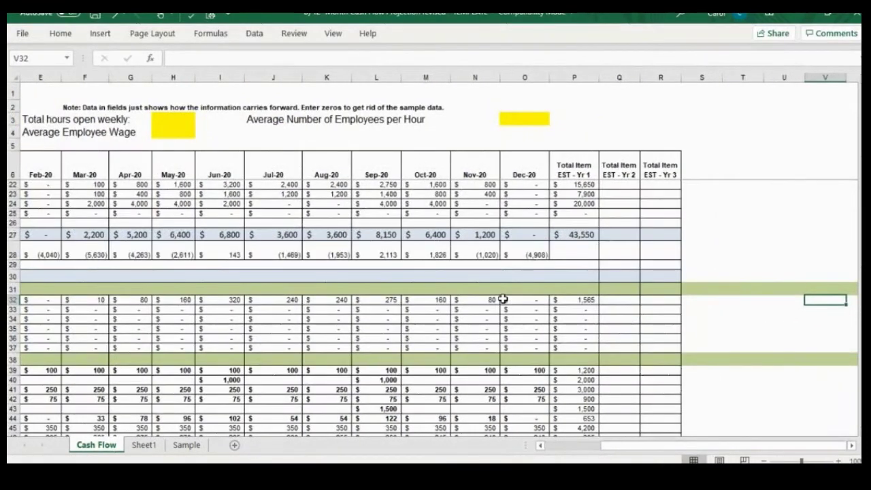
{"action": "left_click", "coordinate": [568, 185]}
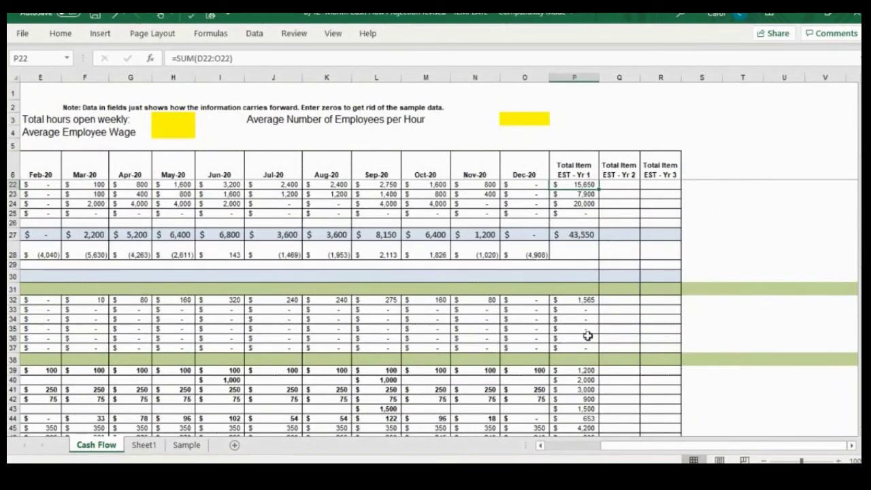
{"action": "left_click", "coordinate": [590, 300]}
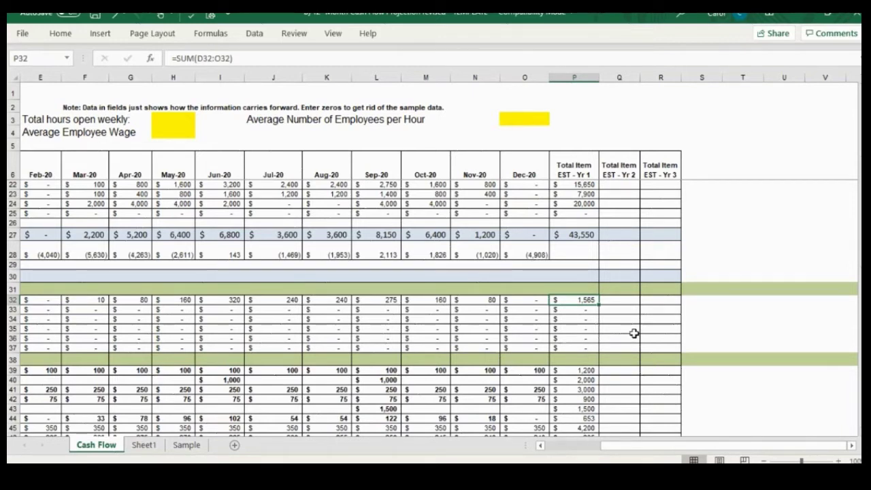
{"action": "key", "text": "Left"}
{"action": "key", "text": "Left"}
{"action": "key", "text": "Left"}
{"action": "key", "text": "Left"}
{"action": "key", "text": "Left"}
{"action": "key", "text": "Left"}
{"action": "key", "text": "Left"}
{"action": "key", "text": "Left"}
{"action": "key", "text": "Left"}
{"action": "key", "text": "Left"}
{"action": "key", "text": "Left"}
{"action": "key", "text": "Left"}
{"action": "key", "text": "Left"}
{"action": "key", "text": "Left"}
{"action": "key", "text": "Left"}
{"action": "key", "text": "Right"}
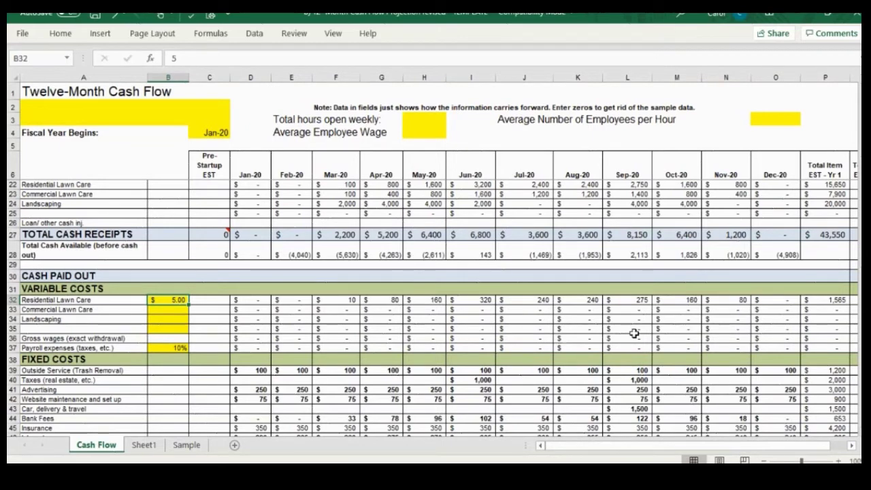
- Set B33 to $10.00 in Accounting format as the Commercial Lawn Care per-unit cost
{"action": "key", "text": "Down"}
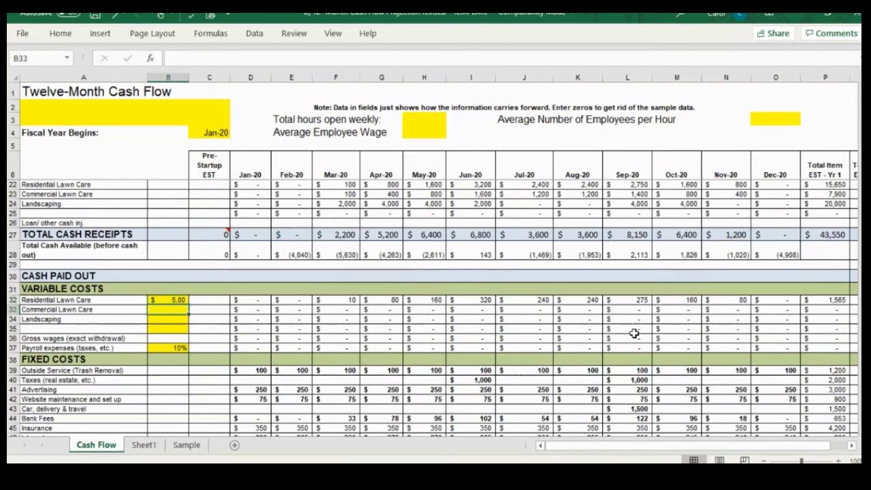
{"action": "type", "text": "10%"}
{"action": "key", "text": "Return"}
{"action": "key", "text": "Up"}
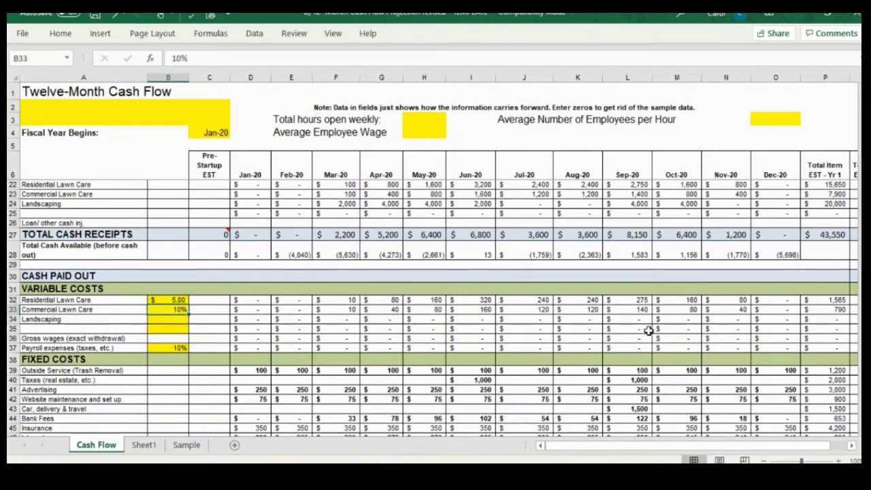
{"action": "left_click", "coordinate": [60, 34]}
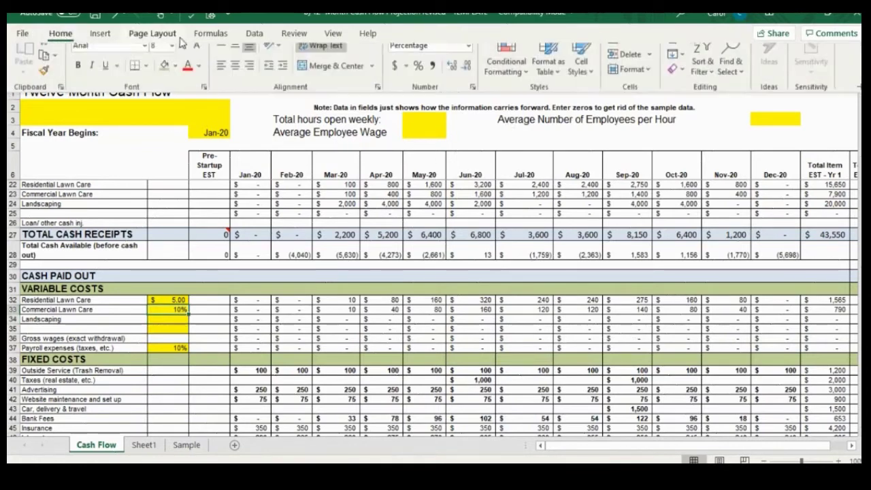
{"action": "left_click", "coordinate": [395, 78]}
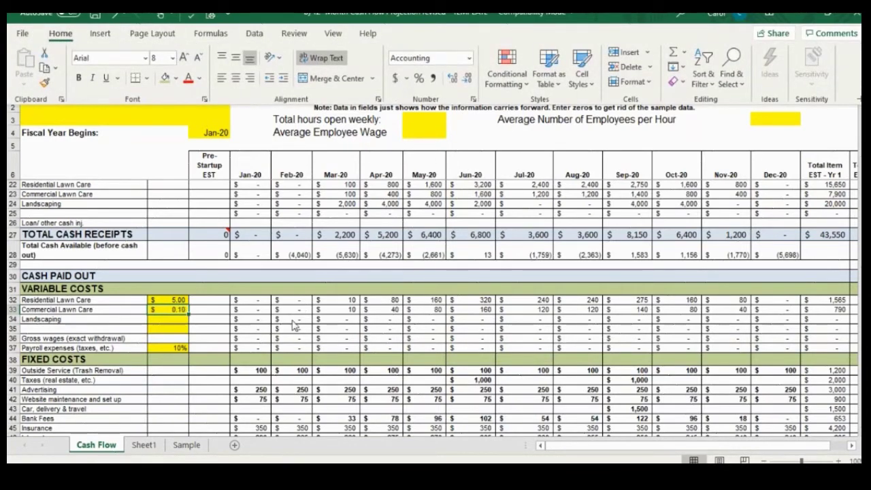
{"action": "type", "text": "10"}
{"action": "key", "text": "Return"}
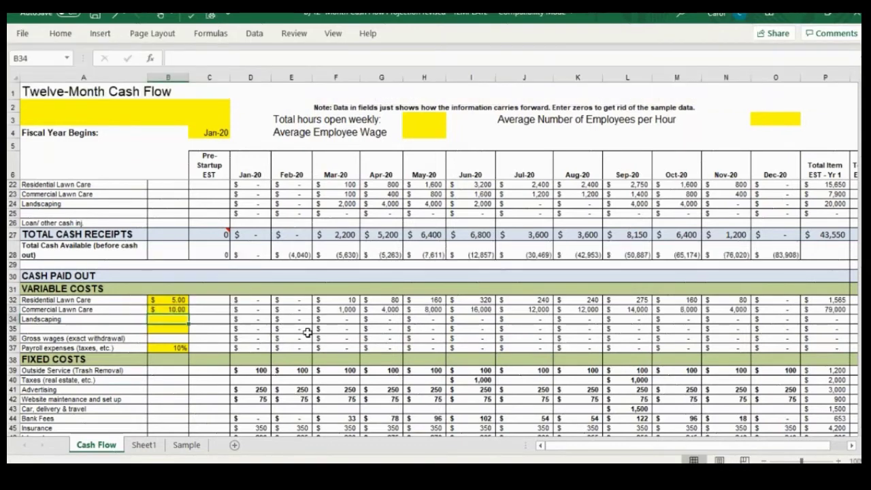
- Enter =+D11*$B$33 in D33 for January's Commercial Lawn Care cost
{"action": "left_click", "coordinate": [347, 308]}
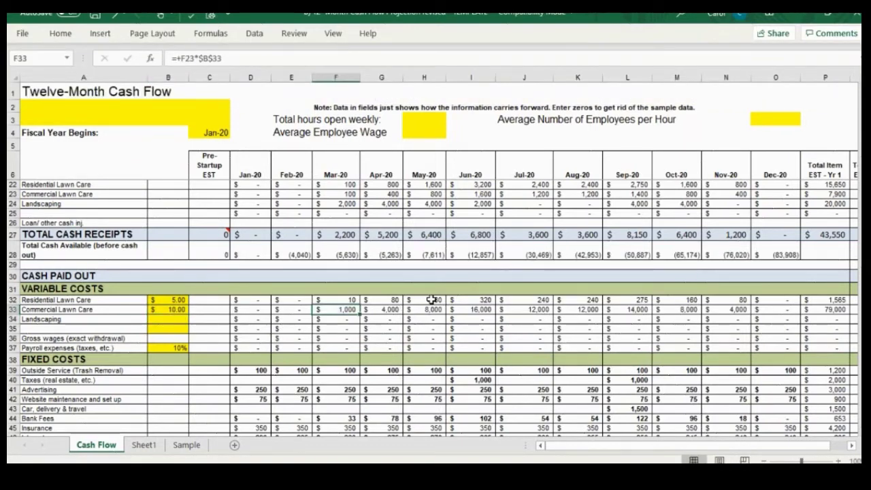
{"action": "key", "text": "Left"}
{"action": "key", "text": "Left"}
{"action": "type", "text": "+"}
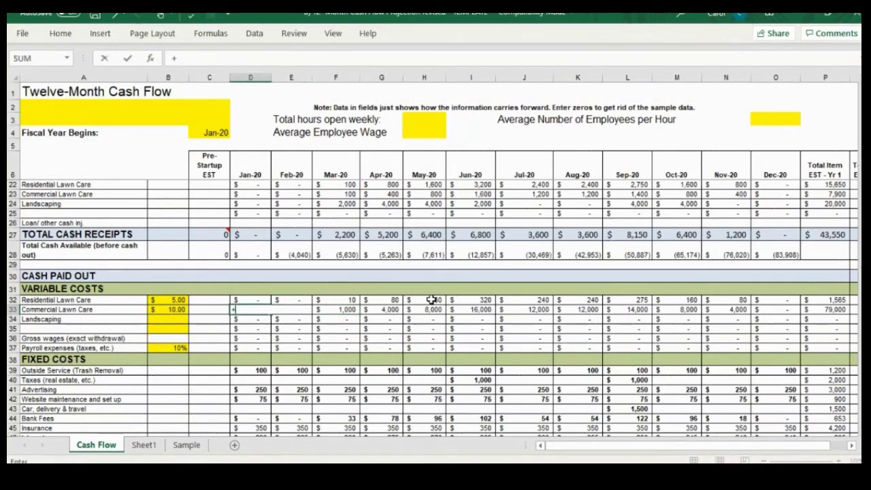
{"action": "scroll", "coordinate": [388, 304], "scroll_direction": "up", "scroll_amount": 5}
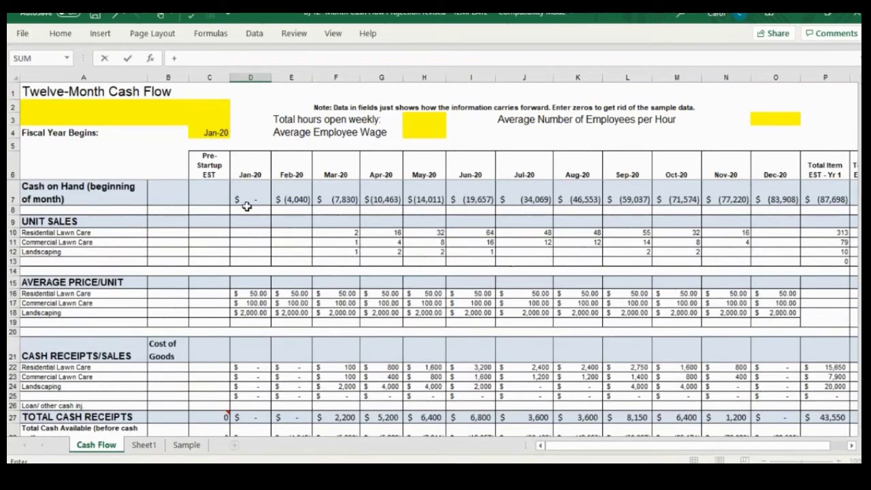
{"action": "left_click", "coordinate": [261, 245]}
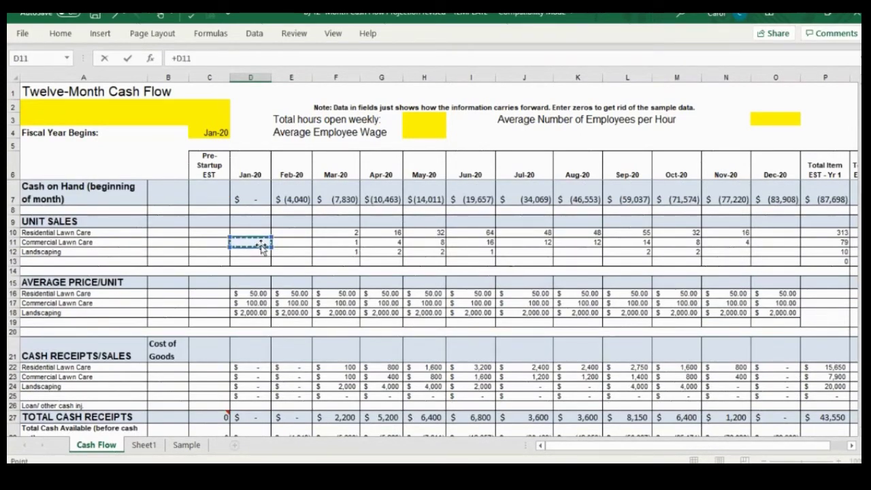
{"action": "type", "text": "*"}
{"action": "scroll", "coordinate": [274, 266], "scroll_direction": "down", "scroll_amount": 5}
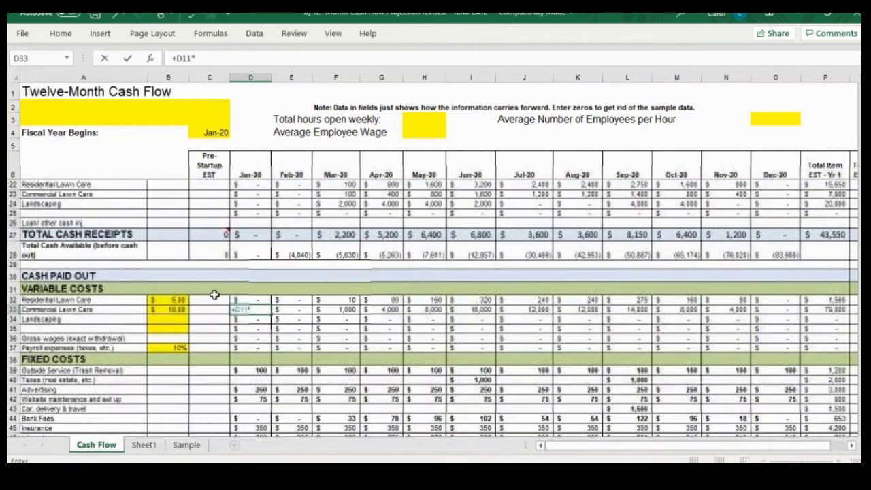
{"action": "left_click", "coordinate": [170, 309]}
{"action": "key", "text": "F4"}
{"action": "key", "text": "Return"}
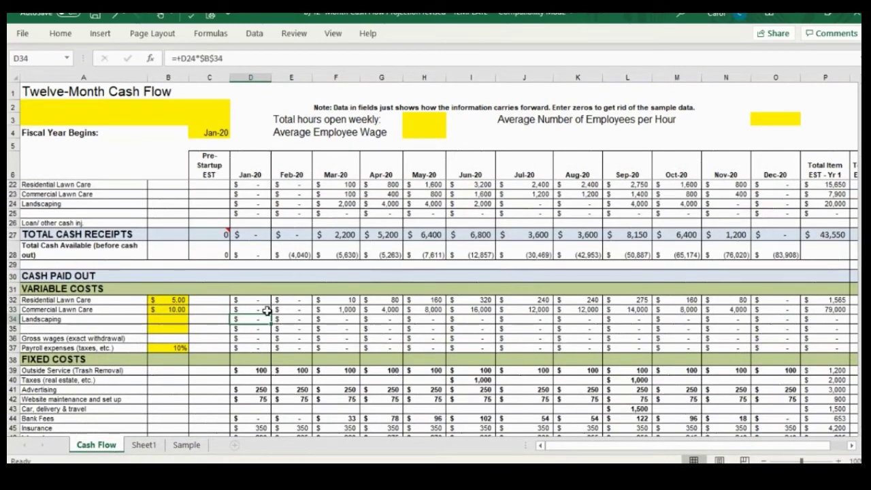
{"action": "left_click", "coordinate": [266, 310]}
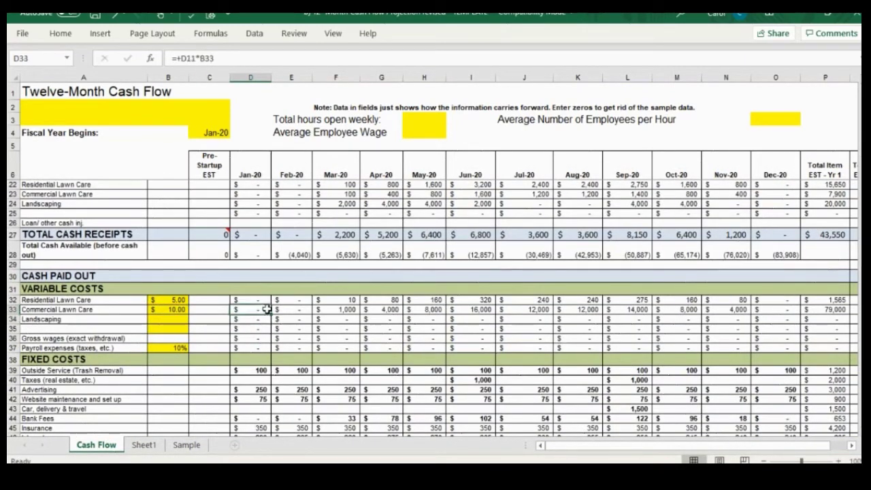
{"action": "left_click", "coordinate": [208, 59]}
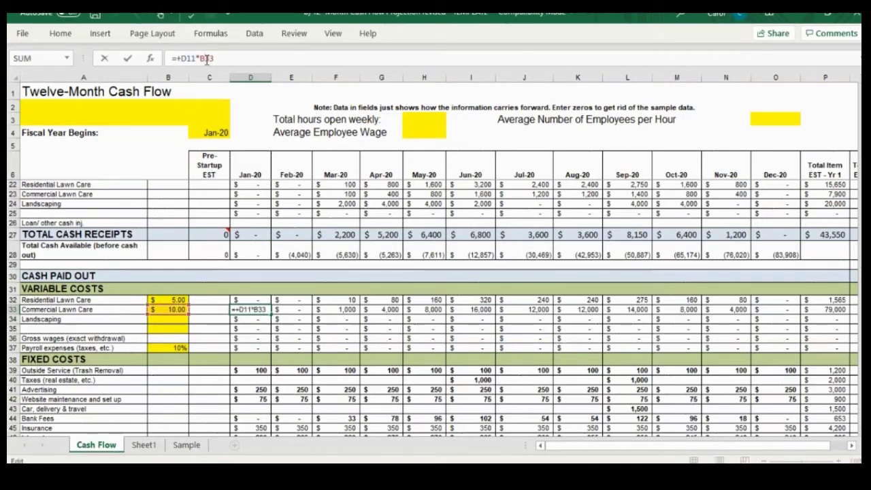
- Correct D33 to =+D11*$B$33 and paste it across row 33's monthly cells
{"action": "type", "text": "$"}
{"action": "key", "text": "Return"}
{"action": "key", "text": "Up"}
{"action": "key", "text": "ctrl+c"}
{"action": "key", "text": "Right"}
{"action": "key", "text": "ctrl+v"}
{"action": "key", "text": "shift+Right"}
{"action": "key", "text": "shift+Right"}
{"action": "key", "text": "shift+Right"}
{"action": "key", "text": "shift+Right"}
{"action": "key", "text": "shift+Right"}
{"action": "key", "text": "shift+Right"}
{"action": "key", "text": "shift+Right"}
{"action": "key", "text": "shift+Right"}
{"action": "key", "text": "shift+Right"}
{"action": "key", "text": "shift+Right"}
{"action": "key", "text": "shift+Right"}
{"action": "key", "text": "shift+Right"}
{"action": "key", "text": "shift+Right"}
{"action": "key", "text": "shift+Right"}
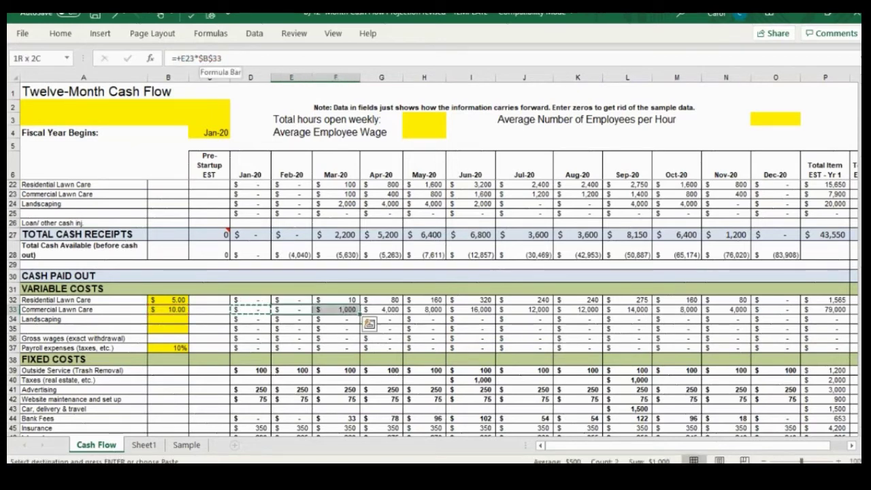
{"action": "key", "text": "ctrl+v"}
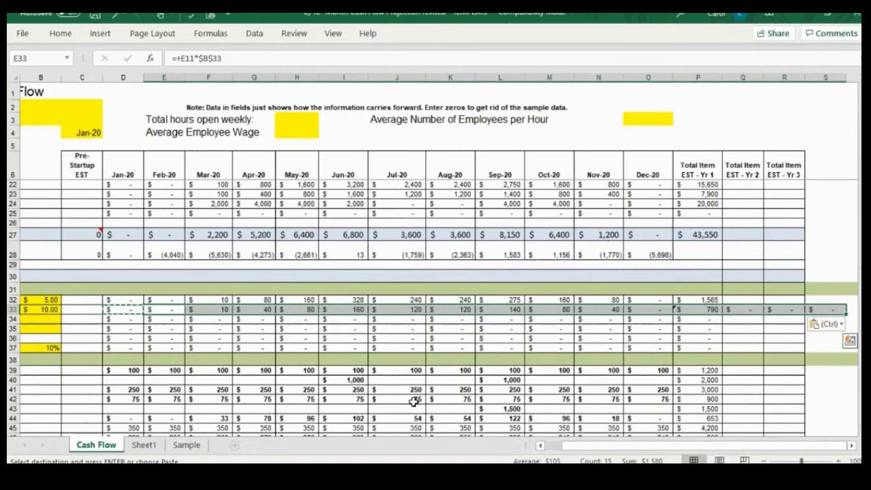
{"action": "left_click_drag", "start_coordinate": [578, 446], "coordinate": [680, 444]}
{"action": "left_click", "coordinate": [609, 310]}
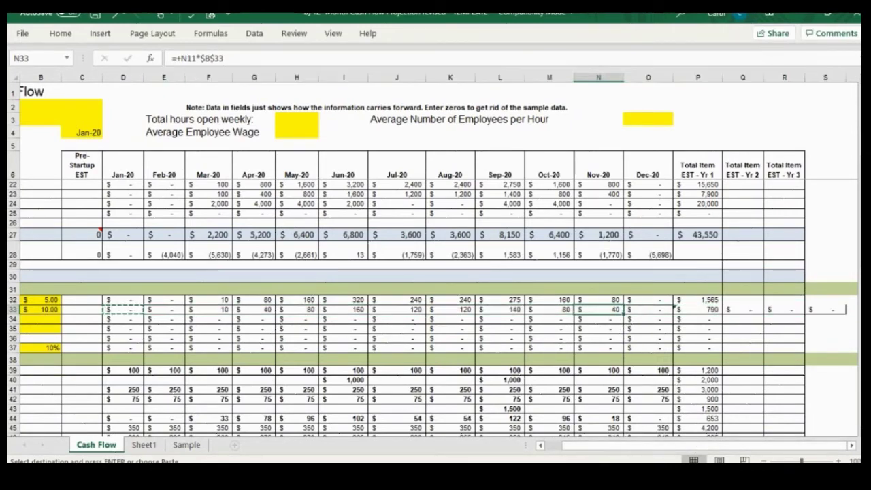
{"action": "key", "text": "Right"}
{"action": "key", "text": "Right"}
{"action": "key", "text": "Right"}
{"action": "key", "text": "Right"}
{"action": "key", "text": "Right"}
{"action": "key", "text": "Right"}
{"action": "key", "text": "Right"}
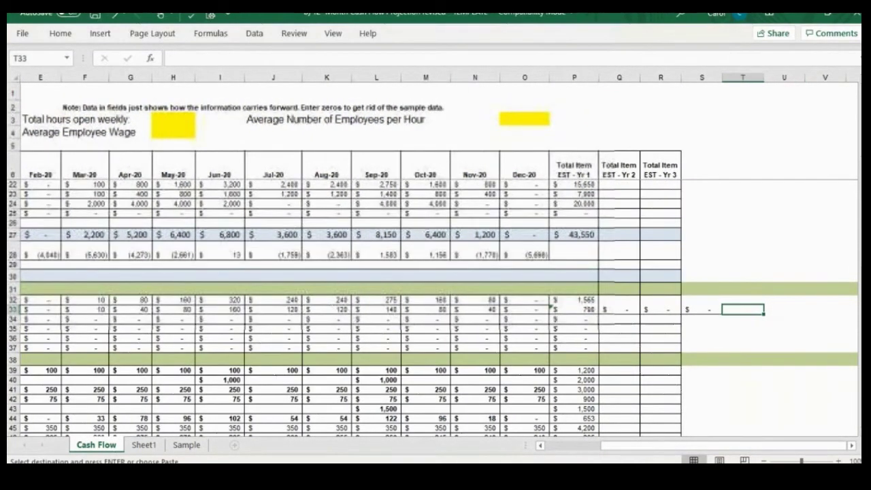
- Clear the stray Year 2 and Year 3 values in Q33:R33 and paste the formula into P33
{"action": "left_click", "coordinate": [582, 302]}
{"action": "key", "text": "ctrl+c"}
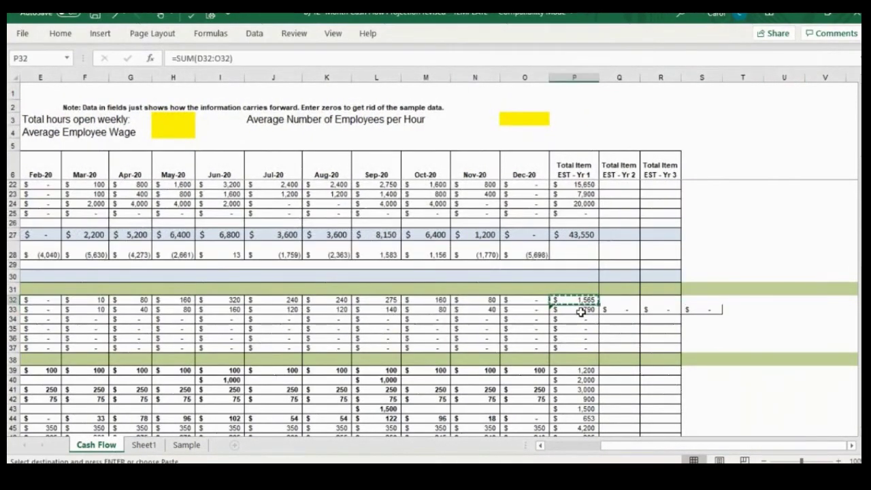
{"action": "left_click", "coordinate": [579, 195]}
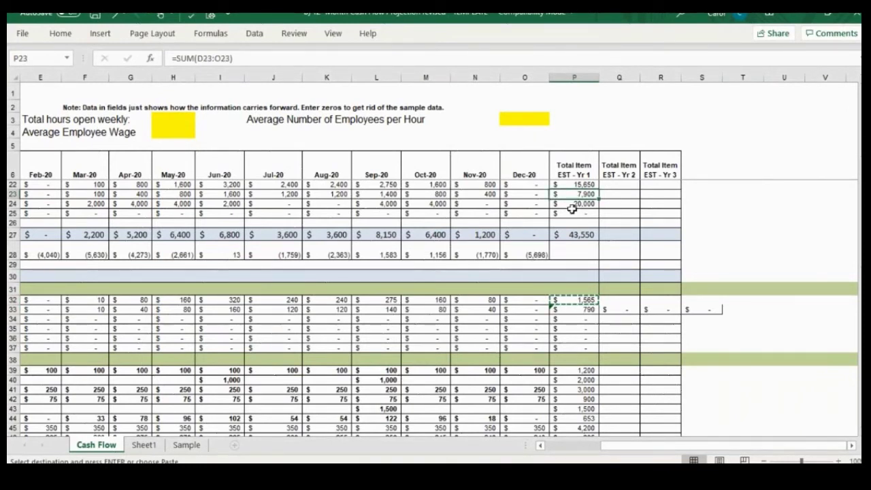
{"action": "left_click", "coordinate": [558, 310]}
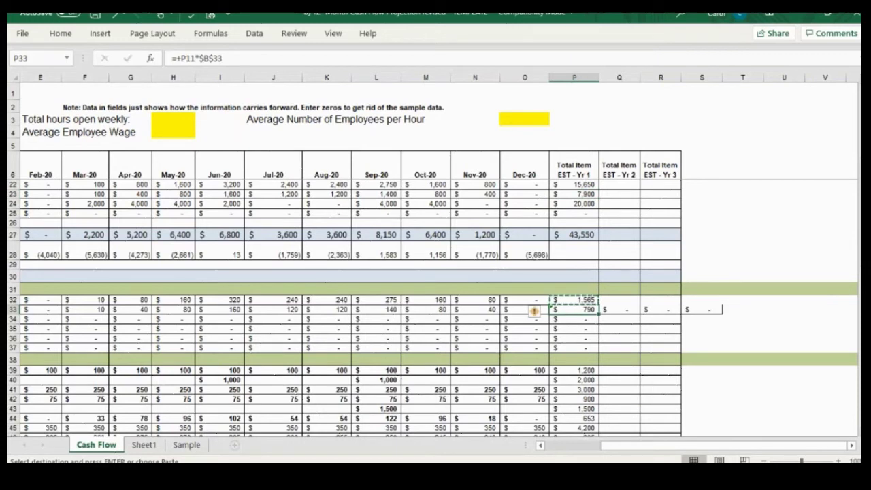
{"action": "left_click", "coordinate": [623, 311]}
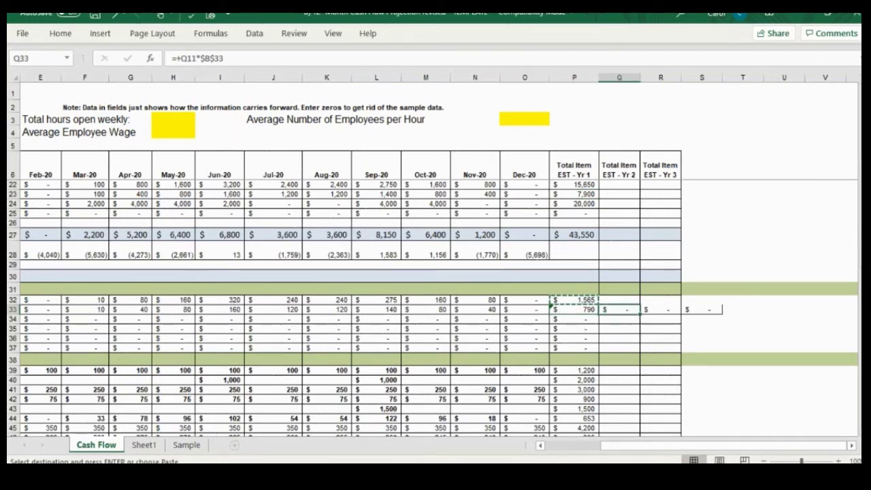
{"action": "key", "text": "Delete"}
{"action": "key", "text": "Right"}
{"action": "key", "text": "Delete"}
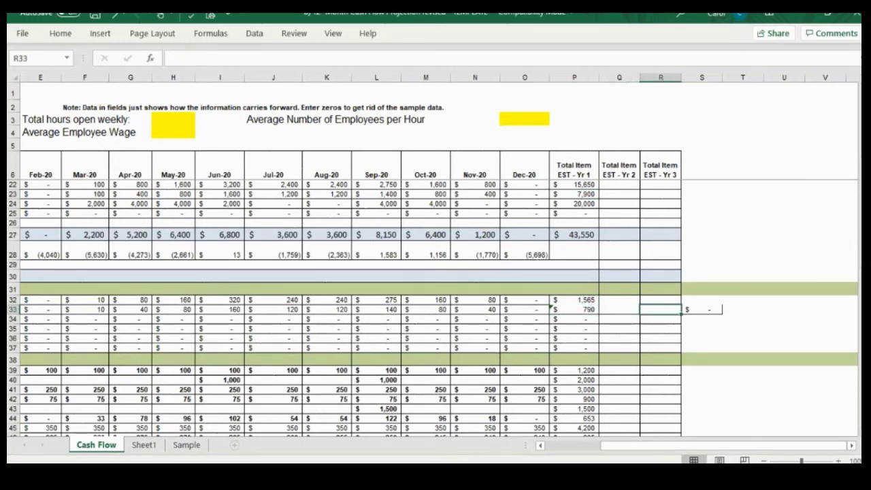
{"action": "key", "text": "Left"}
{"action": "key", "text": "Left"}
{"action": "key", "text": "Left"}
{"action": "key", "text": "ctrl+c"}
{"action": "key", "text": "Right"}
{"action": "key", "text": "ctrl+v"}
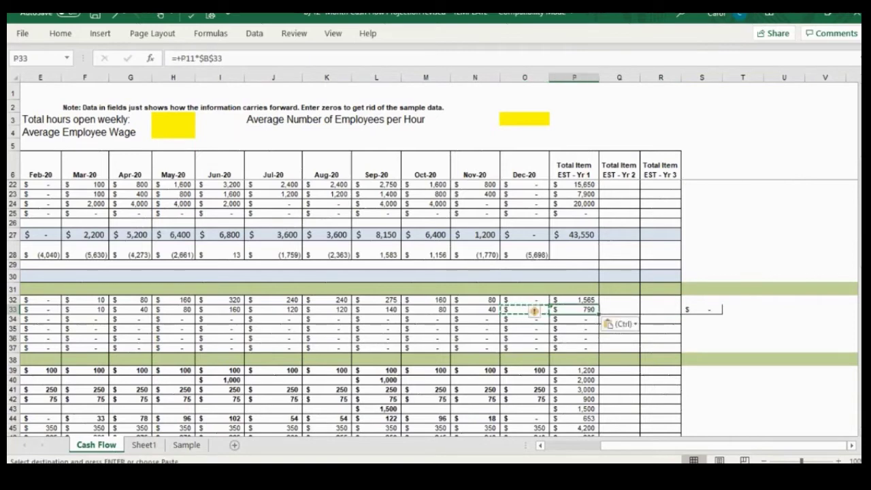
{"action": "key", "text": "Left"}
{"action": "key", "text": "Left"}
{"action": "key", "text": "Left"}
{"action": "key", "text": "Left"}
{"action": "key", "text": "Left"}
{"action": "key", "text": "Left"}
{"action": "key", "text": "Left"}
{"action": "key", "text": "Left"}
{"action": "key", "text": "Left"}
{"action": "key", "text": "Left"}
{"action": "key", "text": "Left"}
{"action": "key", "text": "Left"}
{"action": "key", "text": "Left"}
{"action": "key", "text": "Left"}
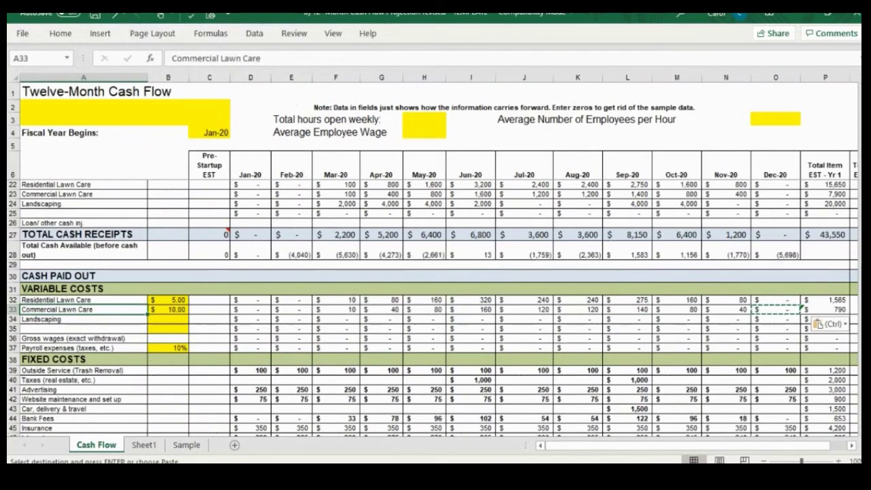
- Enter .5 in B34 for a 50% Landscaping rate and verify D34's =+D24*$B$34 formula
{"action": "key", "text": "Down"}
{"action": "key", "text": "Right"}
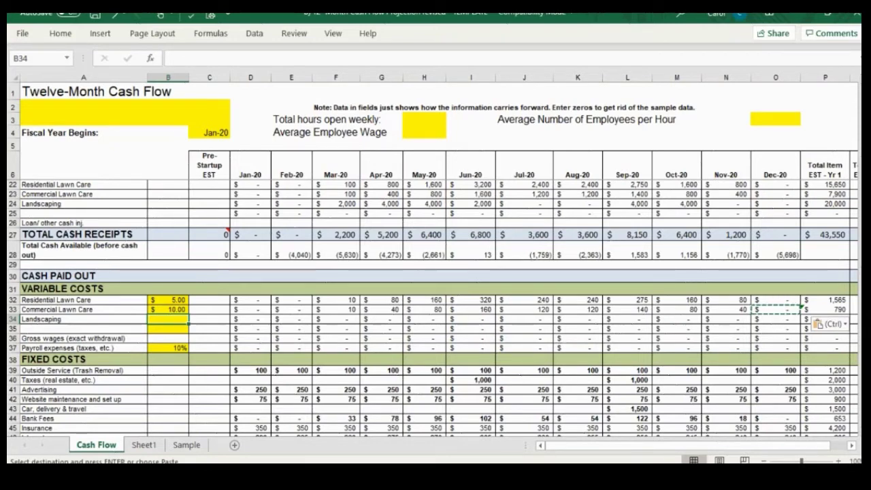
{"action": "scroll", "coordinate": [476, 290], "scroll_direction": "up", "scroll_amount": 5}
{"action": "scroll", "coordinate": [446, 282], "scroll_direction": "down", "scroll_amount": 5}
{"action": "scroll", "coordinate": [446, 282], "scroll_direction": "down", "scroll_amount": 1}
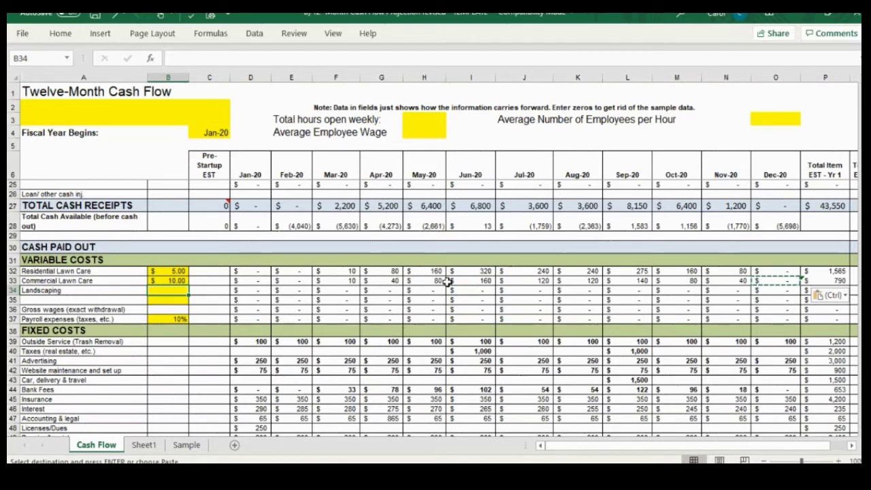
{"action": "type", "text": ".50"}
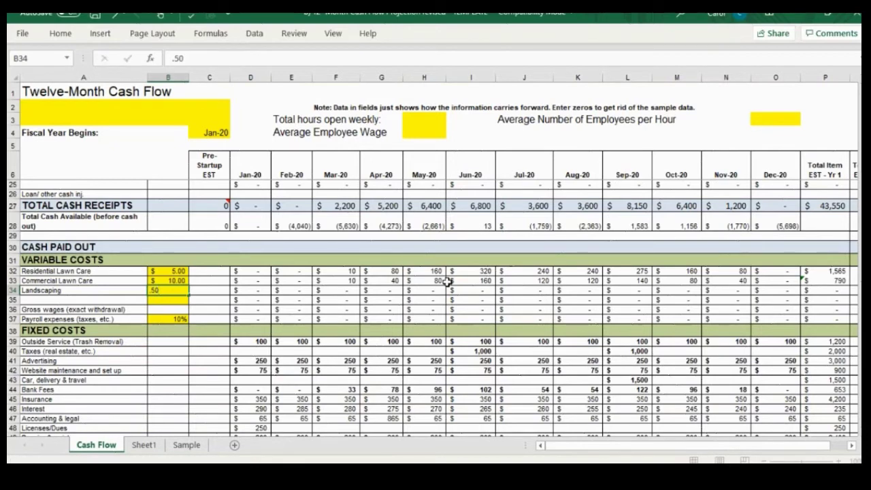
{"action": "key", "text": "Return"}
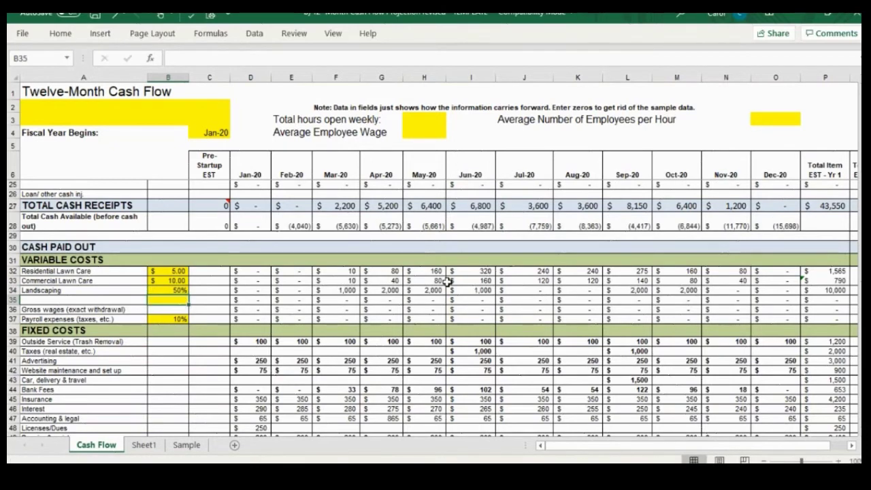
{"action": "key", "text": "Up"}
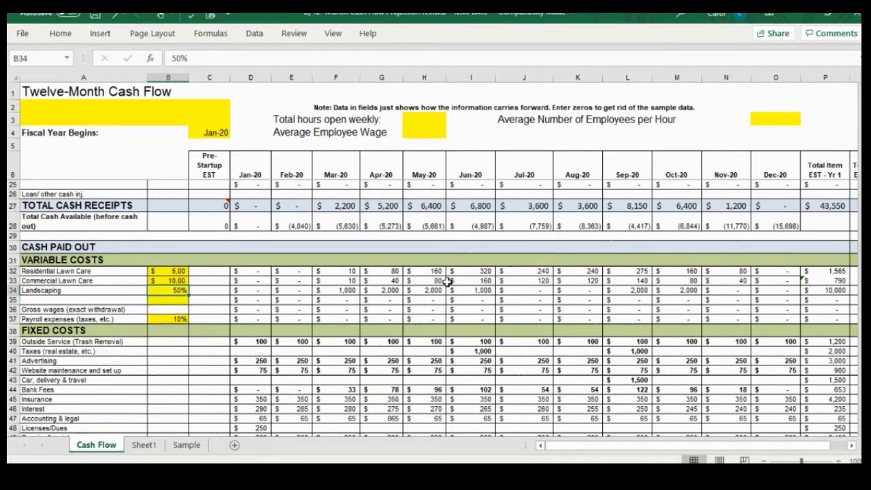
{"action": "left_click", "coordinate": [258, 292]}
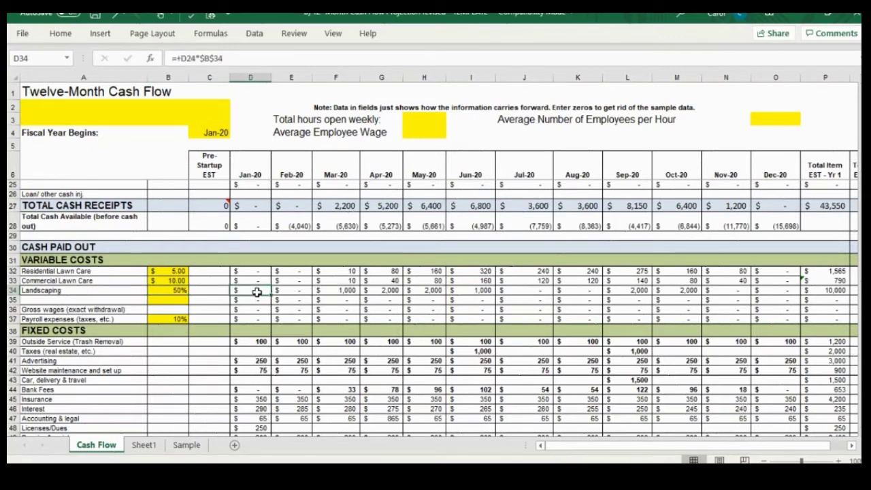
{"action": "left_click", "coordinate": [178, 292]}
{"action": "left_click", "coordinate": [259, 293]}
{"action": "scroll", "coordinate": [262, 292], "scroll_direction": "up", "scroll_amount": 2}
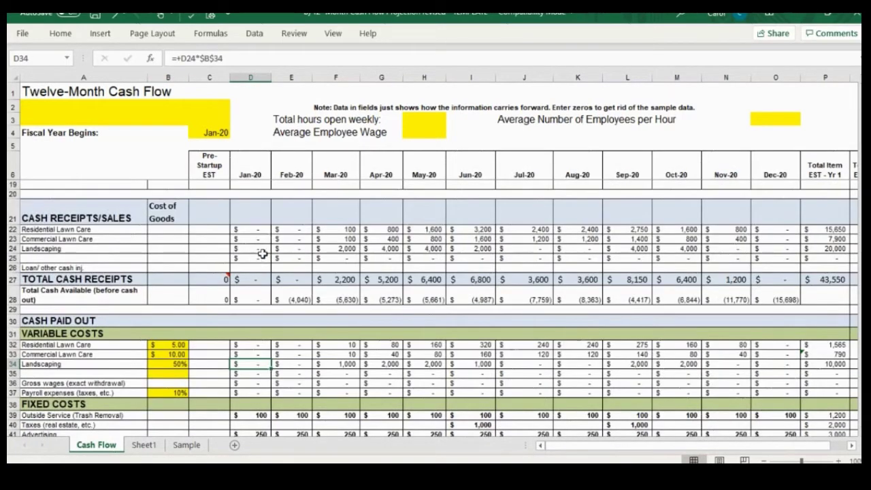
{"action": "left_click", "coordinate": [263, 252]}
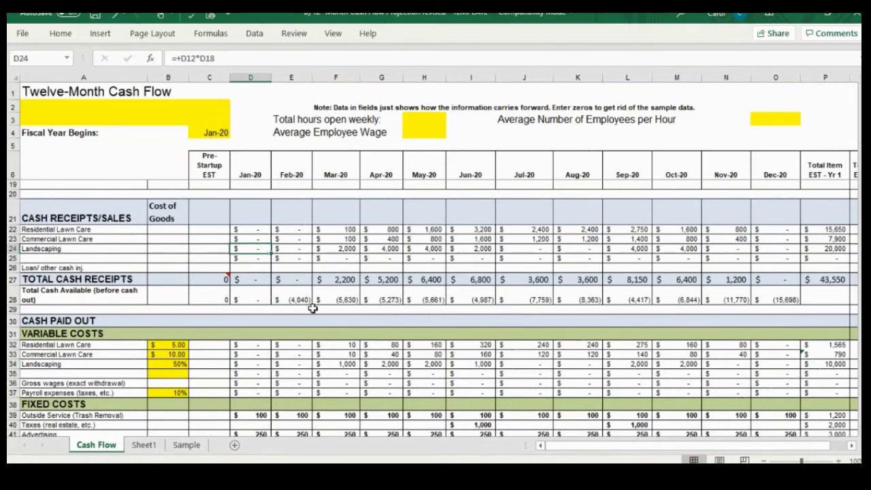
{"action": "scroll", "coordinate": [312, 309], "scroll_direction": "down", "scroll_amount": 3}
{"action": "scroll", "coordinate": [361, 252], "scroll_direction": "up", "scroll_amount": 3}
{"action": "left_click", "coordinate": [357, 251]}
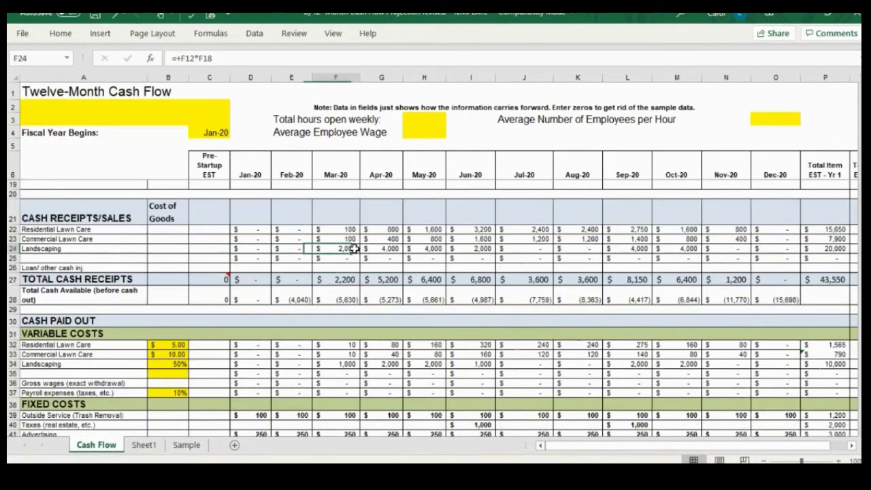
{"action": "left_click", "coordinate": [349, 365]}
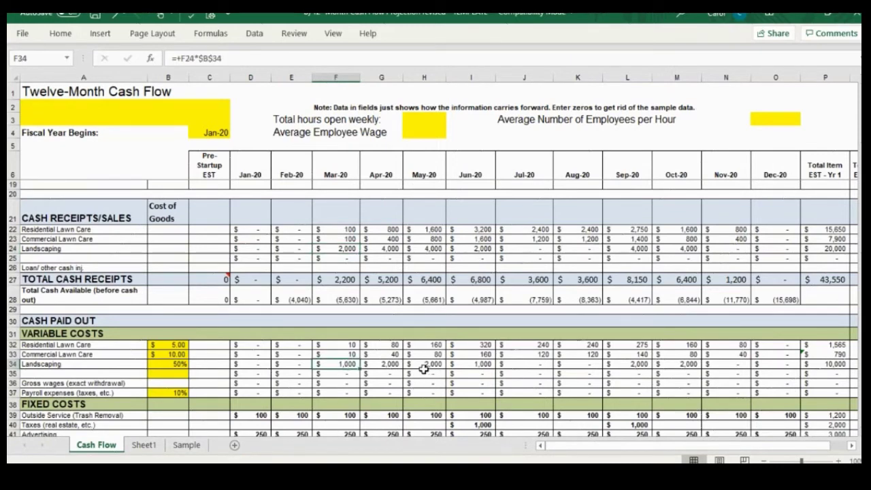
{"action": "left_click", "coordinate": [154, 363]}
{"action": "left_click", "coordinate": [411, 365]}
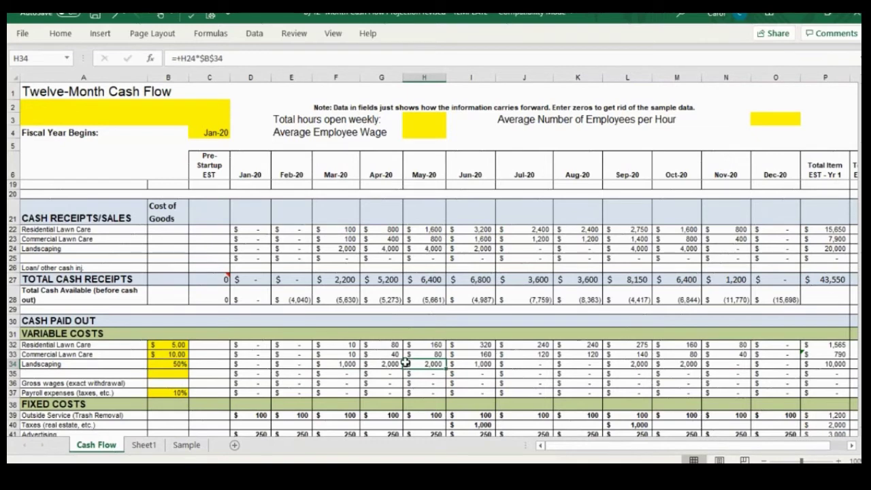
{"action": "left_click", "coordinate": [168, 365]}
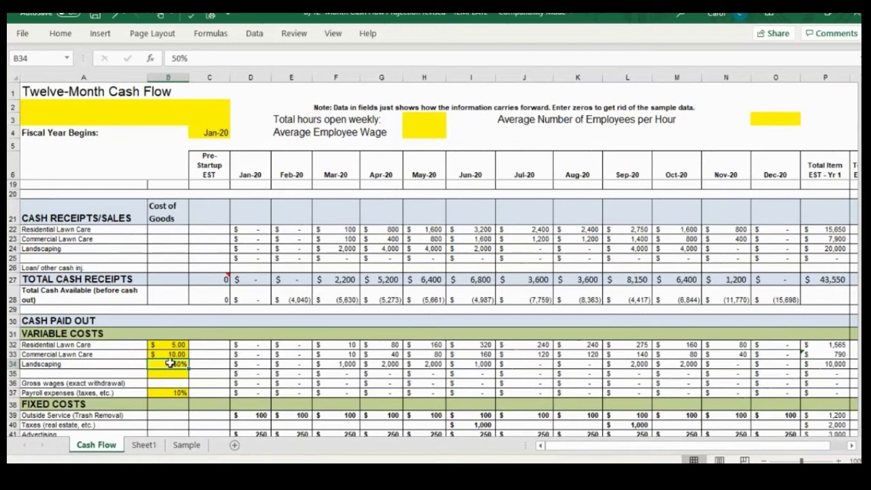
{"action": "key", "text": "Right"}
{"action": "key", "text": "Right"}
{"action": "key", "text": "Right"}
{"action": "key", "text": "Right"}
{"action": "key", "text": "Right"}
{"action": "key", "text": "Right"}
{"action": "key", "text": "Right"}
{"action": "key", "text": "Right"}
{"action": "key", "text": "Right"}
{"action": "key", "text": "Right"}
{"action": "key", "text": "Right"}
{"action": "key", "text": "Right"}
{"action": "key", "text": "Right"}
{"action": "key", "text": "Right"}
{"action": "key", "text": "Right"}
{"action": "key", "text": "Right"}
{"action": "key", "text": "Right"}
{"action": "key", "text": "Right"}
{"action": "key", "text": "Right"}
{"action": "key", "text": "Right"}
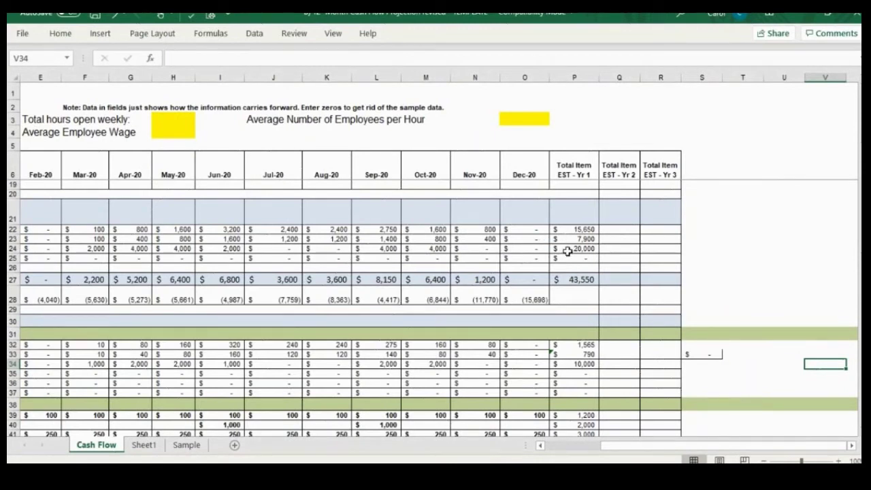
{"action": "left_click", "coordinate": [582, 364]}
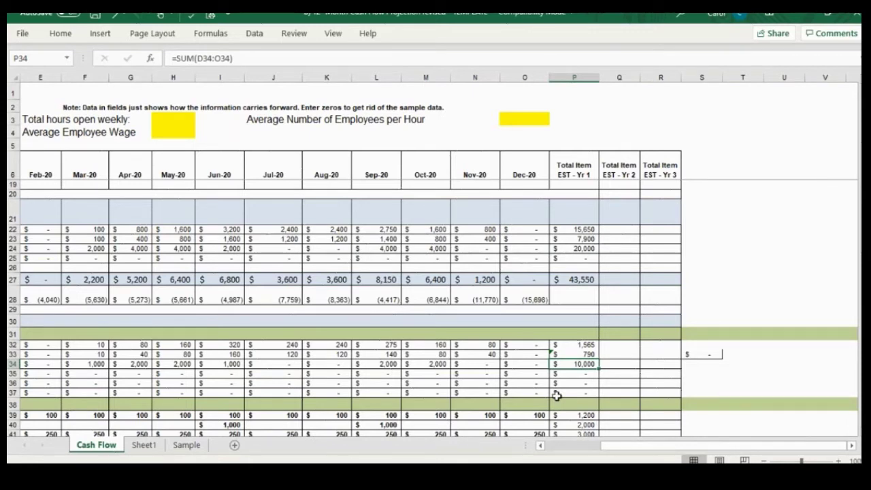
{"action": "key", "text": "Left"}
{"action": "key", "text": "Left"}
{"action": "key", "text": "Left"}
{"action": "key", "text": "Left"}
{"action": "key", "text": "Left"}
{"action": "key", "text": "Left"}
{"action": "key", "text": "Left"}
{"action": "key", "text": "Left"}
{"action": "key", "text": "Left"}
{"action": "key", "text": "Left"}
{"action": "key", "text": "Left"}
{"action": "key", "text": "Left"}
{"action": "key", "text": "Left"}
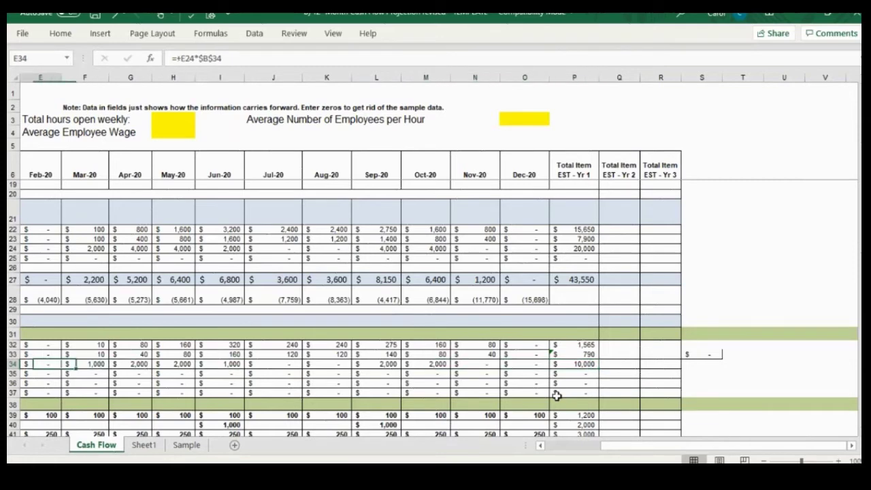
{"action": "key", "text": "Left"}
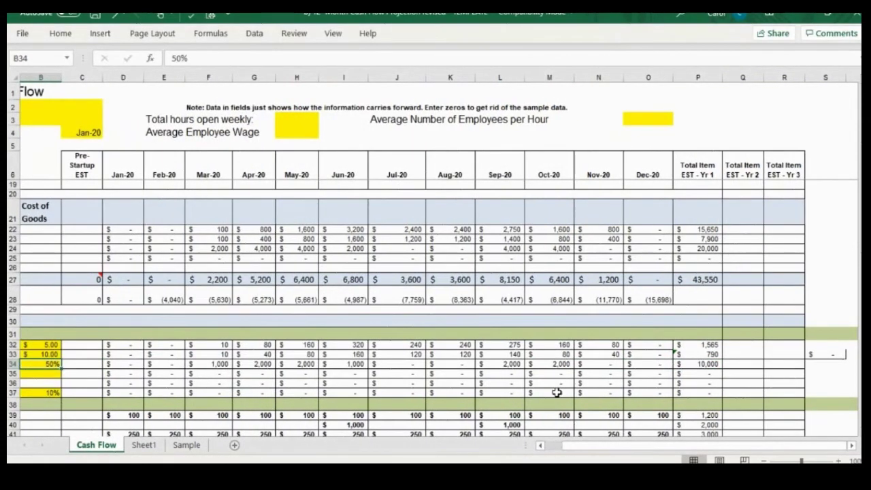
{"action": "left_click_drag", "start_coordinate": [646, 450], "coordinate": [646, 449]}
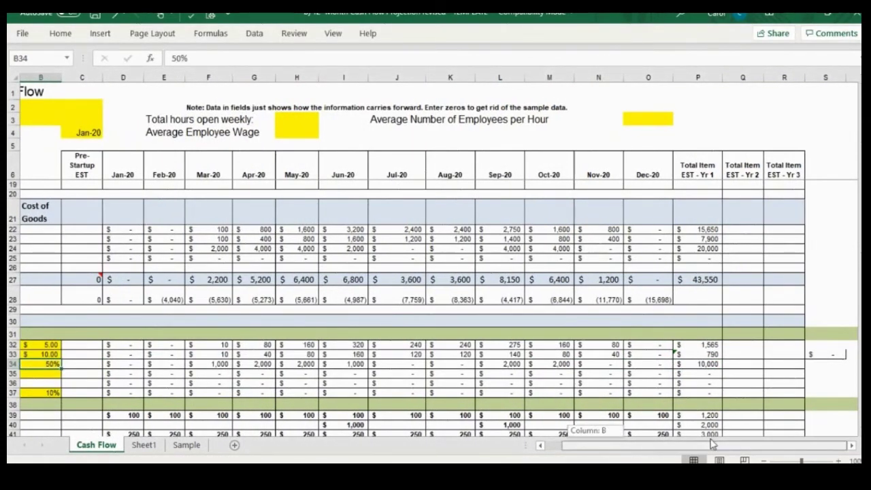
{"action": "left_click", "coordinate": [584, 373]}
{"action": "key", "text": "Right"}
{"action": "key", "text": "Right"}
{"action": "key", "text": "Right"}
{"action": "key", "text": "Right"}
{"action": "key", "text": "Right"}
{"action": "key", "text": "Right"}
{"action": "key", "text": "Right"}
{"action": "key", "text": "Right"}
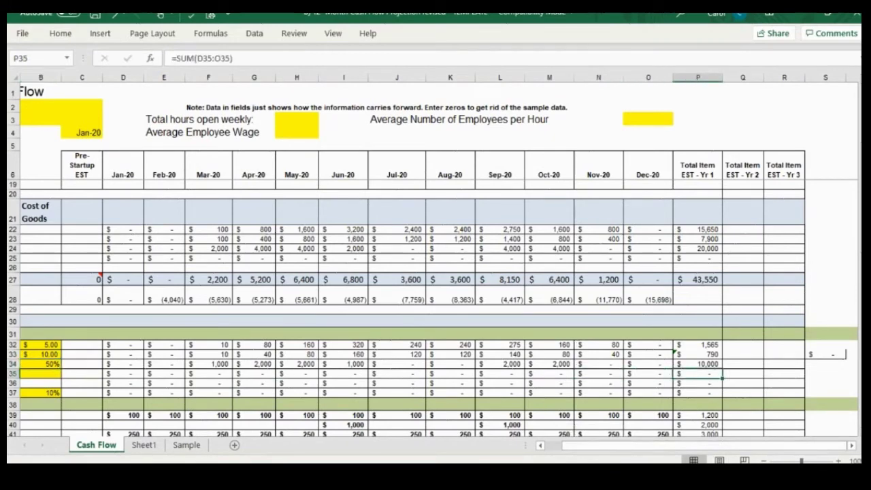
{"action": "key", "text": "Right"}
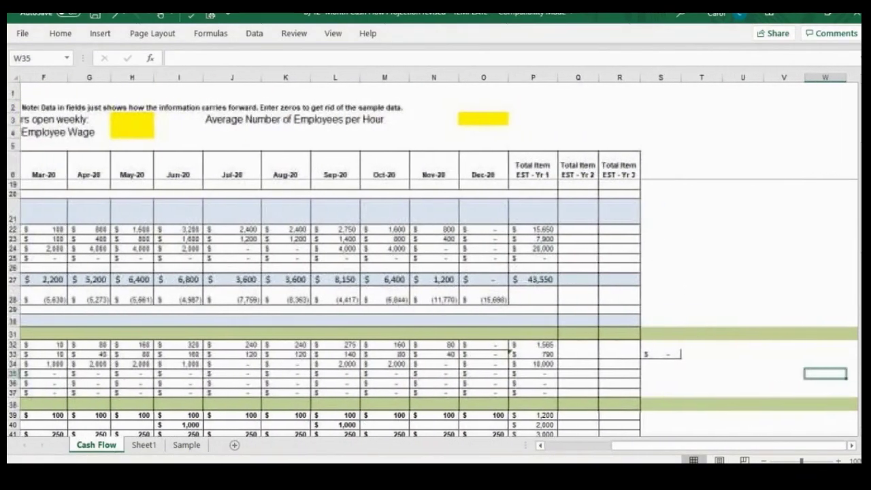
{"action": "left_click_drag", "start_coordinate": [554, 348], "coordinate": [551, 373]}
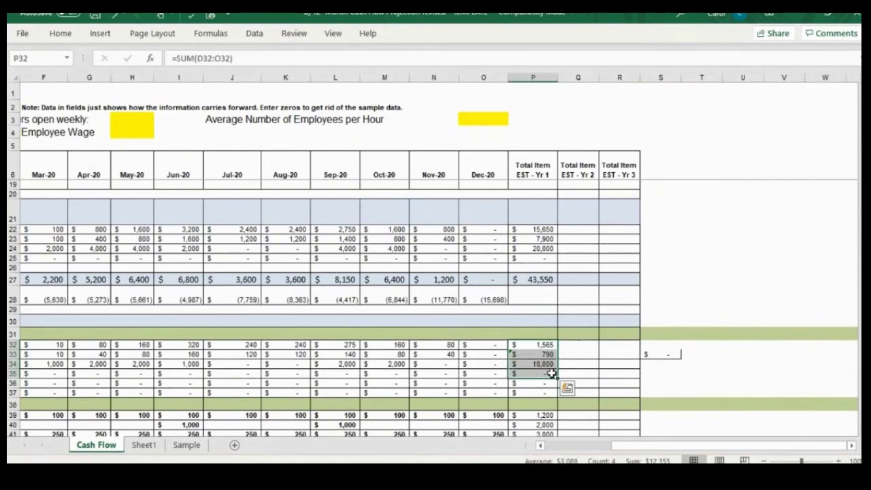
{"action": "left_click", "coordinate": [617, 385]}
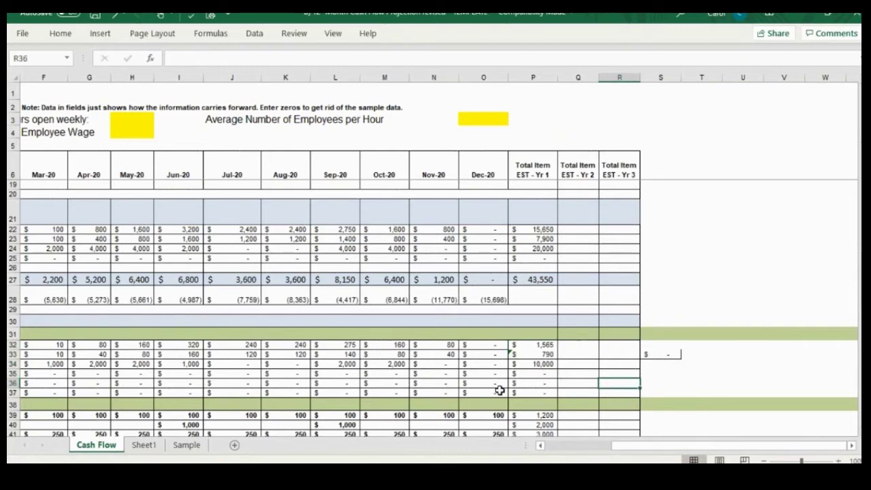
{"action": "scroll", "coordinate": [326, 383], "scroll_direction": "down", "scroll_amount": 4}
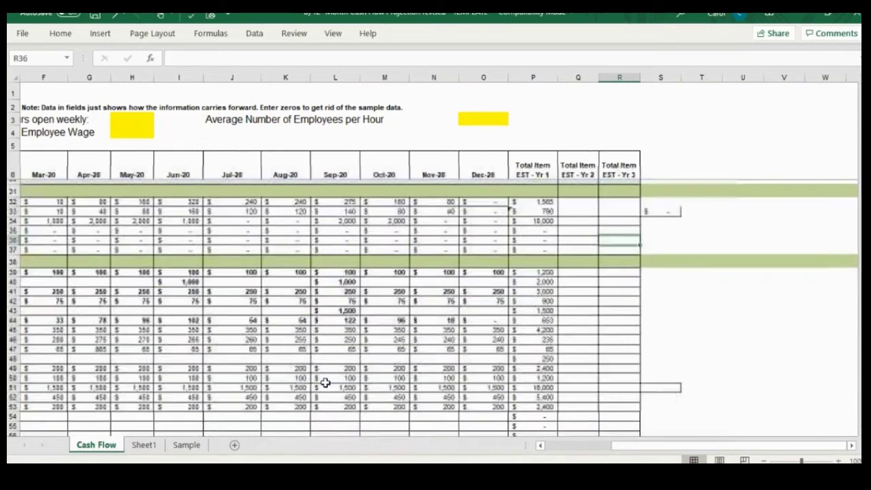
{"action": "scroll", "coordinate": [399, 322], "scroll_direction": "down", "scroll_amount": 12}
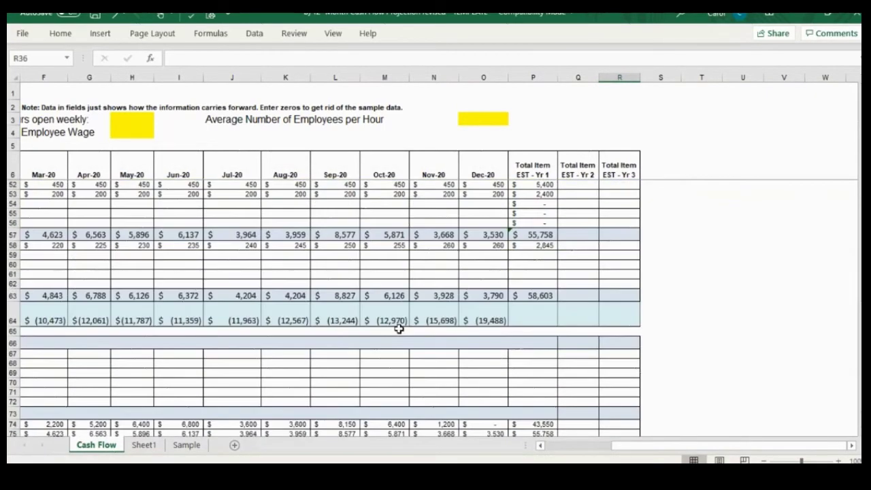
{"action": "left_click", "coordinate": [542, 276]}
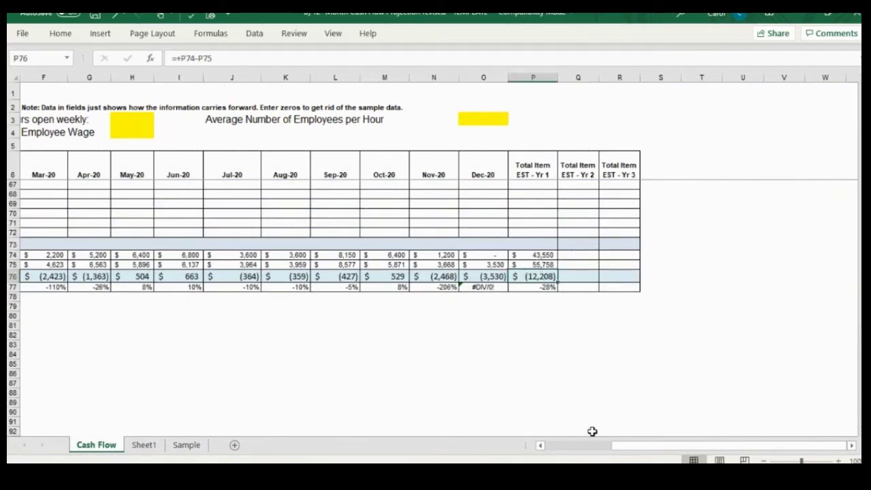
{"action": "left_click_drag", "start_coordinate": [629, 451], "coordinate": [544, 447]}
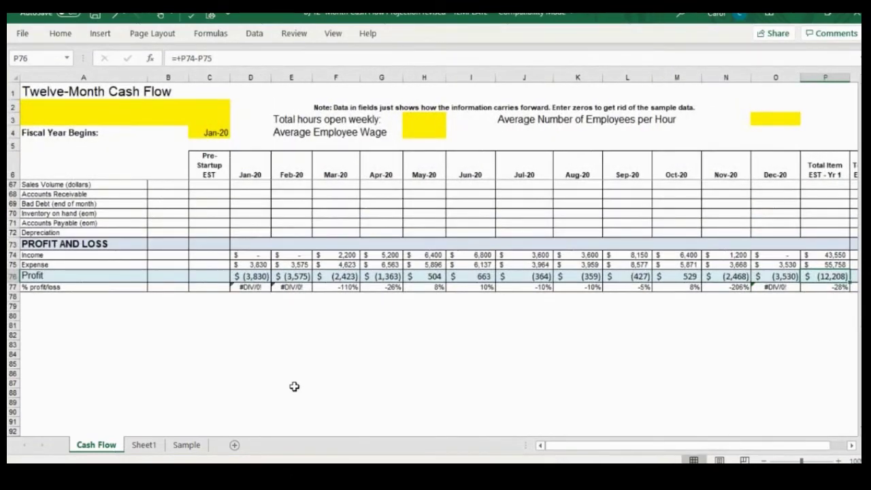
{"action": "scroll", "coordinate": [294, 386], "scroll_direction": "up", "scroll_amount": 11}
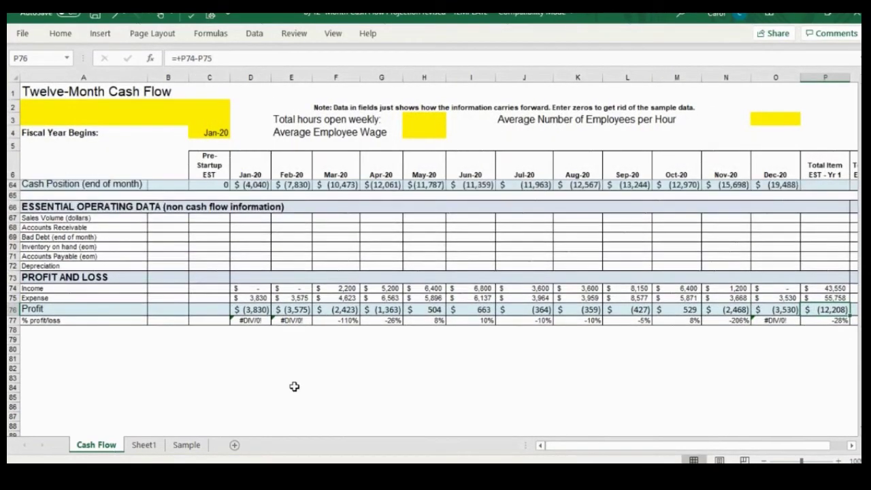
{"action": "scroll", "coordinate": [294, 388], "scroll_direction": "up", "scroll_amount": 3}
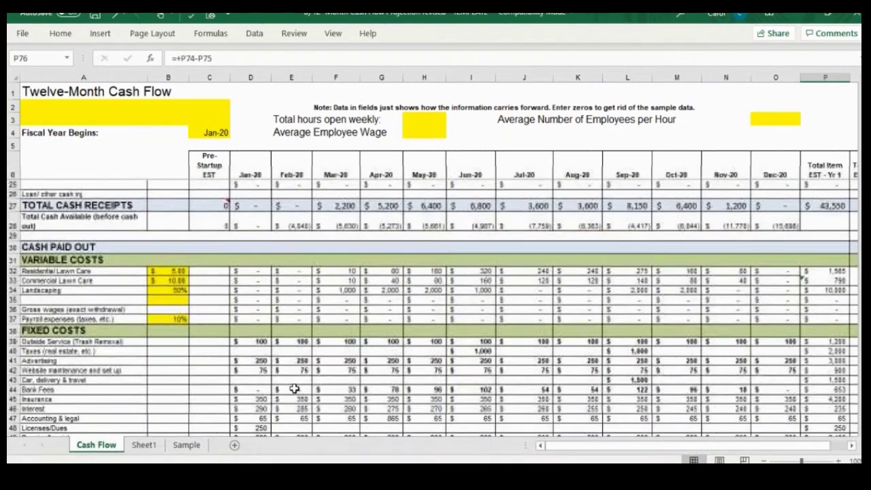
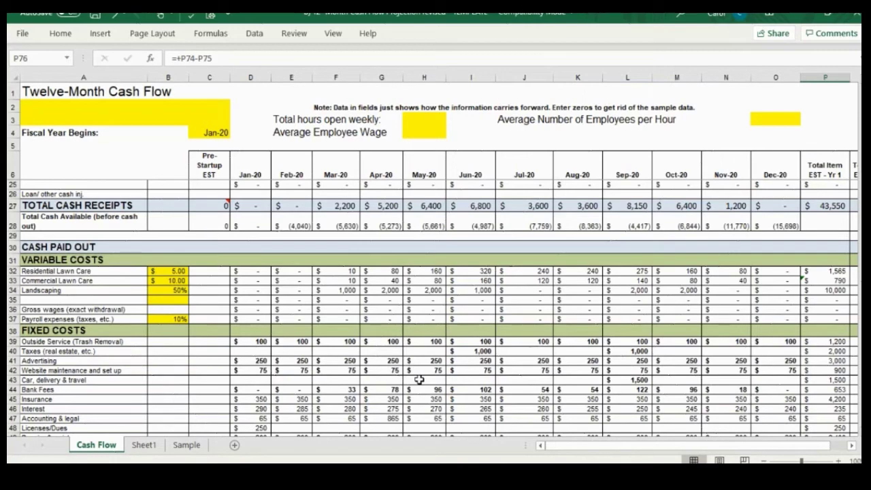
- Replace the January Rent amount with 250
{"action": "scroll", "coordinate": [419, 380], "scroll_direction": "up", "scroll_amount": 4}
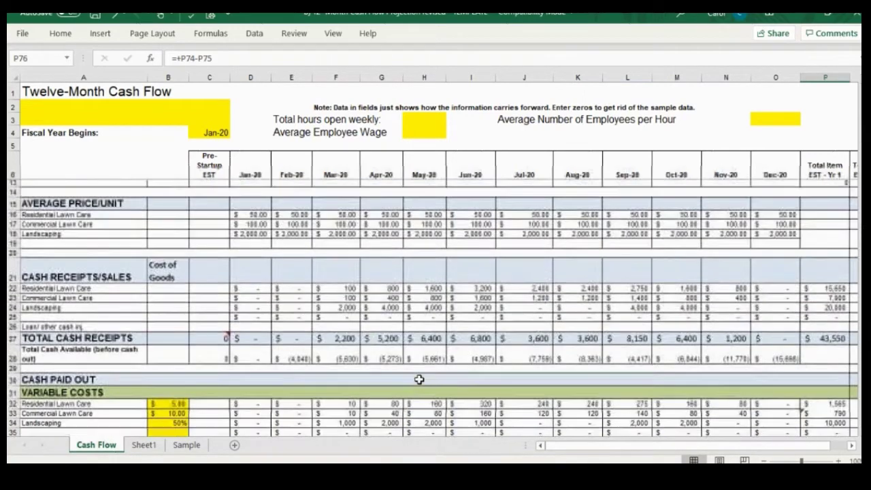
{"action": "scroll", "coordinate": [419, 380], "scroll_direction": "up", "scroll_amount": 2}
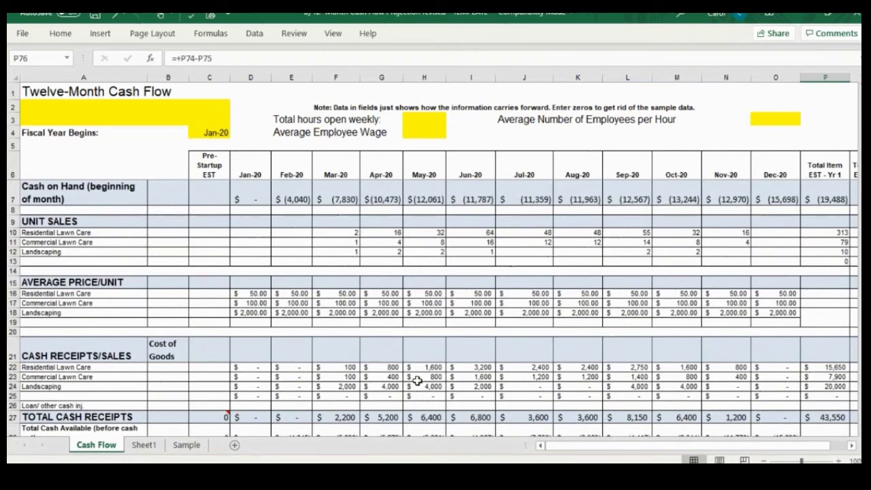
{"action": "scroll", "coordinate": [418, 381], "scroll_direction": "down", "scroll_amount": 10}
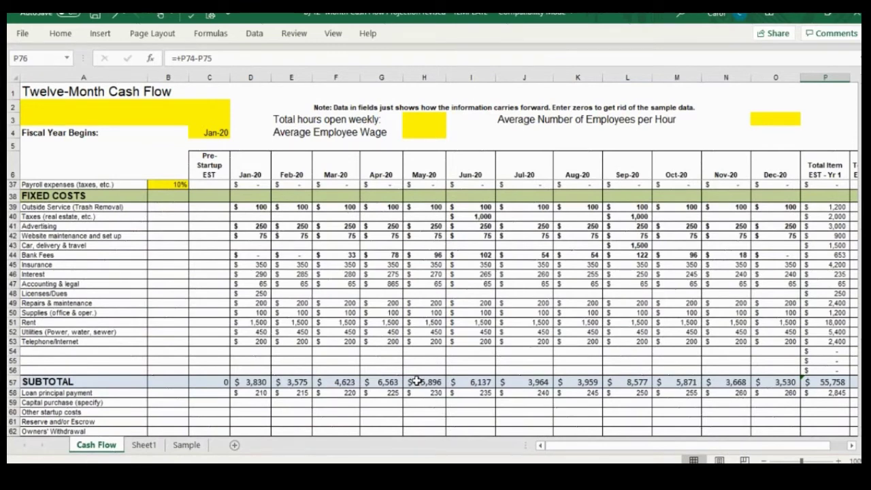
{"action": "left_click", "coordinate": [263, 323]}
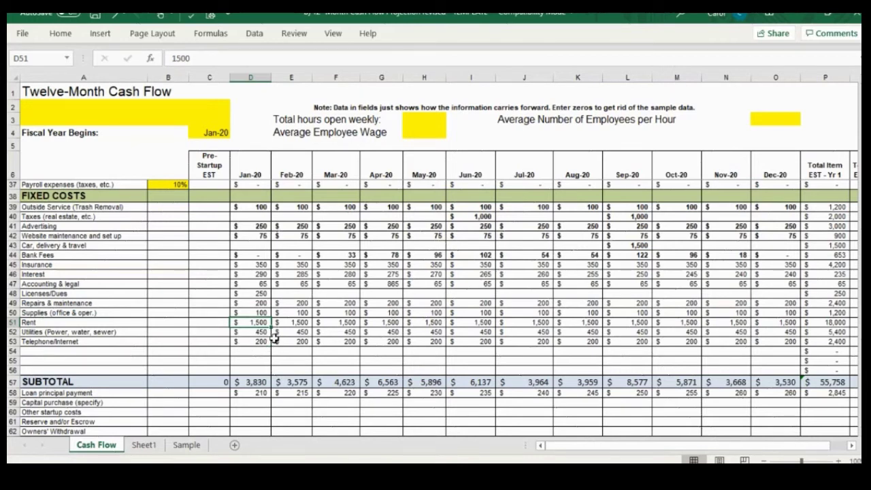
{"action": "key", "text": "Delete"}
{"action": "type", "text": "250"}
{"action": "key", "text": "Return"}
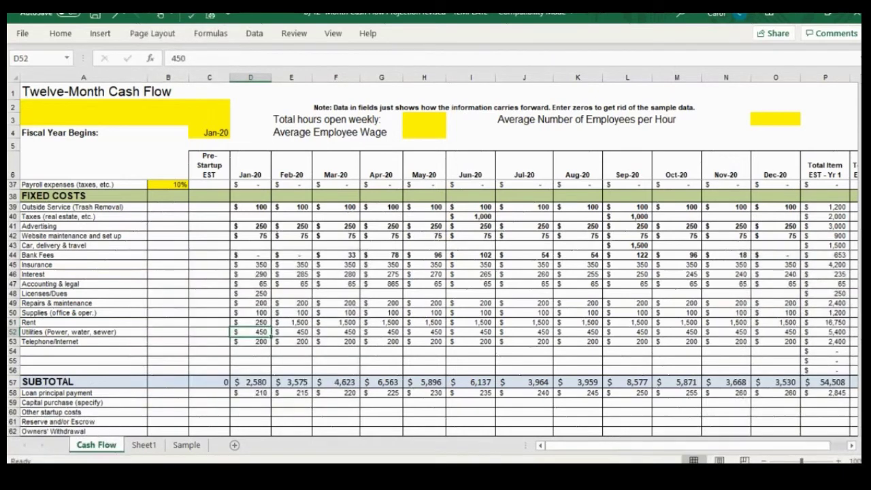
{"action": "key", "text": "Up"}
{"action": "key", "text": "Up"}
{"action": "left_click", "coordinate": [251, 322]}
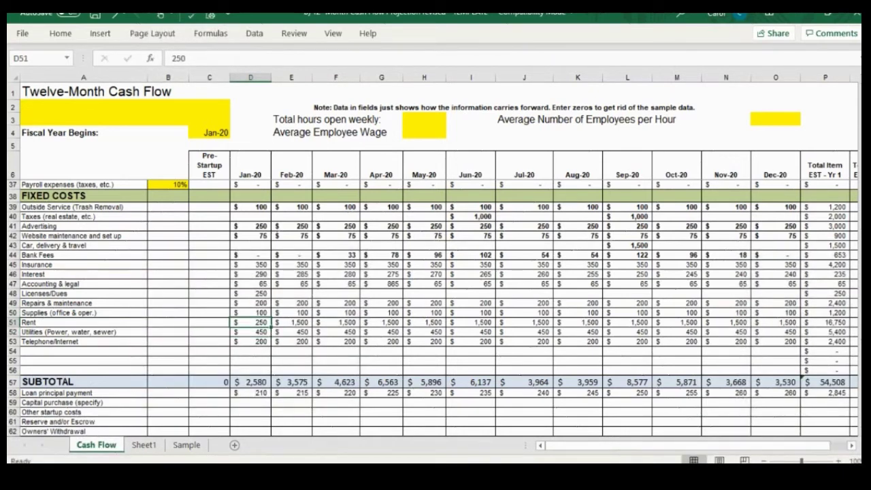
- Copy the 250 Rent into February through September
{"action": "key", "text": "ctrl+c"}
{"action": "left_click_drag", "start_coordinate": [292, 322], "coordinate": [640, 324]}
{"action": "key", "text": "ctrl+v"}
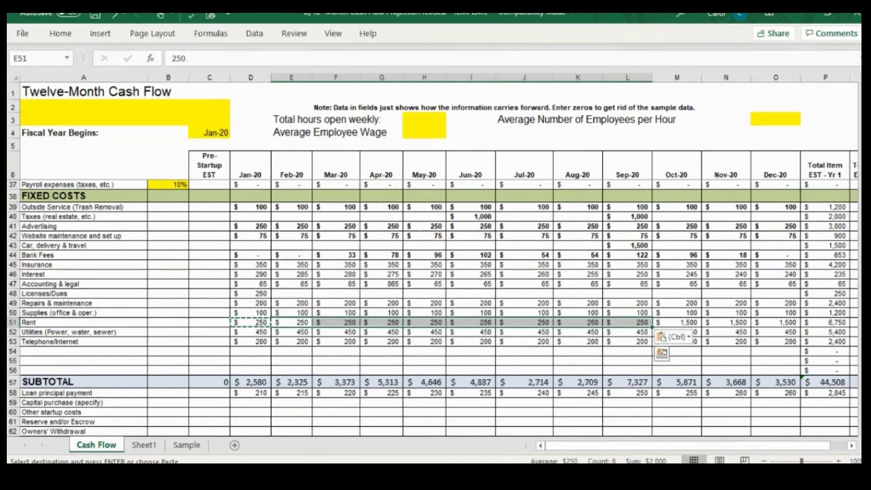
{"action": "left_click", "coordinate": [335, 322]}
{"action": "key", "text": "Right"}
{"action": "key", "text": "Right"}
{"action": "key", "text": "Right"}
{"action": "key", "text": "Right"}
{"action": "key", "text": "Right"}
{"action": "key", "text": "Right"}
{"action": "key", "text": "Right"}
{"action": "key", "text": "Right"}
{"action": "key", "text": "Right"}
{"action": "key", "text": "Right"}
{"action": "key", "text": "Right"}
{"action": "key", "text": "Right"}
{"action": "key", "text": "Left"}
{"action": "key", "text": "Left"}
{"action": "key", "text": "Left"}
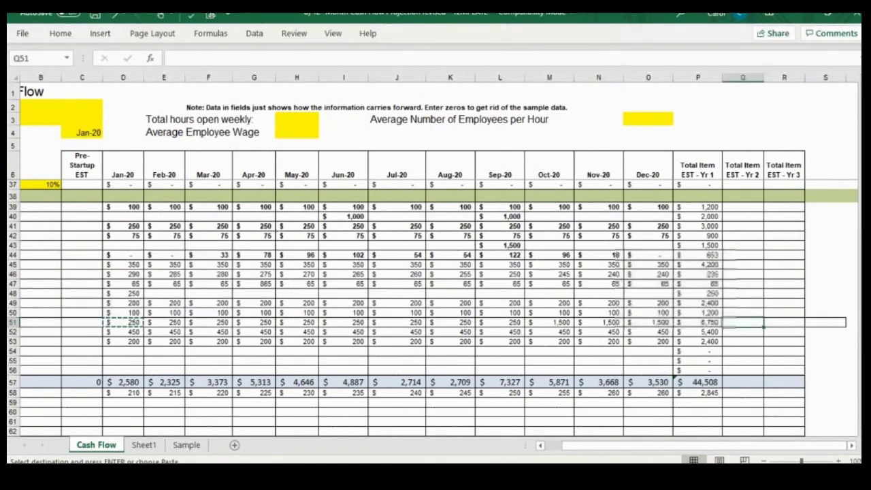
{"action": "key", "text": "Left"}
{"action": "key", "text": "Left"}
{"action": "key", "text": "Left"}
- Extend the 250 Rent into October and November, leaving December at 1,500
{"action": "key", "text": "ctrl+c"}
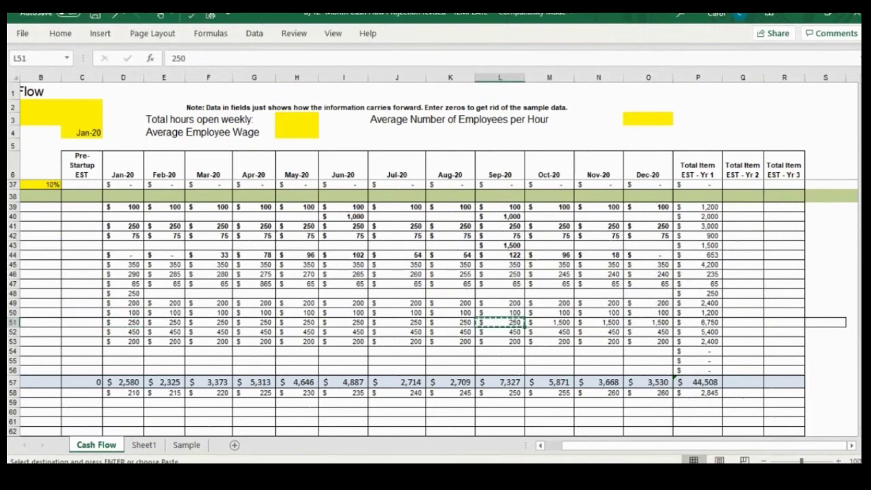
{"action": "key", "text": "Right"}
{"action": "key", "text": "ctrl+v"}
{"action": "key", "text": "Right"}
{"action": "key", "text": "ctrl+v"}
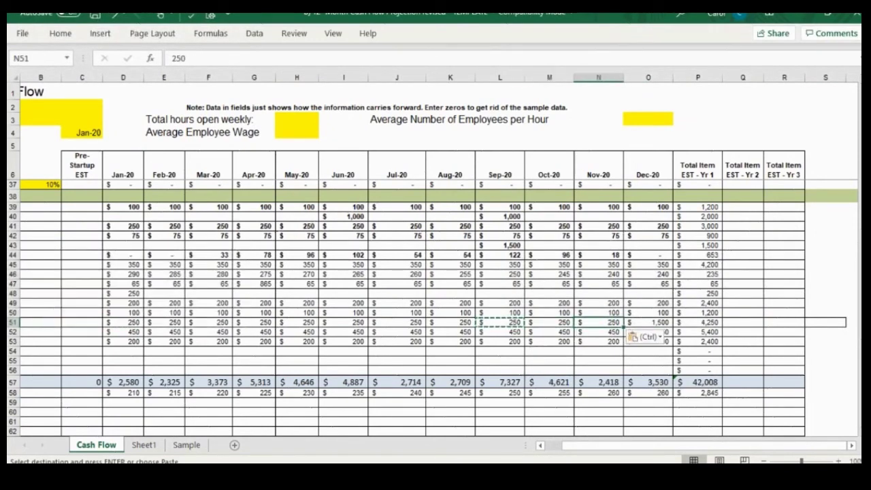
{"action": "key", "text": "Left"}
{"action": "key", "text": "Left"}
{"action": "key", "text": "Left"}
{"action": "key", "text": "Left"}
{"action": "key", "text": "Left"}
{"action": "key", "text": "Left"}
{"action": "key", "text": "Left"}
{"action": "key", "text": "Left"}
{"action": "key", "text": "Left"}
{"action": "key", "text": "Left"}
{"action": "key", "text": "Left"}
{"action": "key", "text": "Left"}
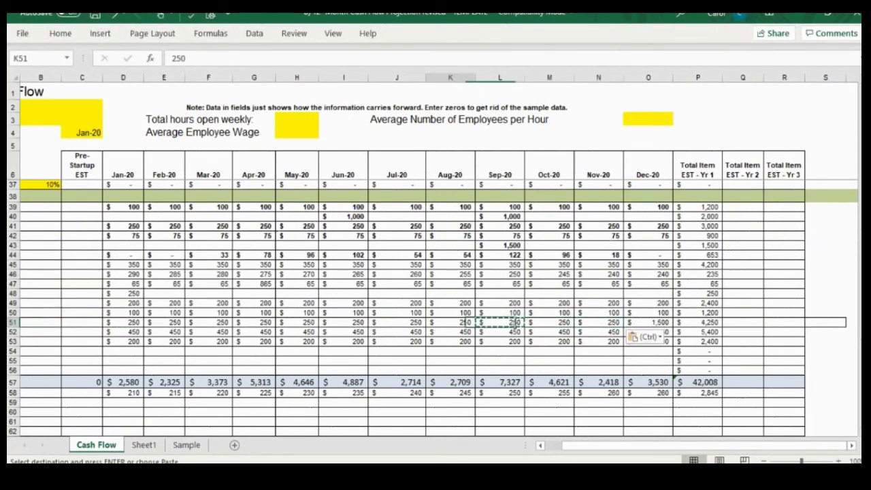
{"action": "key", "text": "Left"}
{"action": "key", "text": "Down"}
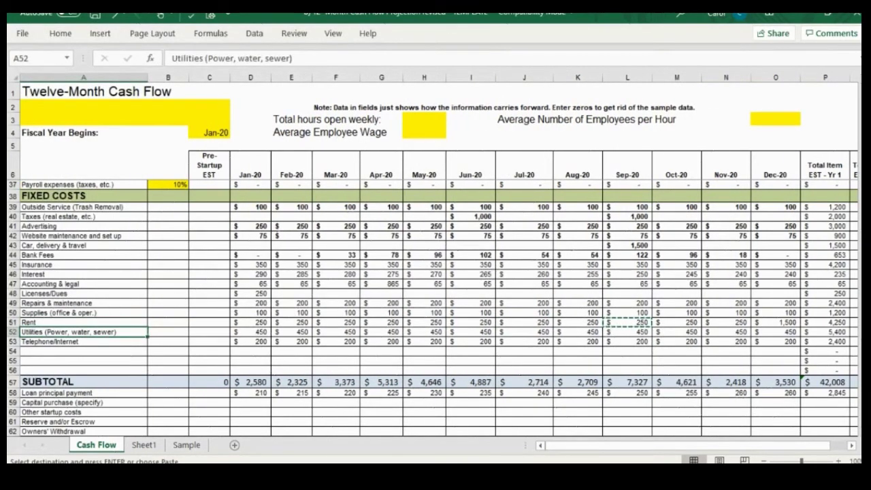
{"action": "key", "text": "Right"}
{"action": "key", "text": "Right"}
{"action": "key", "text": "Right"}
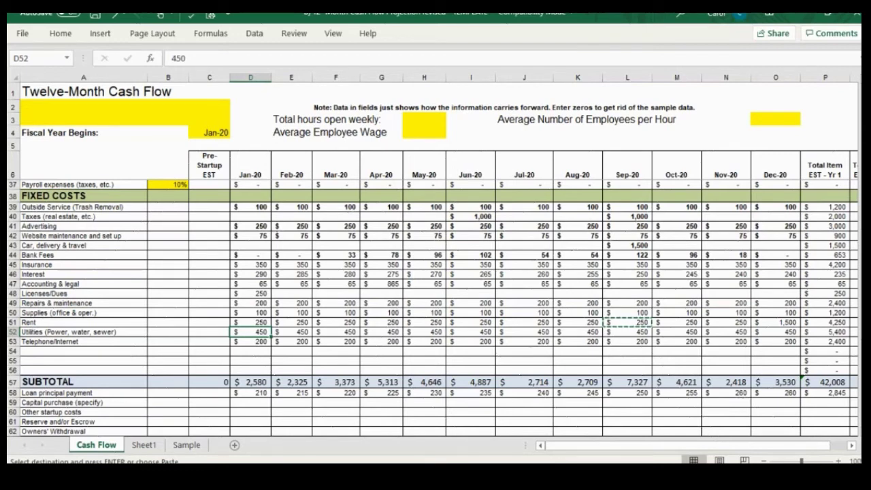
- Set Utilities to 25 in every month from Jan-20 to Dec-20
{"action": "type", "text": "25"}
{"action": "key", "text": "ctrl+Return"}
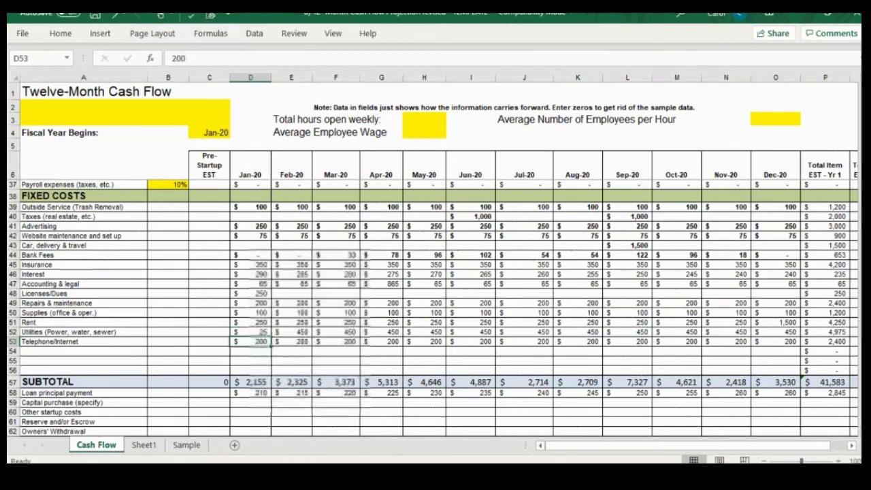
{"action": "key", "text": "ctrl+c"}
{"action": "left_click_drag", "start_coordinate": [293, 332], "coordinate": [844, 332]}
{"action": "key", "text": "ctrl+v"}
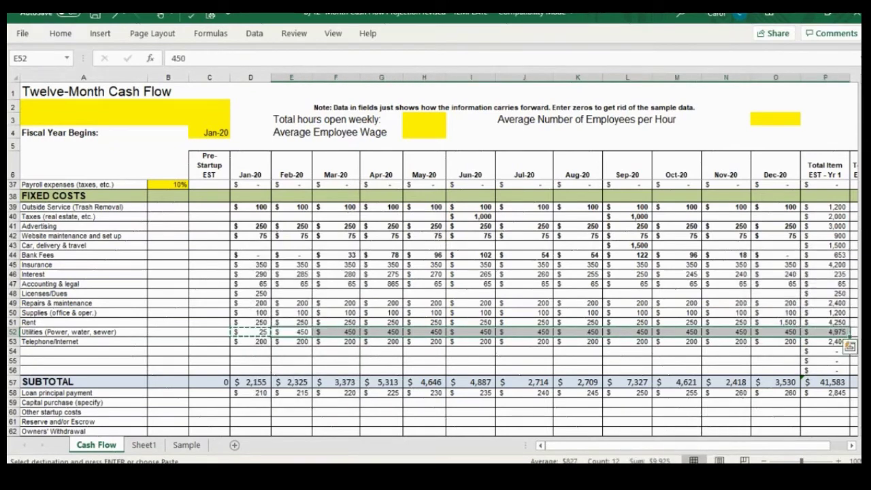
{"action": "key", "text": "Right"}
{"action": "key", "text": "Right"}
{"action": "key", "text": "Right"}
{"action": "key", "text": "Right"}
{"action": "key", "text": "Right"}
{"action": "key", "text": "Right"}
{"action": "key", "text": "Right"}
{"action": "key", "text": "Right"}
{"action": "key", "text": "Right"}
{"action": "key", "text": "Right"}
{"action": "key", "text": "Right"}
{"action": "key", "text": "Right"}
{"action": "key", "text": "Right"}
{"action": "key", "text": "Right"}
{"action": "key", "text": "Right"}
{"action": "key", "text": "Right"}
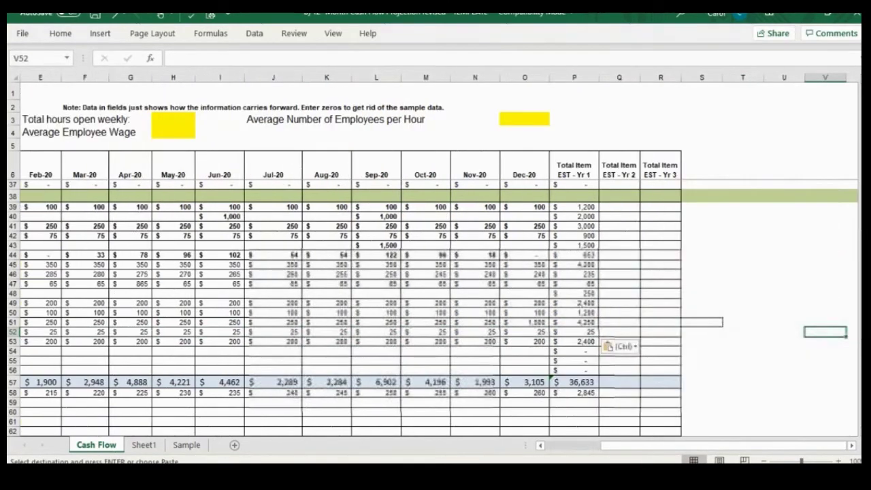
{"action": "key", "text": "Left"}
{"action": "key", "text": "Left"}
{"action": "key", "text": "Left"}
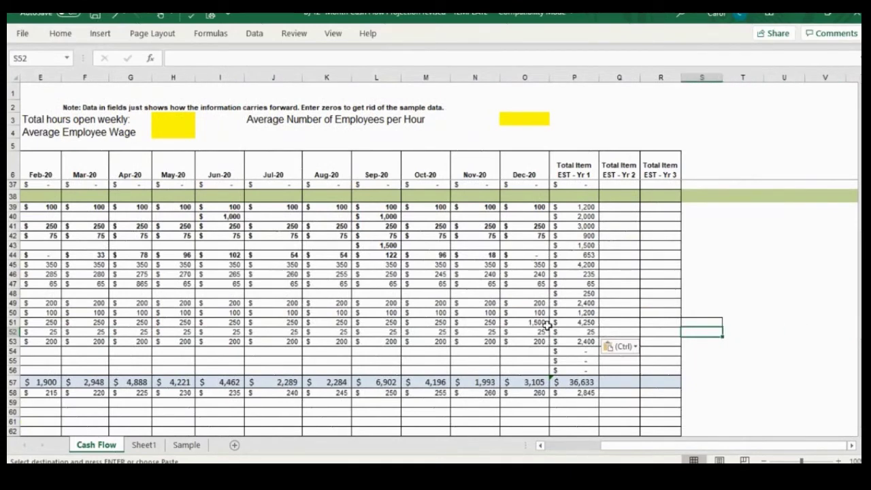
- Copy the Year 1 Rent SUM formula into the Utilities total, giving 300
{"action": "key", "text": "Left"}
{"action": "key", "text": "Left"}
{"action": "key", "text": "Left"}
{"action": "key", "text": "Up"}
{"action": "key", "text": "ctrl+c"}
{"action": "key", "text": "Down"}
{"action": "key", "text": "ctrl+v"}
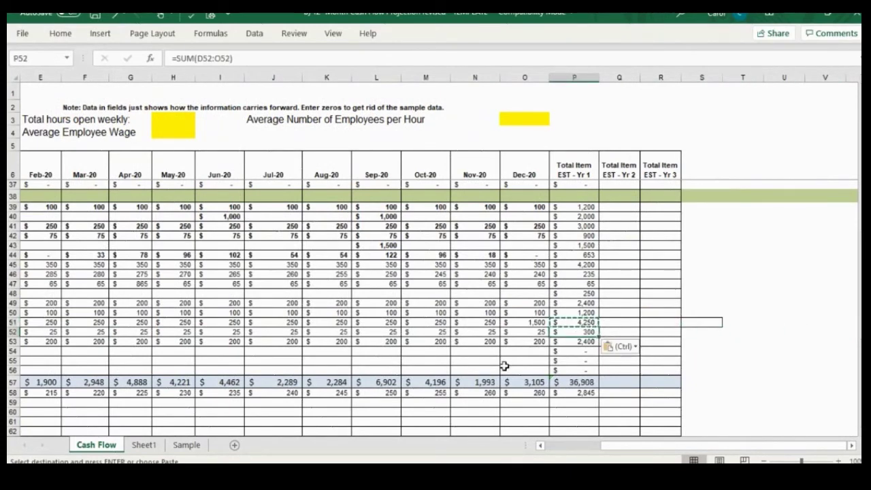
{"action": "left_click_drag", "start_coordinate": [630, 449], "coordinate": [558, 450]}
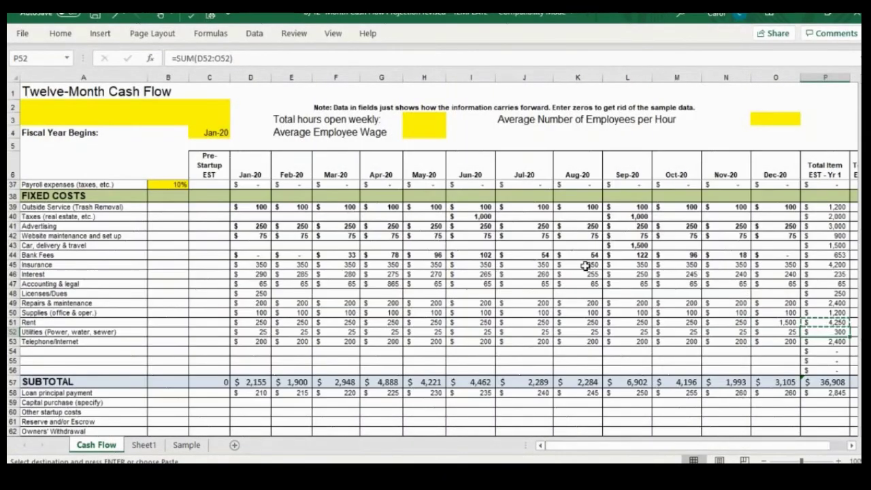
- Clear the June and September Taxes amounts
{"action": "left_click", "coordinate": [490, 215]}
{"action": "key", "text": "Delete"}
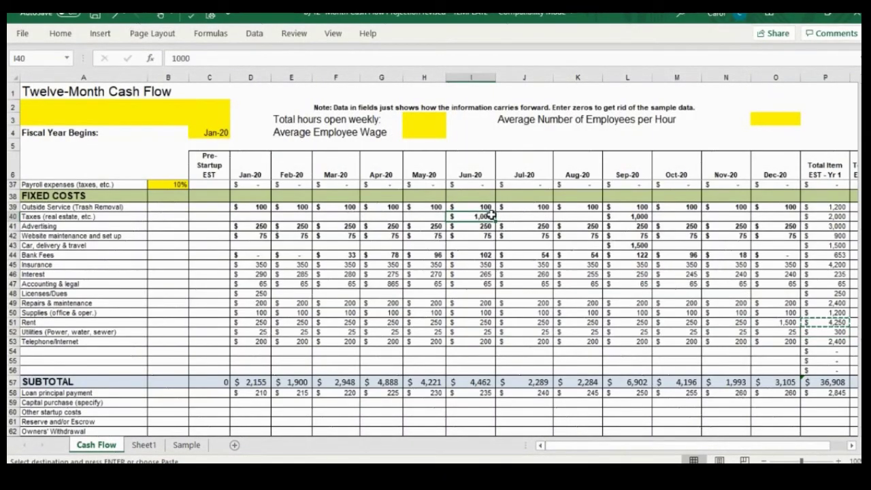
{"action": "key", "text": "Right"}
{"action": "key", "text": "Right"}
{"action": "key", "text": "Right"}
{"action": "key", "text": "Right"}
{"action": "key", "text": "Right"}
{"action": "key", "text": "Right"}
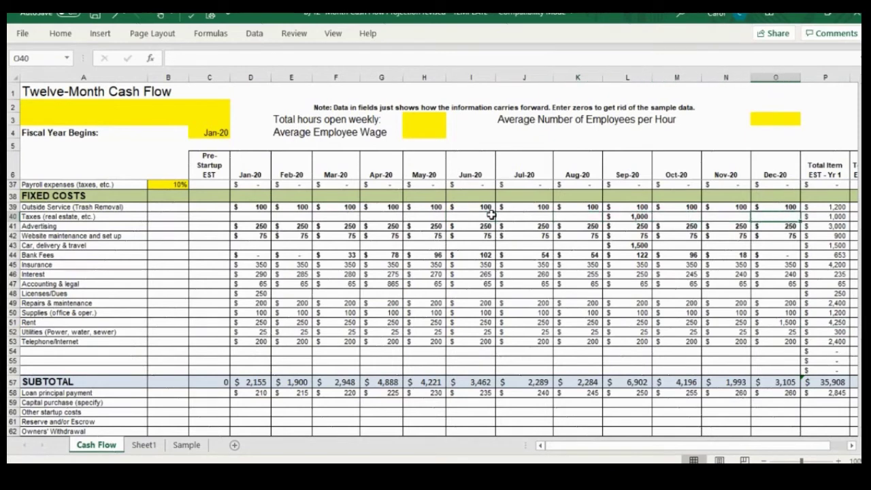
{"action": "left_click_drag", "start_coordinate": [595, 450], "coordinate": [640, 449]}
{"action": "left_click", "coordinate": [509, 217]}
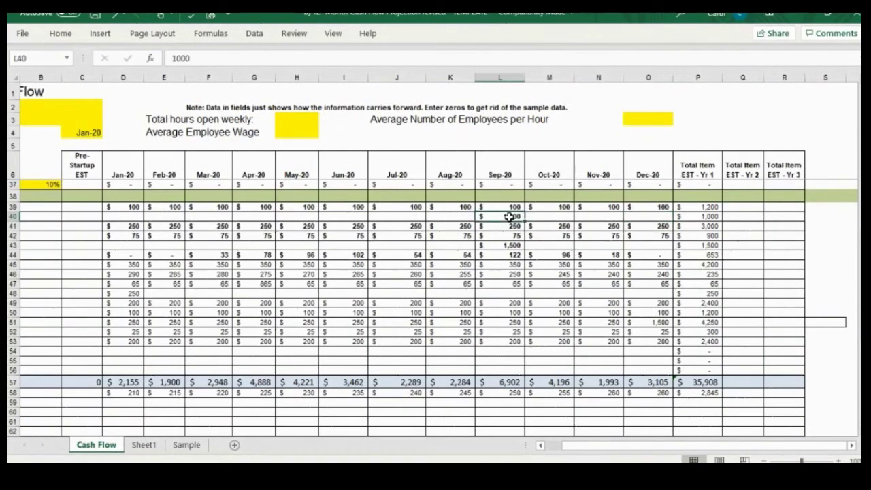
{"action": "key", "text": "Delete"}
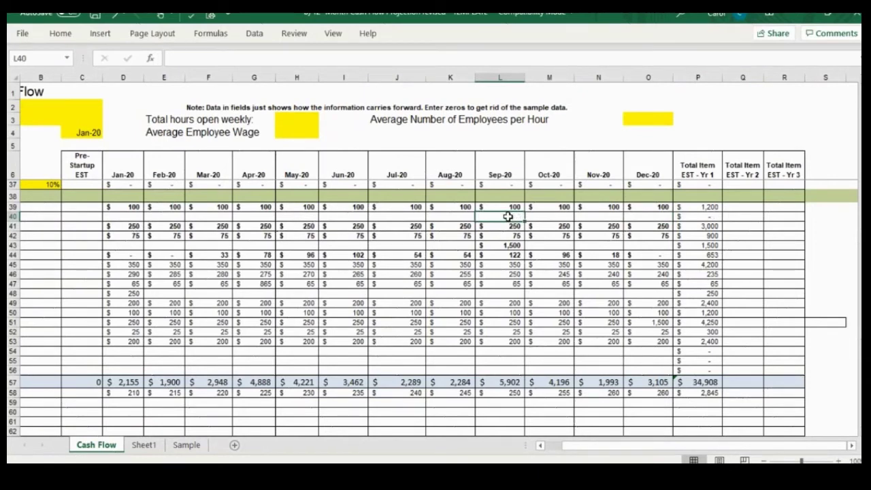
- Scroll down to the January Interest cell, D46
{"action": "scroll", "coordinate": [450, 354], "scroll_direction": "down", "scroll_amount": 2}
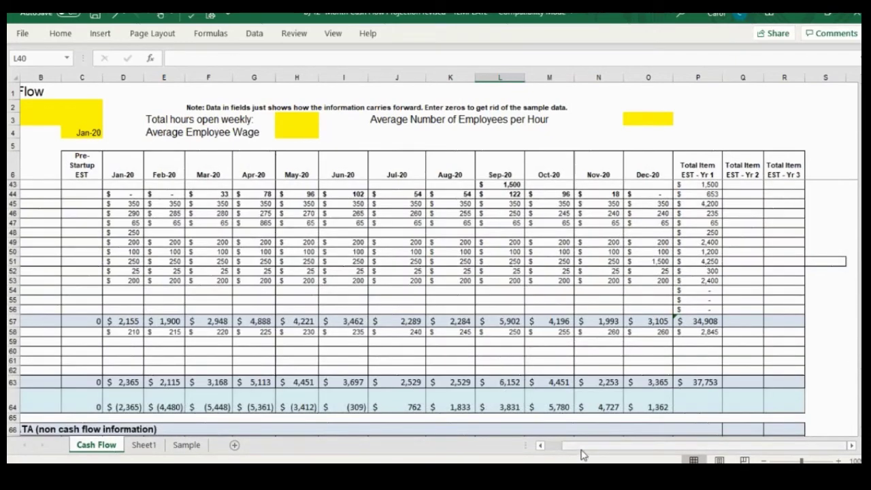
{"action": "left_click_drag", "start_coordinate": [584, 450], "coordinate": [563, 453]}
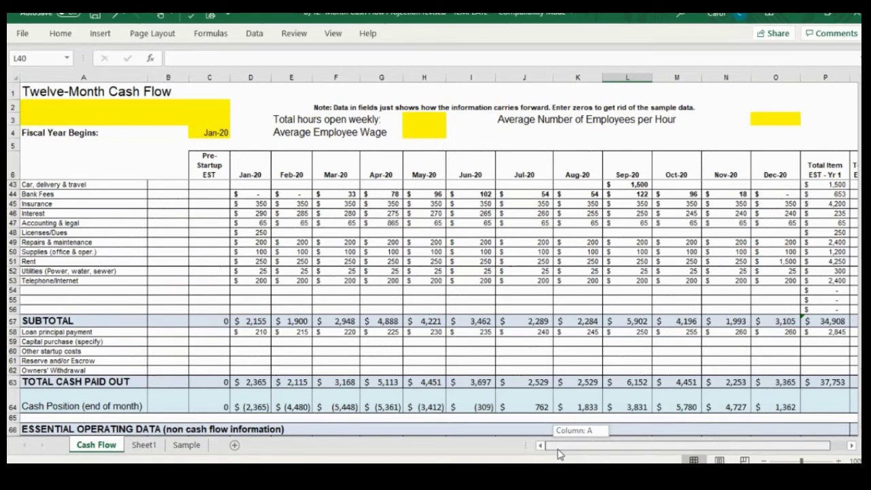
{"action": "left_click_drag", "start_coordinate": [558, 455], "coordinate": [557, 450]}
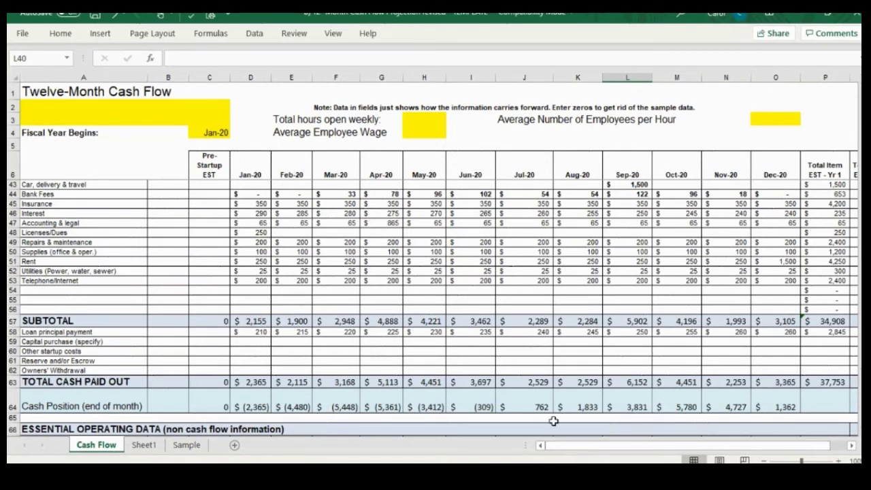
{"action": "left_click", "coordinate": [264, 213]}
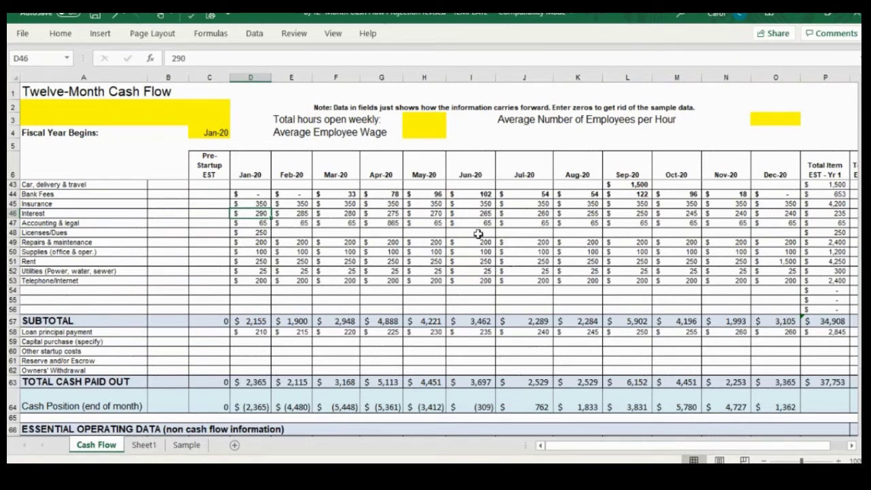
- Enter 100 as the January Interest
{"action": "type", "text": "100"}
{"action": "key", "text": "Return"}
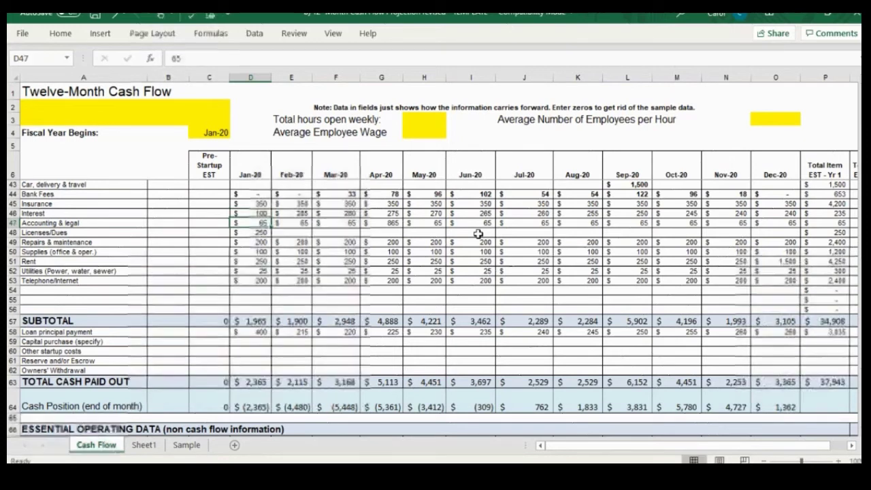
{"action": "key", "text": "Down"}
{"action": "key", "text": "Down"}
{"action": "key", "text": "Down"}
{"action": "key", "text": "Down"}
{"action": "key", "text": "Down"}
{"action": "key", "text": "Down"}
{"action": "key", "text": "Down"}
{"action": "key", "text": "Down"}
{"action": "key", "text": "Down"}
{"action": "key", "text": "Down"}
{"action": "key", "text": "Down"}
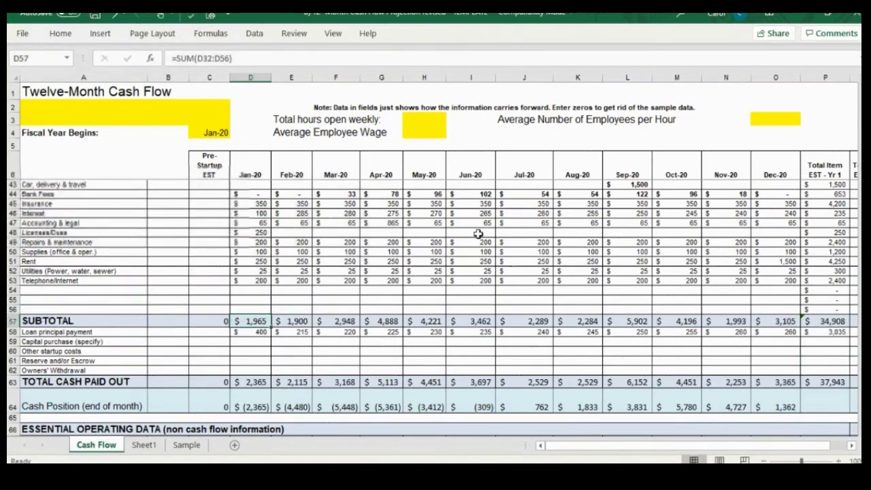
- Change January's loan principal formula to =250-D46
{"action": "left_click", "coordinate": [191, 58]}
{"action": "key", "text": "BackSpace"}
{"action": "key", "text": "BackSpace"}
{"action": "key", "text": "BackSpace"}
{"action": "type", "text": "250"}
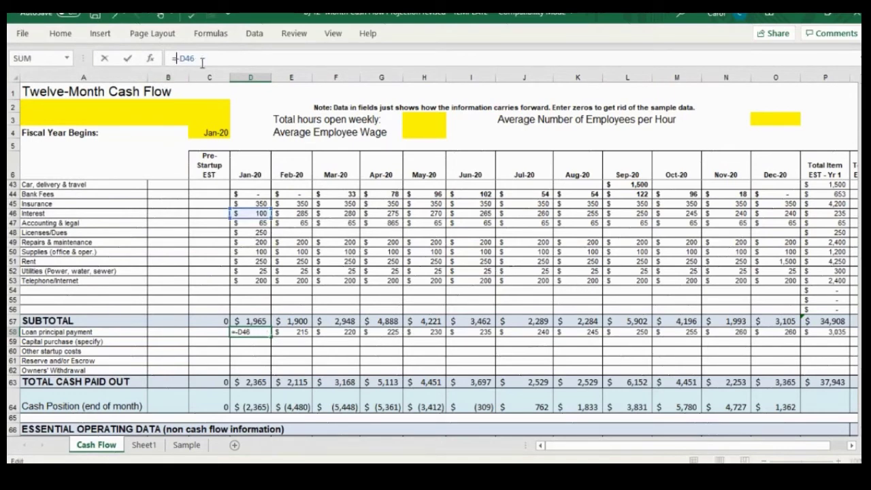
{"action": "key", "text": "Return"}
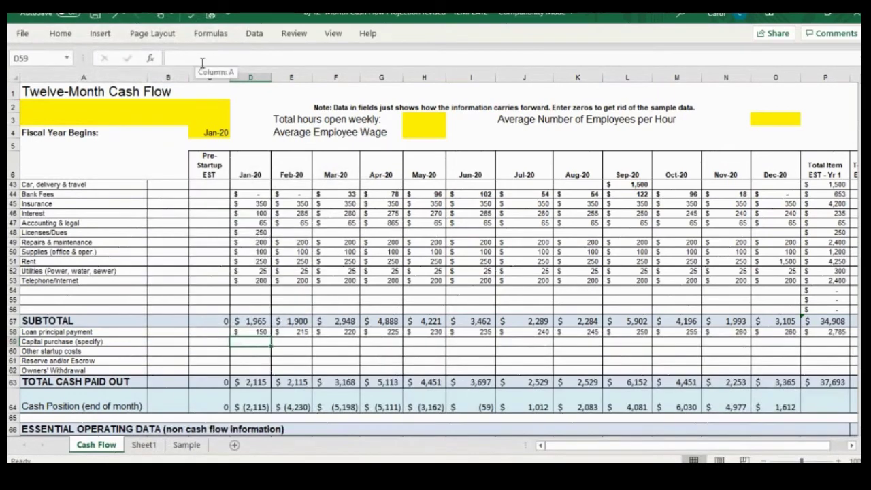
- Copy the 100 Interest into February through September
{"action": "left_click", "coordinate": [251, 213]}
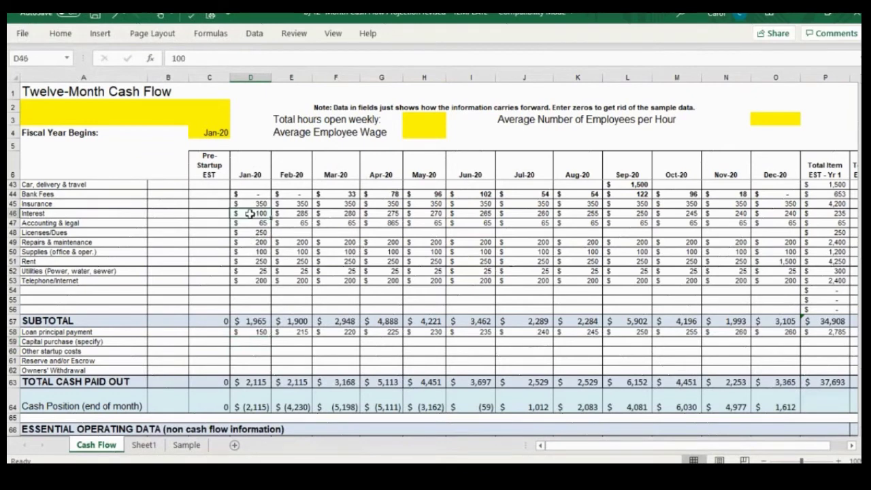
{"action": "key", "text": "ctrl+c"}
{"action": "left_click_drag", "start_coordinate": [291, 214], "coordinate": [643, 217]}
{"action": "key", "text": "ctrl+v"}
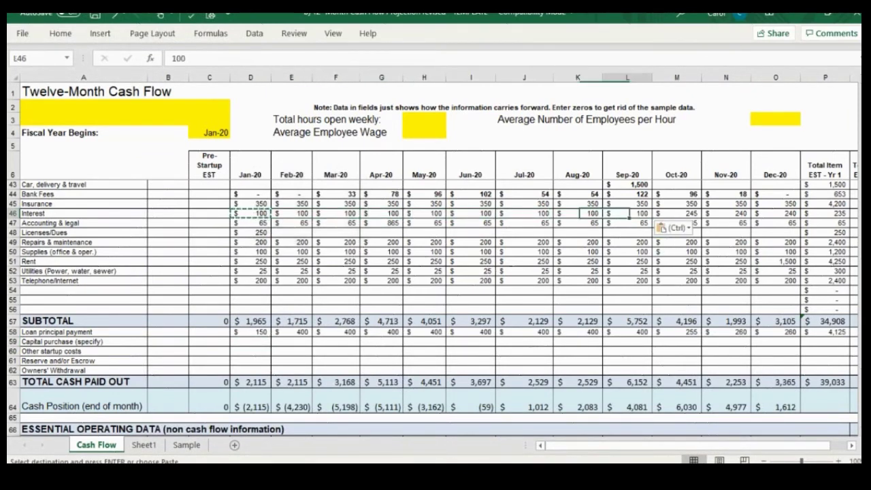
{"action": "key", "text": "Right"}
{"action": "key", "text": "Right"}
{"action": "key", "text": "Right"}
{"action": "key", "text": "Right"}
{"action": "key", "text": "Right"}
{"action": "key", "text": "Right"}
{"action": "key", "text": "Right"}
{"action": "key", "text": "Right"}
{"action": "key", "text": "Right"}
{"action": "key", "text": "Right"}
{"action": "key", "text": "Right"}
{"action": "key", "text": "Right"}
{"action": "key", "text": "Right"}
{"action": "key", "text": "Right"}
{"action": "key", "text": "Left"}
{"action": "key", "text": "Left"}
{"action": "key", "text": "Left"}
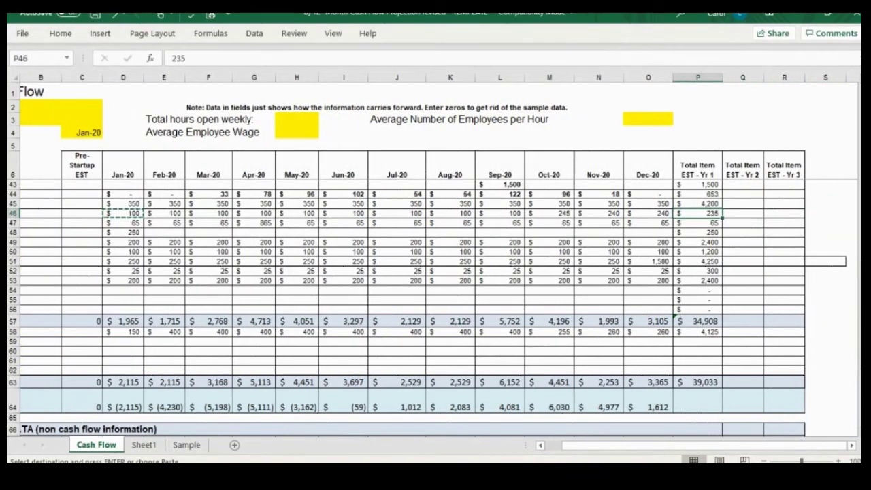
{"action": "scroll", "coordinate": [472, 242], "scroll_direction": "up", "scroll_amount": 1}
- Fill October, November and December Interest with 100
{"action": "key", "text": "Left"}
{"action": "key", "text": "Left"}
{"action": "key", "text": "Left"}
{"action": "key", "text": "Left"}
{"action": "key", "text": "ctrl+c"}
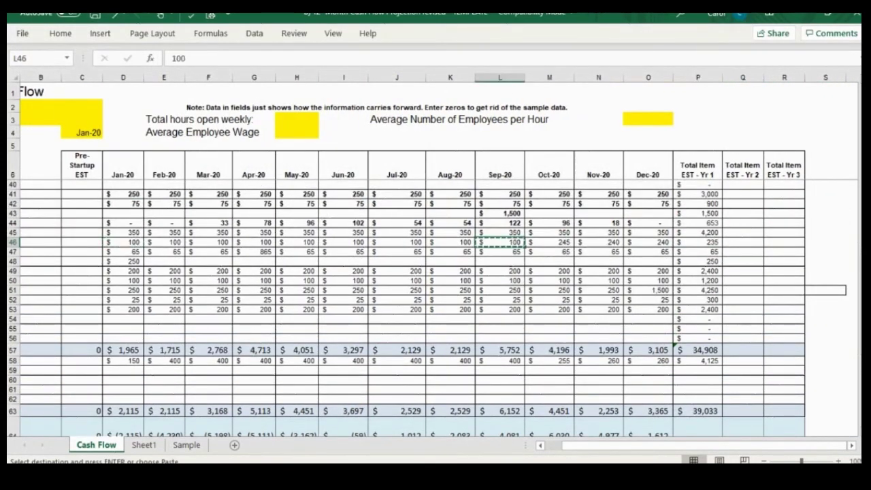
{"action": "key", "text": "Right"}
{"action": "key", "text": "ctrl+v"}
{"action": "key", "text": "Right"}
{"action": "key", "text": "ctrl+v"}
{"action": "key", "text": "Right"}
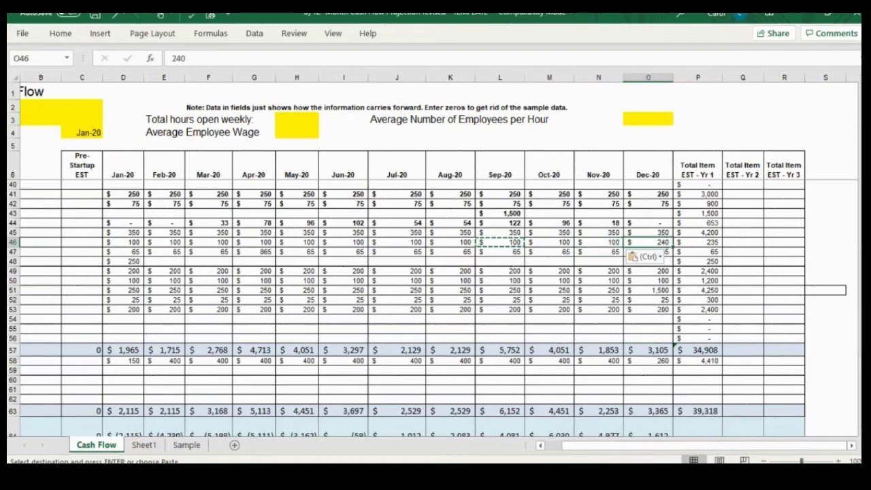
{"action": "key", "text": "ctrl+v"}
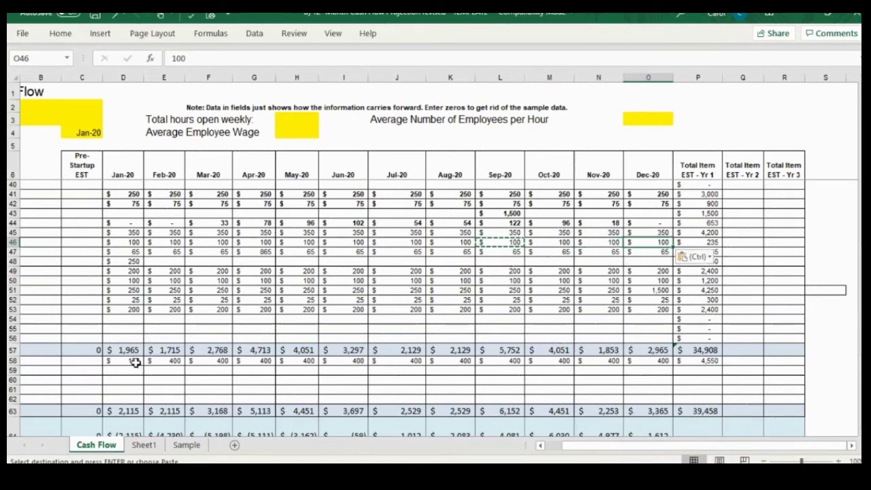
{"action": "left_click", "coordinate": [129, 360]}
- Copy January's loan principal formula across all months, giving 150 each month
{"action": "key", "text": "ctrl+c"}
{"action": "left_click_drag", "start_coordinate": [171, 362], "coordinate": [211, 361]}
{"action": "left_click_drag", "start_coordinate": [290, 363], "coordinate": [646, 365]}
{"action": "key", "text": "ctrl+v"}
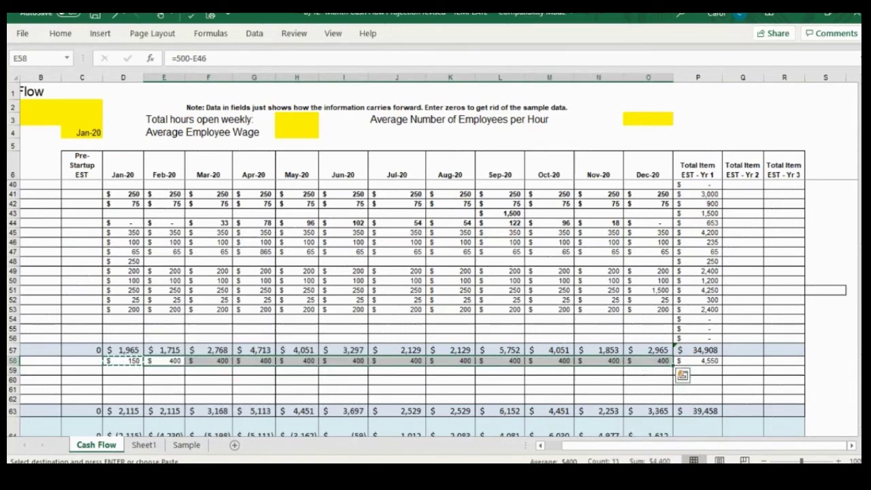
{"action": "left_click", "coordinate": [540, 379]}
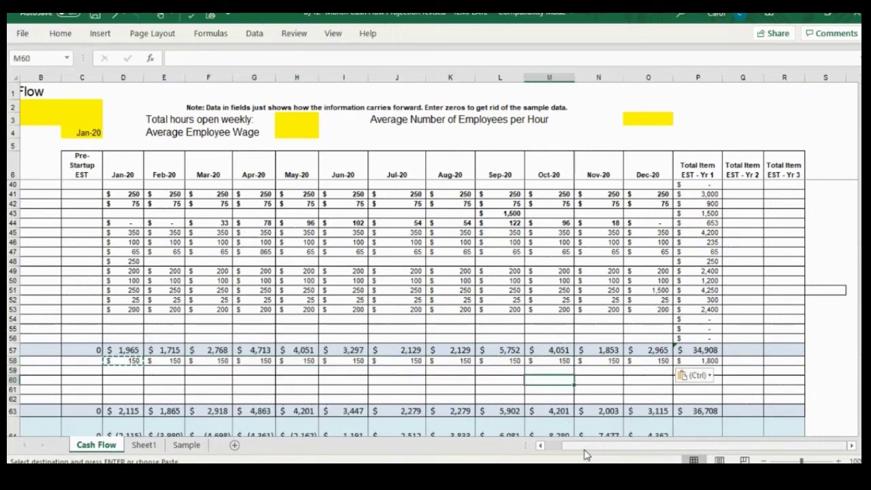
{"action": "left_click", "coordinate": [585, 371]}
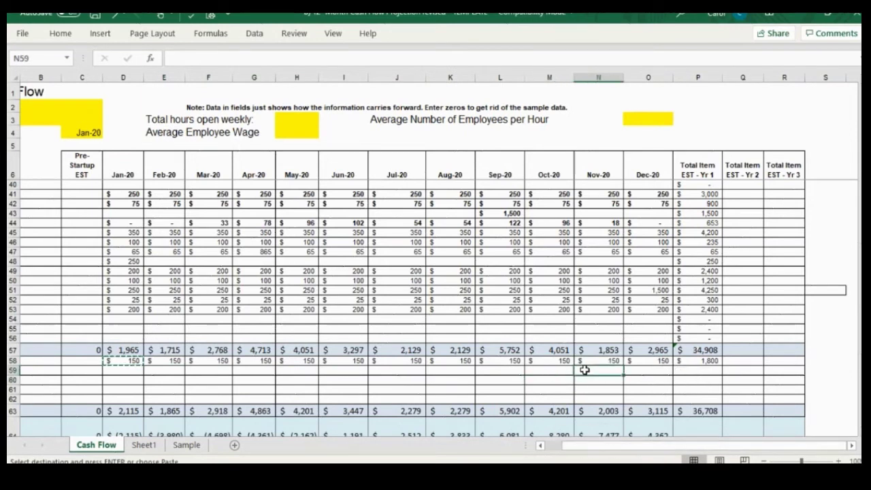
{"action": "key", "text": "Right"}
{"action": "key", "text": "Right"}
{"action": "key", "text": "Right"}
{"action": "key", "text": "Right"}
{"action": "key", "text": "Right"}
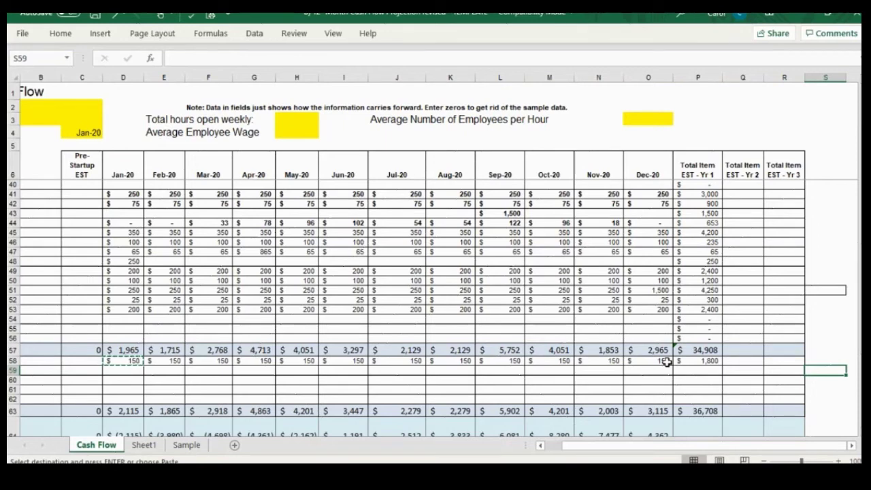
- Check the November and December profit formulas in row 76
{"action": "scroll", "coordinate": [451, 335], "scroll_direction": "down", "scroll_amount": 4}
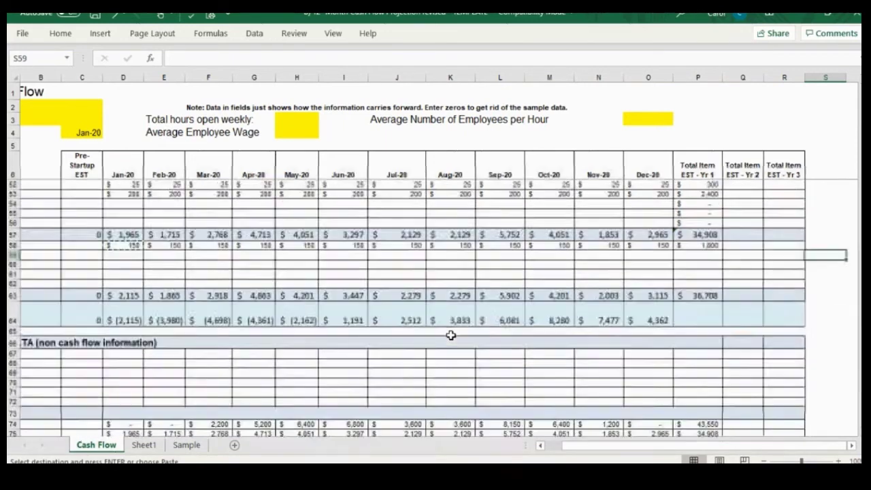
{"action": "scroll", "coordinate": [451, 335], "scroll_direction": "down", "scroll_amount": 3}
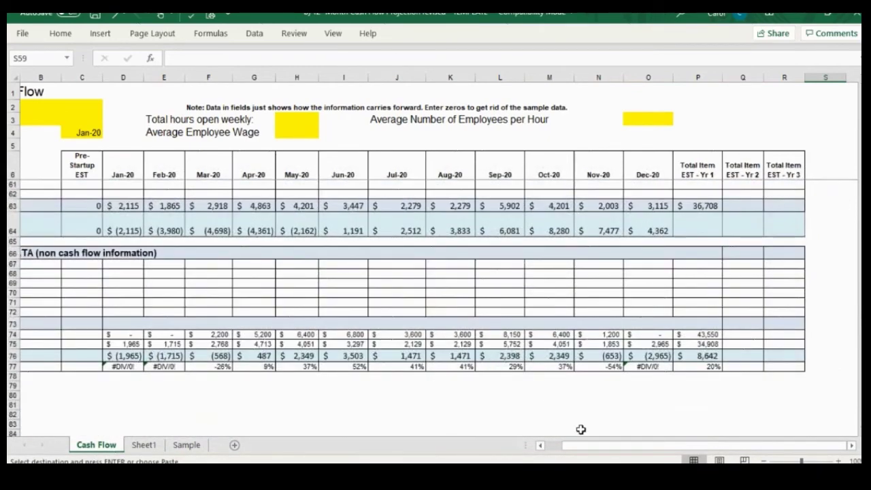
{"action": "left_click", "coordinate": [658, 445]}
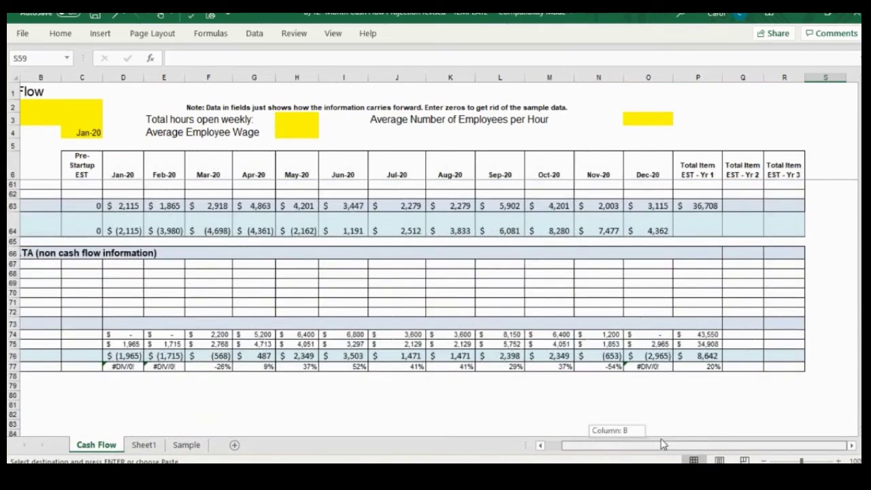
{"action": "left_click", "coordinate": [582, 356]}
{"action": "key", "text": "Right"}
{"action": "key", "text": "Right"}
{"action": "key", "text": "Right"}
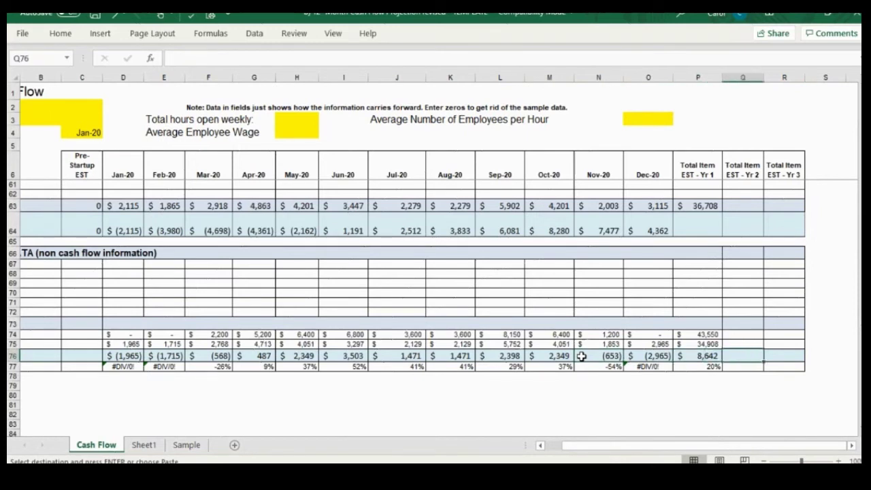
{"action": "key", "text": "Left"}
{"action": "key", "text": "Left"}
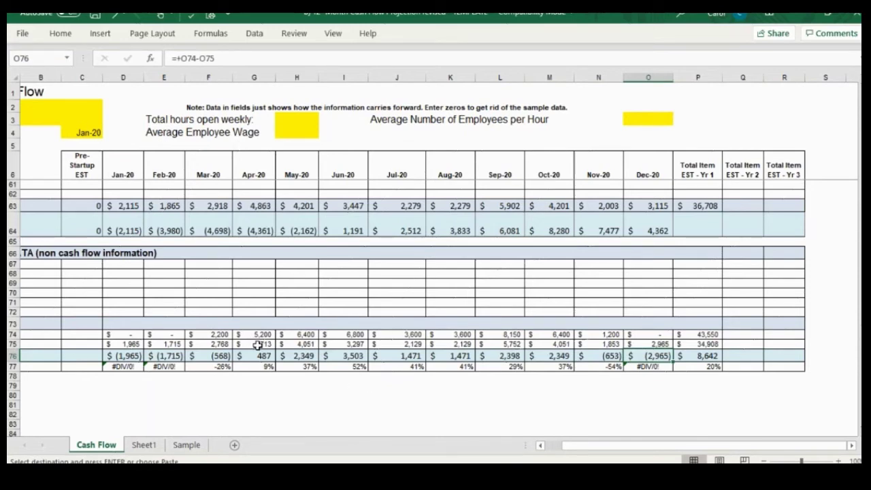
{"action": "scroll", "coordinate": [258, 343], "scroll_direction": "up", "scroll_amount": 9}
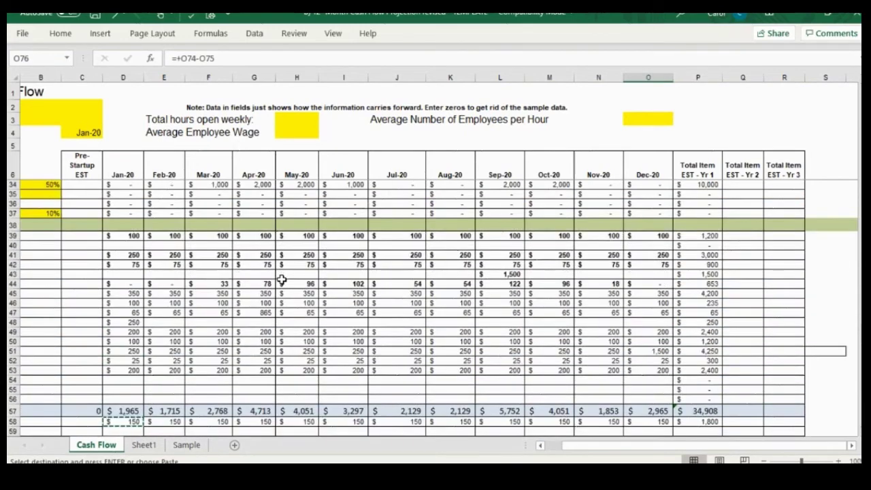
- Clear the trash removal cost from January through September
{"action": "left_click_drag", "start_coordinate": [599, 445], "coordinate": [587, 446]}
{"action": "left_click", "coordinate": [255, 236]}
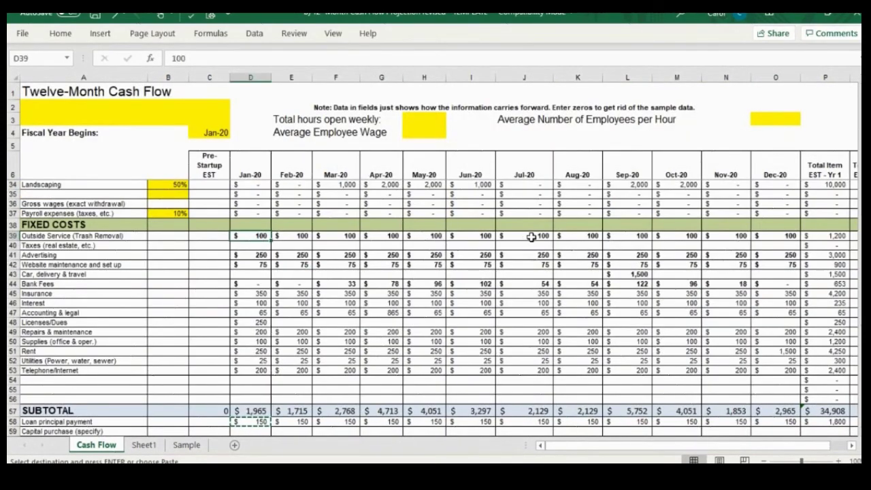
{"action": "key", "text": "Right"}
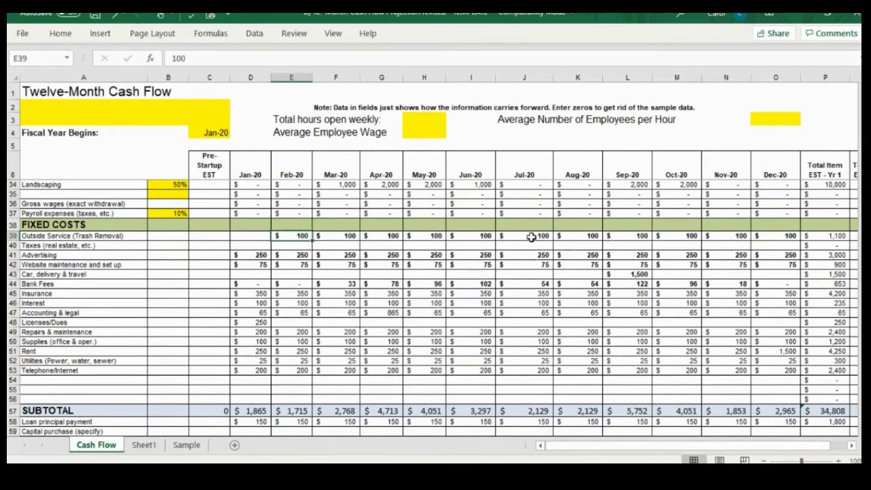
{"action": "key", "text": "Delete"}
{"action": "key", "text": "Right"}
{"action": "key", "text": "Delete"}
{"action": "key", "text": "Right"}
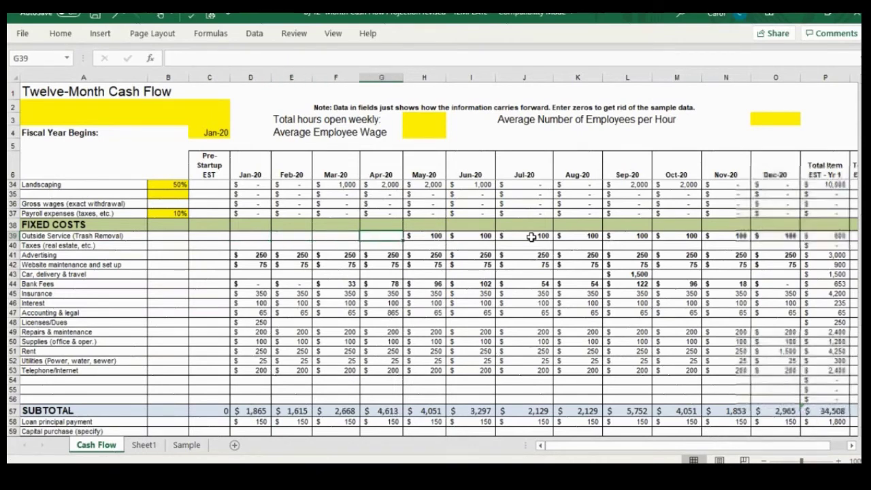
{"action": "key", "text": "Delete"}
{"action": "key", "text": "Right"}
{"action": "key", "text": "Delete"}
{"action": "key", "text": "Right"}
{"action": "key", "text": "Delete"}
{"action": "key", "text": "Right"}
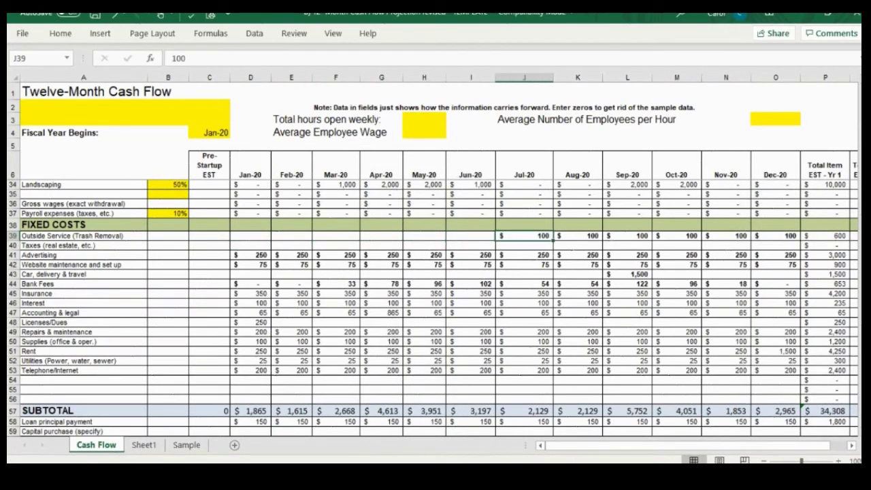
{"action": "key", "text": "Delete"}
{"action": "key", "text": "Right"}
{"action": "key", "text": "Delete"}
{"action": "key", "text": "Right"}
{"action": "key", "text": "Delete"}
{"action": "key", "text": "Right"}
{"action": "key", "text": "Right"}
{"action": "key", "text": "Right"}
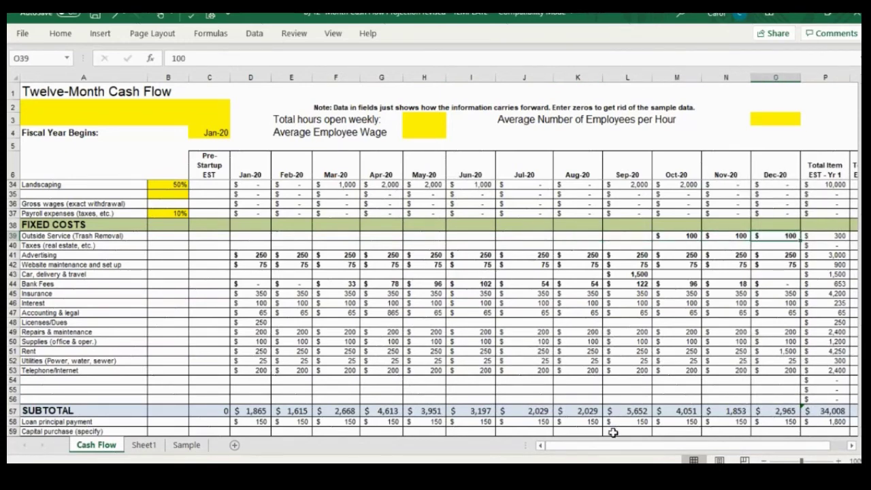
- Clear the October and November trash removal costs, leaving only December's 100
{"action": "scroll", "coordinate": [616, 428], "scroll_direction": "right", "scroll_amount": 3}
{"action": "left_click", "coordinate": [566, 236]}
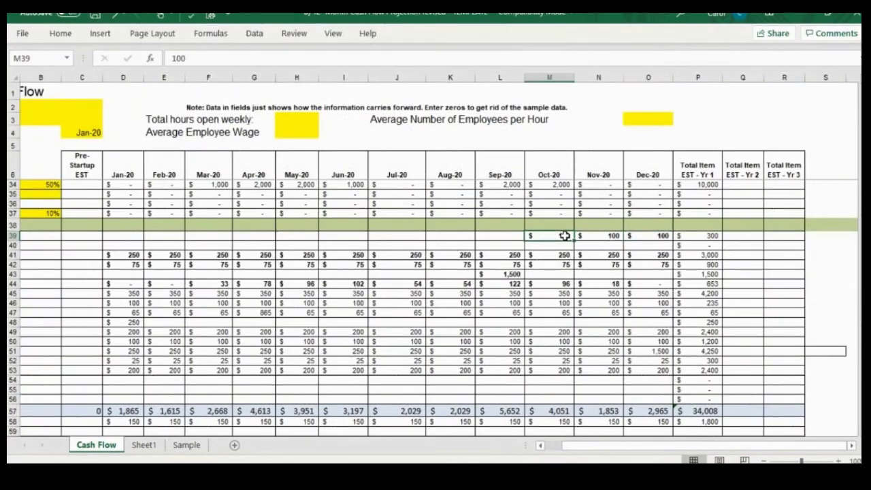
{"action": "key", "text": "Delete"}
{"action": "key", "text": "Right"}
{"action": "key", "text": "Delete"}
{"action": "left_click_drag", "start_coordinate": [609, 449], "coordinate": [589, 453]}
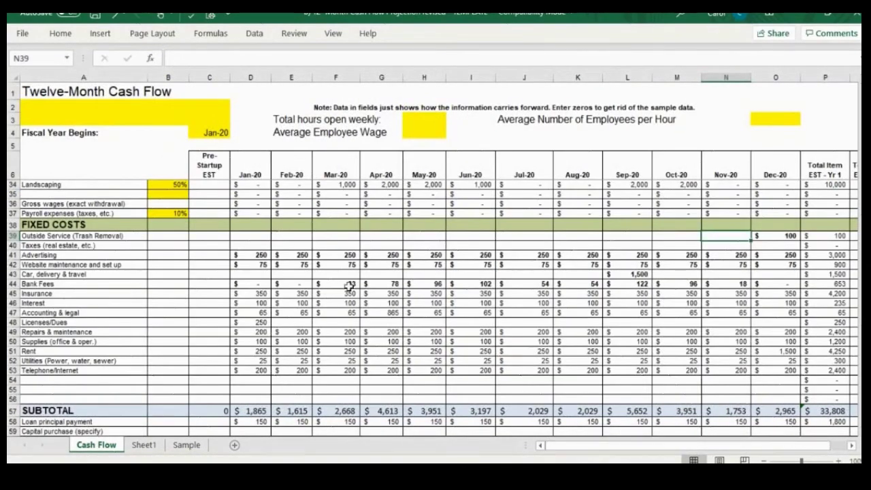
- Enter 100 as January's Insurance cost
{"action": "left_click", "coordinate": [250, 297]}
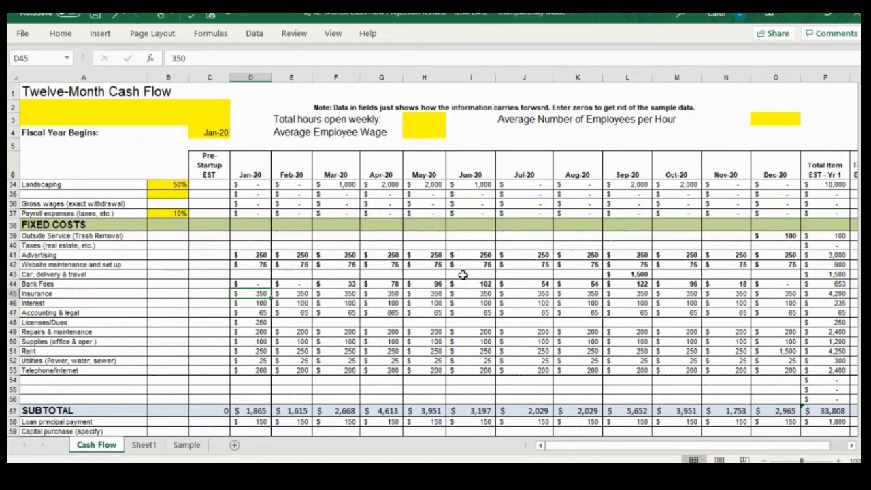
{"action": "type", "text": "100"}
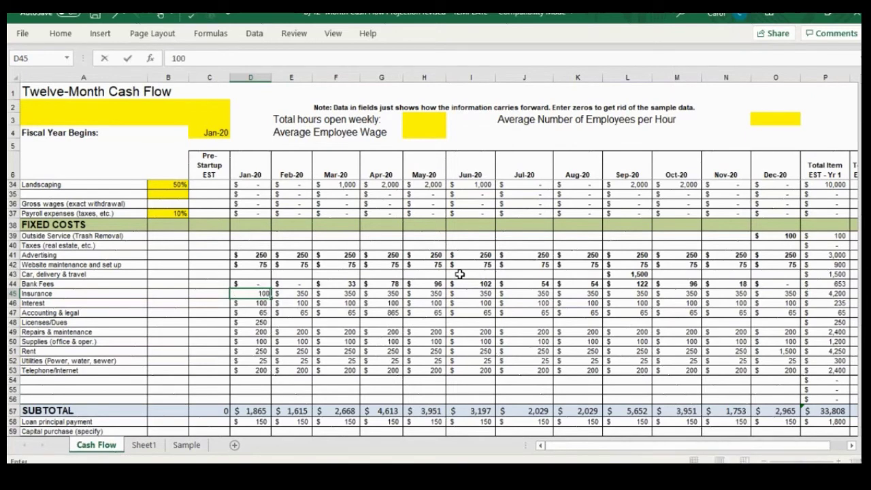
{"action": "key", "text": "Return"}
{"action": "key", "text": "Up"}
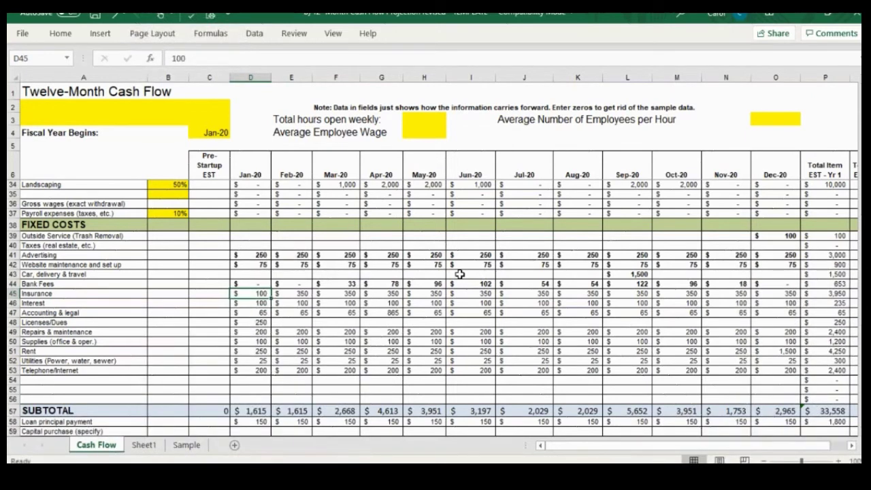
{"action": "key", "text": "ctrl+c"}
- Paste the 100 Insurance into February through June
{"action": "key", "text": "Right"}
{"action": "key", "text": "ctrl+v"}
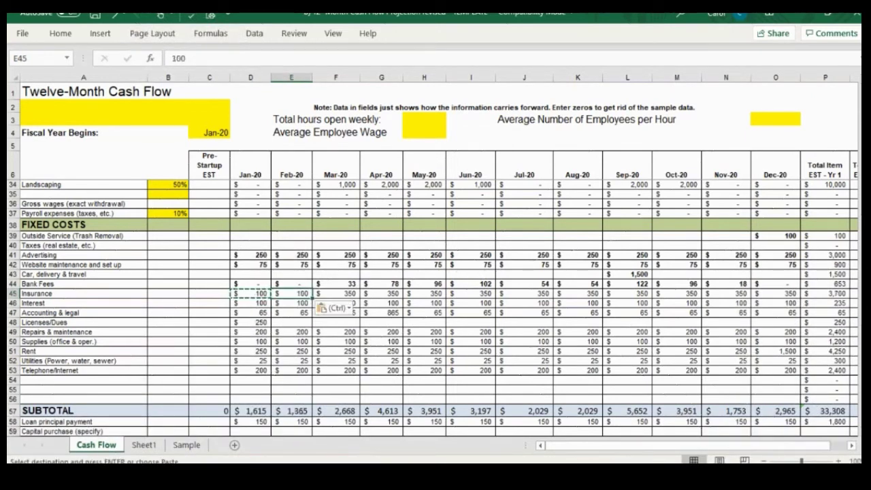
{"action": "key", "text": "Right"}
{"action": "key", "text": "ctrl+v"}
{"action": "key", "text": "Right"}
{"action": "key", "text": "ctrl+v"}
{"action": "key", "text": "Right"}
{"action": "key", "text": "ctrl+v"}
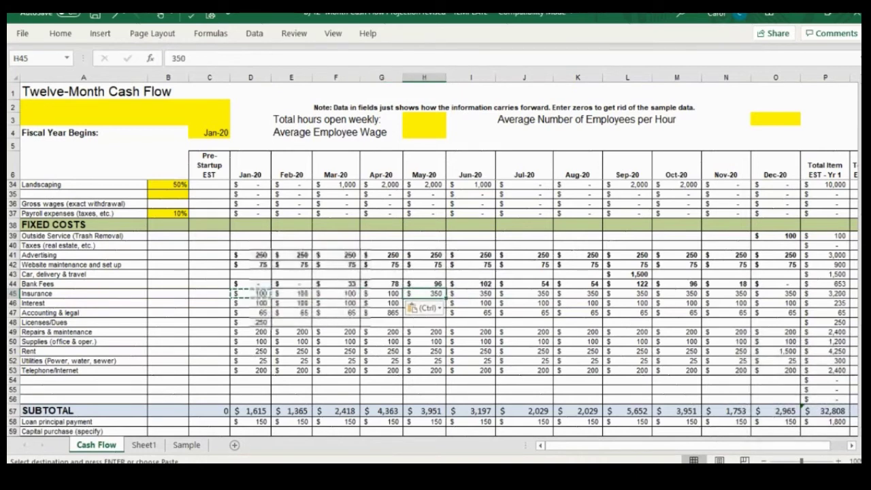
{"action": "key", "text": "Right"}
{"action": "key", "text": "ctrl+v"}
- Set Jul-20 through Oct-20 Insurance to 100
{"action": "key", "text": "Right"}
{"action": "key", "text": "ctrl+v"}
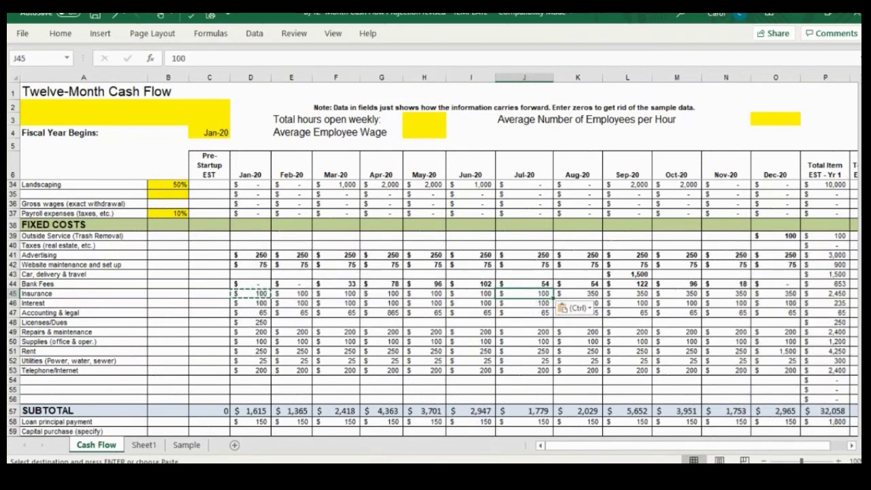
{"action": "key", "text": "Right"}
{"action": "key", "text": "ctrl+v"}
{"action": "key", "text": "Right"}
{"action": "key", "text": "ctrl+v"}
{"action": "key", "text": "Right"}
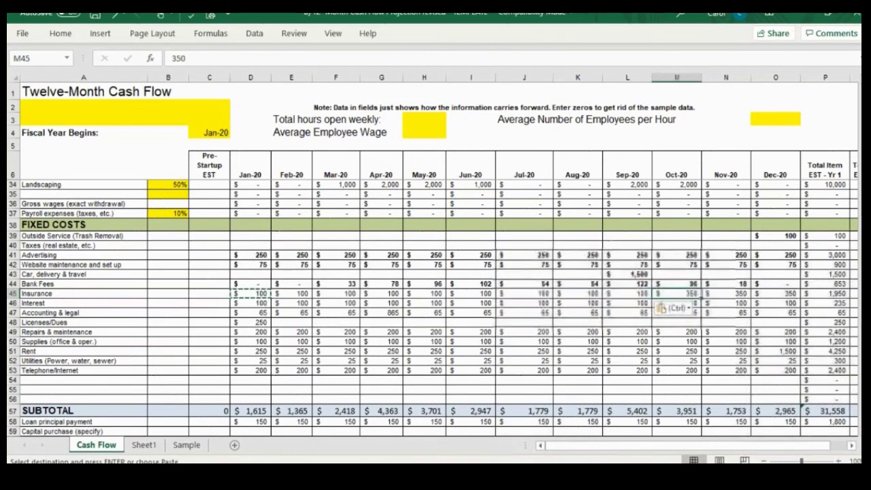
{"action": "key", "text": "ctrl+v"}
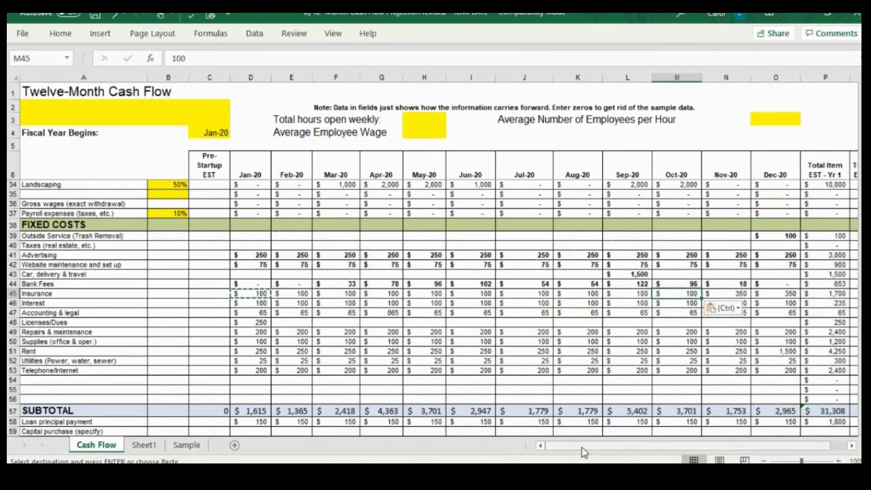
- Replace the 350 Insurance in Nov-20 and Dec-20 with 100
{"action": "left_click_drag", "start_coordinate": [585, 446], "coordinate": [652, 445]}
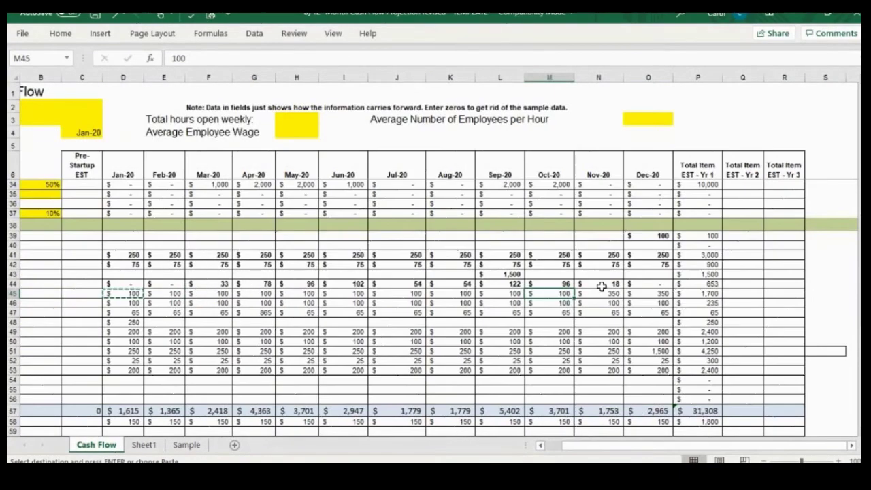
{"action": "key", "text": "ctrl+c"}
{"action": "key", "text": "Right"}
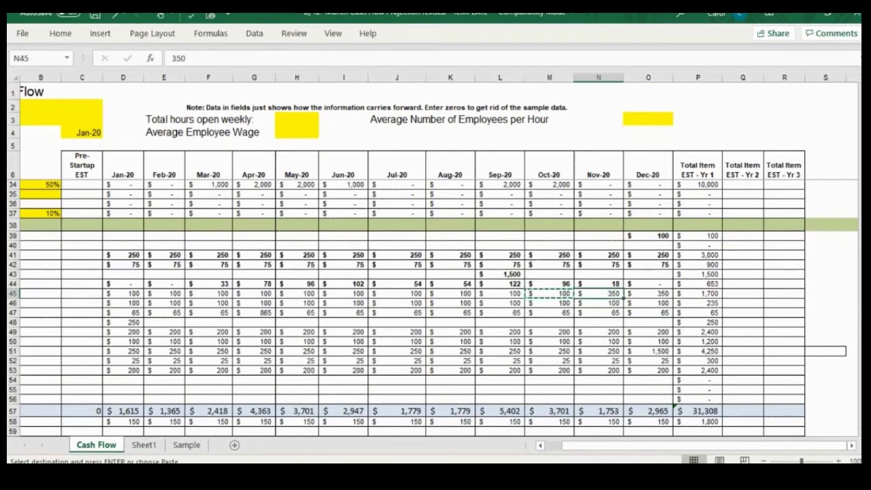
{"action": "key", "text": "ctrl+v"}
{"action": "key", "text": "Right"}
{"action": "key", "text": "ctrl+v"}
{"action": "key", "text": "Left"}
{"action": "key", "text": "Left"}
{"action": "key", "text": "Left"}
{"action": "key", "text": "Left"}
{"action": "key", "text": "Left"}
{"action": "key", "text": "Left"}
{"action": "key", "text": "Left"}
{"action": "key", "text": "Left"}
{"action": "key", "text": "Left"}
{"action": "key", "text": "Left"}
{"action": "key", "text": "Left"}
{"action": "key", "text": "Left"}
{"action": "key", "text": "Left"}
{"action": "key", "text": "Left"}
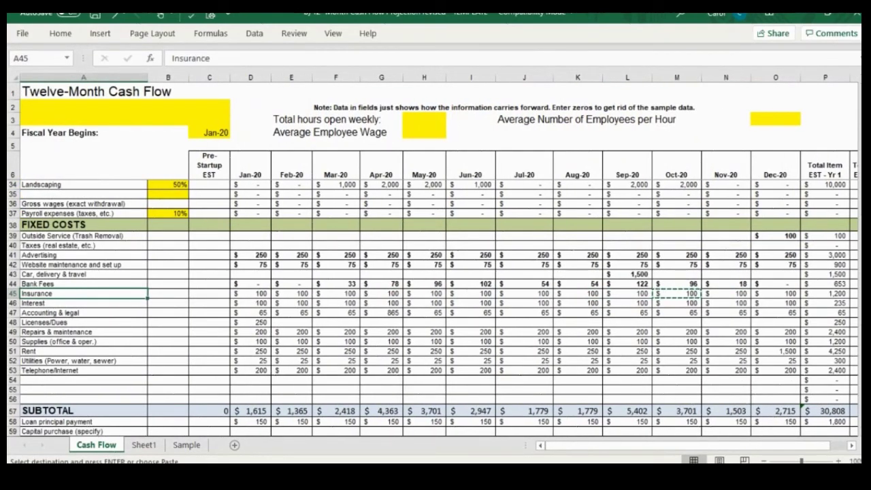
- Enter 75 as the Jan-20 Repairs & maintenance amount
{"action": "key", "text": "Down"}
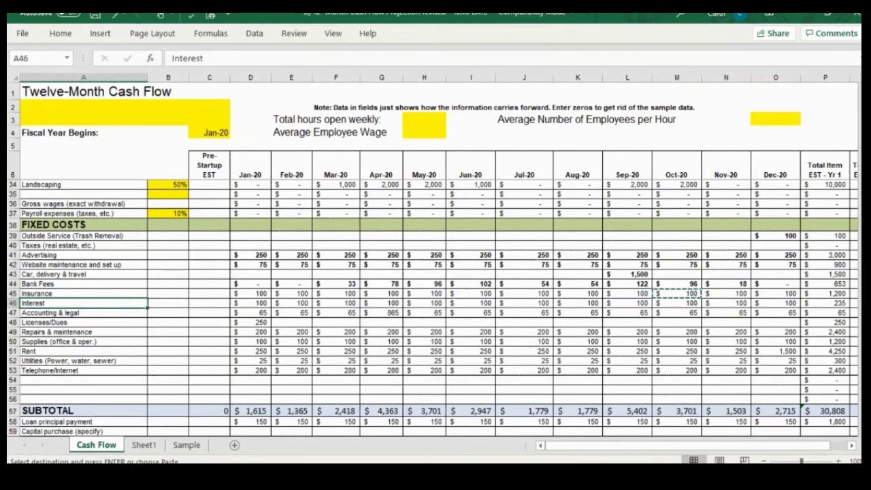
{"action": "key", "text": "Down"}
{"action": "key", "text": "Down"}
{"action": "key", "text": "Down"}
{"action": "key", "text": "Down"}
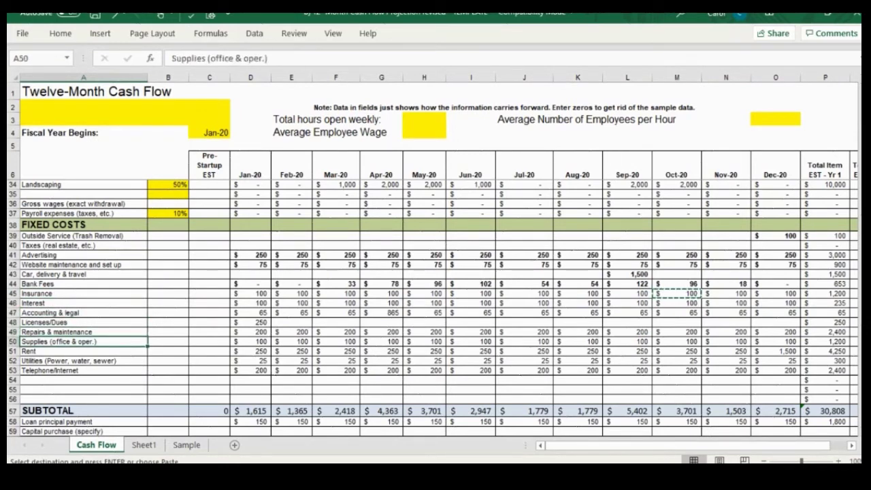
{"action": "key", "text": "Up"}
{"action": "key", "text": "Right"}
{"action": "key", "text": "Right"}
{"action": "key", "text": "Right"}
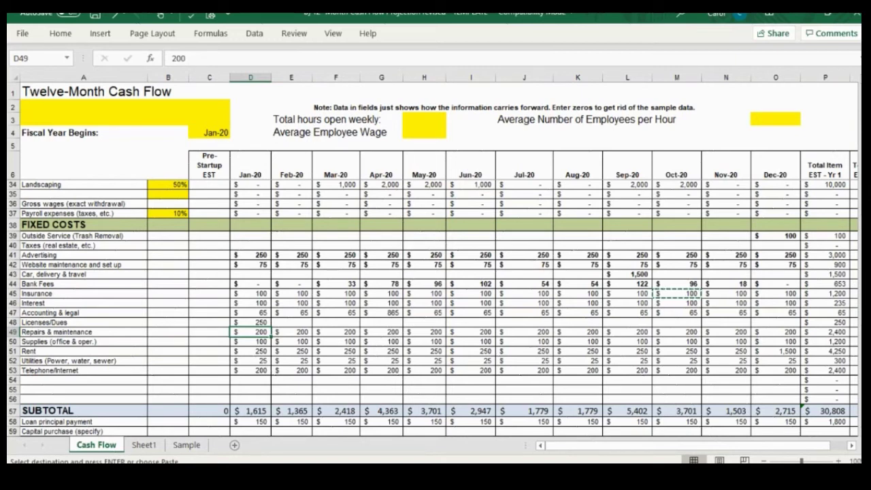
{"action": "type", "text": "75"}
{"action": "key", "text": "Return"}
- Copy 75 into the Repairs & maintenance cells from Feb-20 through Aug-20
{"action": "key", "text": "Up"}
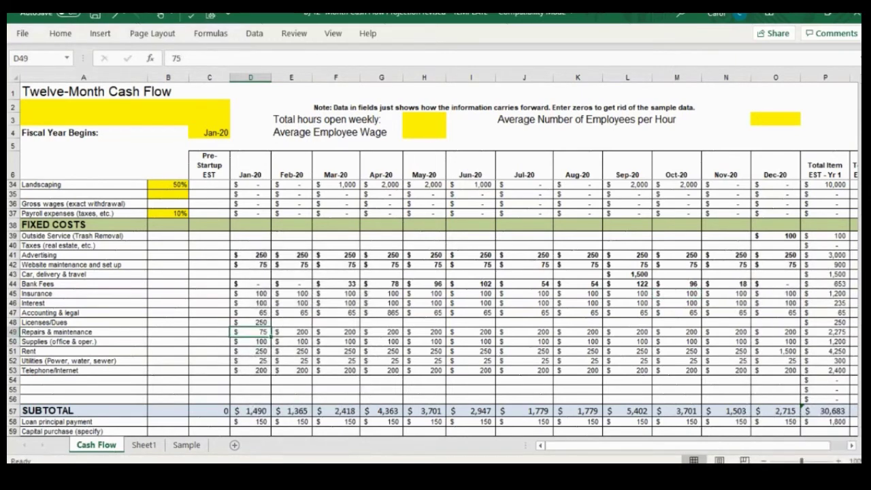
{"action": "key", "text": "ctrl+c"}
{"action": "left_click_drag", "start_coordinate": [291, 332], "coordinate": [563, 347]}
{"action": "key", "text": "ctrl+v"}
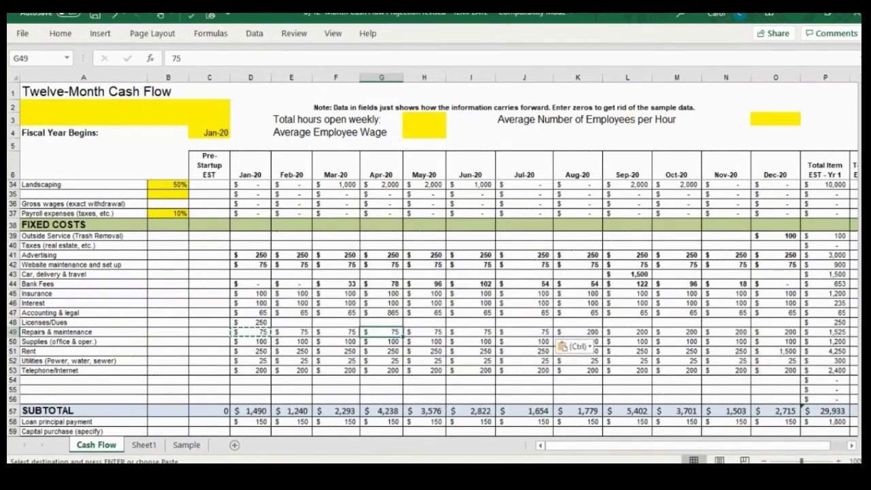
{"action": "left_click", "coordinate": [544, 332]}
{"action": "key", "text": "ctrl+c"}
{"action": "left_click", "coordinate": [578, 332]}
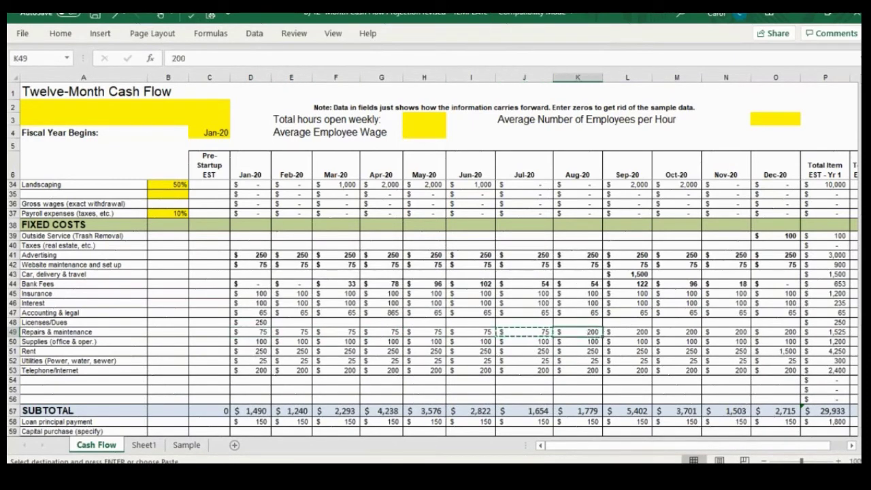
{"action": "key", "text": "ctrl+v"}
- Paste 75 into the Sep-20, Oct-20 and Nov-20 Repairs & maintenance cells
{"action": "key", "text": "Right"}
{"action": "key", "text": "ctrl+v"}
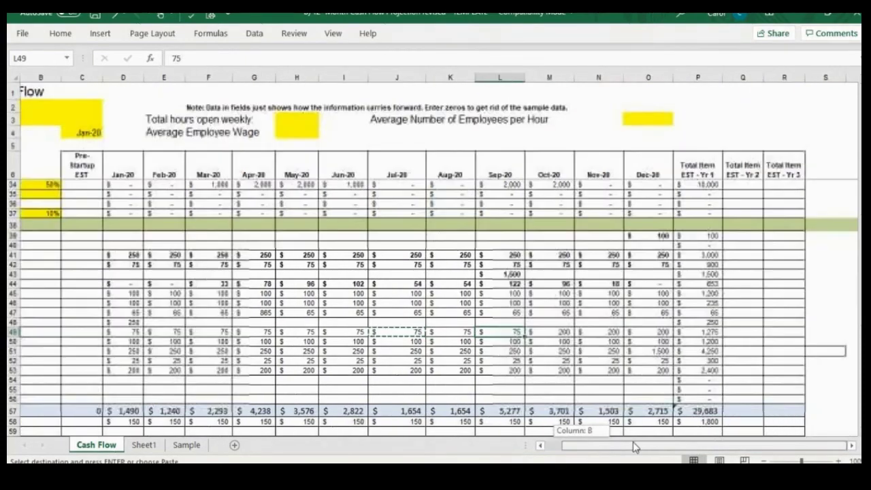
{"action": "scroll", "coordinate": [642, 315], "scroll_direction": "right", "scroll_amount": 1}
{"action": "left_click", "coordinate": [554, 332]}
{"action": "key", "text": "ctrl+v"}
{"action": "left_click", "coordinate": [603, 333]}
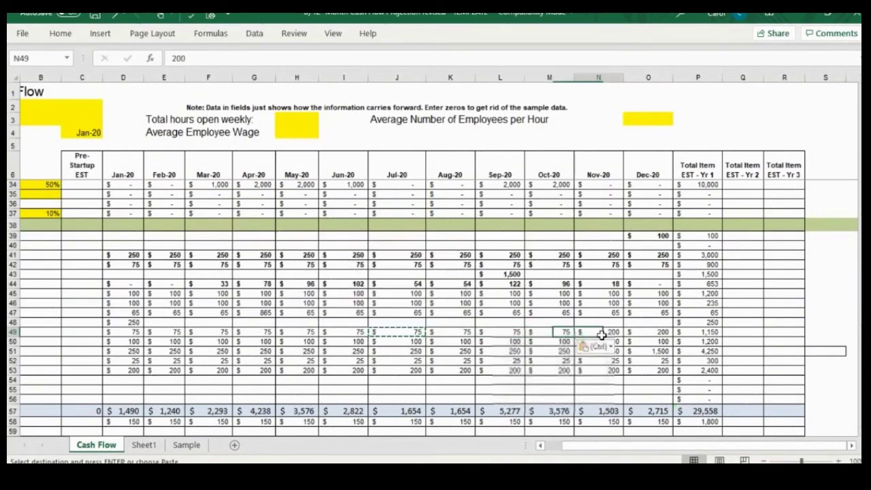
{"action": "key", "text": "ctrl+v"}
{"action": "left_click_drag", "start_coordinate": [603, 449], "coordinate": [532, 451]}
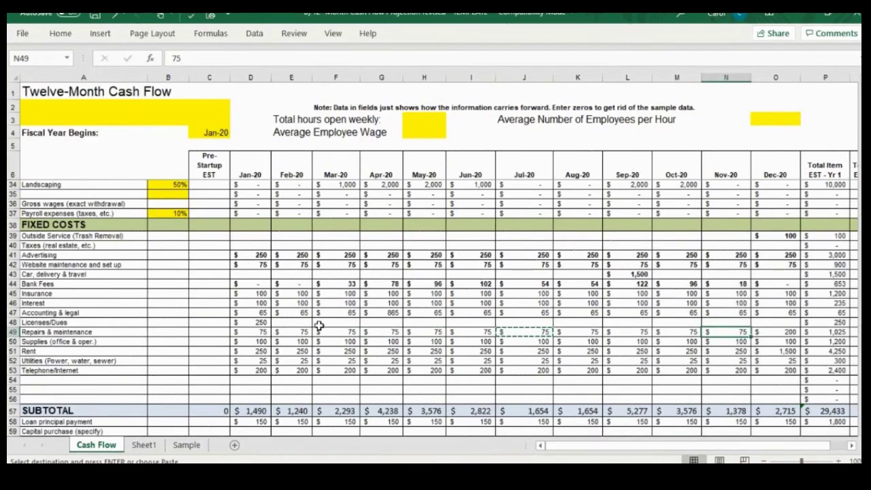
{"action": "left_click", "coordinate": [256, 352]}
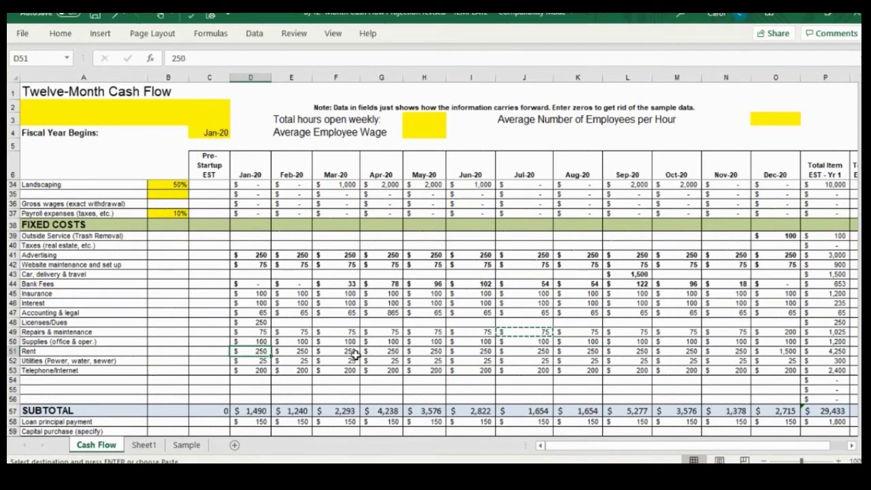
- Enter 100 as the Jan-20 Telephone/Internet amount
{"action": "left_click", "coordinate": [262, 361]}
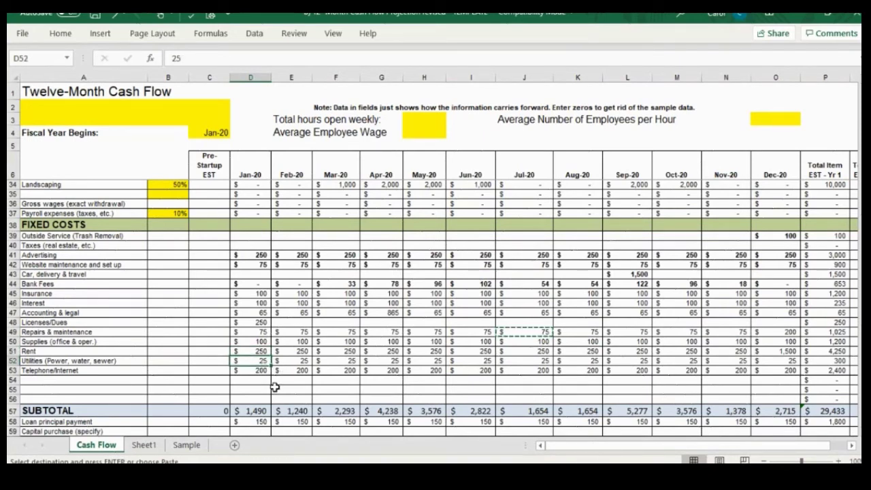
{"action": "left_click", "coordinate": [248, 371]}
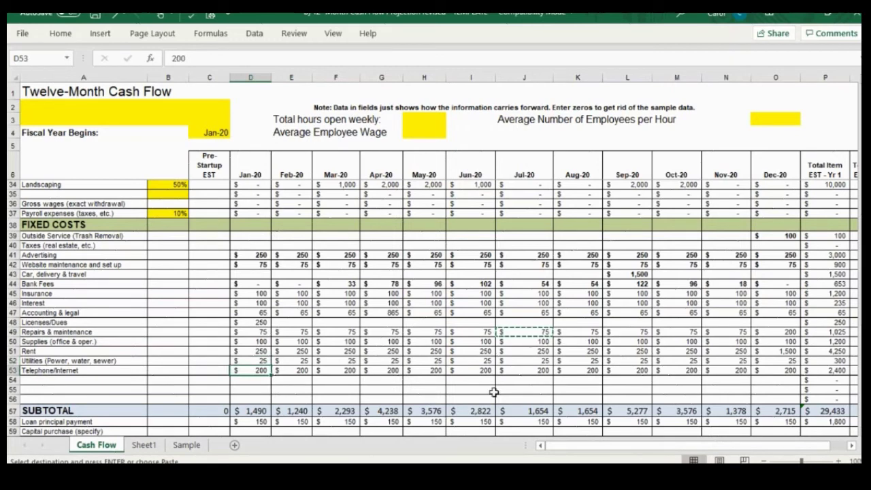
{"action": "type", "text": "1"}
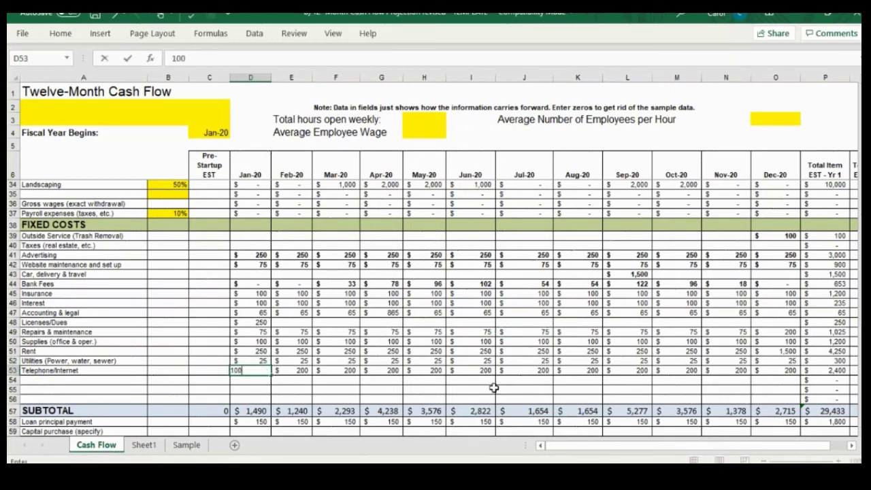
{"action": "type", "text": "00"}
{"action": "key", "text": "ctrl+Return"}
- Copy 100 into Telephone/Internet from Feb-20 through Oct-20
{"action": "key", "text": "ctrl+c"}
{"action": "key", "text": "Right"}
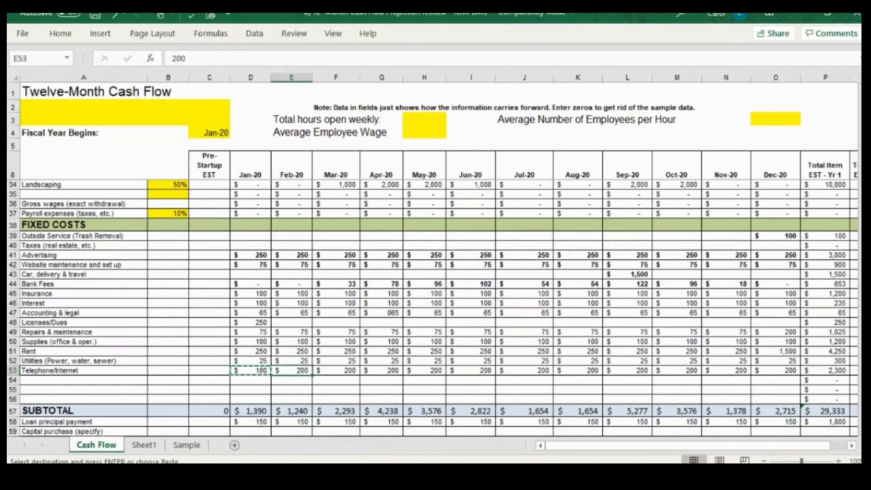
{"action": "key", "text": "shift+Right"}
{"action": "key", "text": "shift+Right"}
{"action": "key", "text": "shift+Right"}
{"action": "key", "text": "shift+Right"}
{"action": "key", "text": "shift+Right"}
{"action": "key", "text": "shift+Right"}
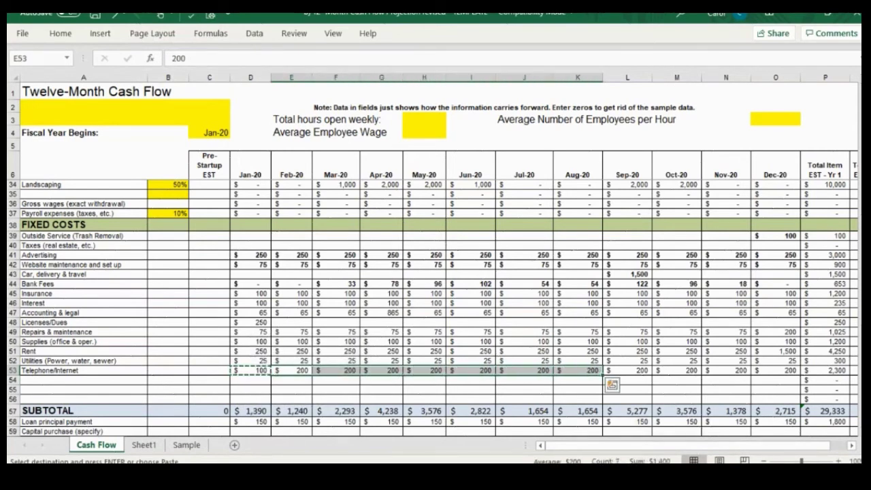
{"action": "key", "text": "ctrl+v"}
{"action": "key", "text": "Right"}
{"action": "key", "text": "Right"}
{"action": "key", "text": "Right"}
{"action": "key", "text": "Right"}
{"action": "key", "text": "Right"}
{"action": "key", "text": "Right"}
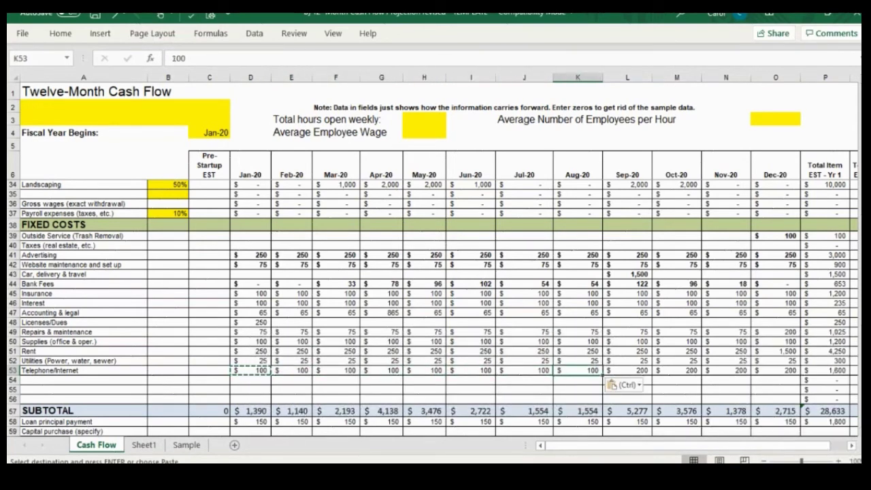
{"action": "key", "text": "Right"}
{"action": "key", "text": "ctrl+v"}
{"action": "key", "text": "Right"}
{"action": "key", "text": "ctrl+v"}
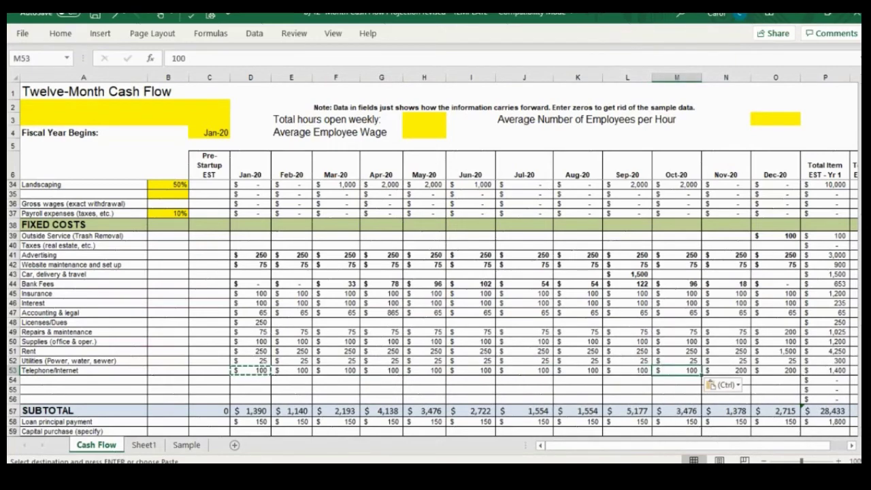
- Paste 100 into Nov-20 Telephone/Internet and select the Nov-20 fixed cost amounts
{"action": "left_click_drag", "start_coordinate": [604, 446], "coordinate": [677, 446]}
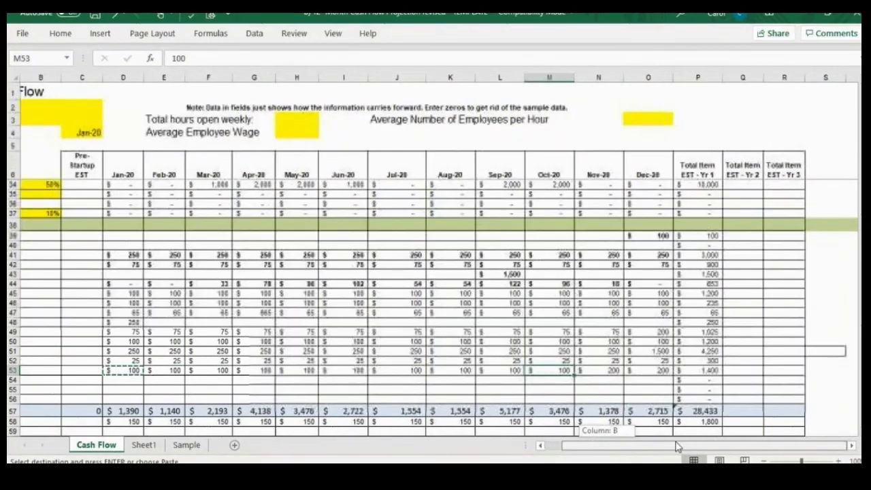
{"action": "key", "text": "ctrl+c"}
{"action": "left_click", "coordinate": [613, 368]}
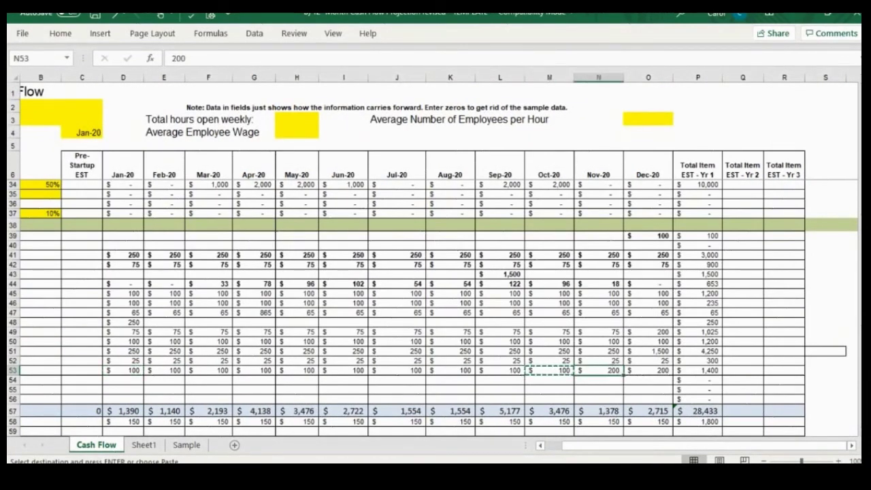
{"action": "key", "text": "ctrl+v"}
{"action": "left_click", "coordinate": [653, 369]}
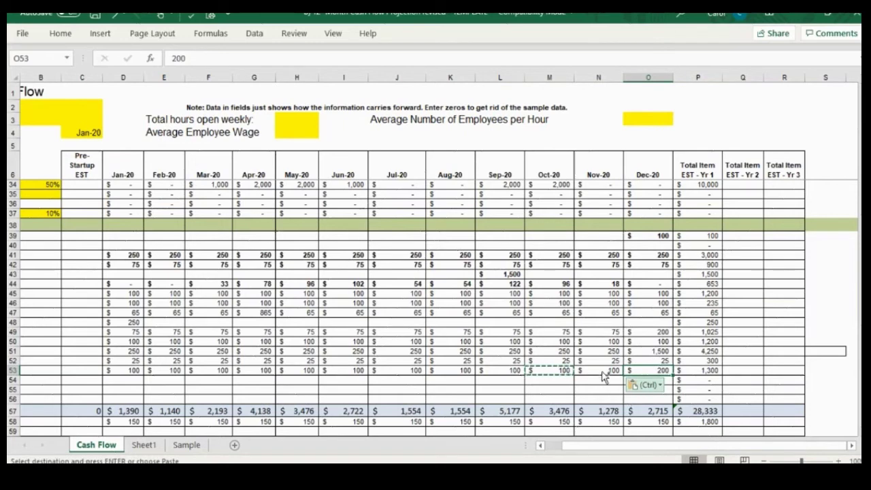
{"action": "left_click", "coordinate": [646, 384]}
{"action": "left_click", "coordinate": [646, 385]}
{"action": "left_click", "coordinate": [667, 444]}
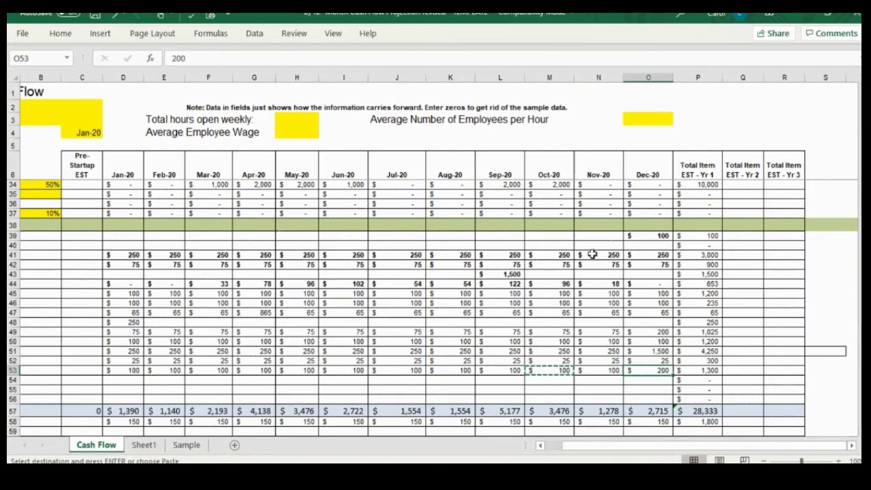
{"action": "left_click_drag", "start_coordinate": [594, 255], "coordinate": [608, 370]}
- Copy the Nov-20 fixed costs for rows 41–53 into the Dec-20 column
{"action": "key", "text": "ctrl+c"}
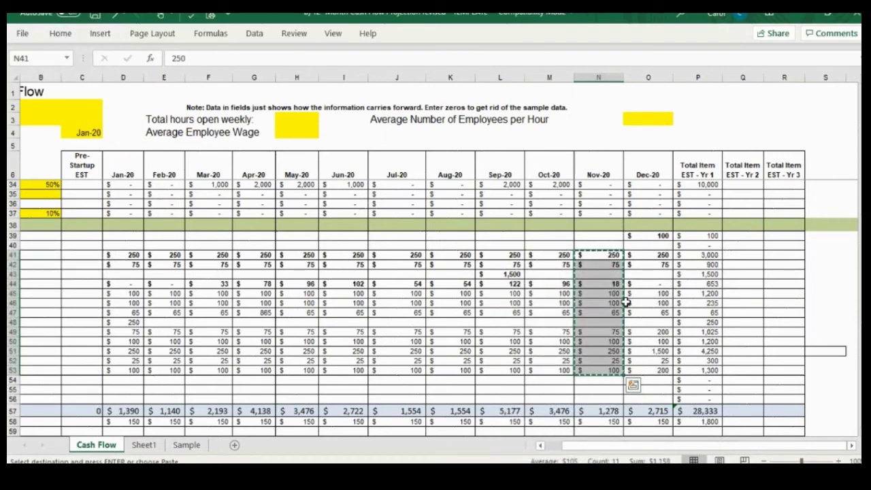
{"action": "left_click", "coordinate": [612, 257]}
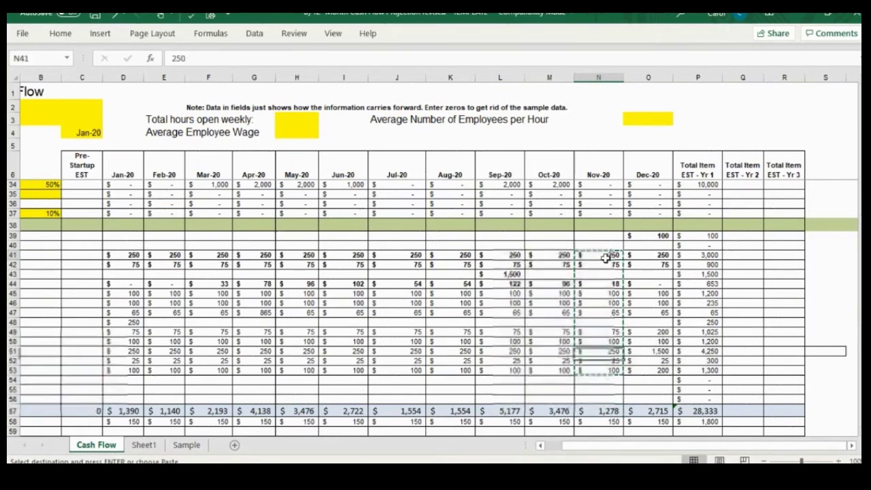
{"action": "left_click", "coordinate": [652, 256]}
{"action": "key", "text": "ctrl+v"}
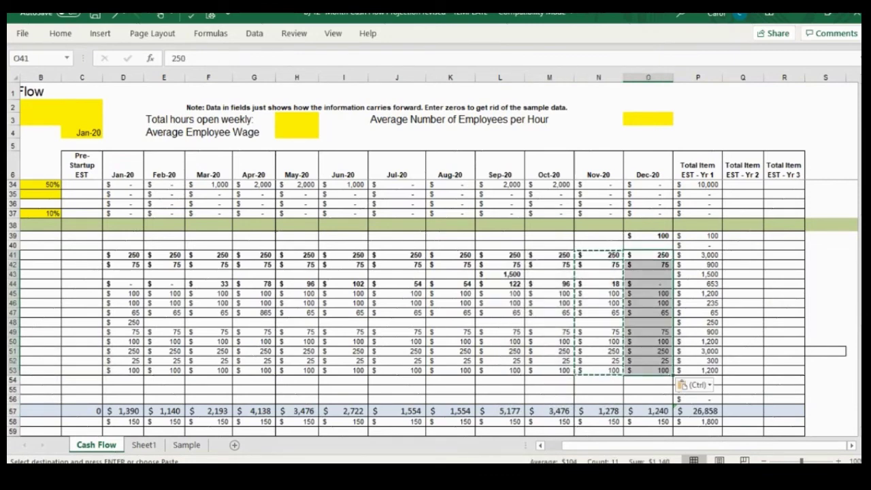
{"action": "key", "text": "Right"}
{"action": "key", "text": "Right"}
{"action": "key", "text": "Right"}
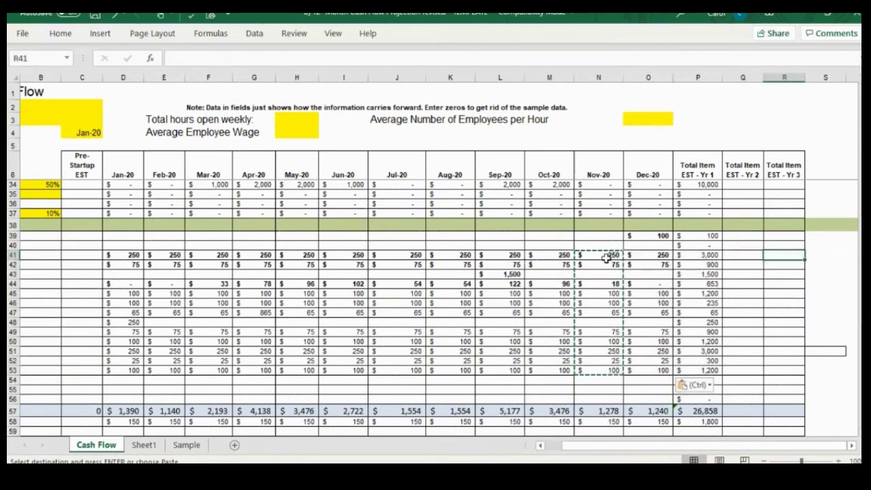
- Check the Oct-20 Rent amount and move down to the profit section
{"action": "left_click", "coordinate": [572, 443]}
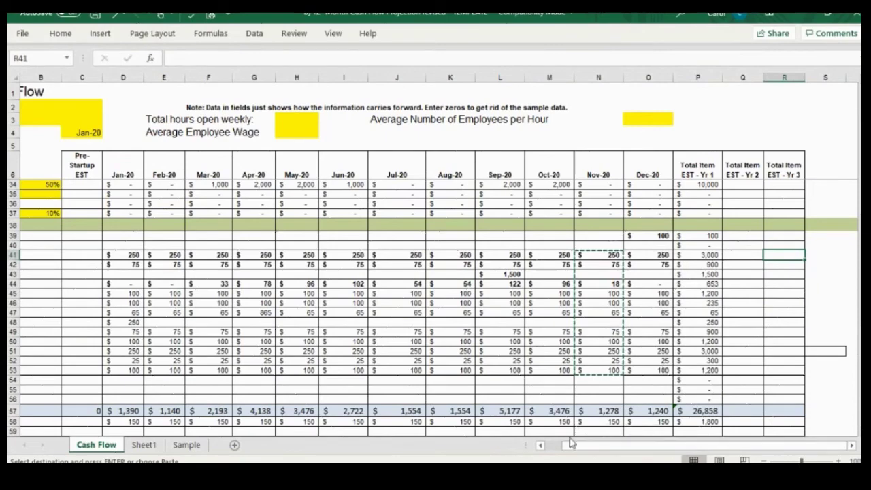
{"action": "left_click", "coordinate": [541, 350]}
{"action": "key", "text": "Right"}
{"action": "key", "text": "Right"}
{"action": "key", "text": "Right"}
{"action": "key", "text": "Right"}
{"action": "key", "text": "Right"}
{"action": "key", "text": "Right"}
{"action": "key", "text": "Right"}
{"action": "key", "text": "Right"}
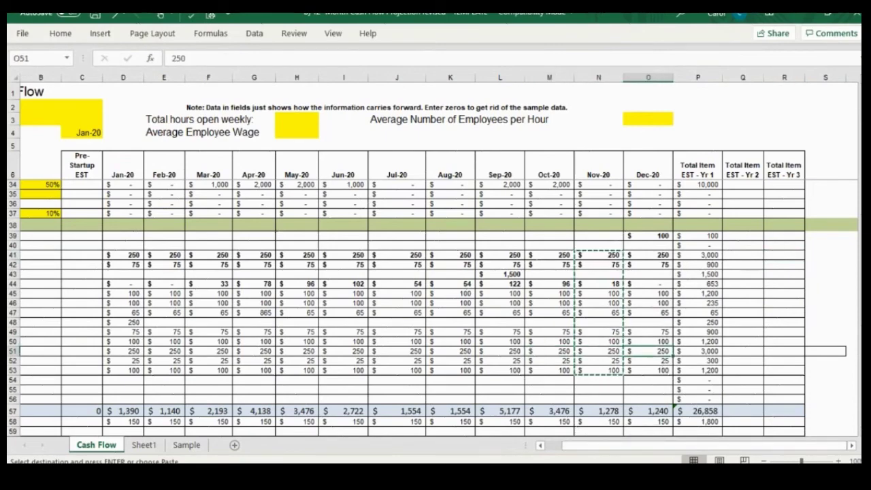
{"action": "key", "text": "Right"}
{"action": "key", "text": "Right"}
{"action": "key", "text": "Right"}
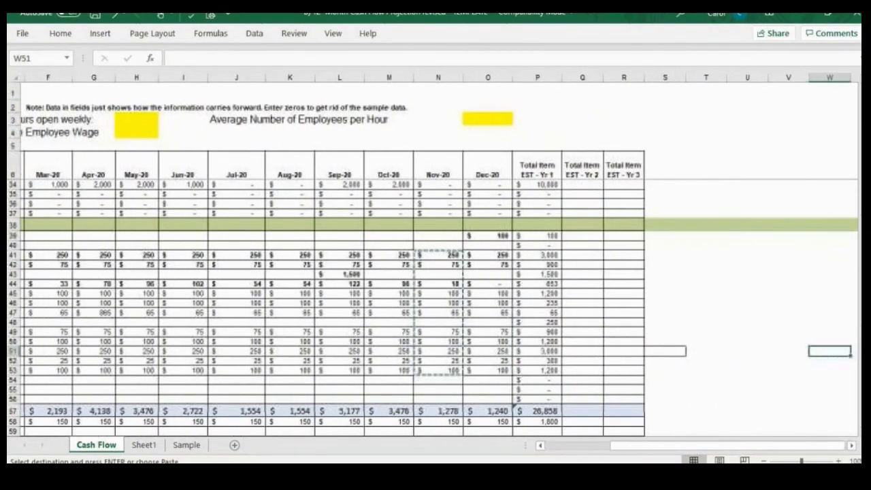
{"action": "key", "text": "Down"}
{"action": "key", "text": "Down"}
{"action": "key", "text": "Down"}
{"action": "key", "text": "Down"}
{"action": "key", "text": "Down"}
{"action": "key", "text": "Down"}
{"action": "key", "text": "Down"}
{"action": "key", "text": "Down"}
{"action": "key", "text": "Down"}
{"action": "key", "text": "Down"}
{"action": "key", "text": "Down"}
{"action": "key", "text": "Down"}
{"action": "key", "text": "Down"}
{"action": "key", "text": "Down"}
{"action": "key", "text": "Down"}
{"action": "key", "text": "Down"}
{"action": "key", "text": "Down"}
{"action": "key", "text": "Down"}
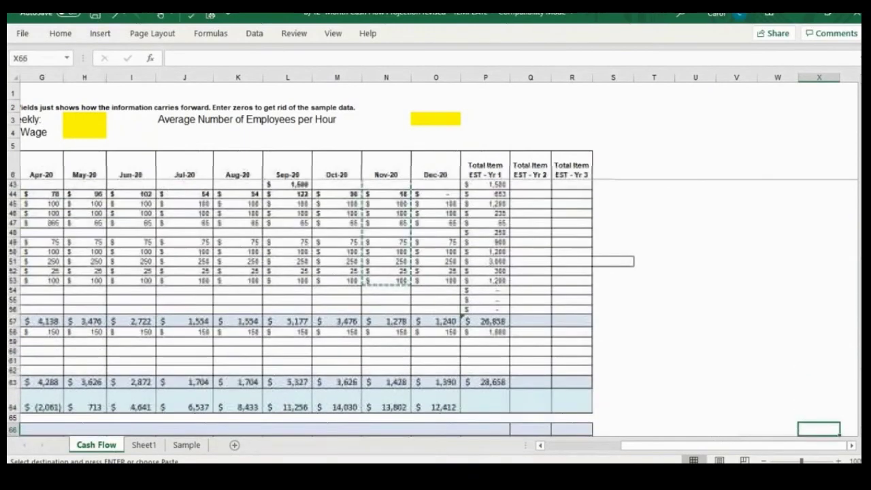
{"action": "key", "text": "Down"}
{"action": "key", "text": "Down"}
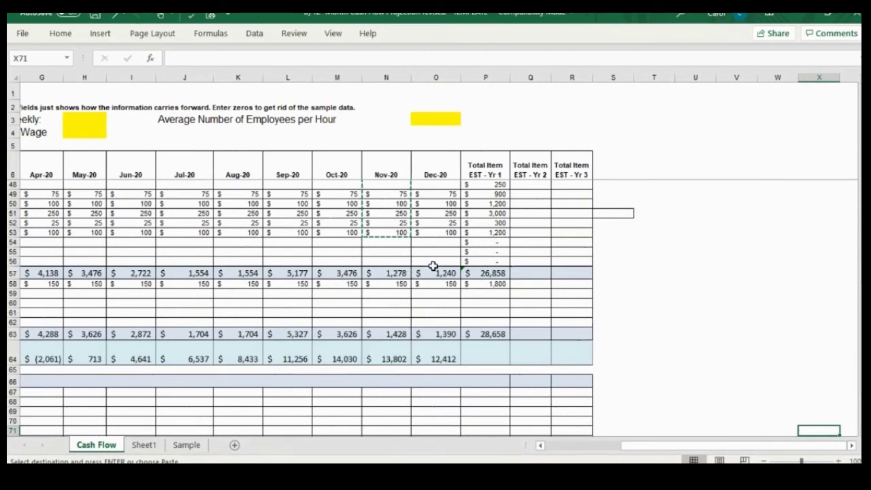
{"action": "scroll", "coordinate": [431, 265], "scroll_direction": "down", "scroll_amount": 1}
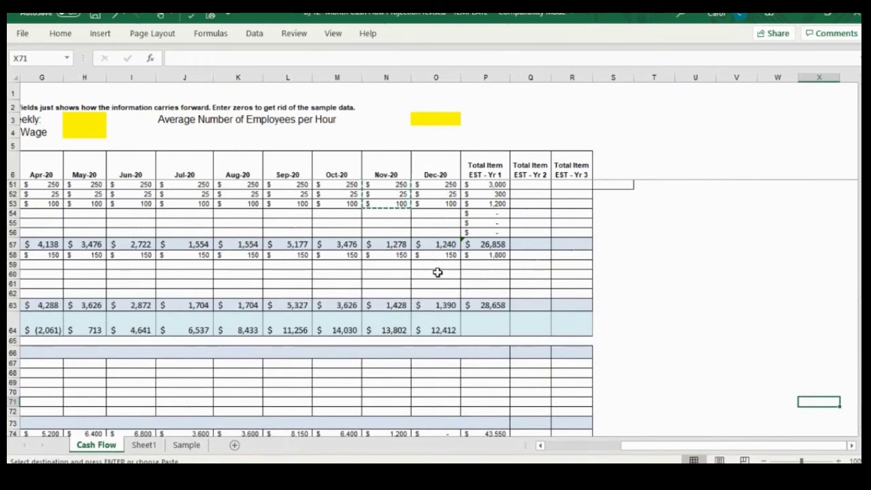
{"action": "scroll", "coordinate": [460, 332], "scroll_direction": "down", "scroll_amount": 3}
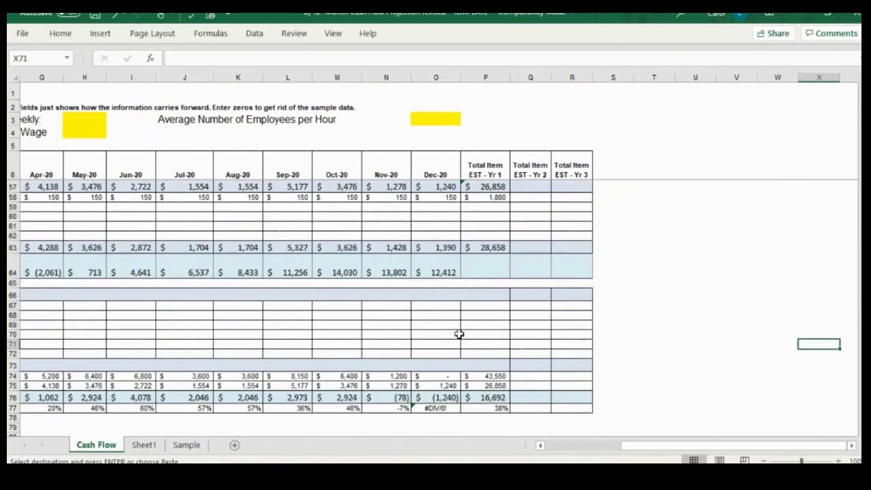
{"action": "left_click", "coordinate": [494, 366]}
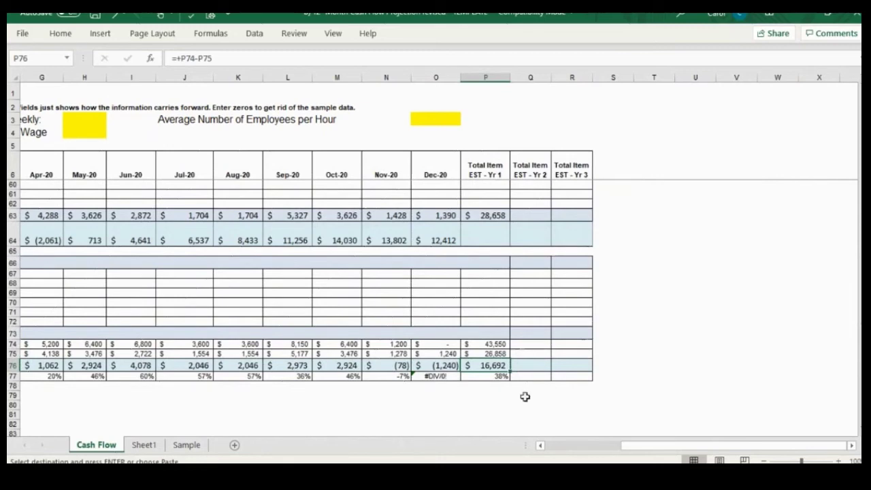
{"action": "left_click_drag", "start_coordinate": [641, 447], "coordinate": [537, 456]}
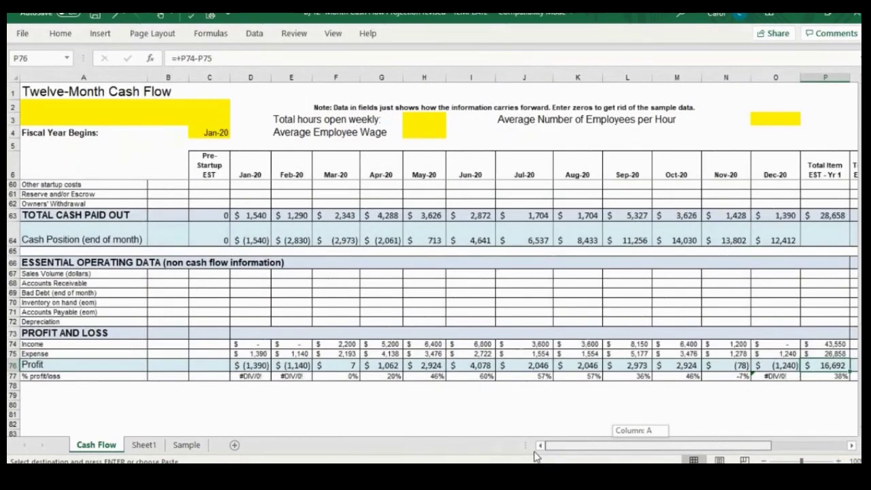
{"action": "left_click_drag", "start_coordinate": [602, 443], "coordinate": [651, 447]}
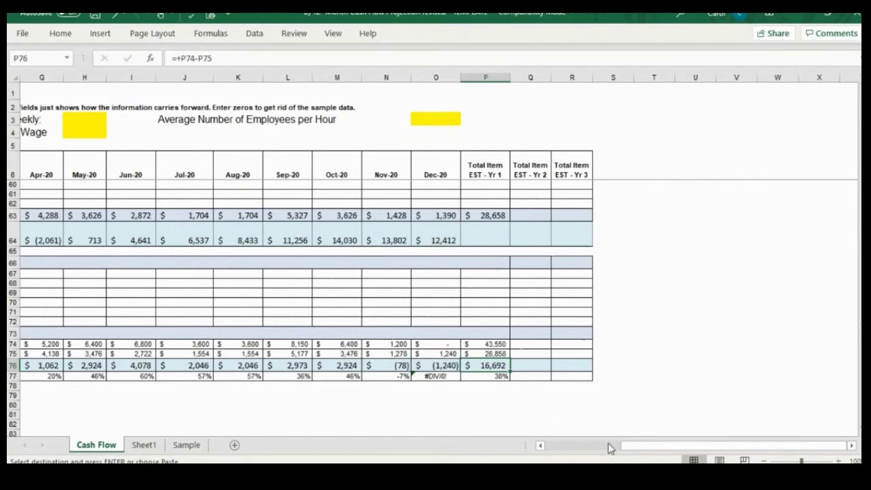
{"action": "left_click_drag", "start_coordinate": [627, 445], "coordinate": [496, 439]}
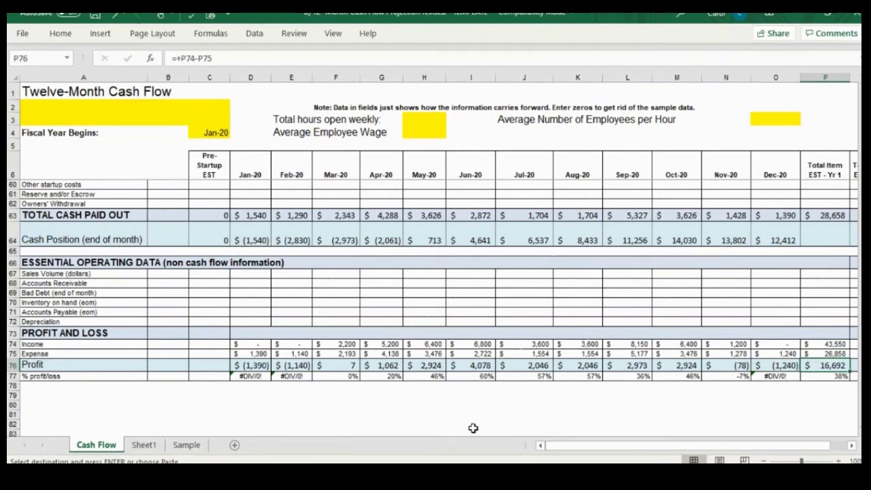
{"action": "scroll", "coordinate": [473, 429], "scroll_direction": "up", "scroll_amount": 6}
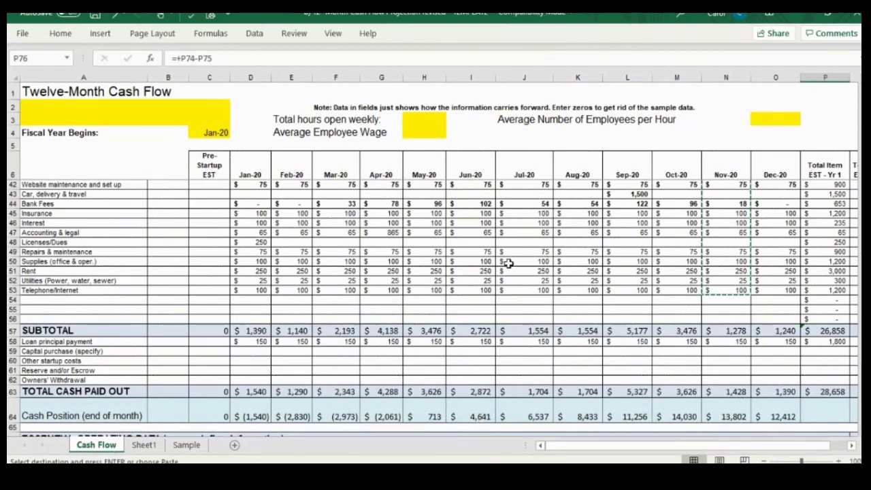
{"action": "scroll", "coordinate": [519, 326], "scroll_direction": "up", "scroll_amount": 6}
{"action": "scroll", "coordinate": [519, 326], "scroll_direction": "up", "scroll_amount": 5}
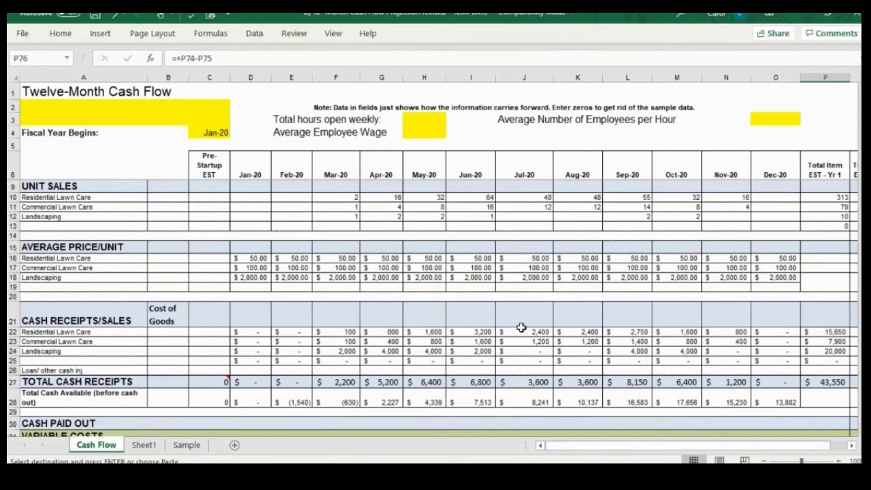
{"action": "scroll", "coordinate": [520, 327], "scroll_direction": "up", "scroll_amount": 1}
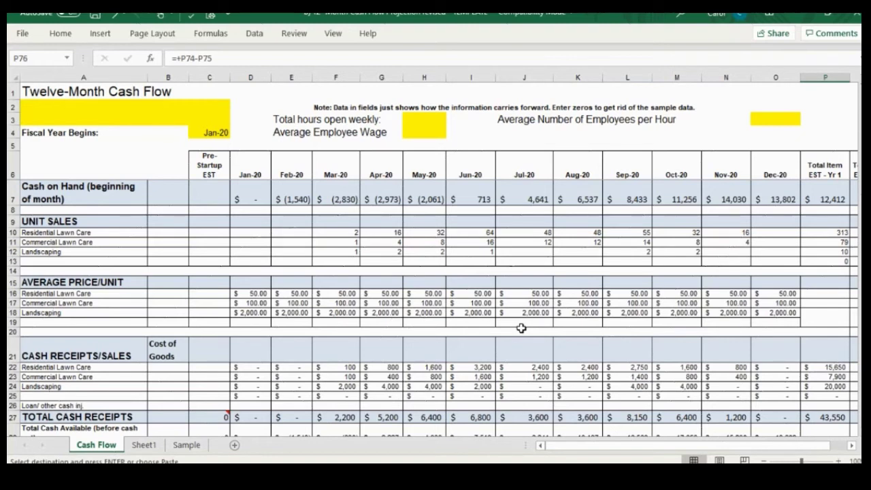
{"action": "left_click", "coordinate": [487, 233]}
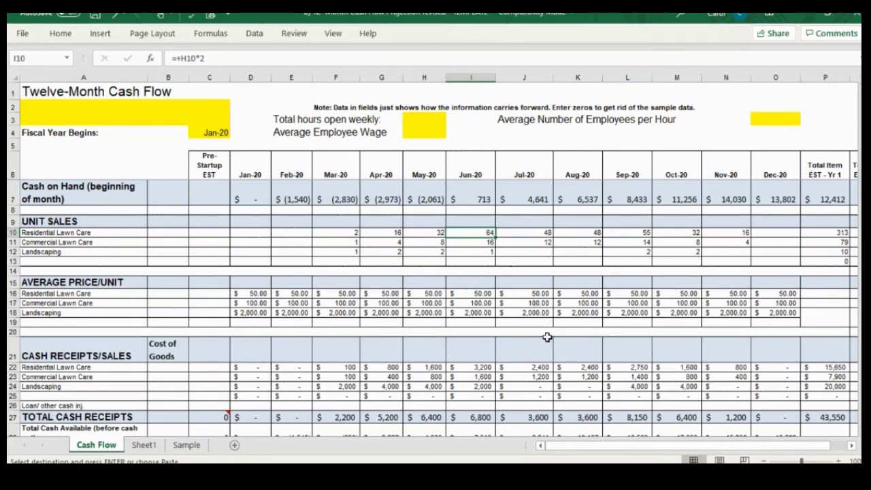
{"action": "scroll", "coordinate": [547, 337], "scroll_direction": "down", "scroll_amount": 3}
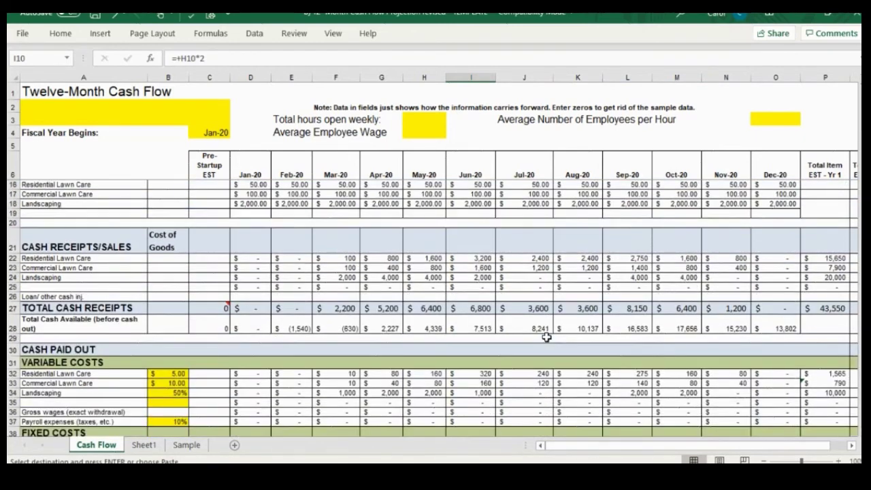
{"action": "scroll", "coordinate": [547, 337], "scroll_direction": "down", "scroll_amount": 11}
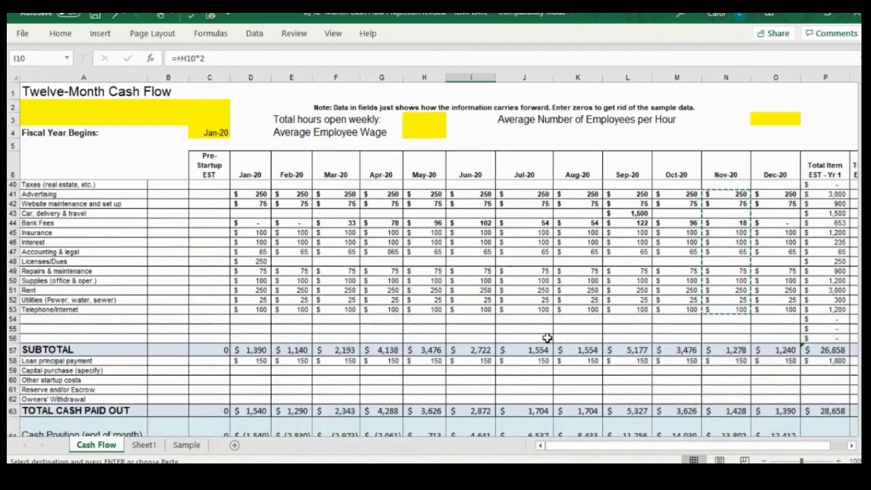
{"action": "scroll", "coordinate": [547, 340], "scroll_direction": "down", "scroll_amount": 5}
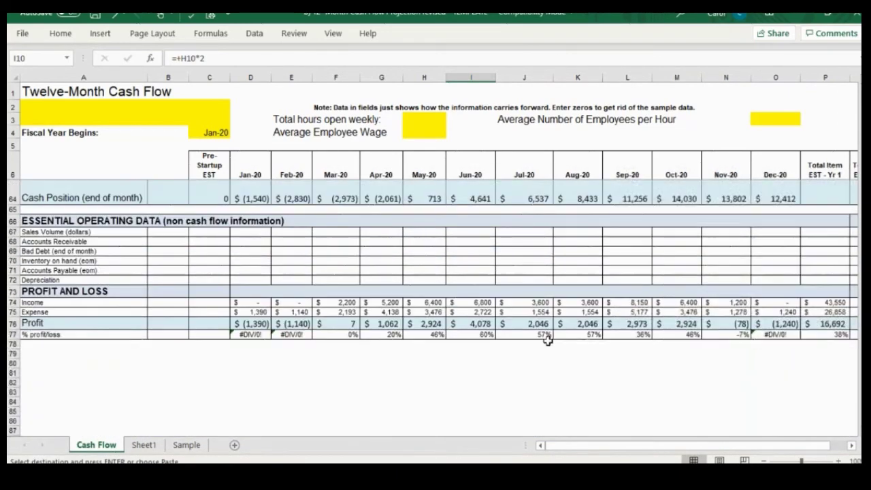
{"action": "scroll", "coordinate": [548, 335], "scroll_direction": "up", "scroll_amount": 13}
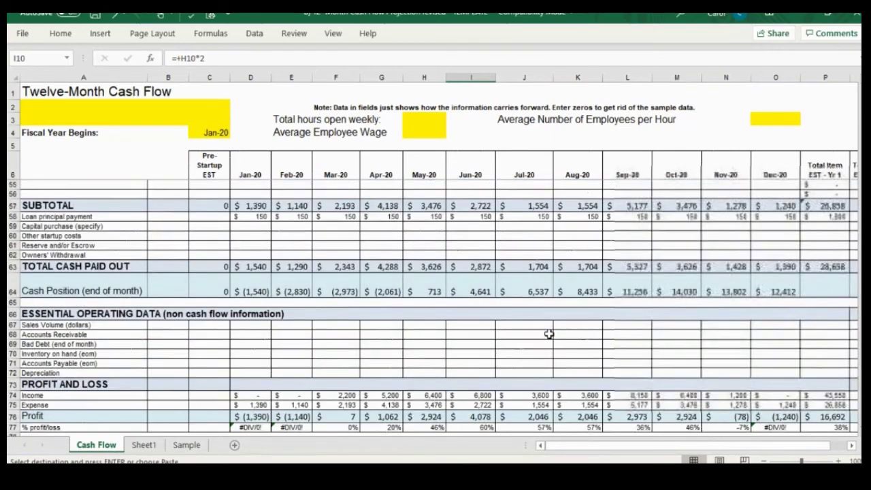
{"action": "scroll", "coordinate": [549, 338], "scroll_direction": "up", "scroll_amount": 6}
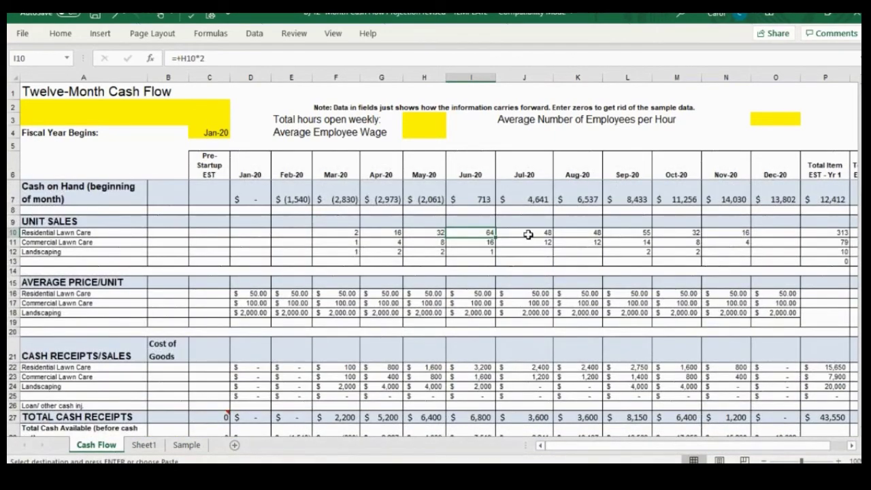
- Enter =+P10*2 in Q10 to double the Year 1 residential unit sales
{"action": "left_click", "coordinate": [528, 234]}
{"action": "key", "text": "Right"}
{"action": "key", "text": "Right"}
{"action": "key", "text": "Right"}
{"action": "key", "text": "Right"}
{"action": "key", "text": "Right"}
{"action": "key", "text": "Right"}
{"action": "key", "text": "Right"}
{"action": "key", "text": "Right"}
{"action": "key", "text": "Right"}
{"action": "key", "text": "Right"}
{"action": "key", "text": "Right"}
{"action": "key", "text": "Right"}
{"action": "key", "text": "Right"}
{"action": "key", "text": "Right"}
{"action": "key", "text": "Right"}
{"action": "key", "text": "Right"}
{"action": "key", "text": "Right"}
{"action": "key", "text": "Right"}
{"action": "key", "text": "Right"}
{"action": "key", "text": "Right"}
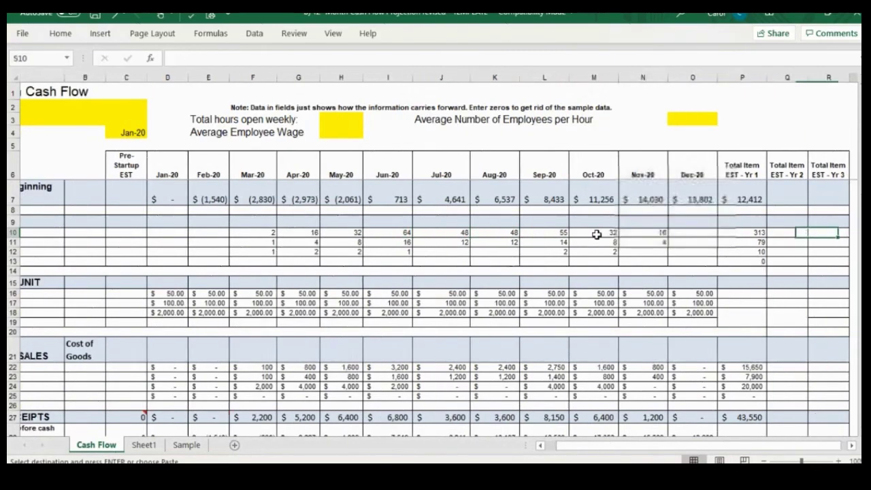
{"action": "key", "text": "Left"}
{"action": "key", "text": "Left"}
{"action": "key", "text": "Left"}
{"action": "key", "text": "Left"}
{"action": "key", "text": "Left"}
{"action": "key", "text": "Left"}
{"action": "key", "text": "Left"}
{"action": "key", "text": "Left"}
{"action": "key", "text": "Left"}
{"action": "key", "text": "Left"}
{"action": "key", "text": "Left"}
{"action": "key", "text": "Left"}
{"action": "key", "text": "Left"}
{"action": "key", "text": "Left"}
{"action": "key", "text": "Left"}
{"action": "key", "text": "Left"}
{"action": "key", "text": "Left"}
{"action": "key", "text": "Left"}
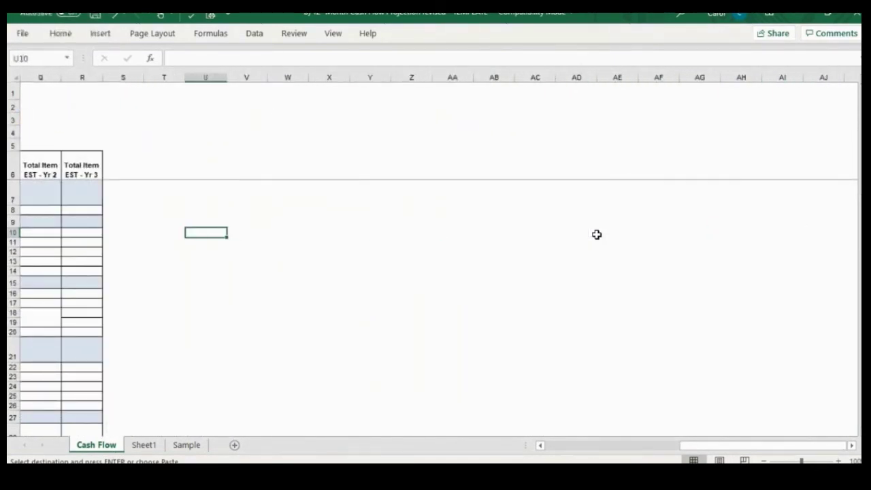
{"action": "key", "text": "Left"}
{"action": "key", "text": "Left"}
{"action": "key", "text": "Left"}
{"action": "key", "text": "Left"}
{"action": "key", "text": "Left"}
{"action": "key", "text": "Left"}
{"action": "key", "text": "Left"}
{"action": "key", "text": "Left"}
{"action": "key", "text": "Right"}
{"action": "key", "text": "Right"}
{"action": "key", "text": "Right"}
{"action": "key", "text": "Right"}
{"action": "key", "text": "Right"}
{"action": "key", "text": "Right"}
{"action": "key", "text": "Right"}
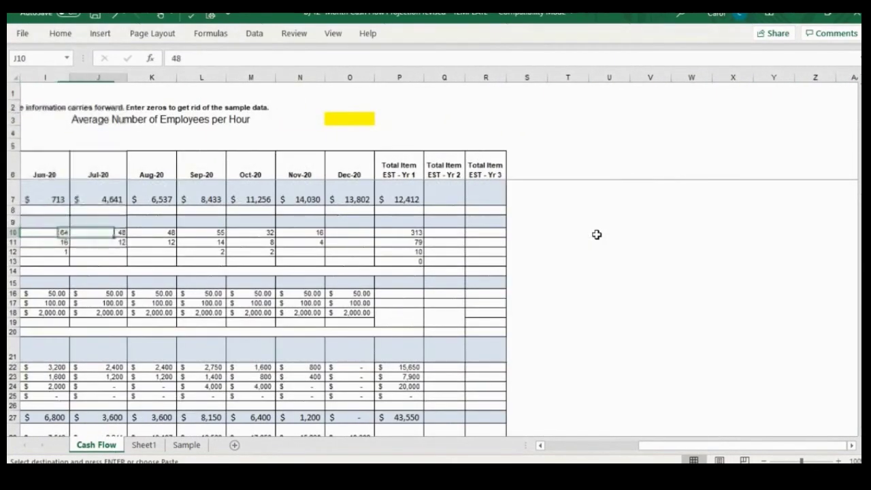
{"action": "key", "text": "Right"}
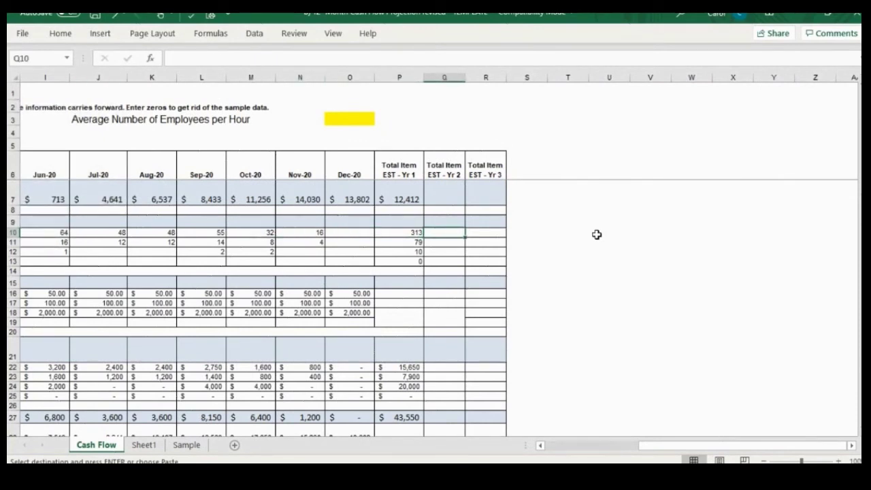
{"action": "type", "text": "+"}
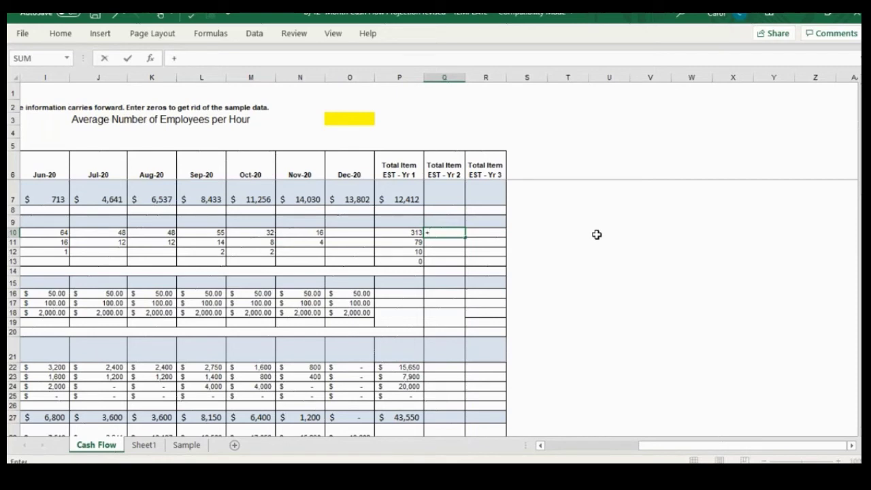
{"action": "key", "text": "Down"}
{"action": "type", "text": "*"}
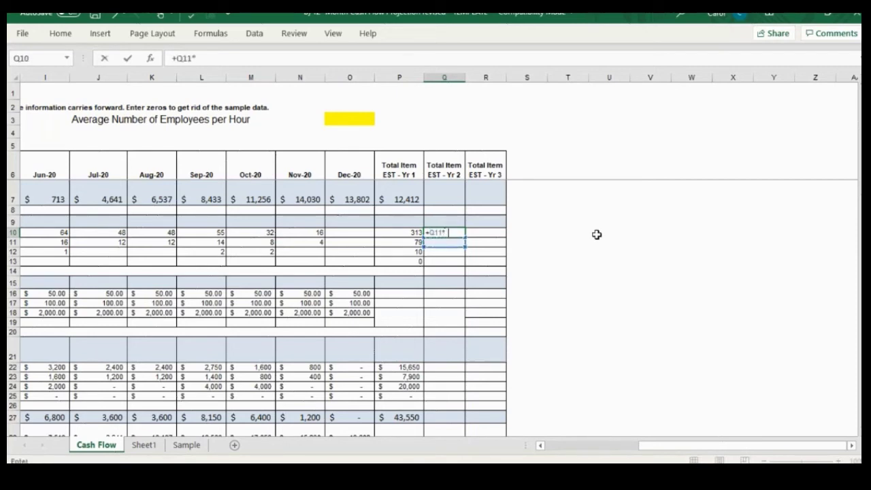
{"action": "type", "text": "2"}
{"action": "key", "text": "Return"}
{"action": "key", "text": "Up"}
{"action": "type", "text": "+"}
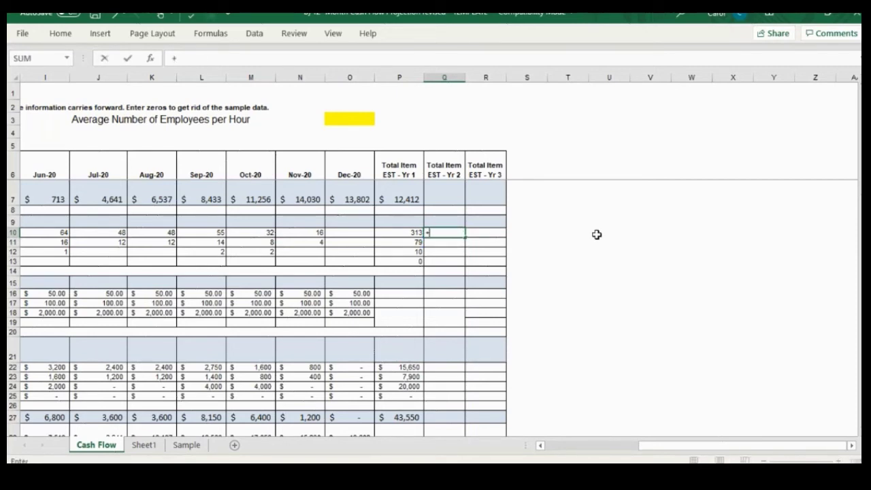
{"action": "key", "text": "Left"}
{"action": "type", "text": "*"}
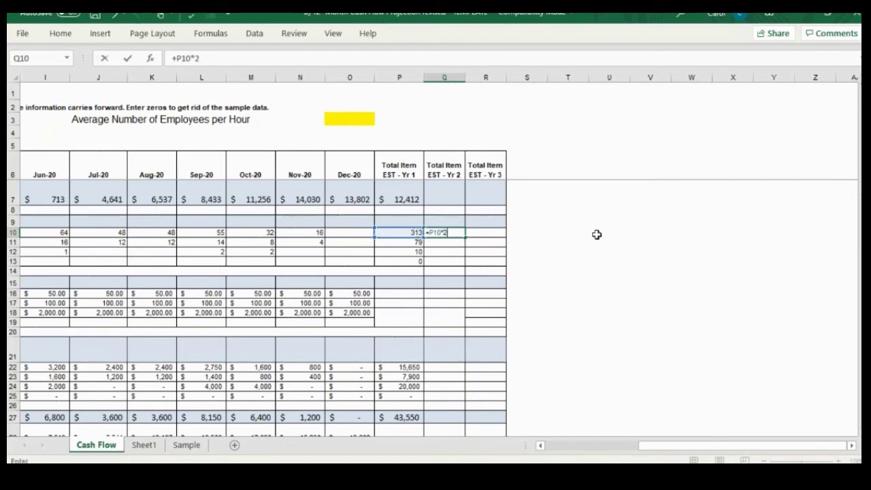
{"action": "key", "text": "Return"}
{"action": "key", "text": "Up"}
- Copy the doubling formula into Q11, Q12 and Q13
{"action": "key", "text": "ctrl+c"}
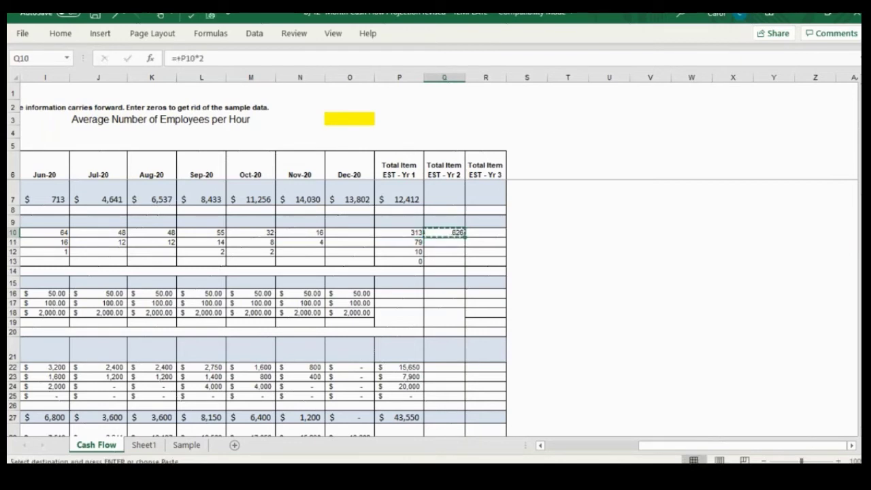
{"action": "key", "text": "Down"}
{"action": "key", "text": "ctrl+v"}
{"action": "key", "text": "Down"}
{"action": "key", "text": "ctrl+v"}
{"action": "key", "text": "Down"}
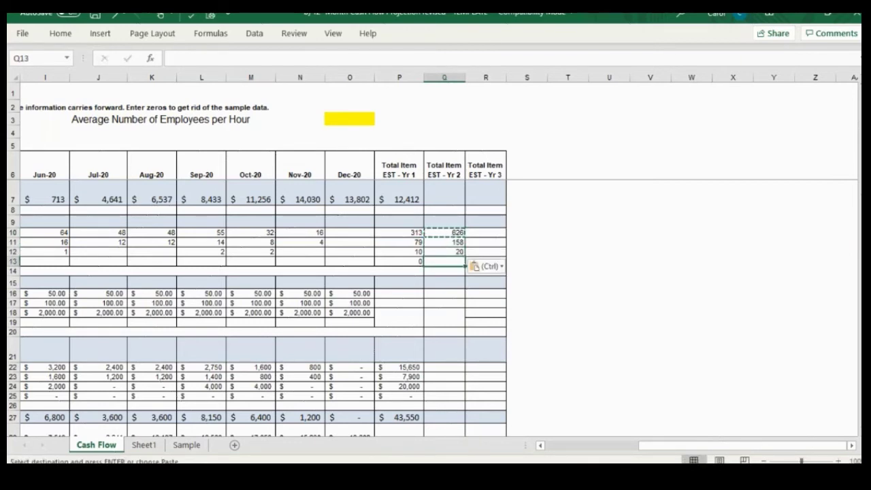
{"action": "key", "text": "ctrl+v"}
{"action": "key", "text": "Down"}
{"action": "key", "text": "Down"}
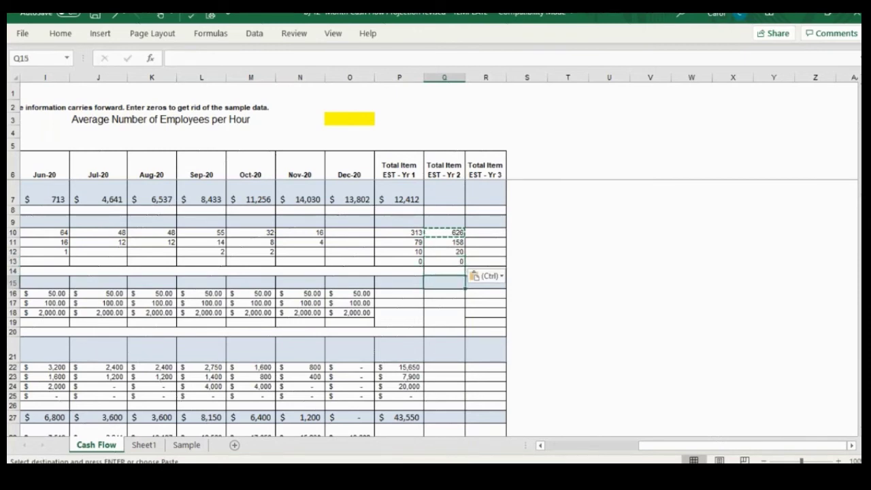
- Copy the December unit prices O16:O18 into Q16:Q18
{"action": "left_click", "coordinate": [362, 293]}
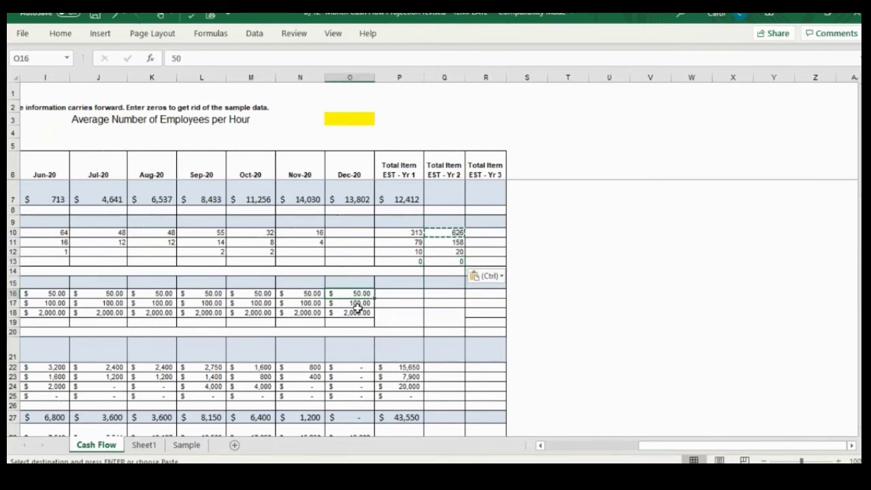
{"action": "left_click_drag", "start_coordinate": [357, 308], "coordinate": [358, 313]}
{"action": "key", "text": "ctrl+c"}
{"action": "left_click", "coordinate": [449, 294]}
{"action": "key", "text": "ctrl+v"}
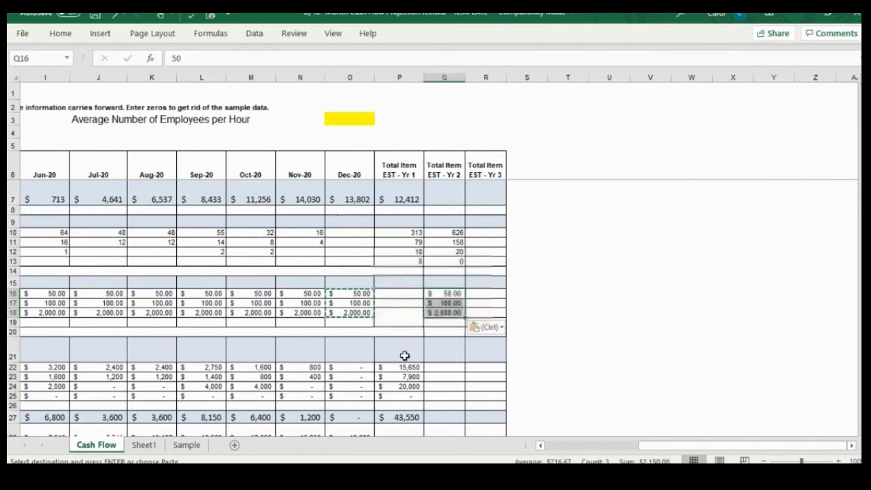
- Copy cost formulas O22:O25 into Q22:Q25 and the P27 subtotal into Q27
{"action": "left_click_drag", "start_coordinate": [356, 368], "coordinate": [356, 395]}
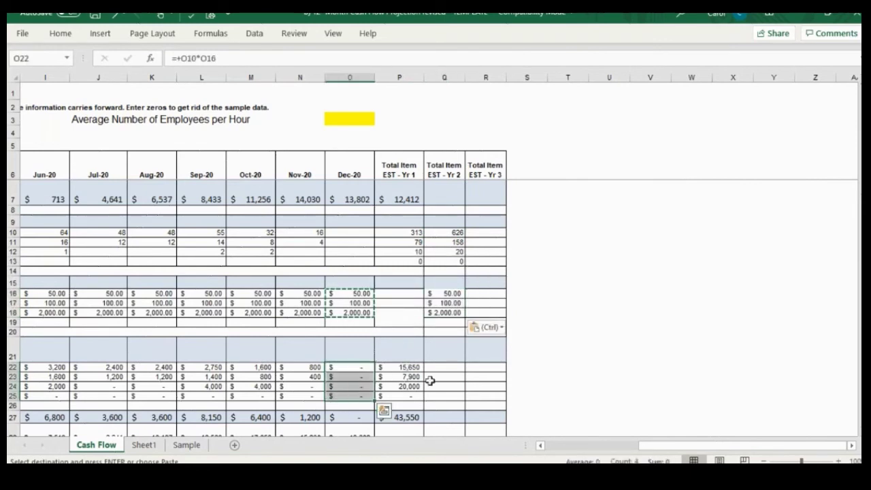
{"action": "key", "text": "ctrl+c"}
{"action": "left_click", "coordinate": [452, 368]}
{"action": "key", "text": "ctrl+v"}
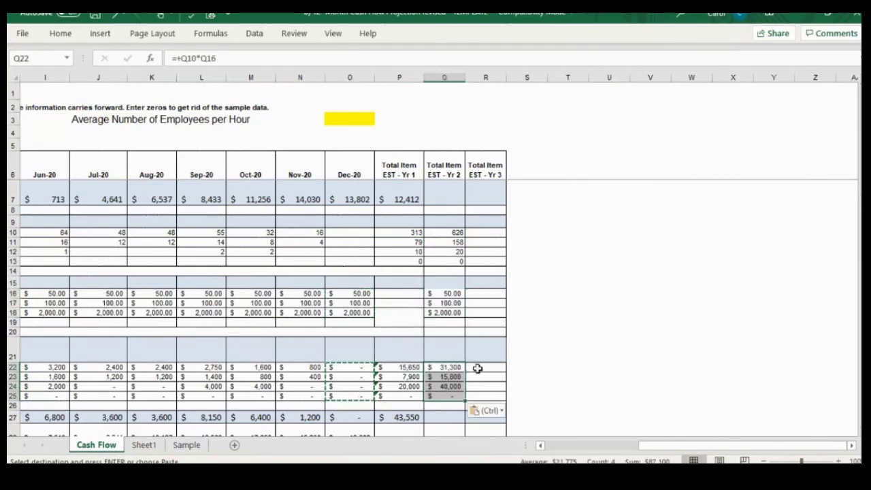
{"action": "left_click", "coordinate": [401, 417]}
{"action": "key", "text": "ctrl+c"}
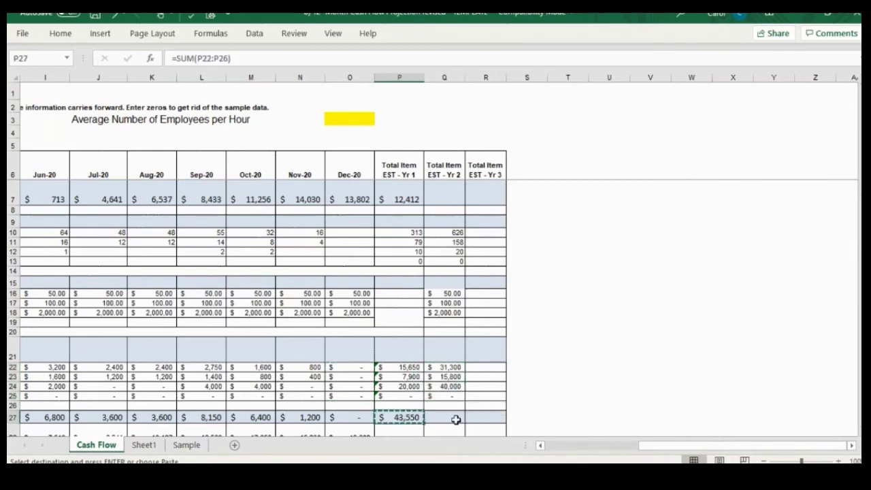
{"action": "left_click", "coordinate": [455, 420]}
{"action": "key", "text": "ctrl+v"}
- Copy the November formulas in N32:N34
{"action": "scroll", "coordinate": [518, 346], "scroll_direction": "down", "scroll_amount": 2}
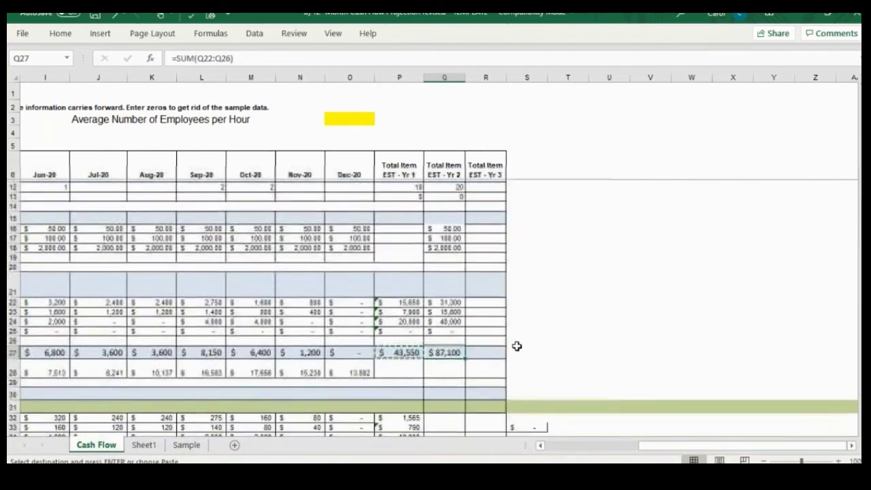
{"action": "scroll", "coordinate": [517, 347], "scroll_direction": "down", "scroll_amount": 2}
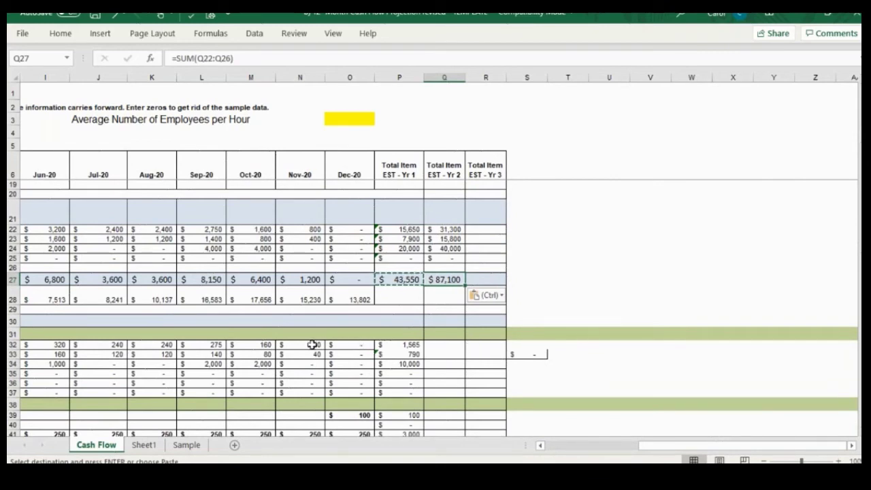
{"action": "left_click_drag", "start_coordinate": [312, 345], "coordinate": [312, 359]}
{"action": "key", "text": "ctrl+c"}
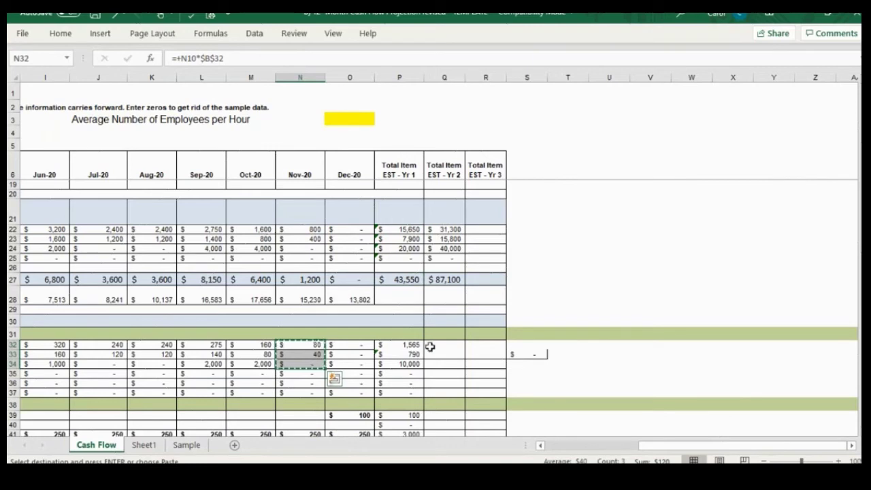
- Paste the N32:N34 formulas into Q32:Q34, yielding 3,130, 1,580 and 20,000
{"action": "left_click", "coordinate": [457, 347]}
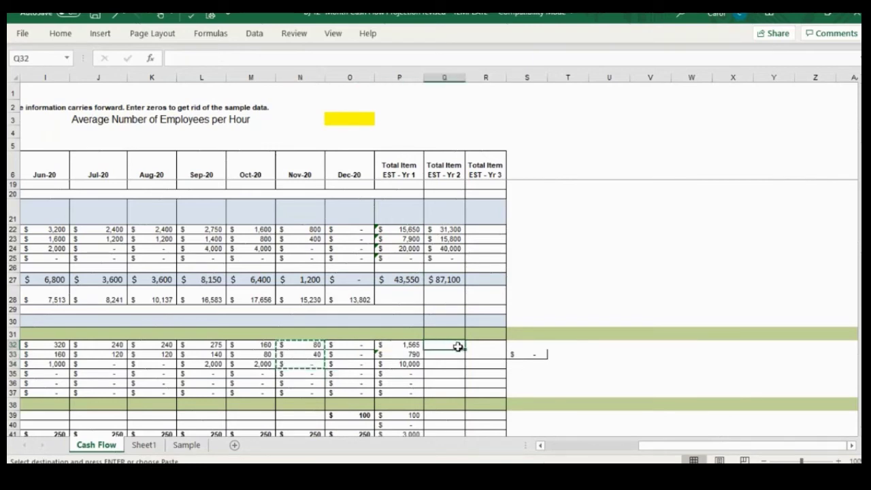
{"action": "key", "text": "ctrl+v"}
{"action": "scroll", "coordinate": [462, 347], "scroll_direction": "down", "scroll_amount": 3}
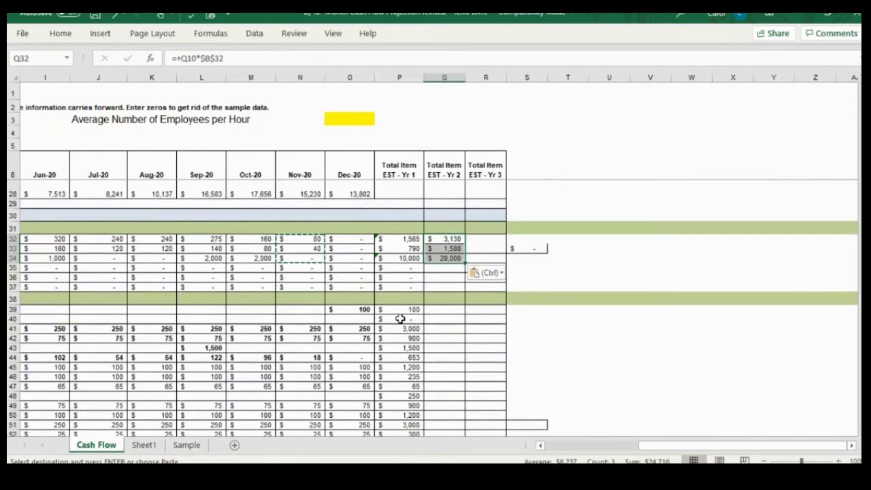
{"action": "scroll", "coordinate": [473, 324], "scroll_direction": "up", "scroll_amount": 2}
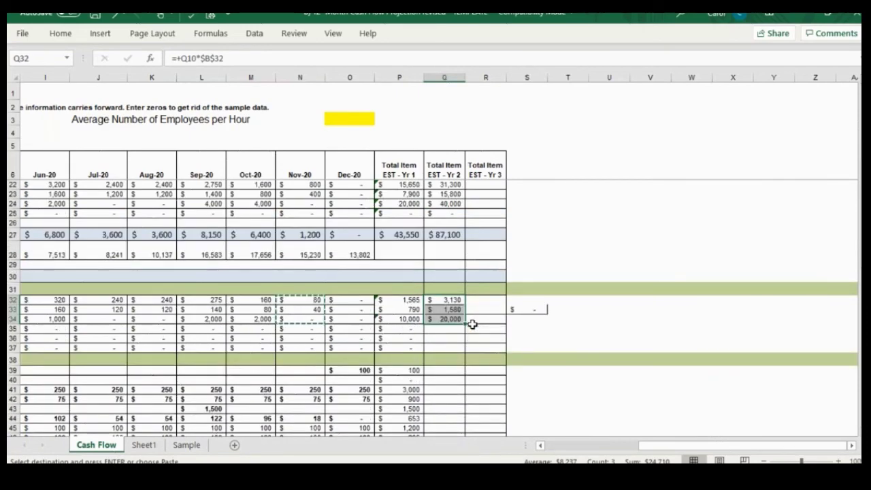
{"action": "scroll", "coordinate": [470, 328], "scroll_direction": "down", "scroll_amount": 2}
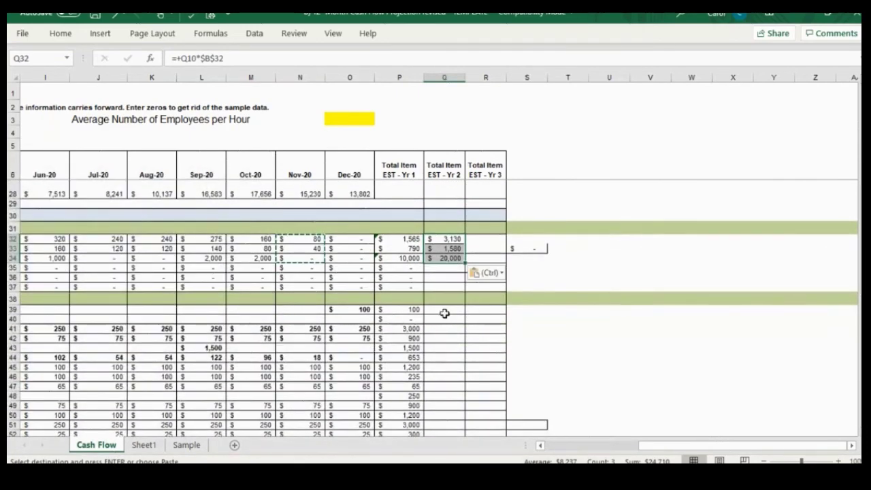
{"action": "left_click", "coordinate": [444, 313]}
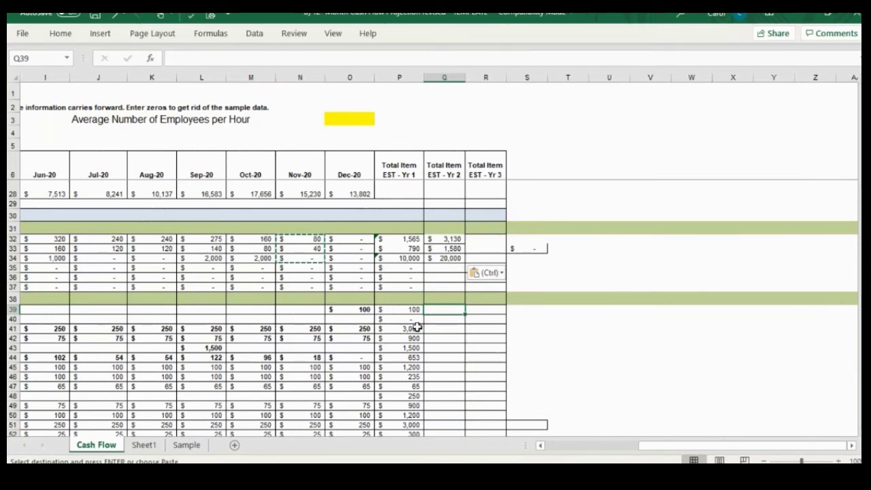
{"action": "scroll", "coordinate": [417, 327], "scroll_direction": "down", "scroll_amount": 1}
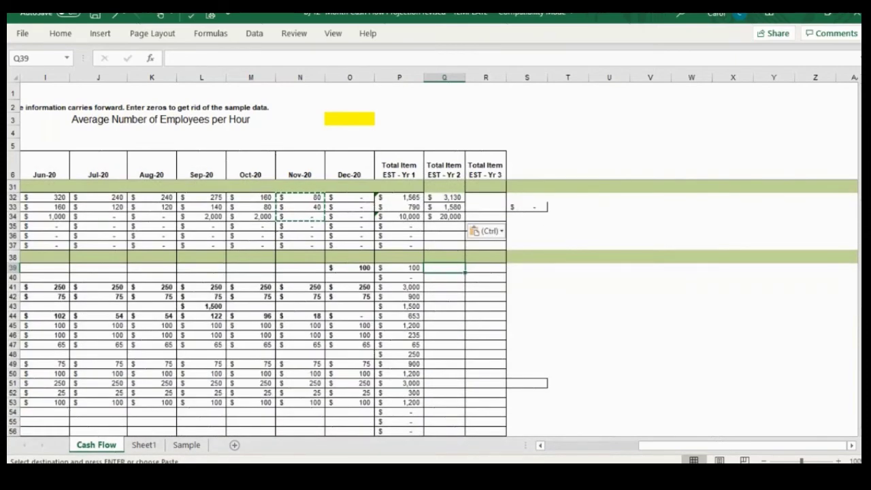
{"action": "type", "text": "+"}
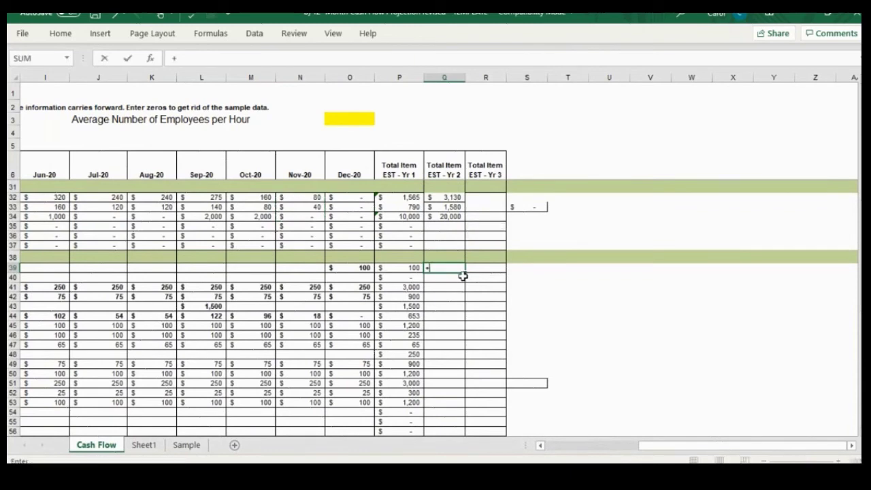
{"action": "key", "text": "Left"}
{"action": "type", "text": "*"}
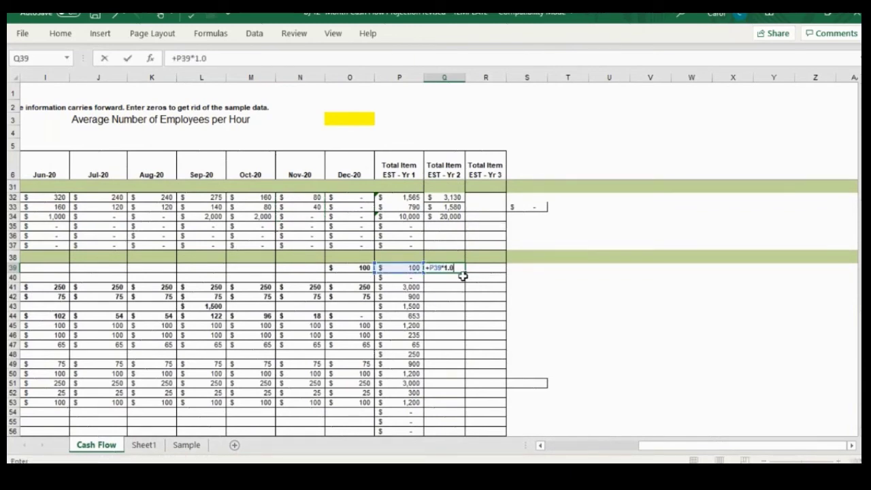
{"action": "key", "text": "ctrl+Return"}
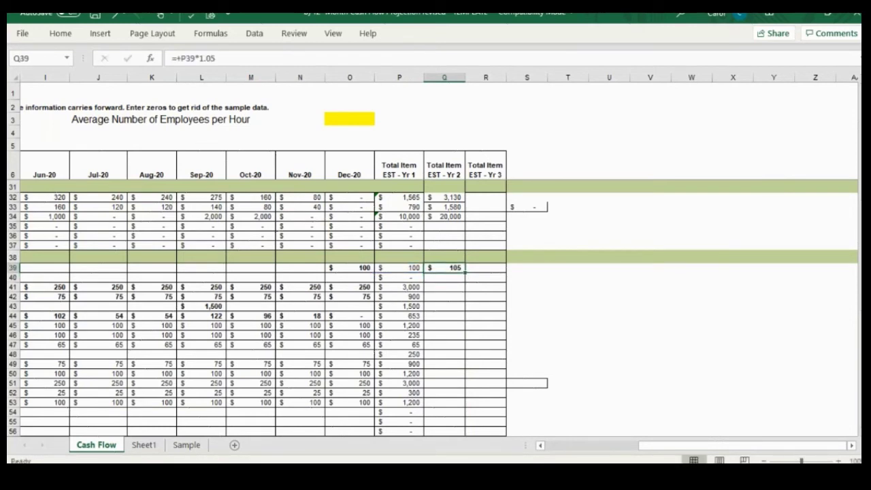
{"action": "key", "text": "ctrl+c"}
{"action": "key", "text": "Down"}
{"action": "key", "text": "shift+Down"}
{"action": "key", "text": "shift+Down"}
{"action": "key", "text": "shift+Down"}
{"action": "key", "text": "shift+Down"}
{"action": "key", "text": "shift+Down"}
{"action": "key", "text": "shift+Down"}
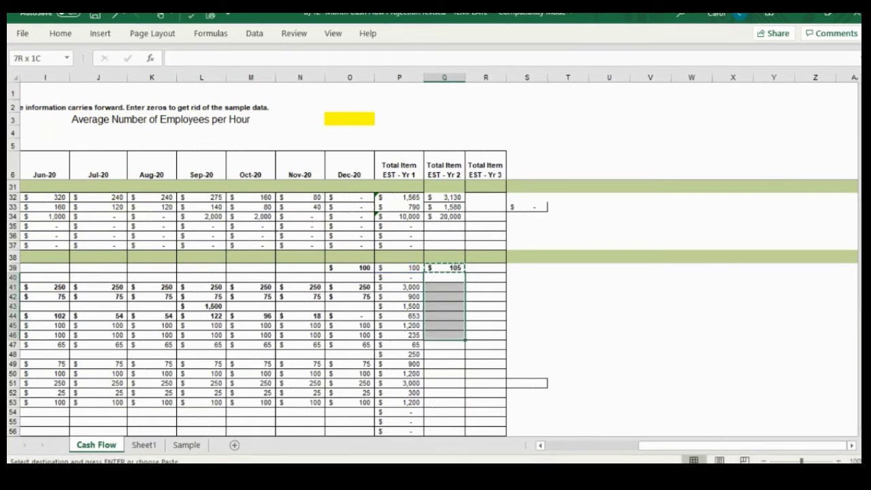
{"action": "key", "text": "shift+Down"}
{"action": "key", "text": "shift+Down"}
{"action": "key", "text": "shift+Down"}
{"action": "key", "text": "shift+Down"}
{"action": "key", "text": "shift+Down"}
{"action": "key", "text": "shift+Down"}
{"action": "key", "text": "shift+Down"}
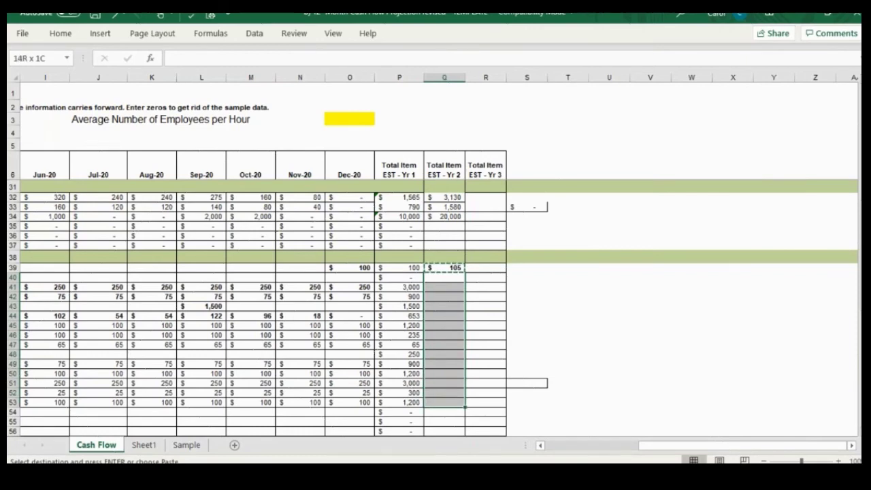
{"action": "key", "text": "ctrl+v"}
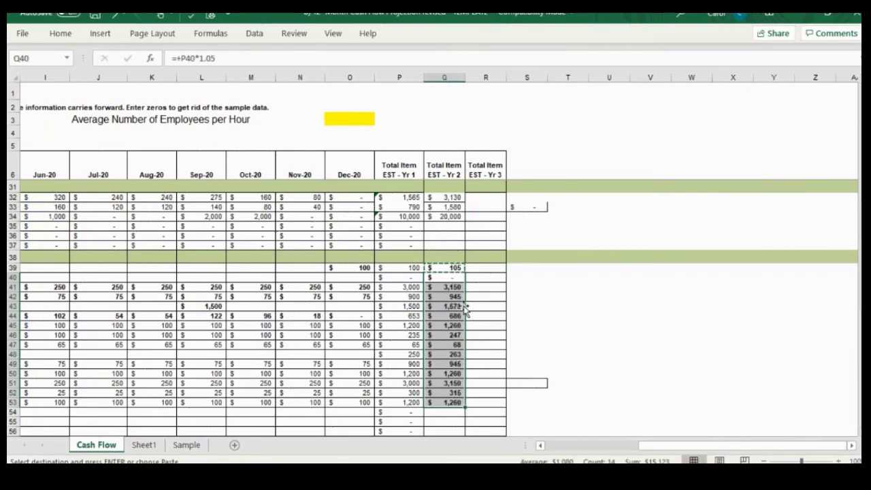
{"action": "scroll", "coordinate": [465, 307], "scroll_direction": "down", "scroll_amount": 4}
{"action": "left_click", "coordinate": [391, 321]}
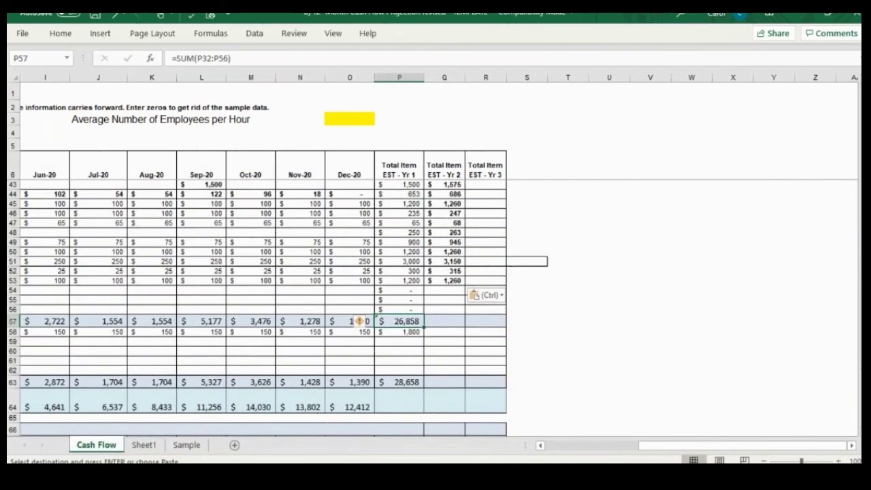
{"action": "key", "text": "ctrl+c"}
{"action": "key", "text": "Right"}
{"action": "key", "text": "ctrl+v"}
{"action": "key", "text": "Down"}
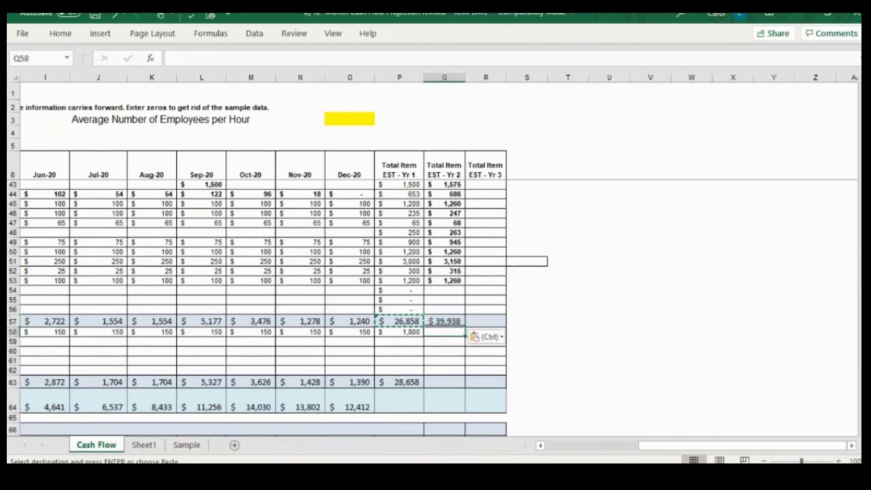
{"action": "type", "text": "+"}
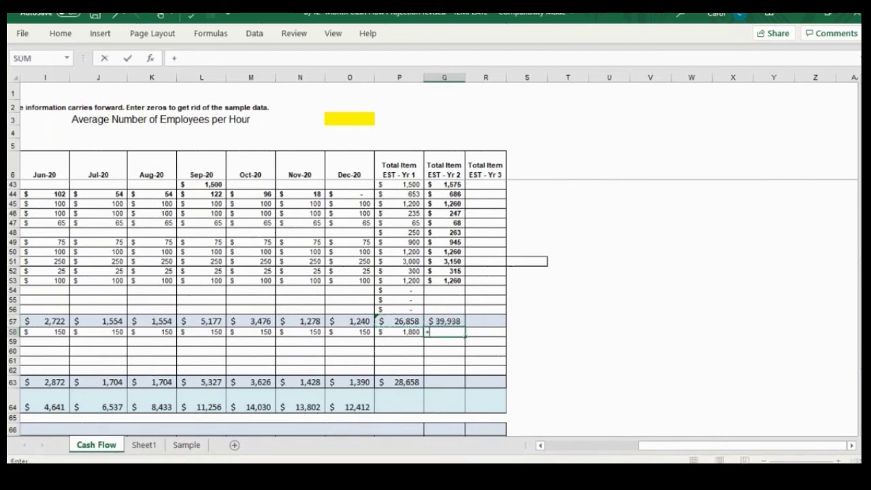
{"action": "left_click", "coordinate": [401, 331]}
{"action": "key", "text": "Return"}
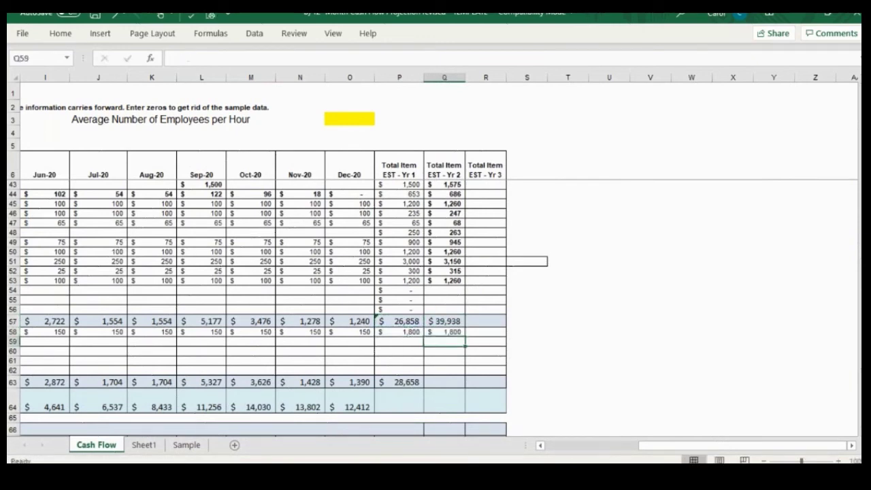
{"action": "key", "text": "Down"}
{"action": "key", "text": "Down"}
{"action": "key", "text": "Down"}
{"action": "key", "text": "Down"}
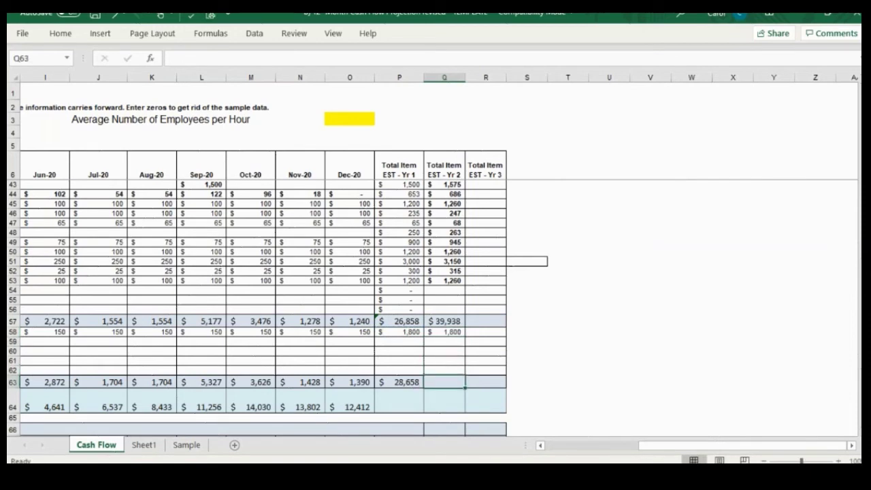
{"action": "left_click", "coordinate": [399, 382]}
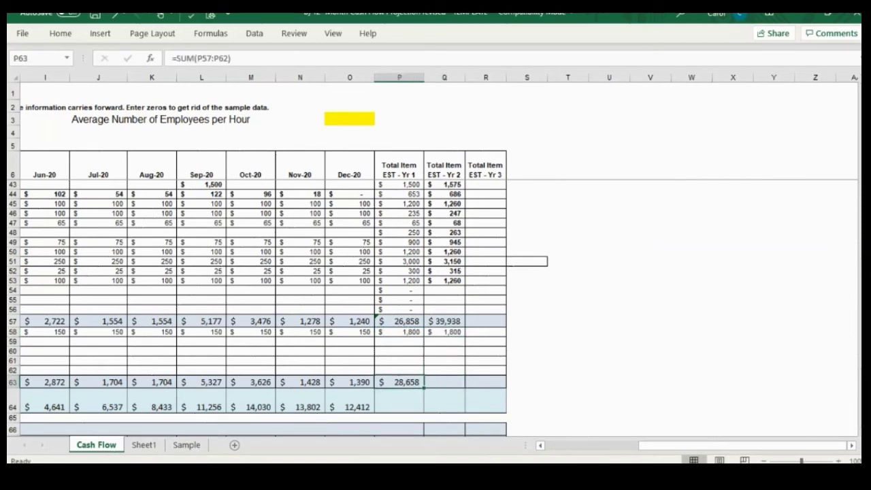
{"action": "left_click", "coordinate": [444, 382]}
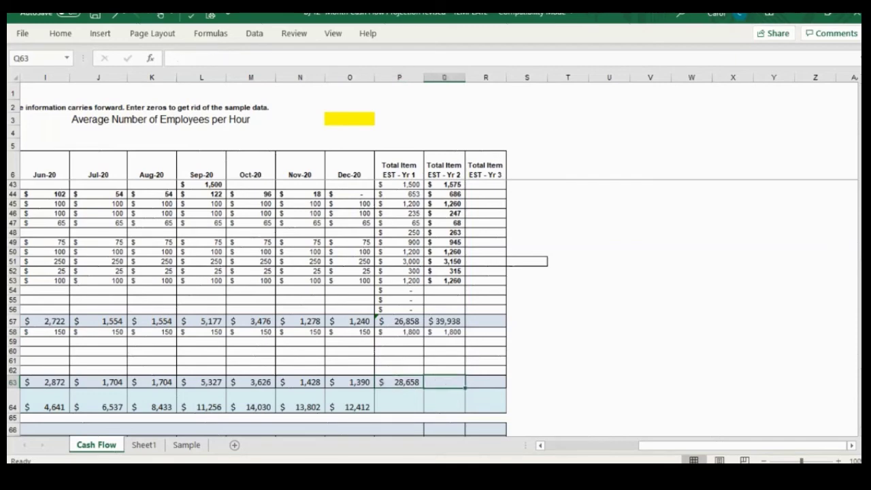
{"action": "key", "text": "Down"}
{"action": "key", "text": "Down"}
{"action": "key", "text": "Down"}
{"action": "key", "text": "Down"}
{"action": "key", "text": "Down"}
{"action": "key", "text": "Down"}
{"action": "key", "text": "Down"}
{"action": "key", "text": "Down"}
{"action": "key", "text": "Down"}
{"action": "key", "text": "Down"}
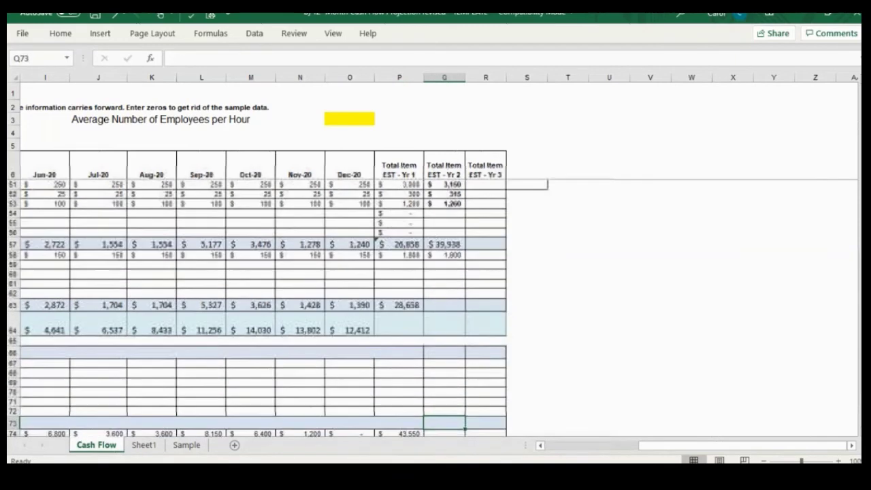
- Copy the Year 1 income, expense and profit (P74:P76) into Q74:Q76
{"action": "scroll", "coordinate": [483, 300], "scroll_direction": "down", "scroll_amount": 2}
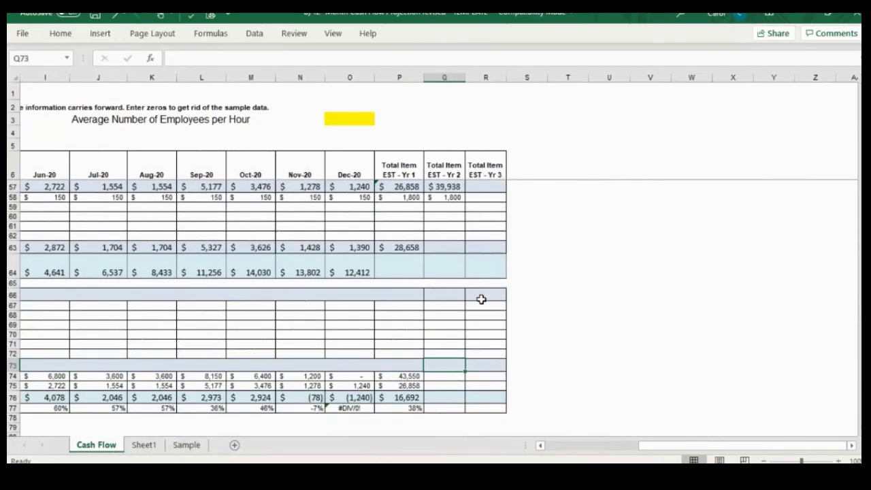
{"action": "left_click_drag", "start_coordinate": [412, 376], "coordinate": [414, 395]}
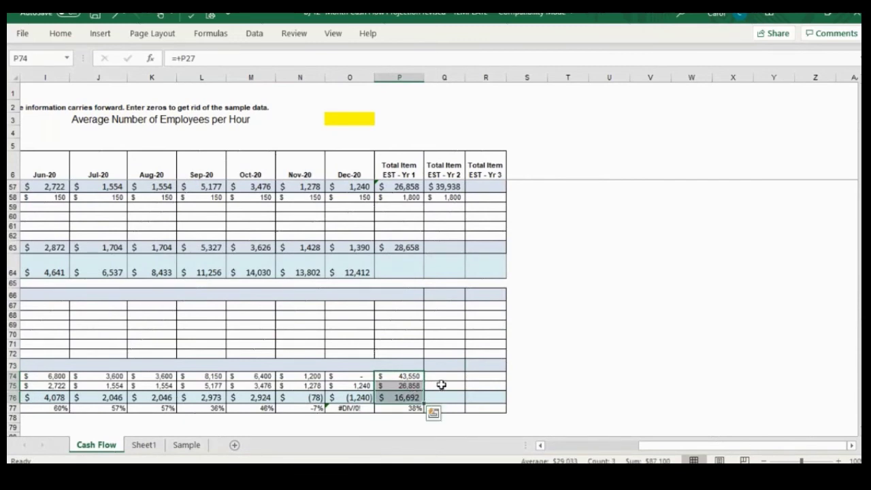
{"action": "key", "text": "ctrl+c"}
{"action": "left_click", "coordinate": [441, 377]}
{"action": "key", "text": "ctrl+v"}
- Copy the P77 percent profit formula into Q77, showing 54%
{"action": "left_click", "coordinate": [412, 407]}
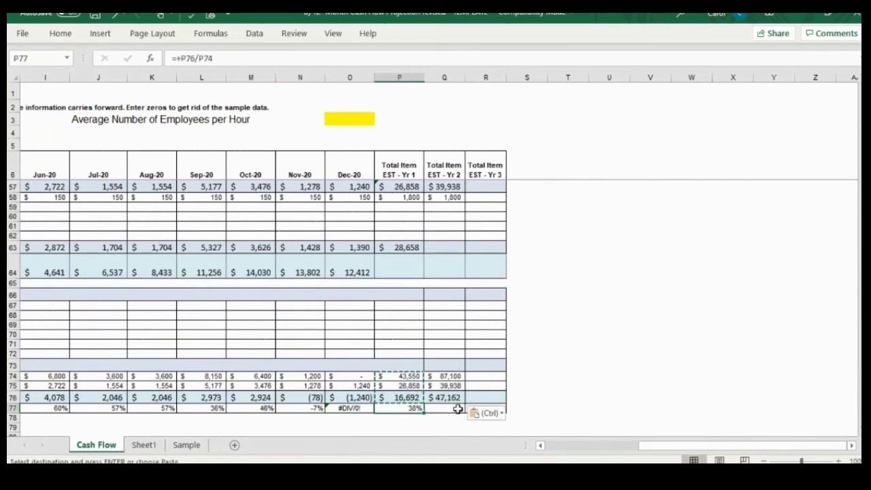
{"action": "key", "text": "ctrl+c"}
{"action": "left_click", "coordinate": [446, 408]}
{"action": "key", "text": "ctrl+v"}
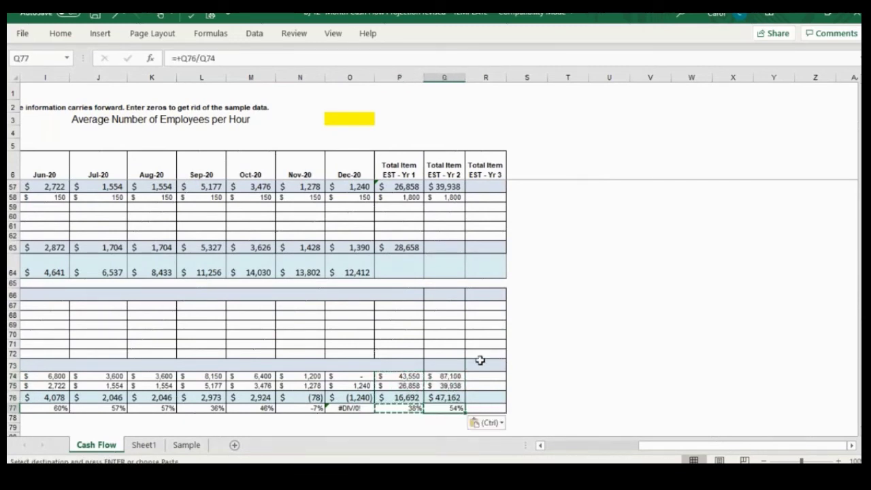
{"action": "scroll", "coordinate": [486, 345], "scroll_direction": "up", "scroll_amount": 15}
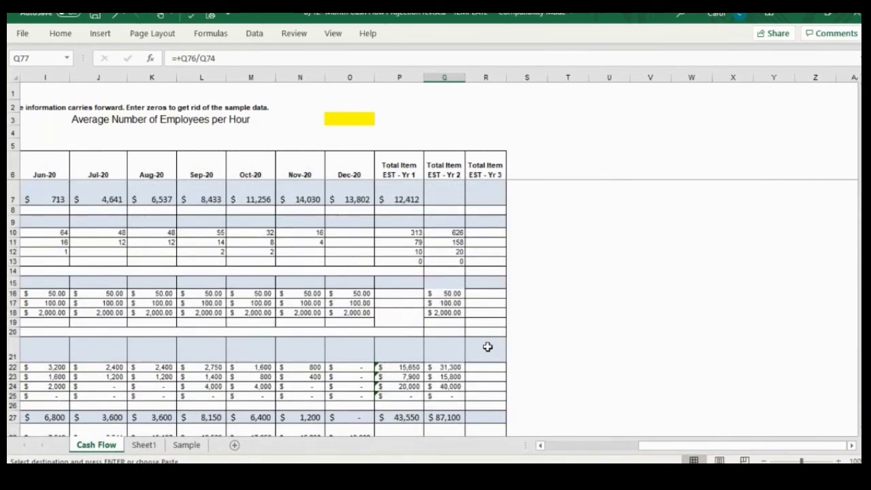
{"action": "left_click", "coordinate": [454, 232]}
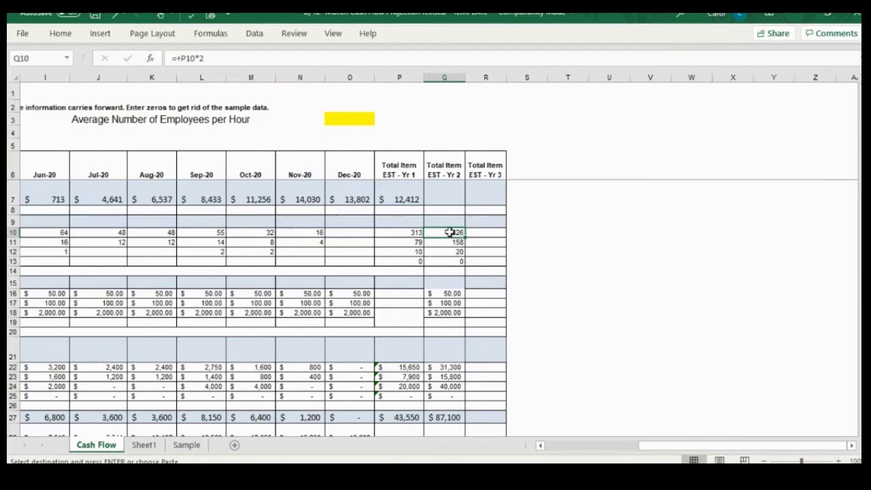
- Delete the stray formula in cell S33
{"action": "scroll", "coordinate": [522, 274], "scroll_direction": "down", "scroll_amount": 4}
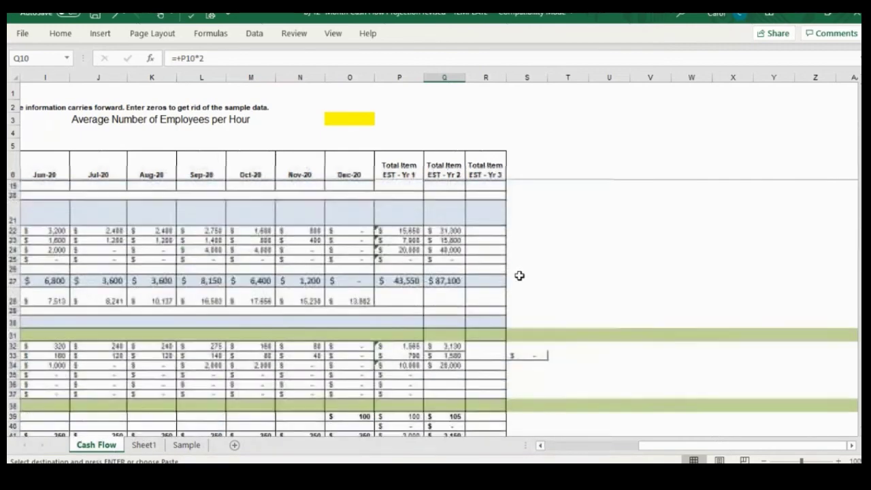
{"action": "scroll", "coordinate": [504, 290], "scroll_direction": "down", "scroll_amount": 1}
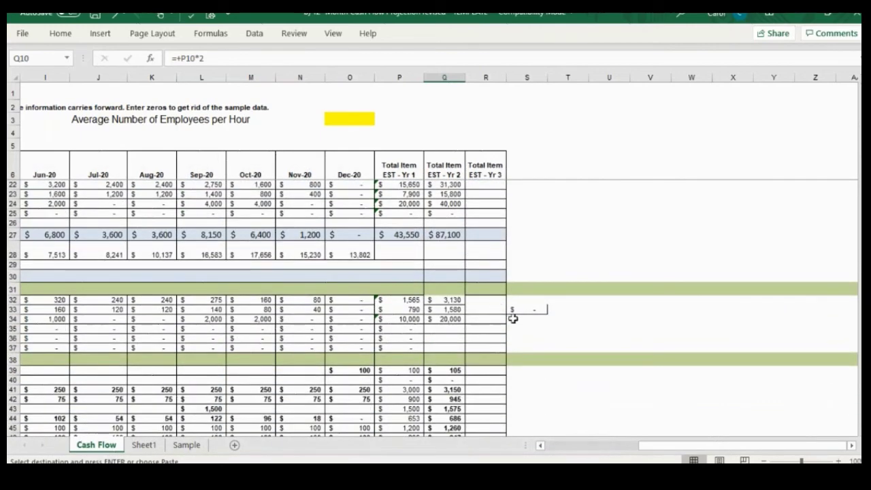
{"action": "left_click", "coordinate": [525, 311]}
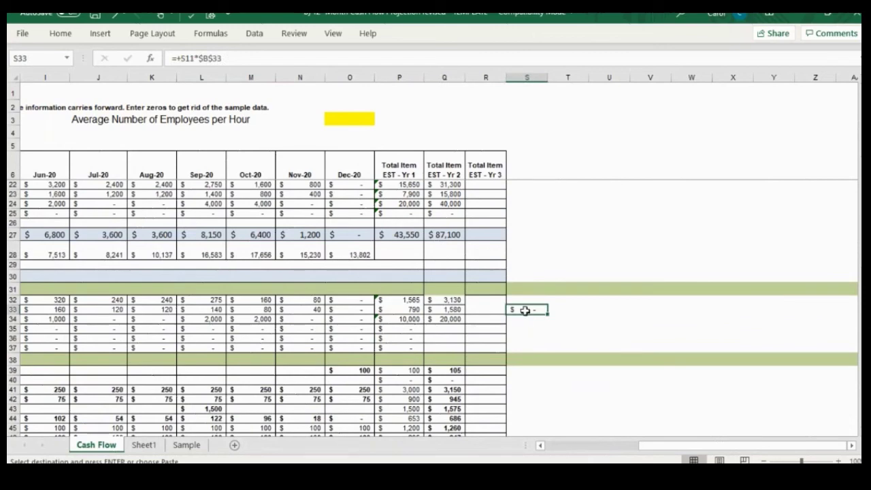
{"action": "key", "text": "Delete"}
- Review the Year 2 profit formula =+Q74-Q75 in Q76
{"action": "scroll", "coordinate": [467, 282], "scroll_direction": "down", "scroll_amount": 5}
{"action": "scroll", "coordinate": [467, 281], "scroll_direction": "up", "scroll_amount": 4}
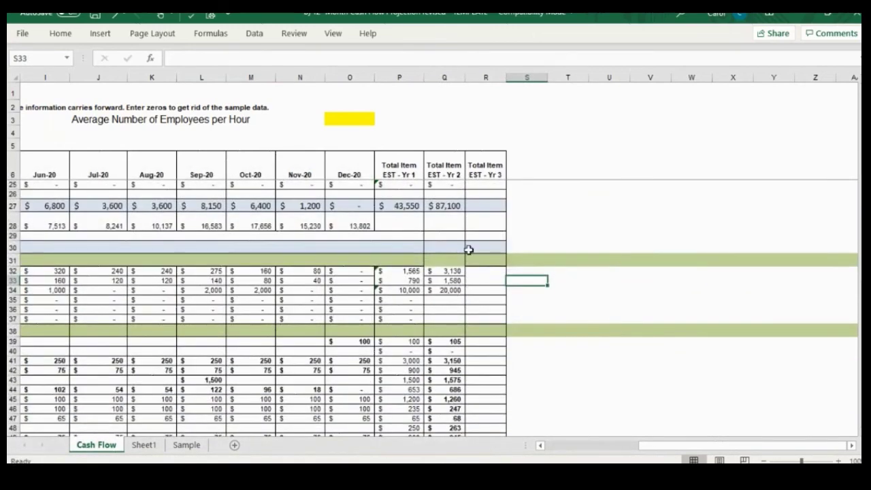
{"action": "scroll", "coordinate": [461, 251], "scroll_direction": "down", "scroll_amount": 4}
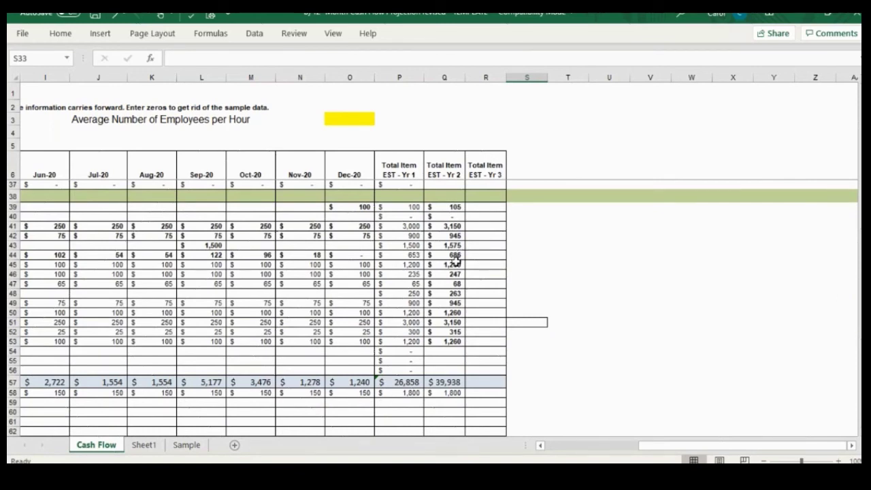
{"action": "scroll", "coordinate": [451, 264], "scroll_direction": "down", "scroll_amount": 2}
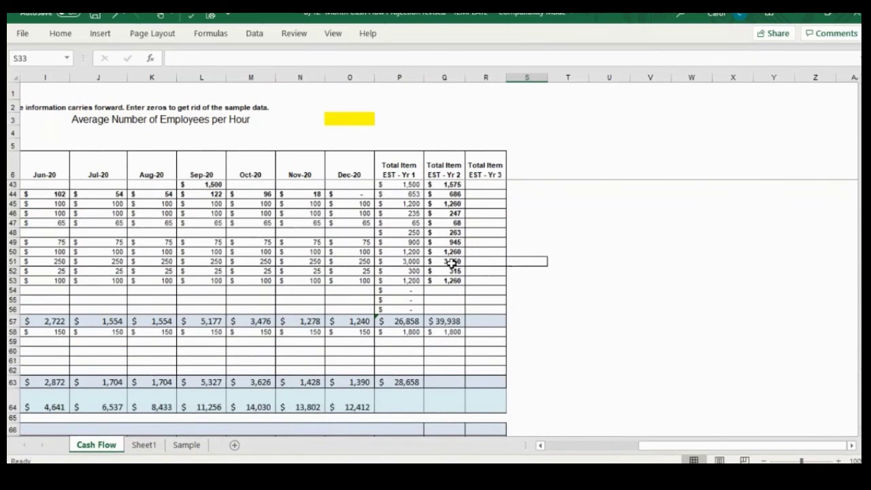
{"action": "scroll", "coordinate": [452, 264], "scroll_direction": "down", "scroll_amount": 5}
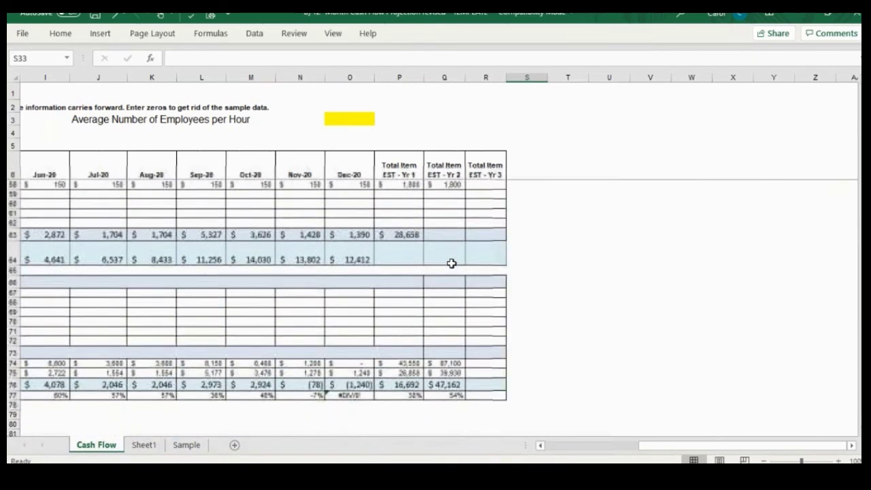
{"action": "left_click", "coordinate": [452, 385]}
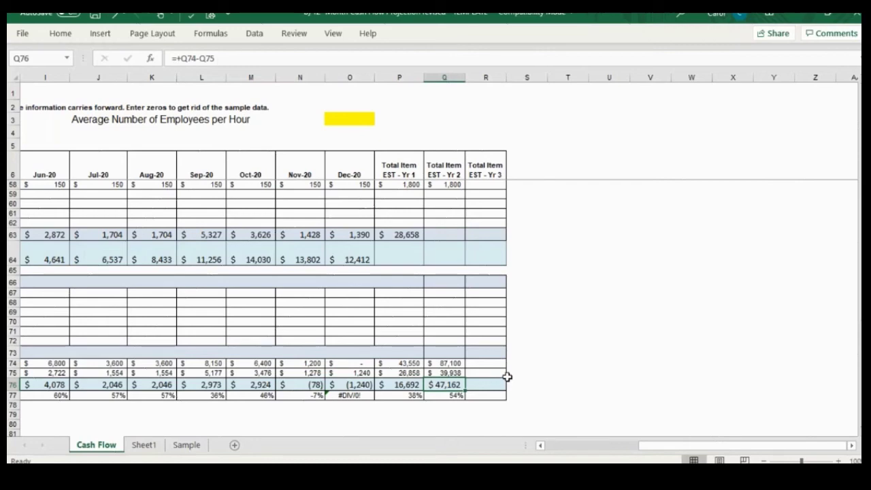
{"action": "left_click_drag", "start_coordinate": [658, 446], "coordinate": [525, 451]}
{"action": "scroll", "coordinate": [430, 298], "scroll_direction": "up", "scroll_amount": 1}
{"action": "scroll", "coordinate": [430, 298], "scroll_direction": "up", "scroll_amount": 16}
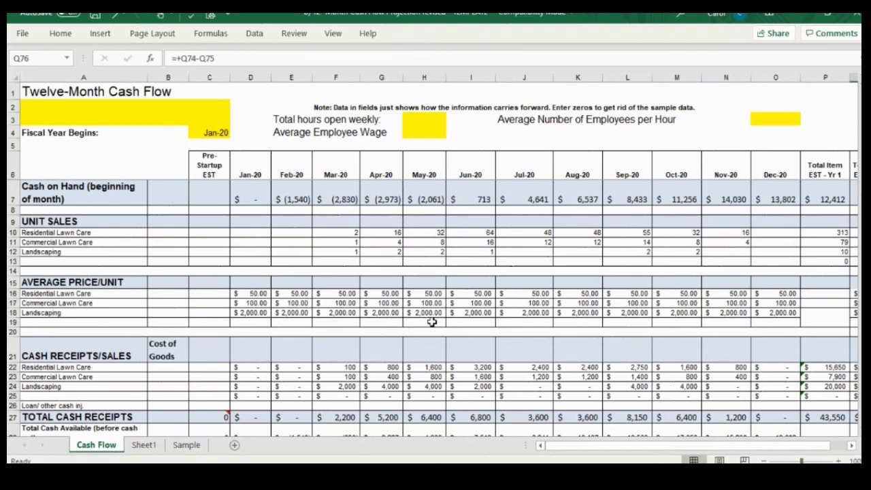
{"action": "scroll", "coordinate": [425, 326], "scroll_direction": "down", "scroll_amount": 14}
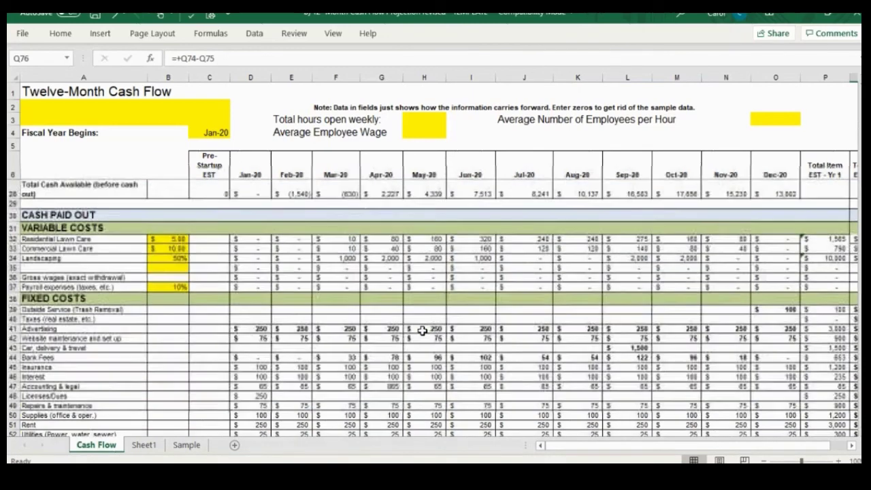
{"action": "scroll", "coordinate": [422, 330], "scroll_direction": "down", "scroll_amount": 5}
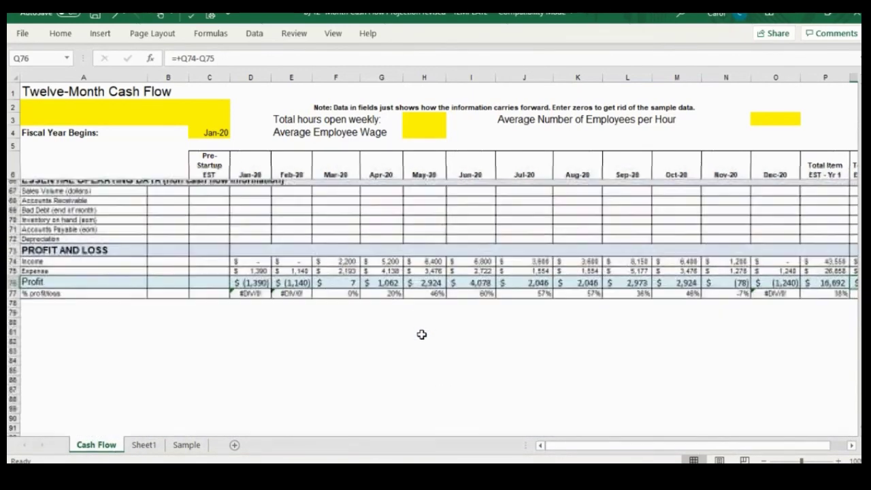
{"action": "left_click_drag", "start_coordinate": [567, 443], "coordinate": [603, 446]}
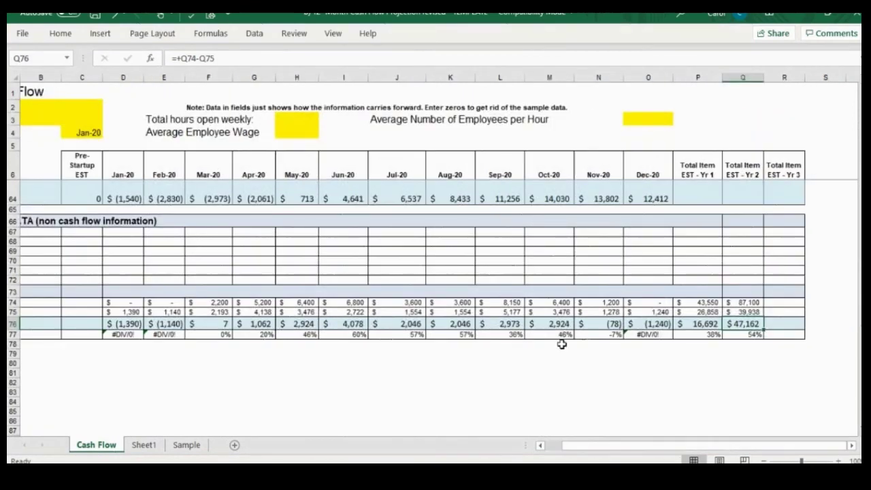
{"action": "left_click", "coordinate": [550, 325]}
{"action": "key", "text": "Right"}
{"action": "key", "text": "Right"}
{"action": "key", "text": "Right"}
{"action": "key", "text": "Right"}
{"action": "key", "text": "Right"}
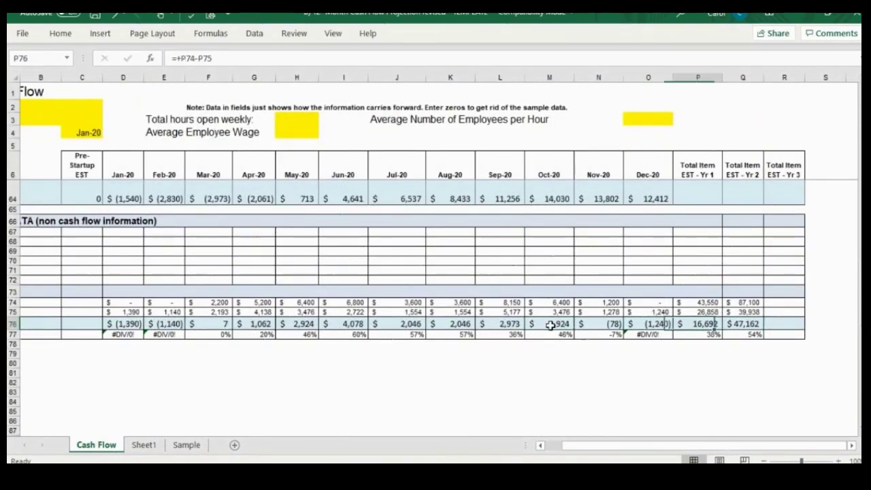
{"action": "key", "text": "Right"}
{"action": "key", "text": "Right"}
{"action": "key", "text": "Right"}
{"action": "key", "text": "Right"}
{"action": "key", "text": "Right"}
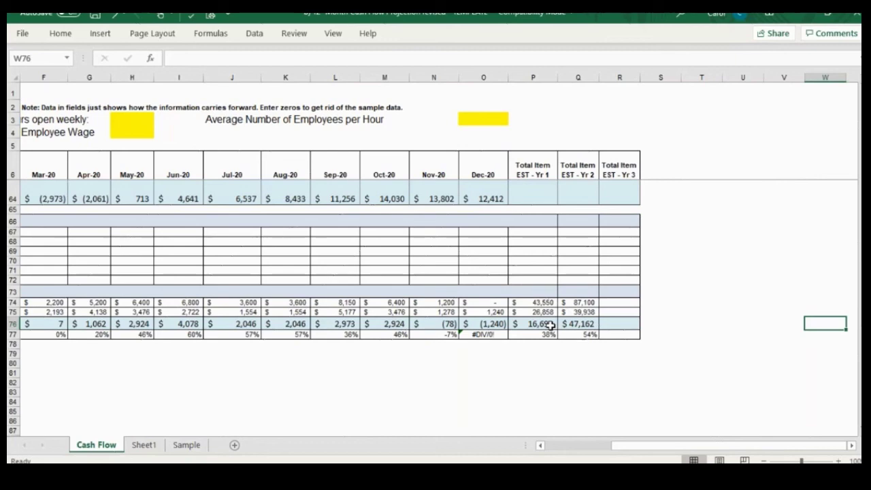
{"action": "left_click_drag", "start_coordinate": [648, 449], "coordinate": [571, 453]}
{"action": "scroll", "coordinate": [266, 352], "scroll_direction": "up", "scroll_amount": 8}
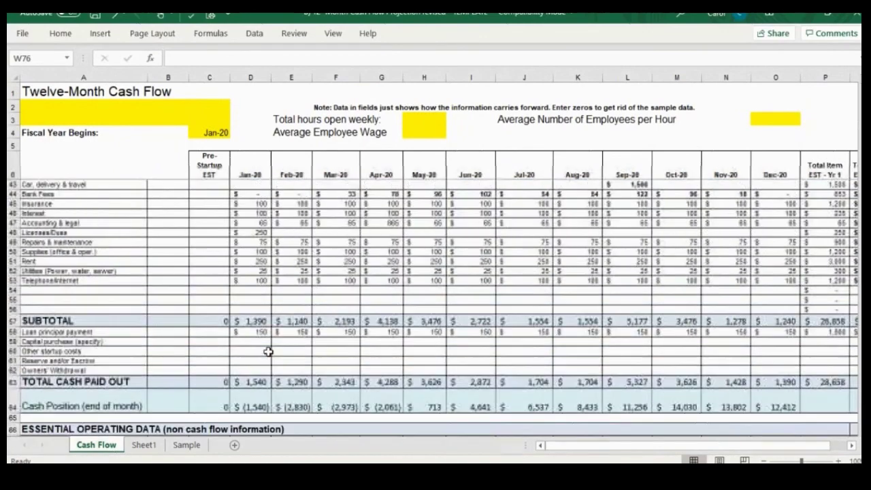
{"action": "scroll", "coordinate": [266, 353], "scroll_direction": "up", "scroll_amount": 4}
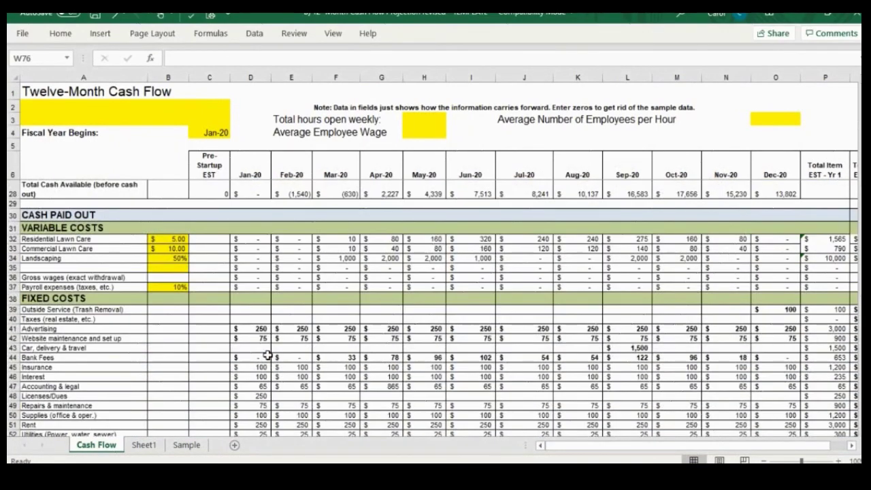
{"action": "scroll", "coordinate": [267, 355], "scroll_direction": "up", "scroll_amount": 1}
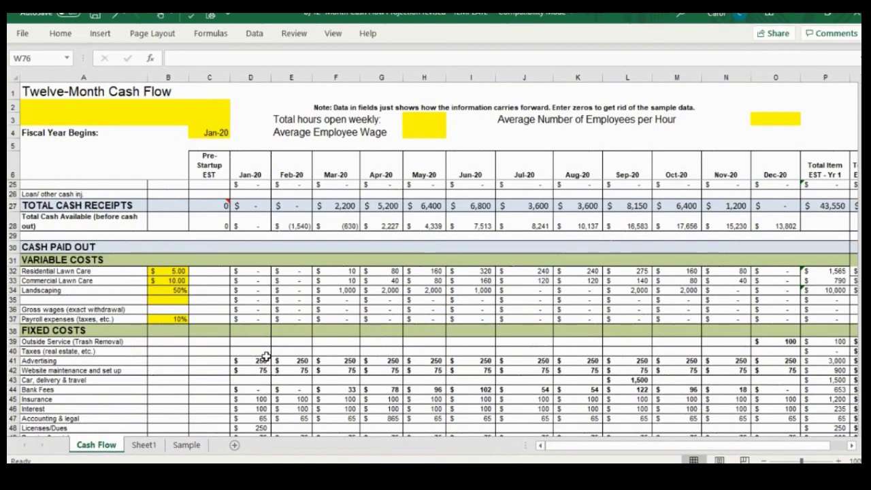